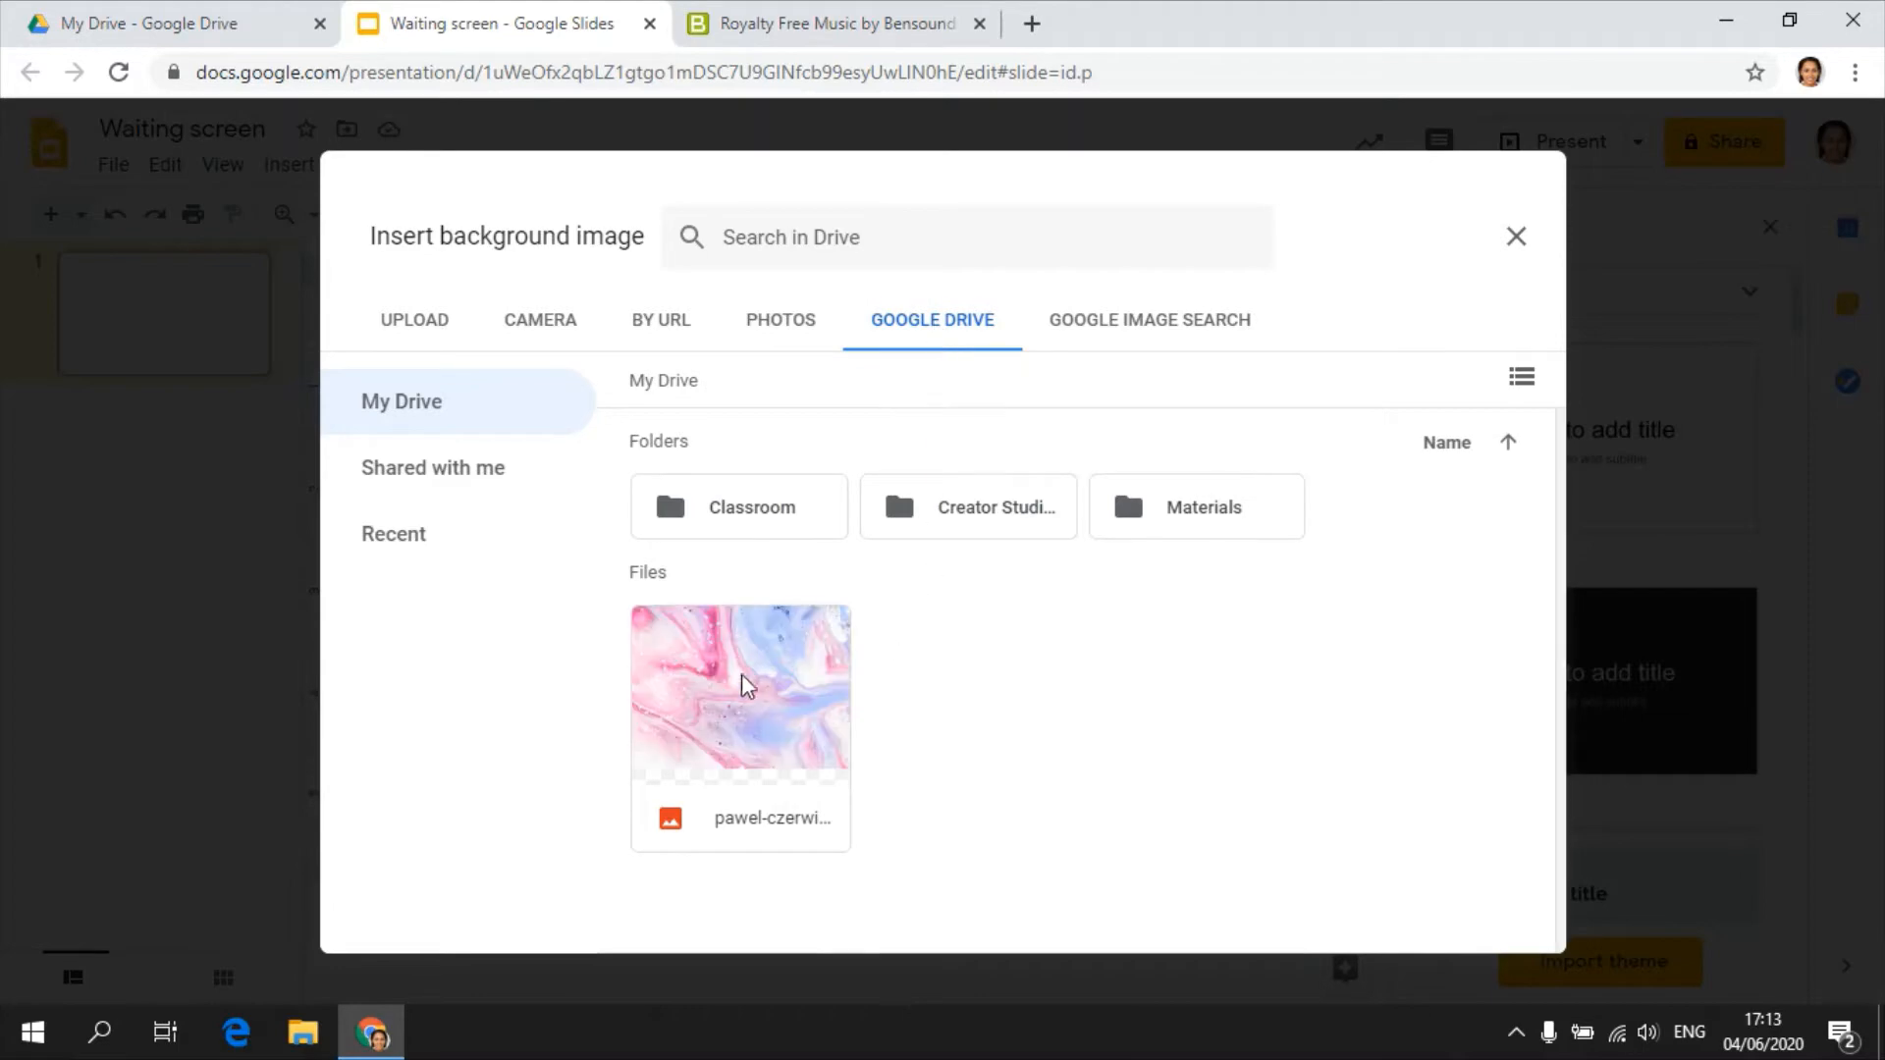
Insert the pink-and-blue marbled image from My Drive as the slide background and finish the background settings.
left_click(729, 681)
left_click(1463, 925)
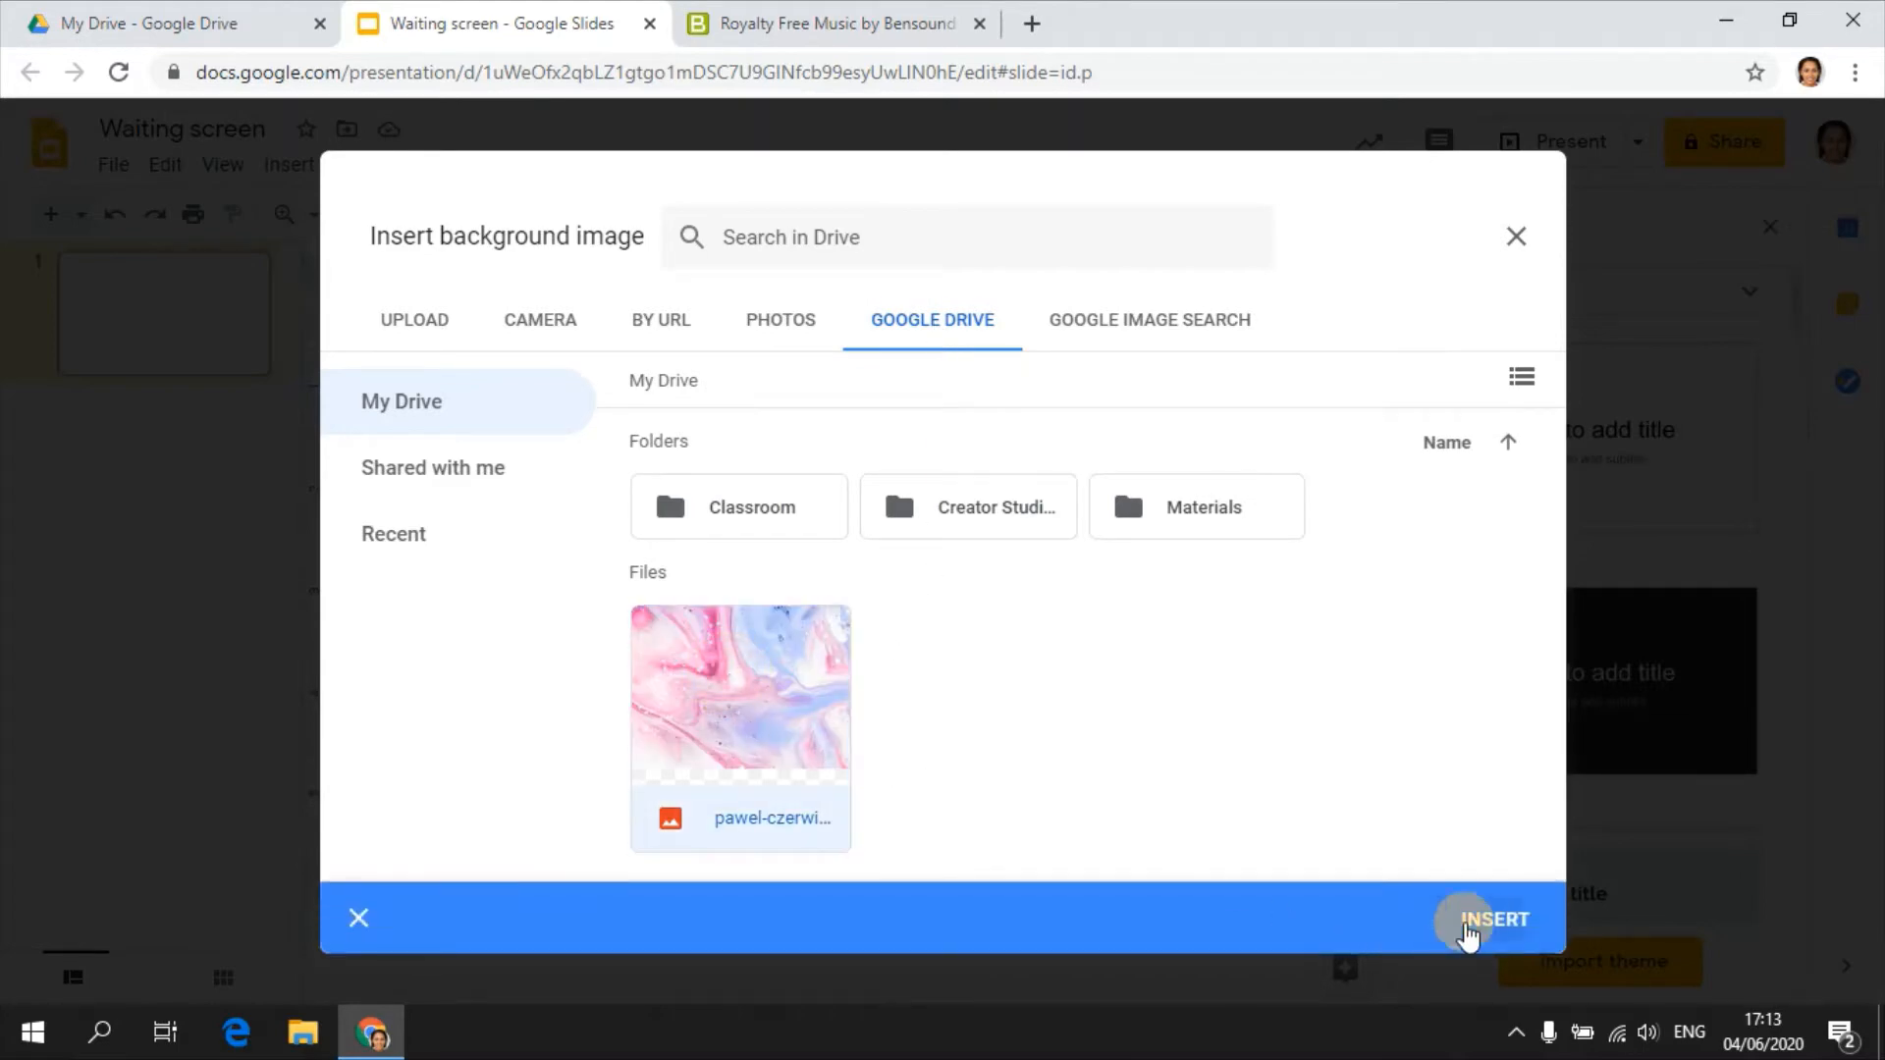
left_click(1115, 725)
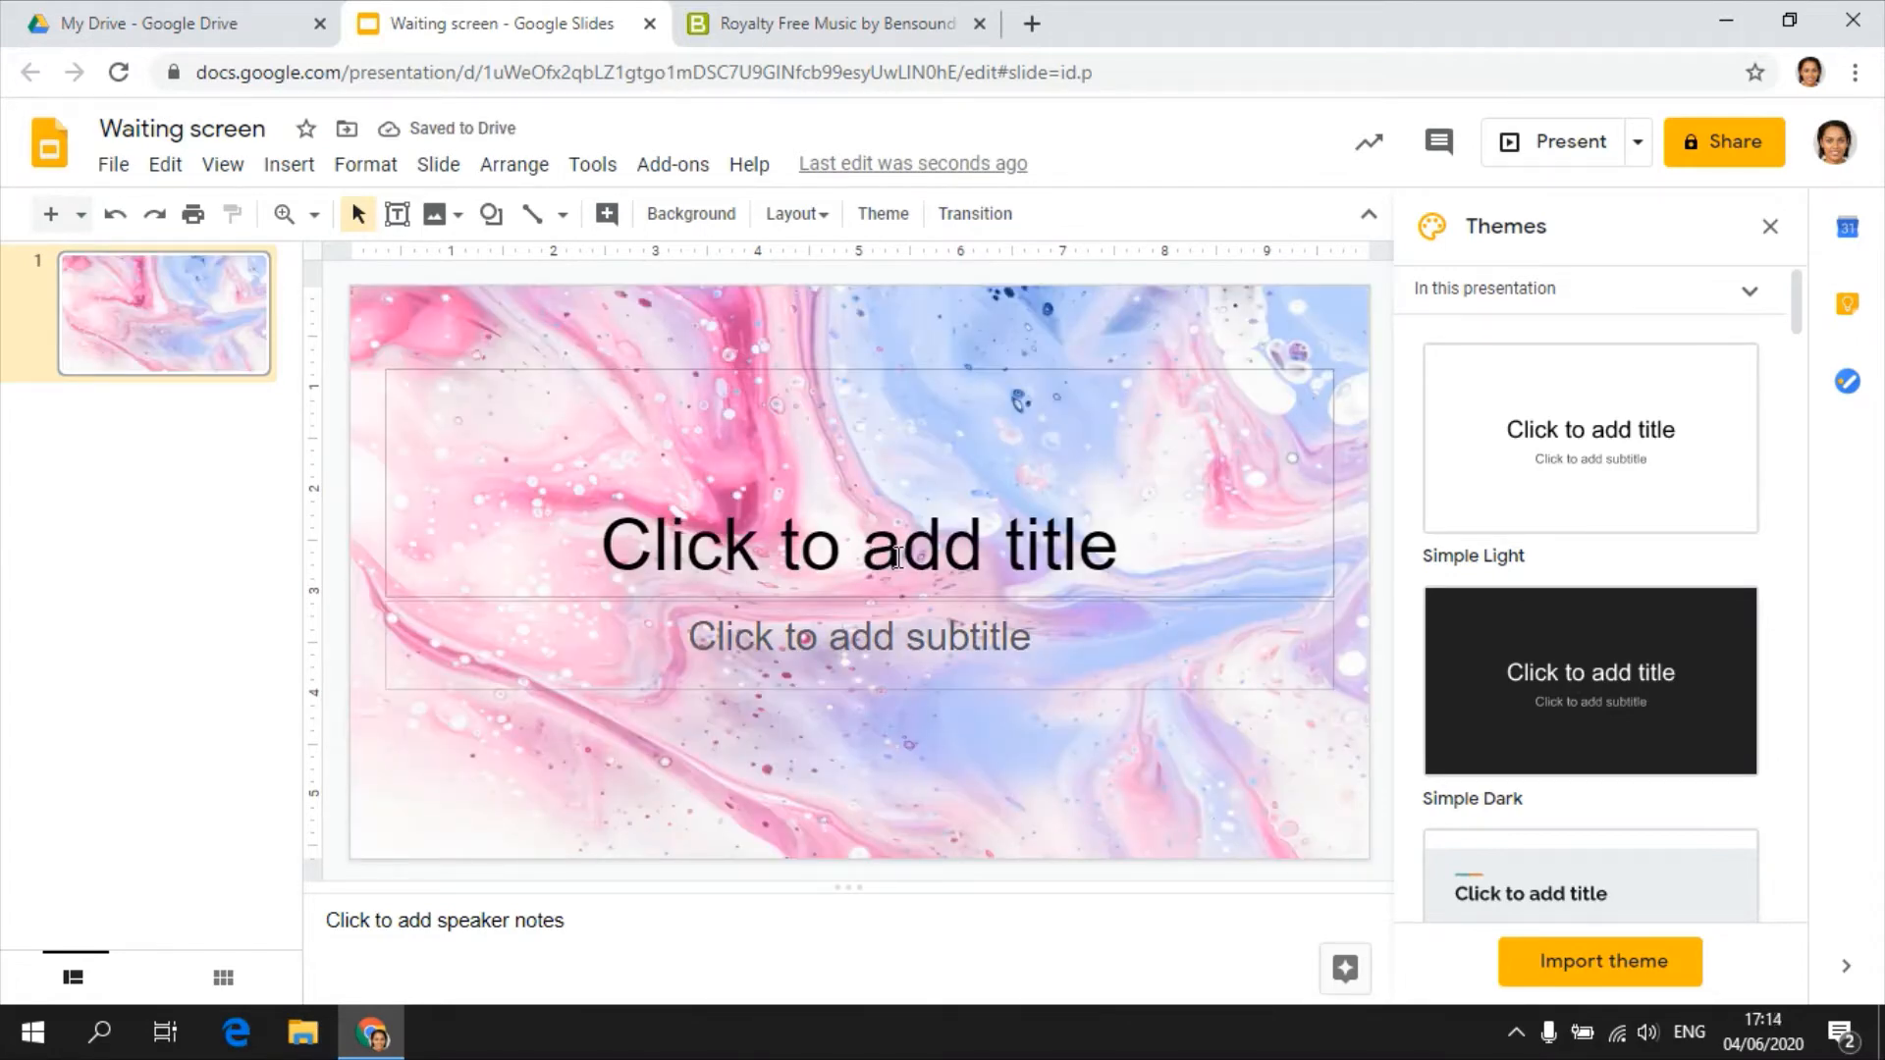
Apply the Section header layout to the slide and enter the title "Welcome to our Google Meet!".
left_click(825, 218)
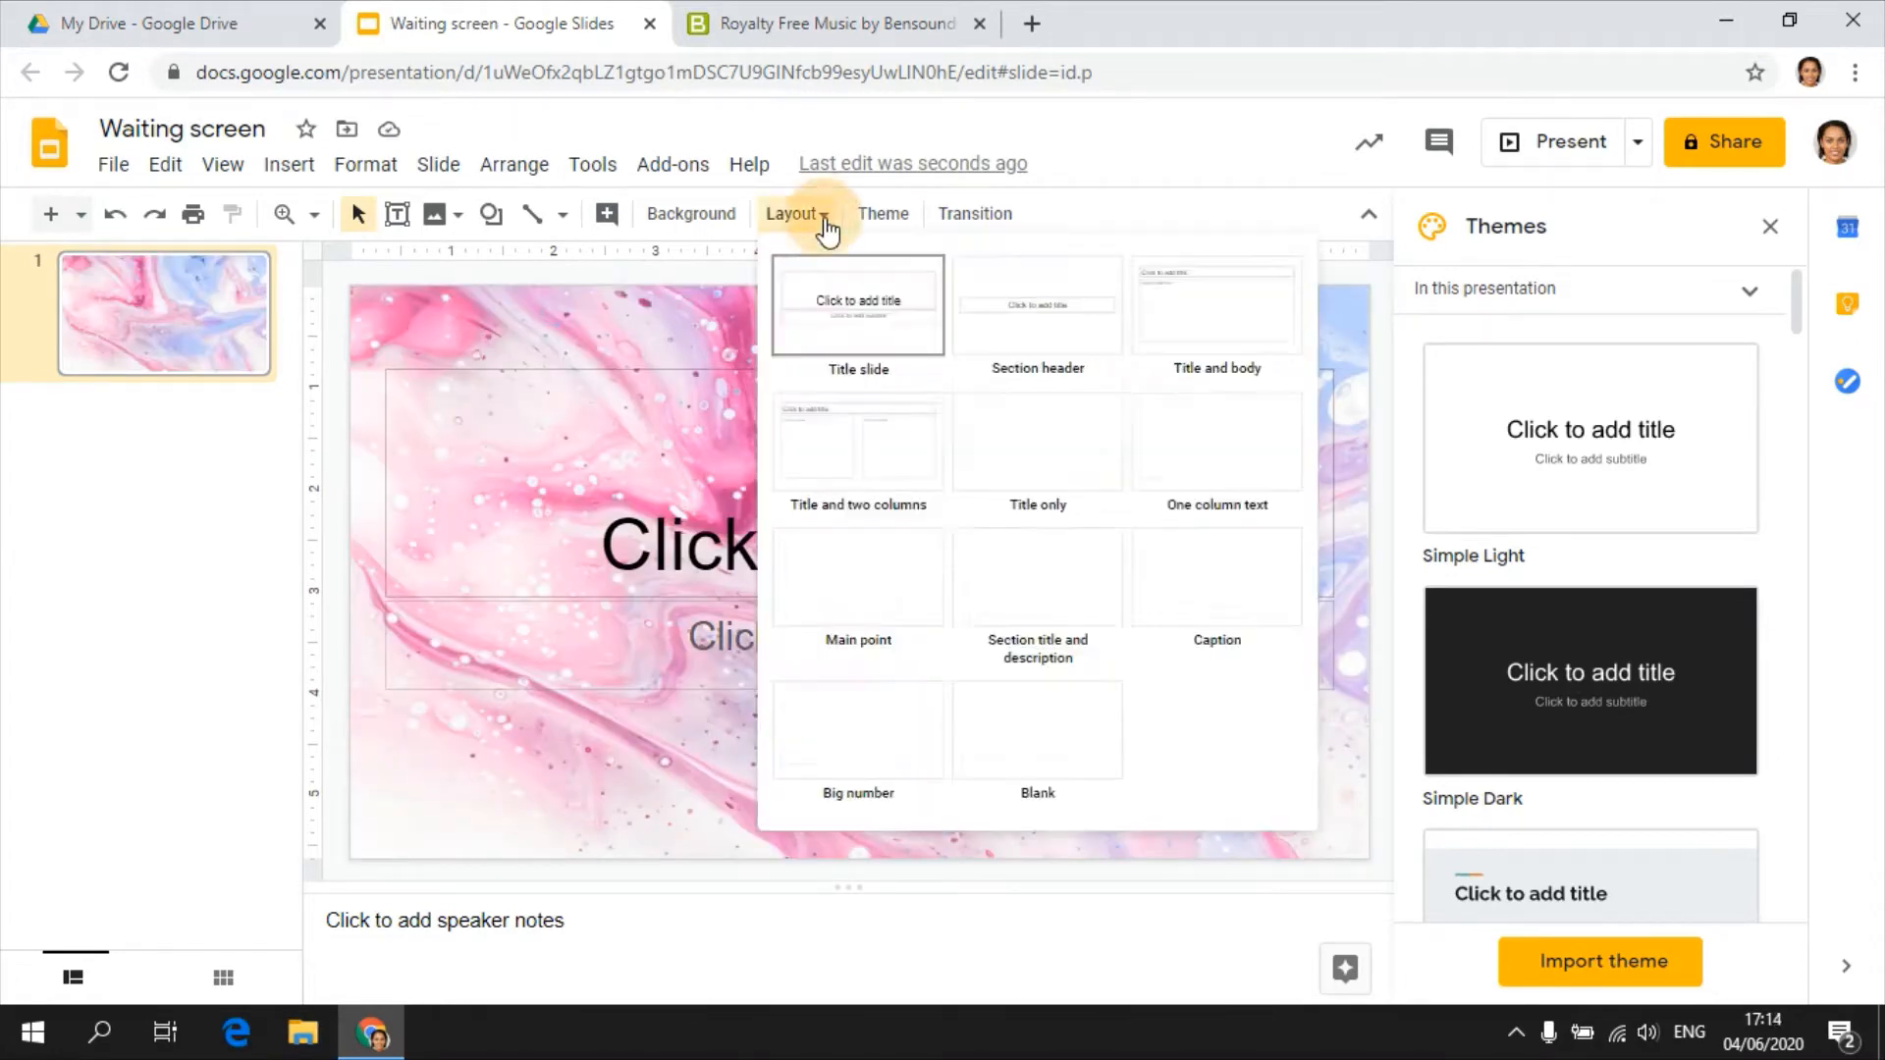
left_click(1039, 304)
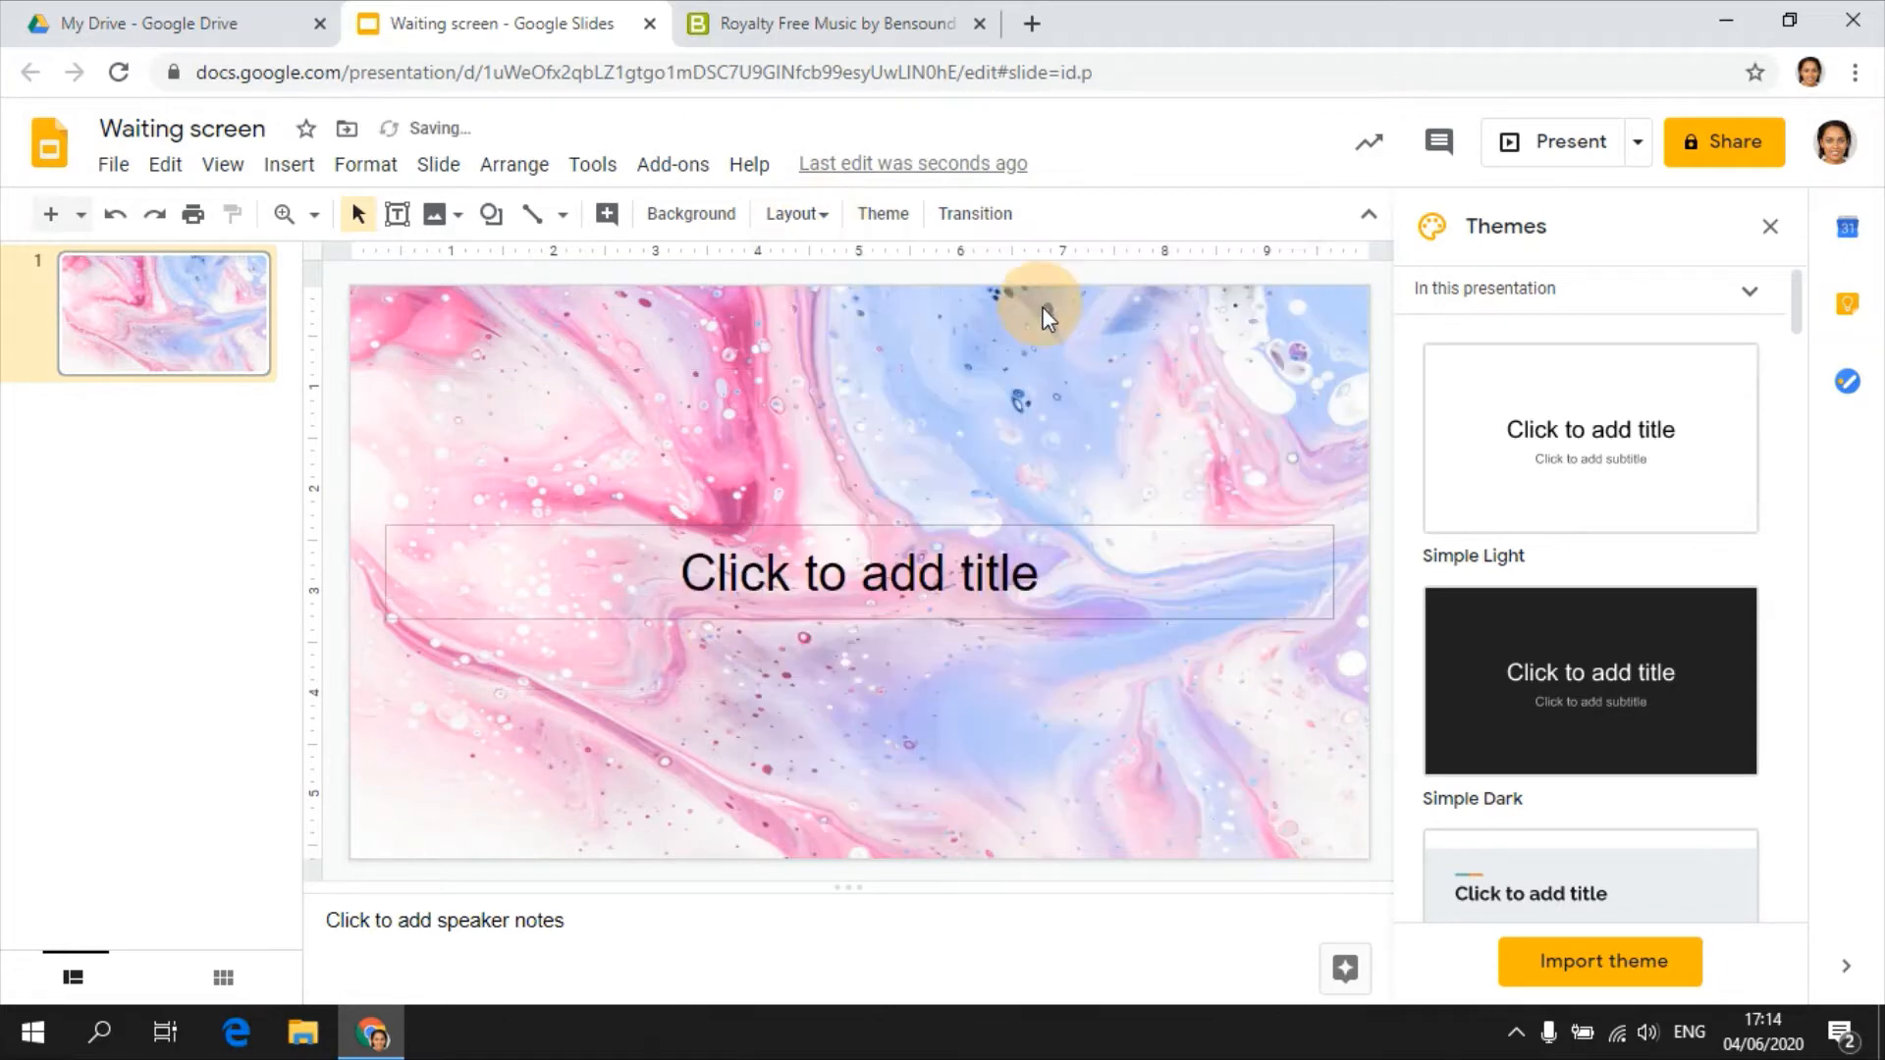
left_click(853, 554)
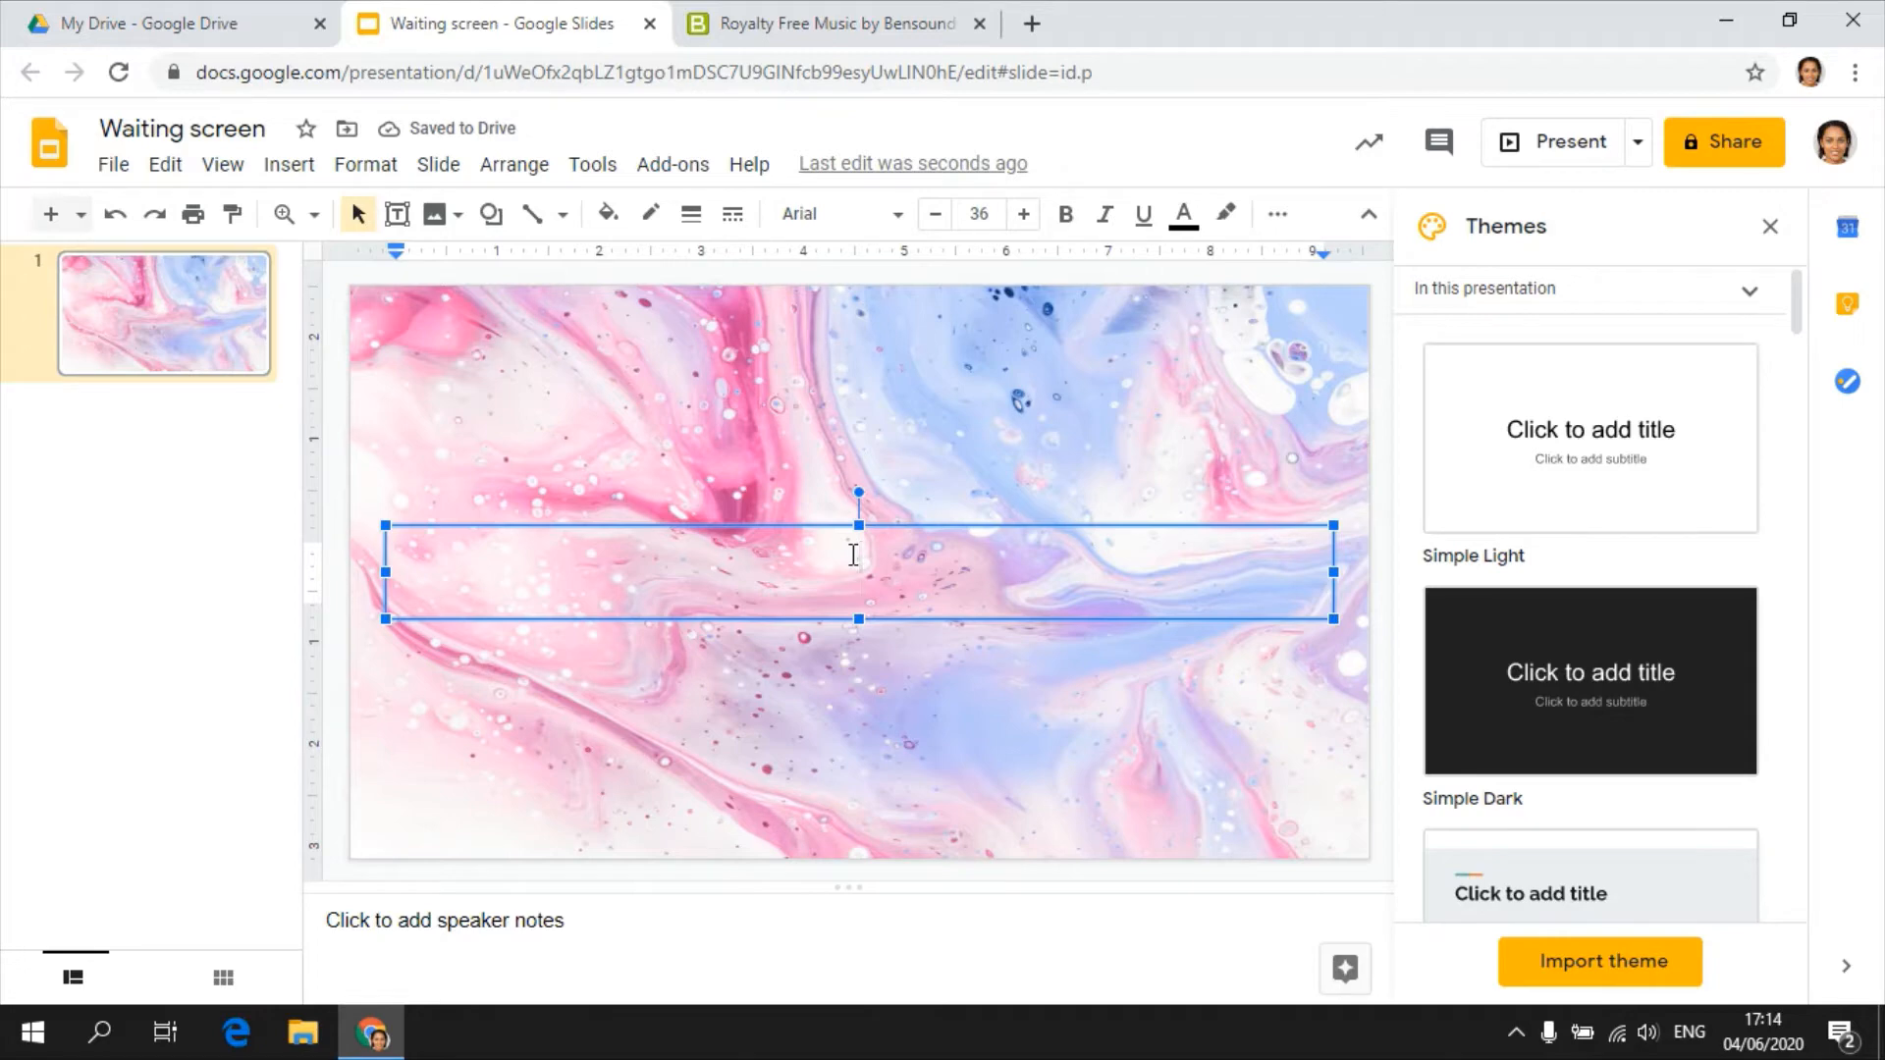
type("Welcome ")
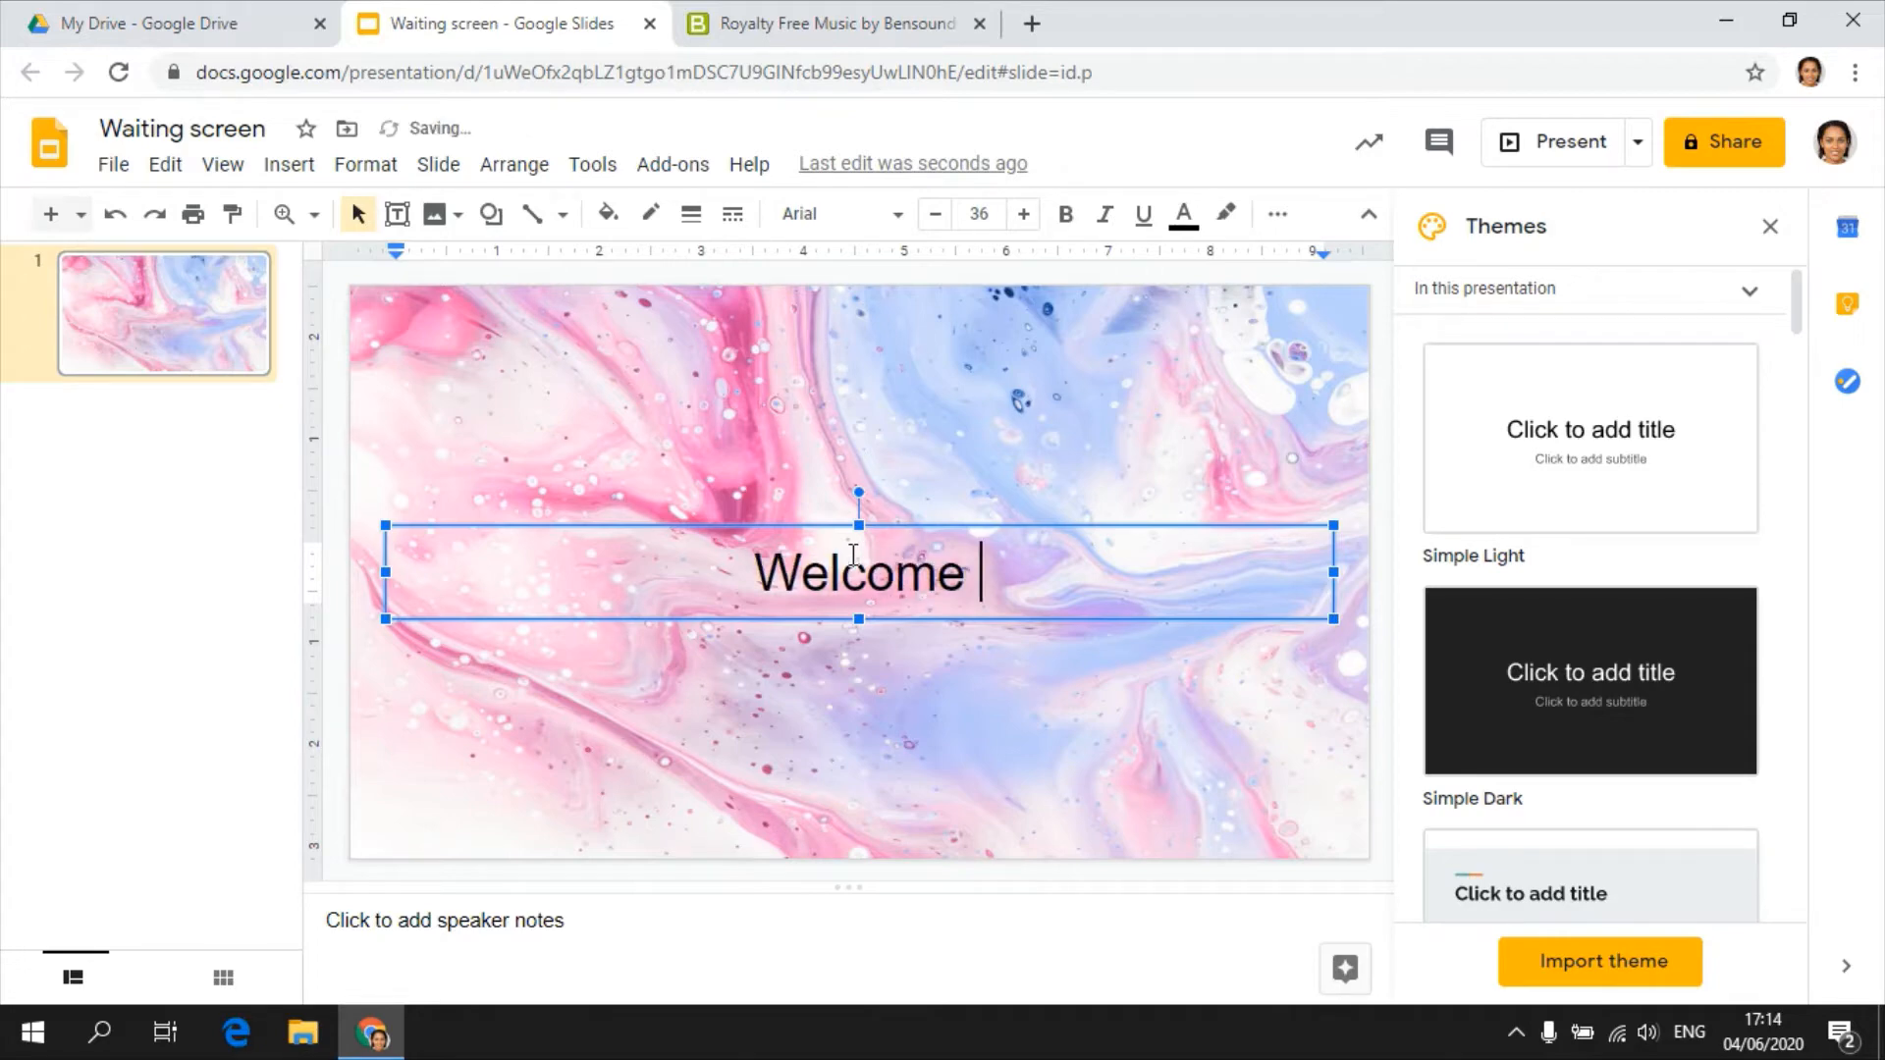
type("to our Google Me")
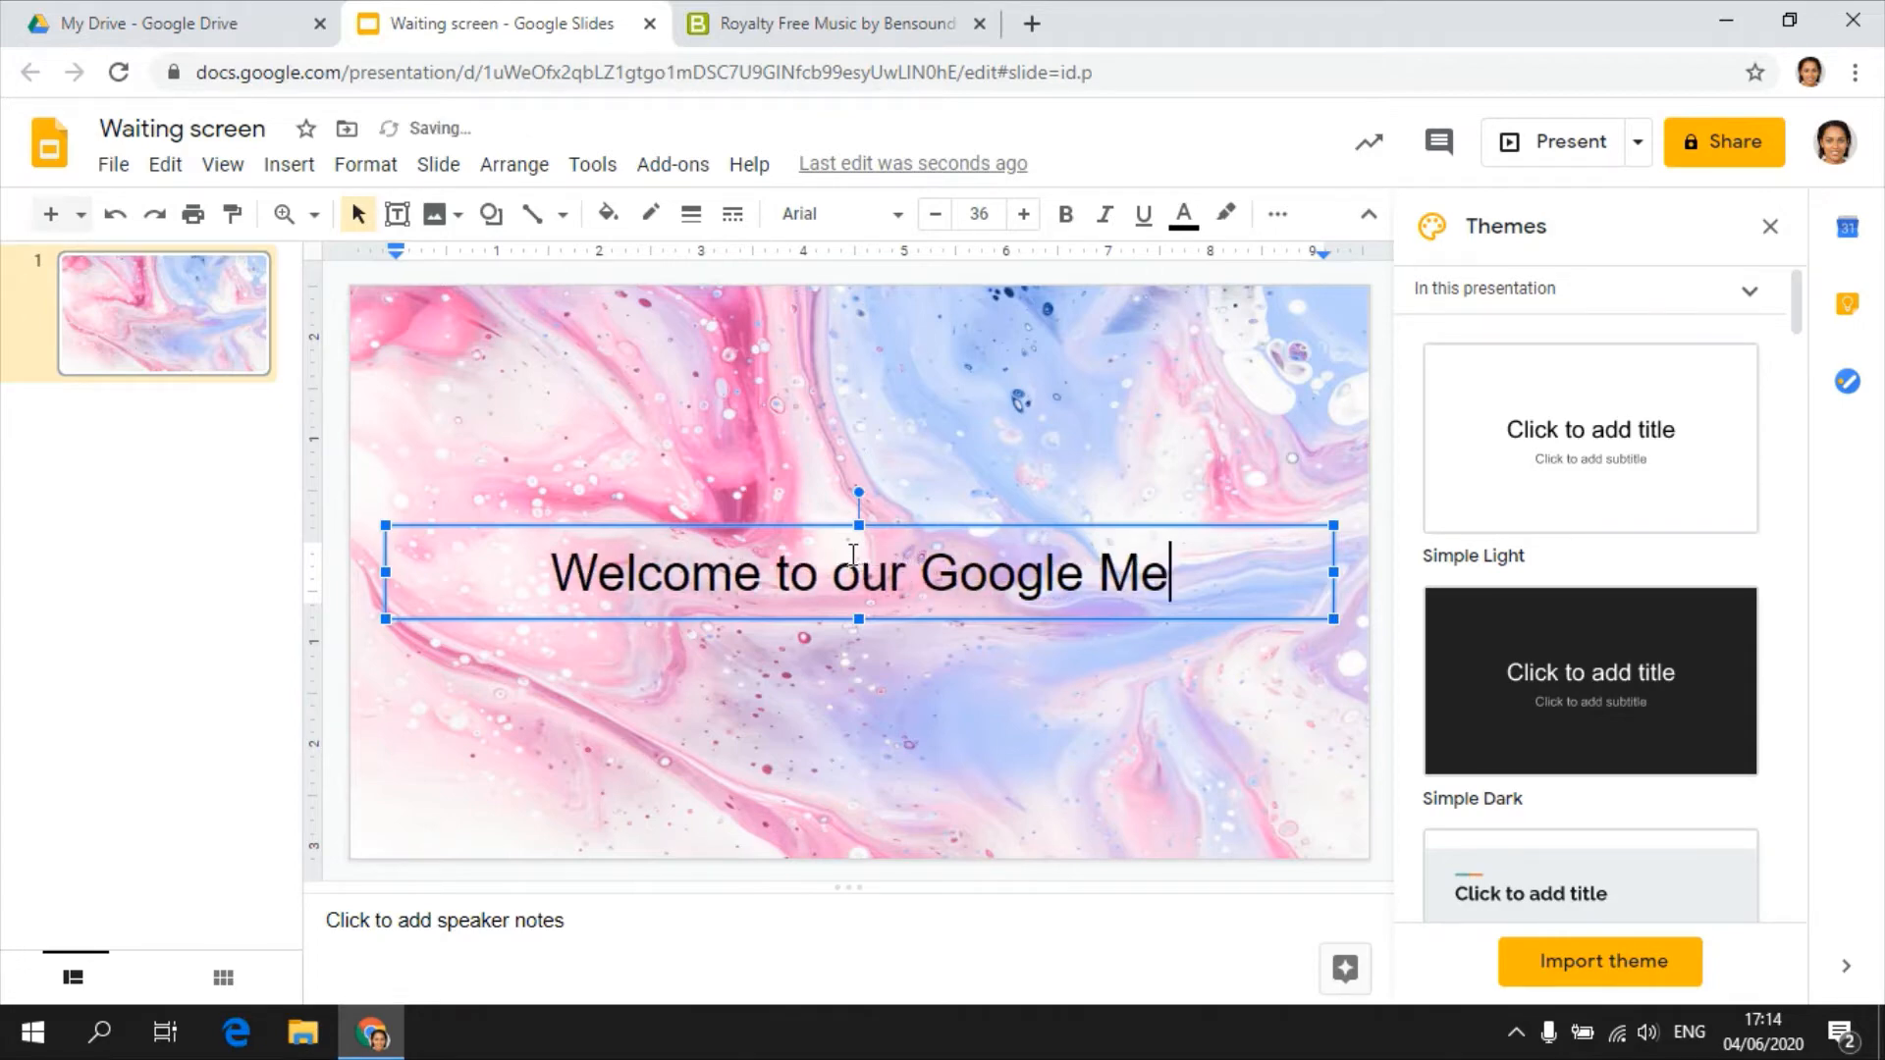
type("et!")
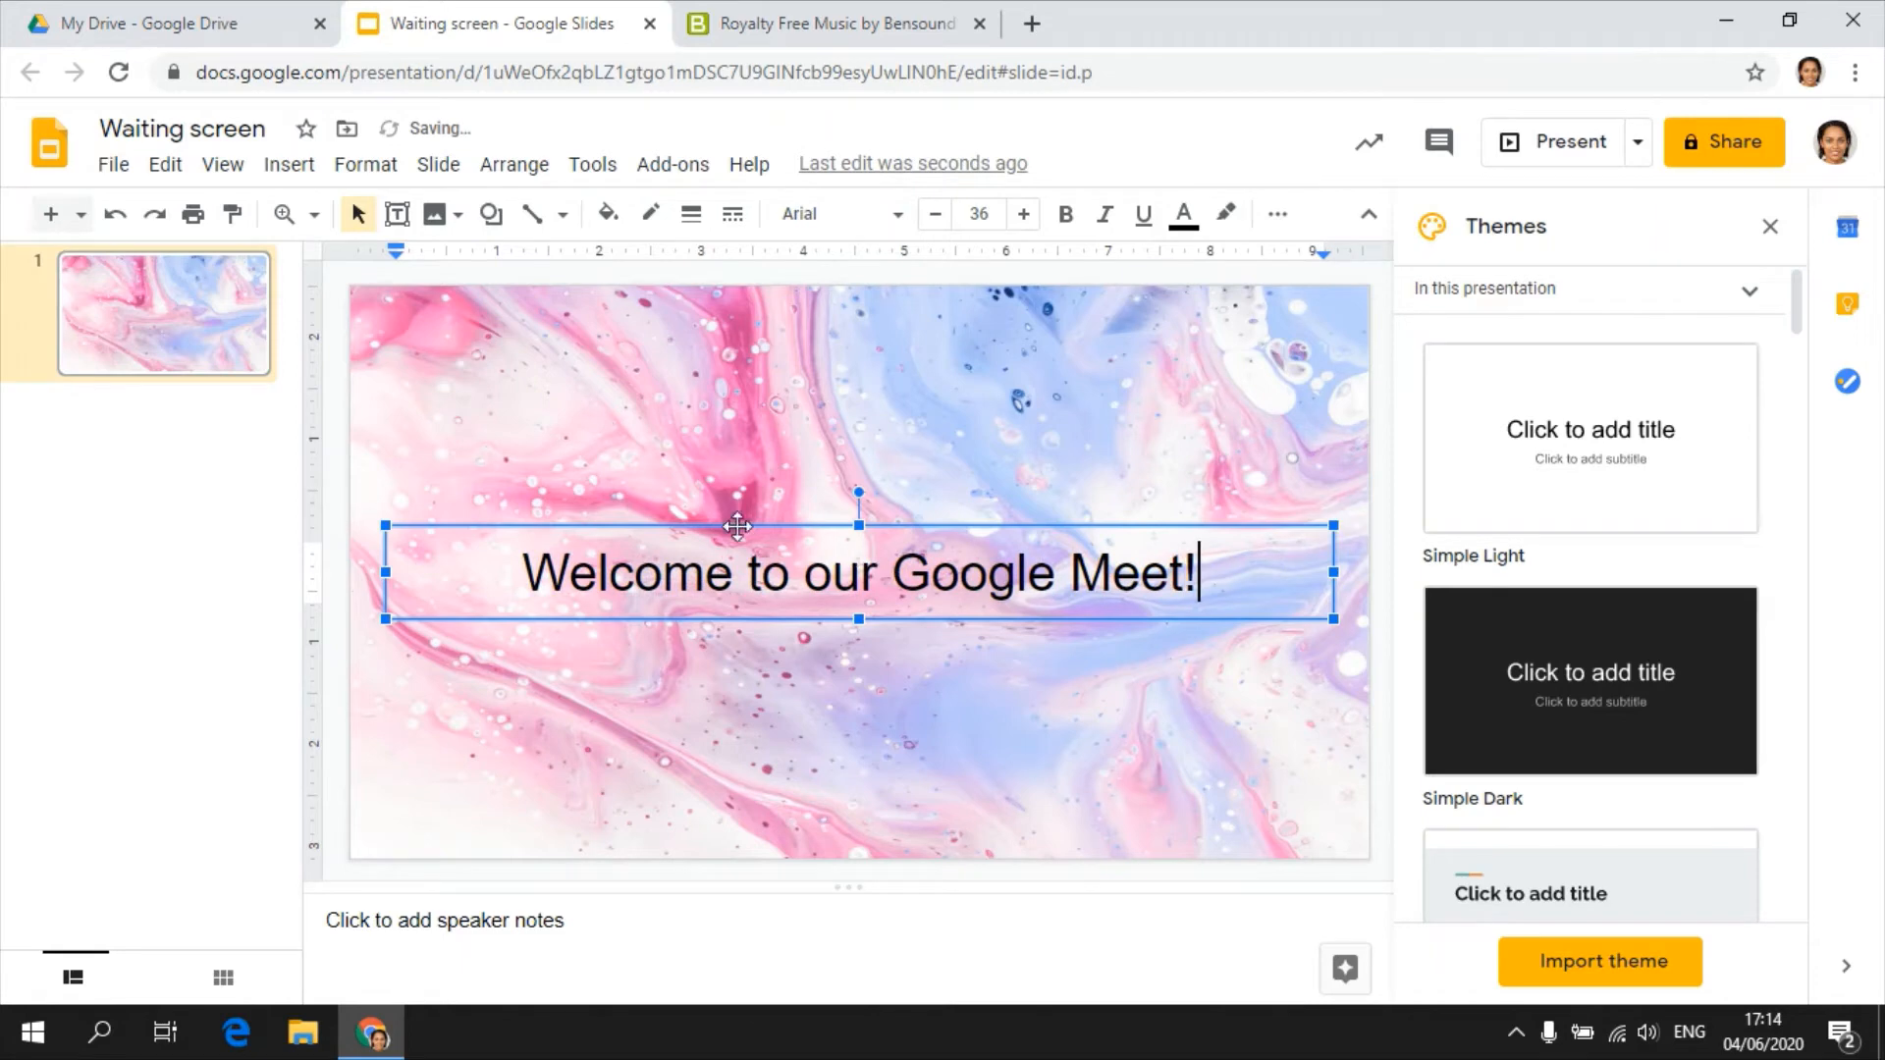
Duplicate the welcome slide and replace the copy's title with "Please mute your microphones.".
right_click(214, 338)
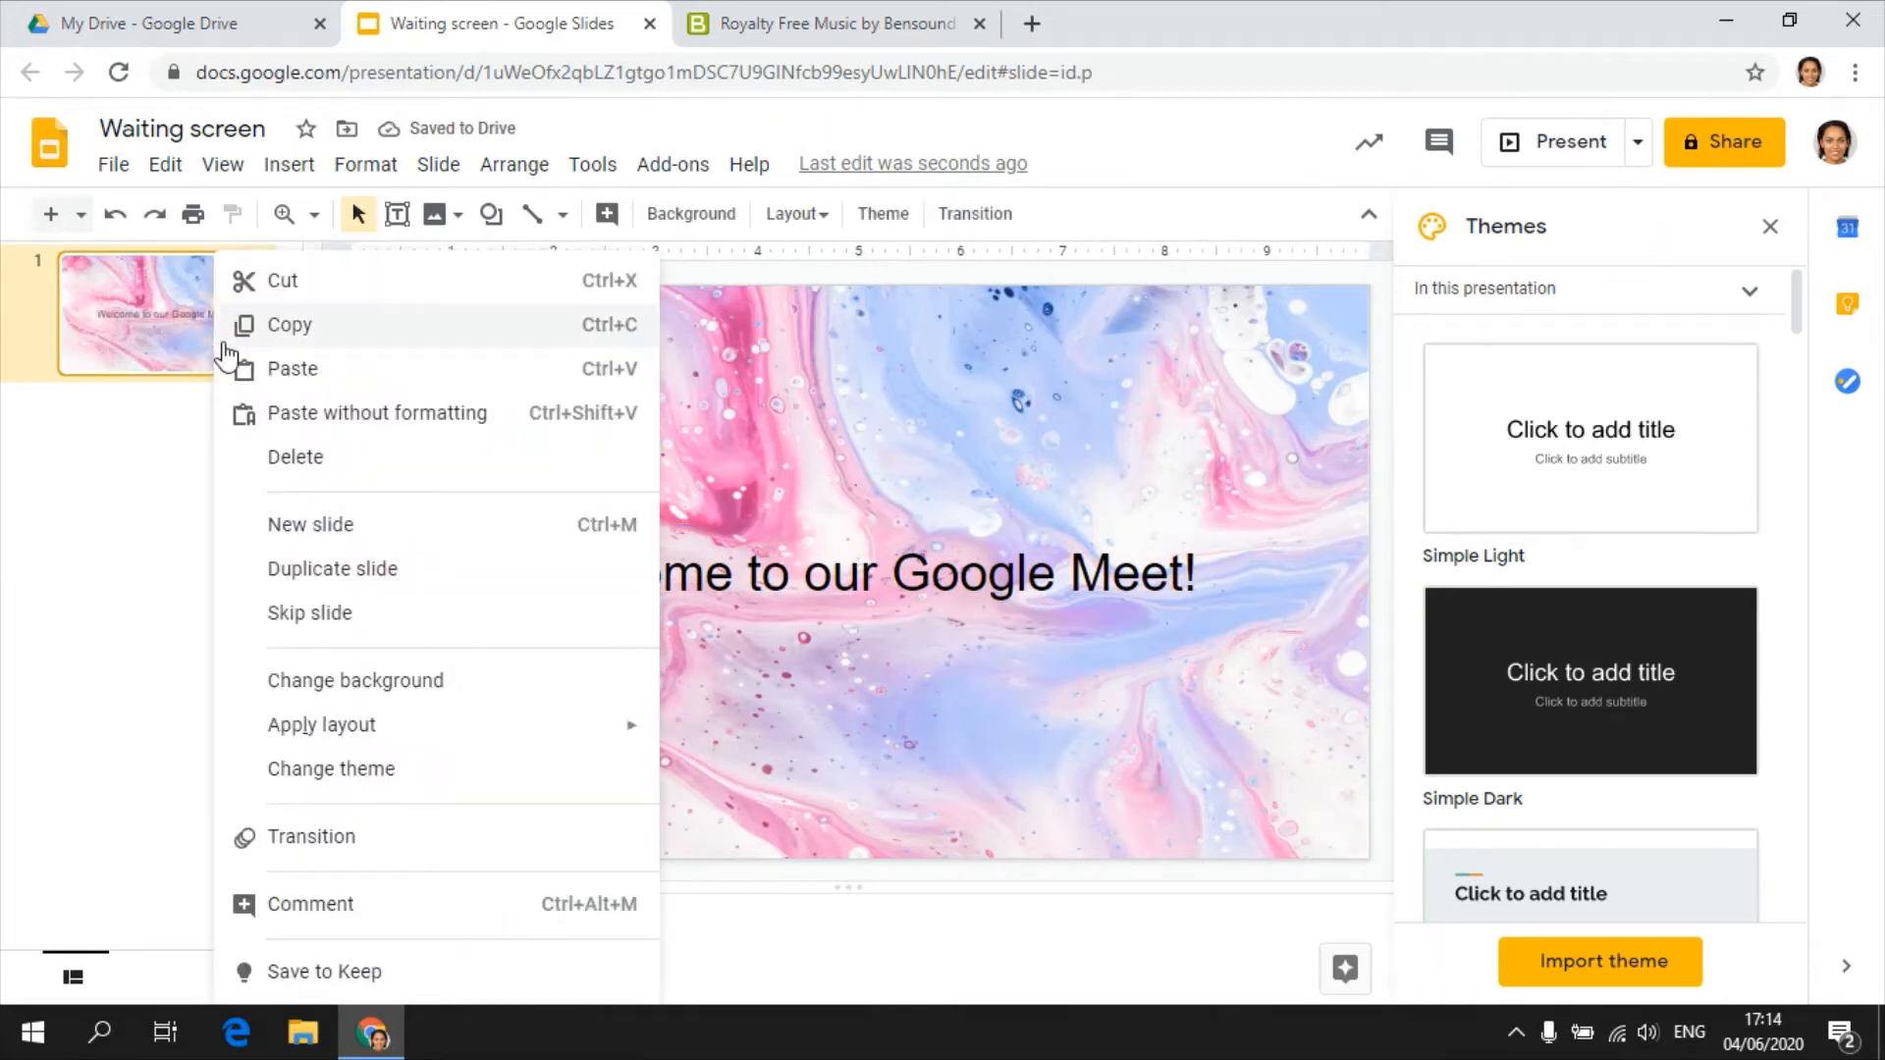
left_click(312, 570)
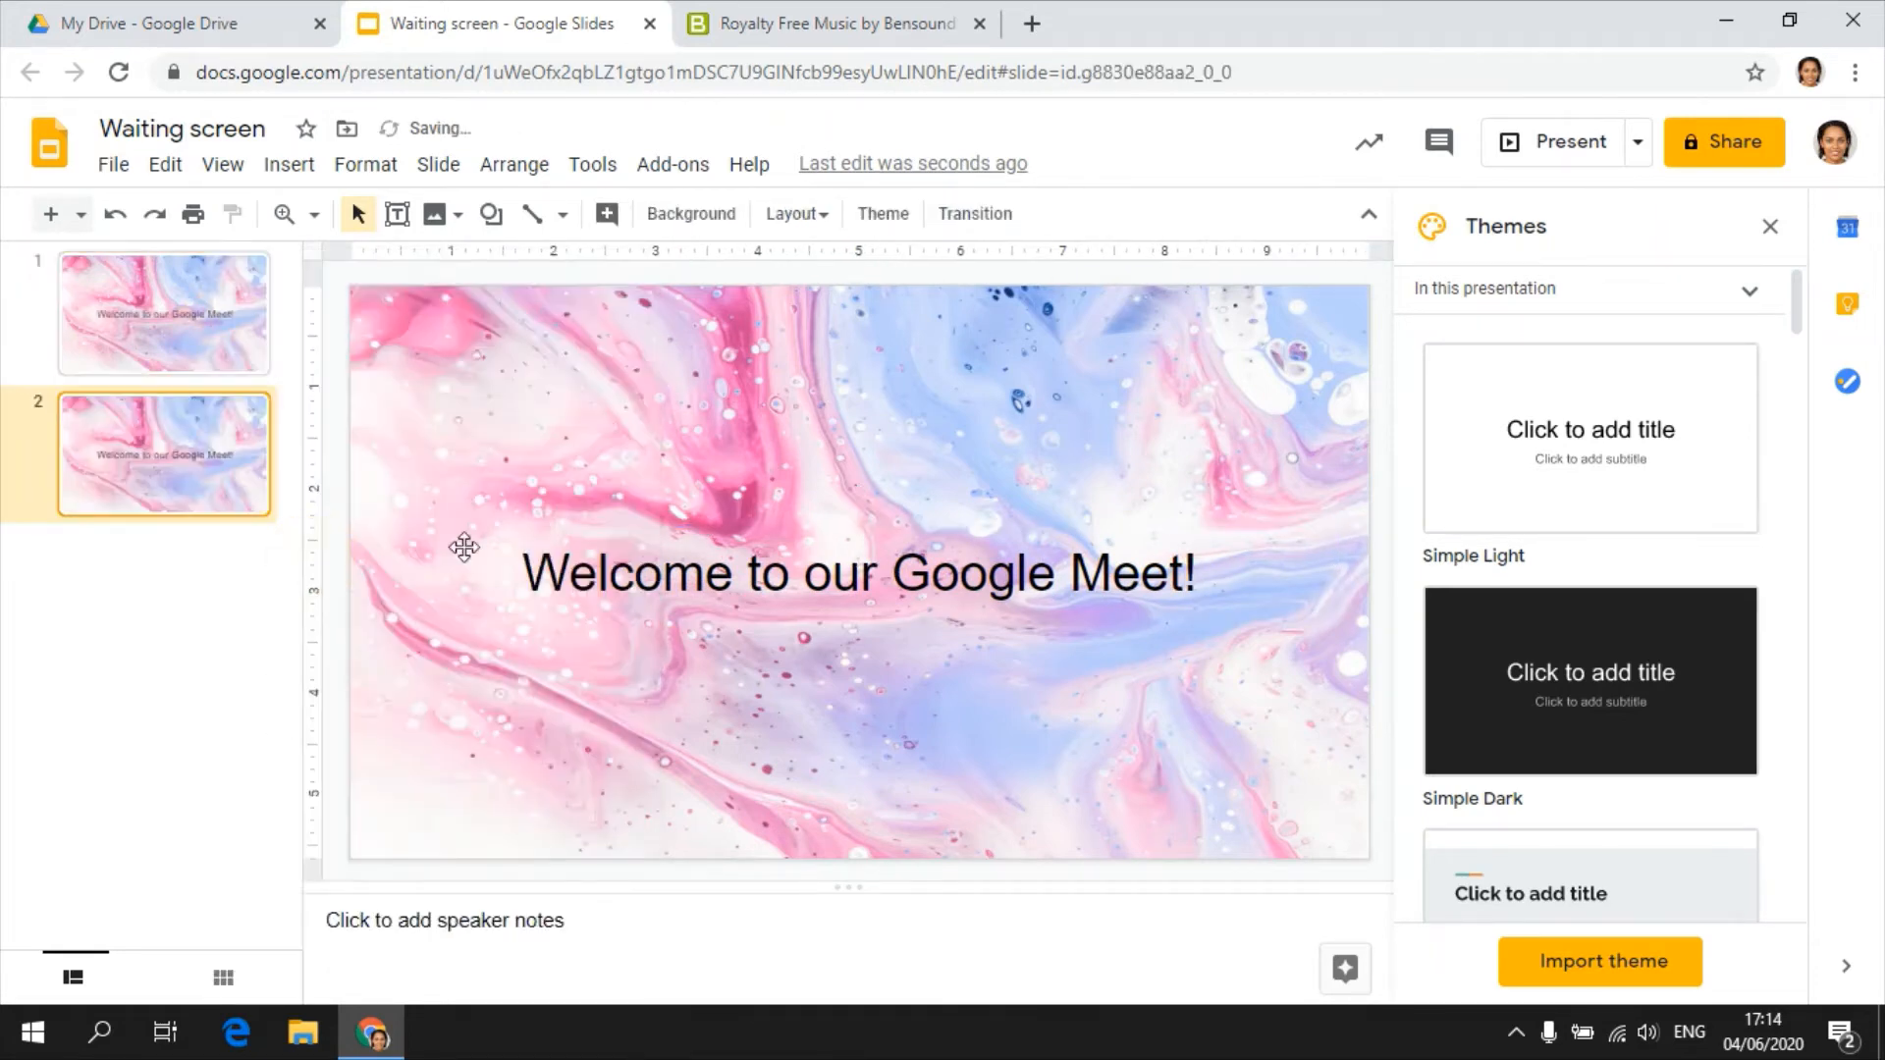
triple_click(617, 577)
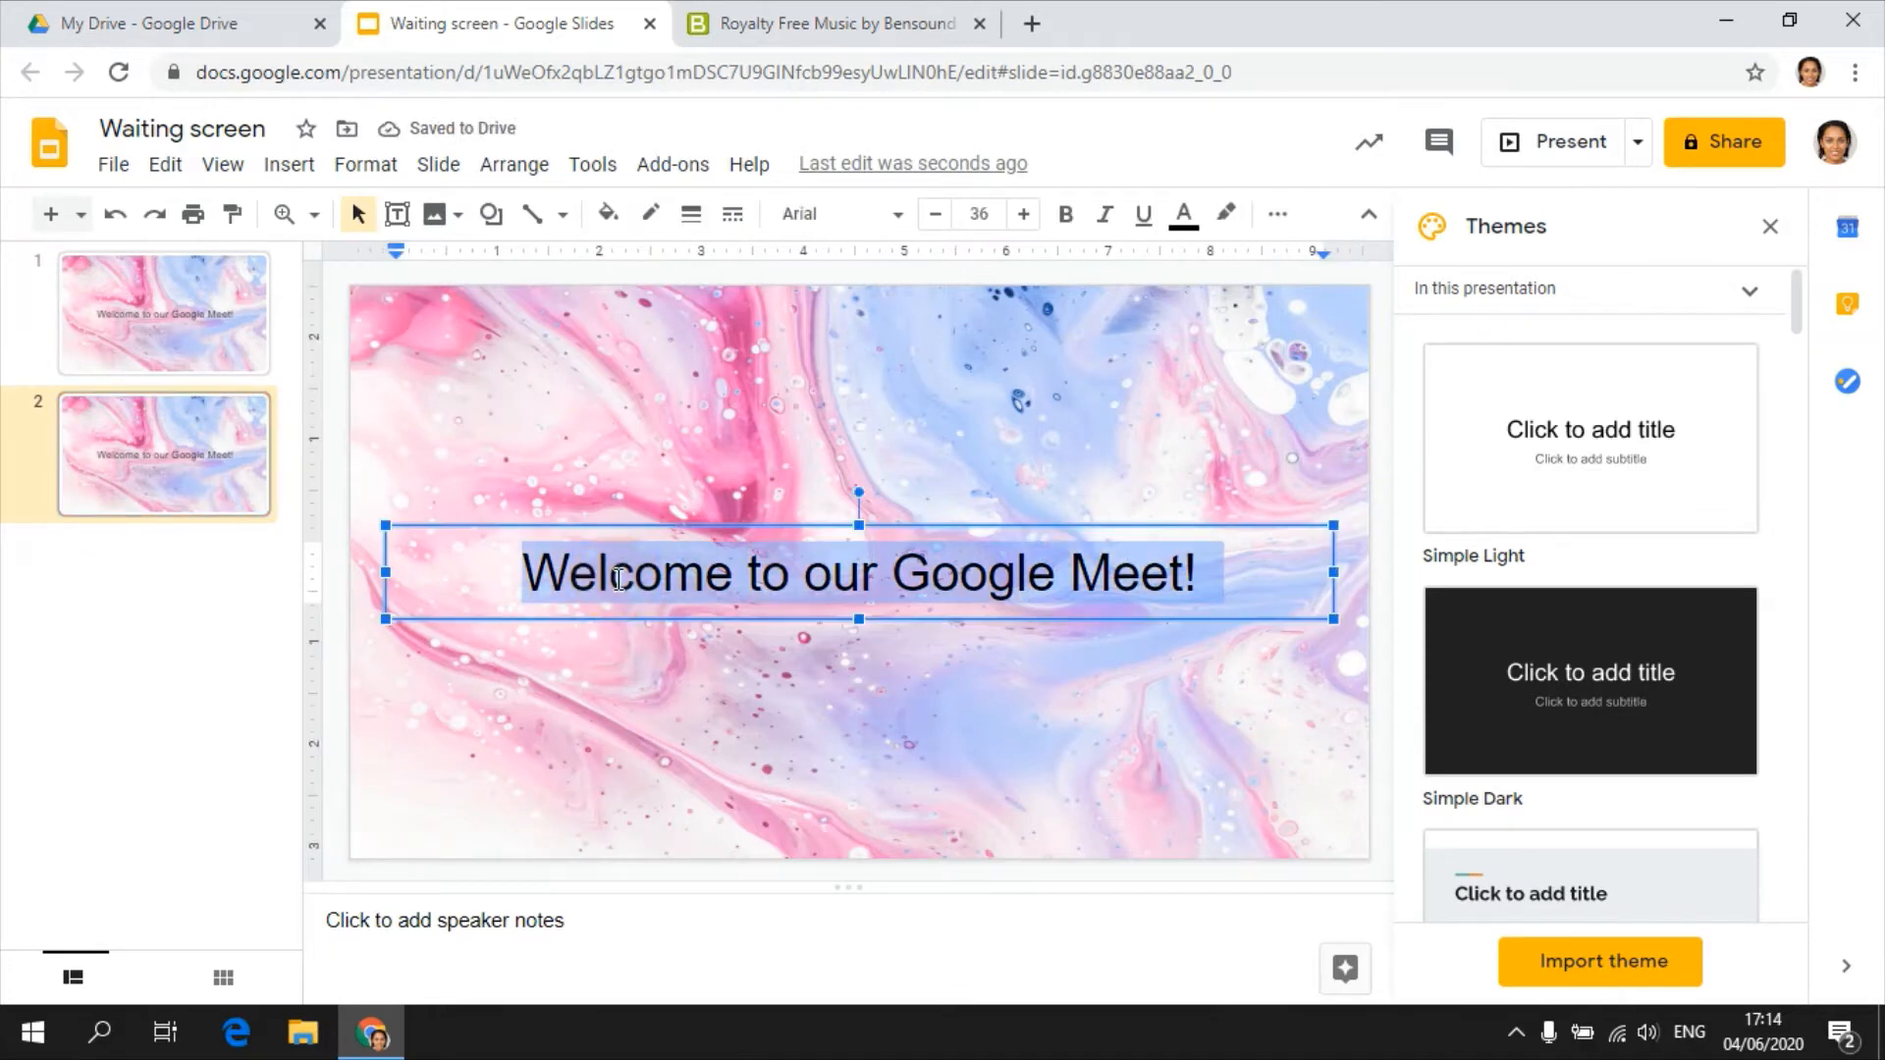
type("Please mu")
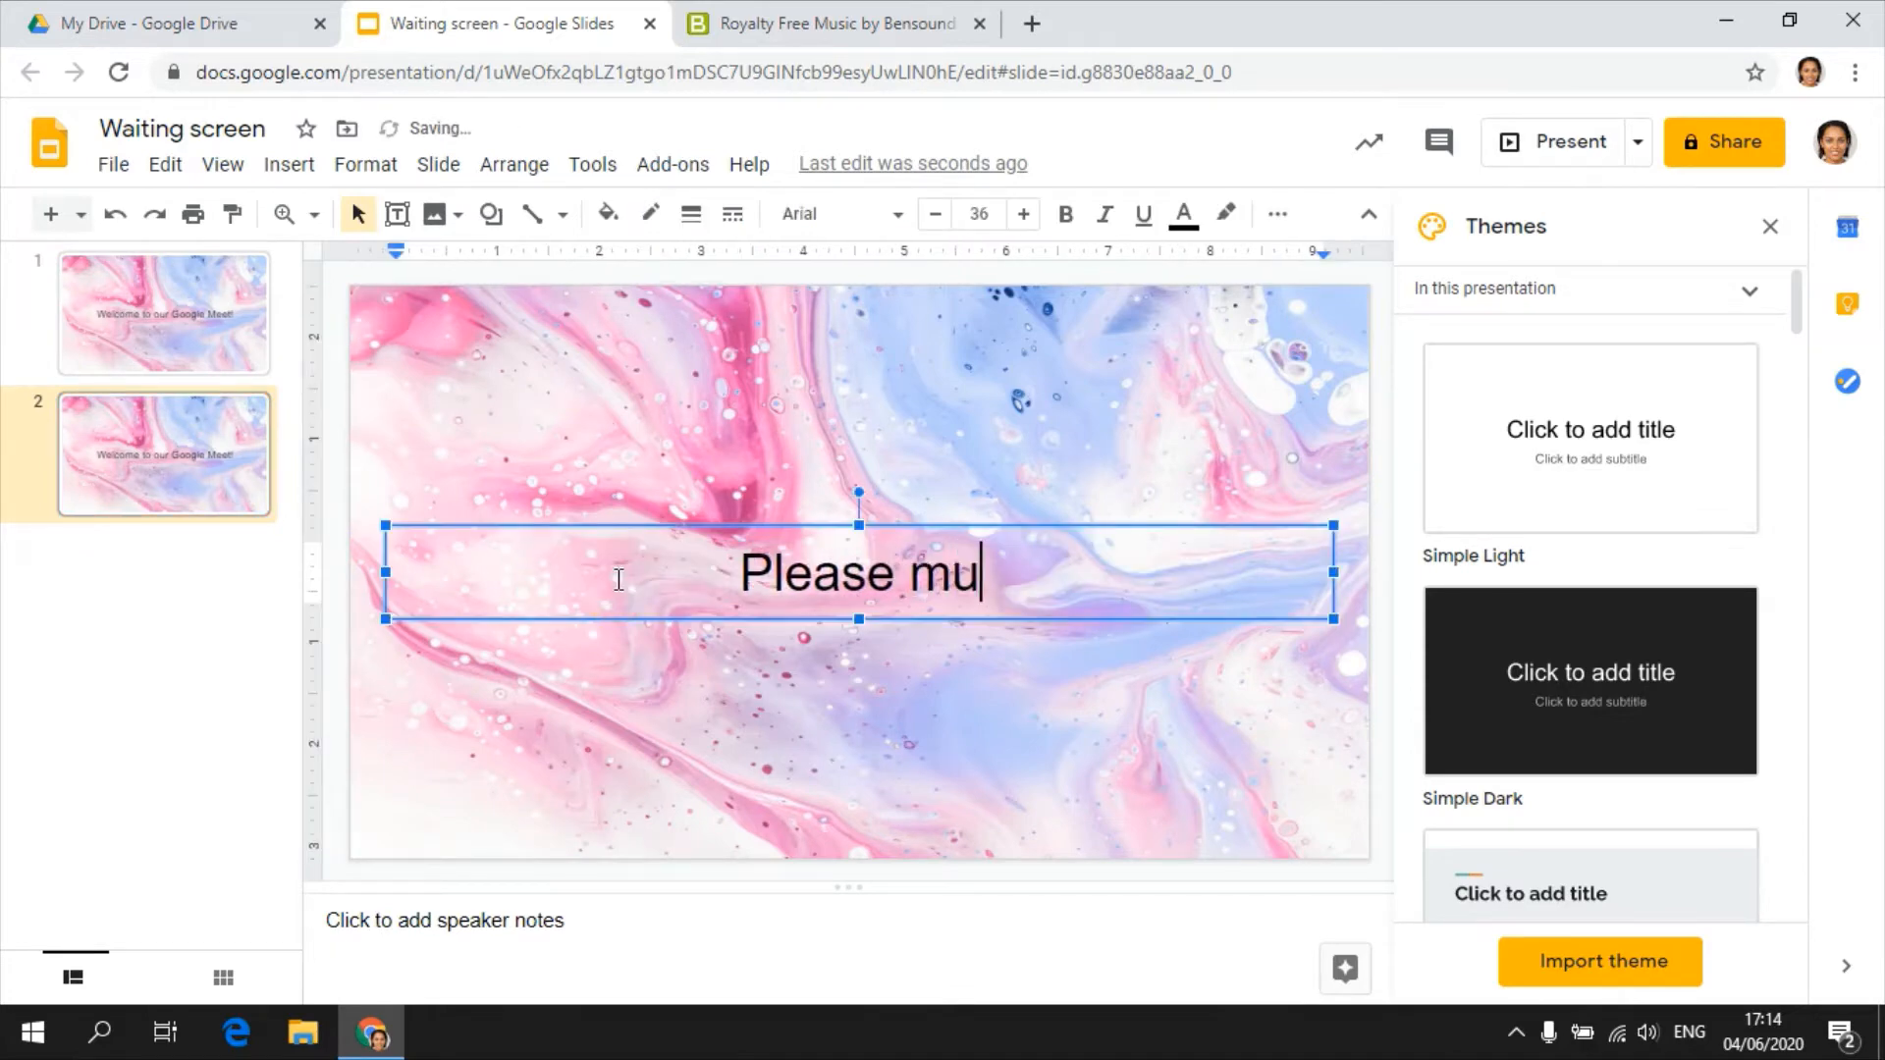
type("te your micro")
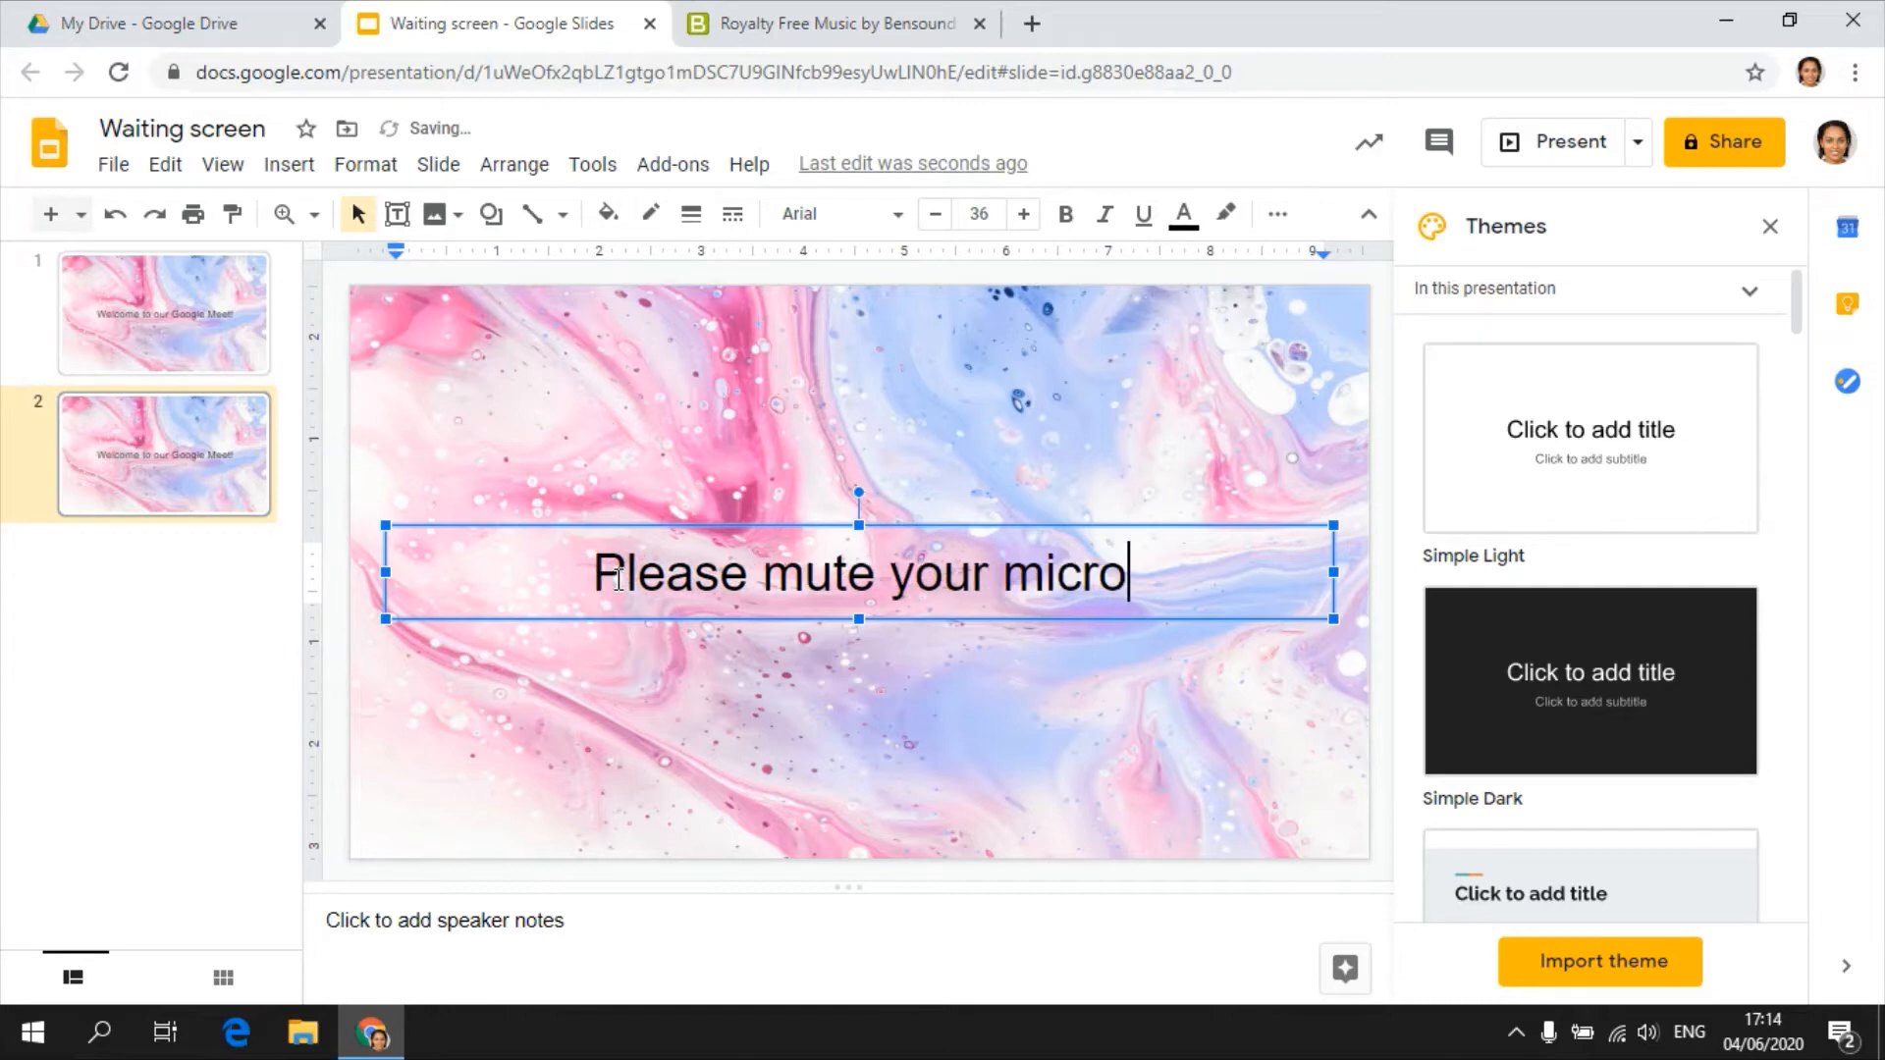
type("phones.")
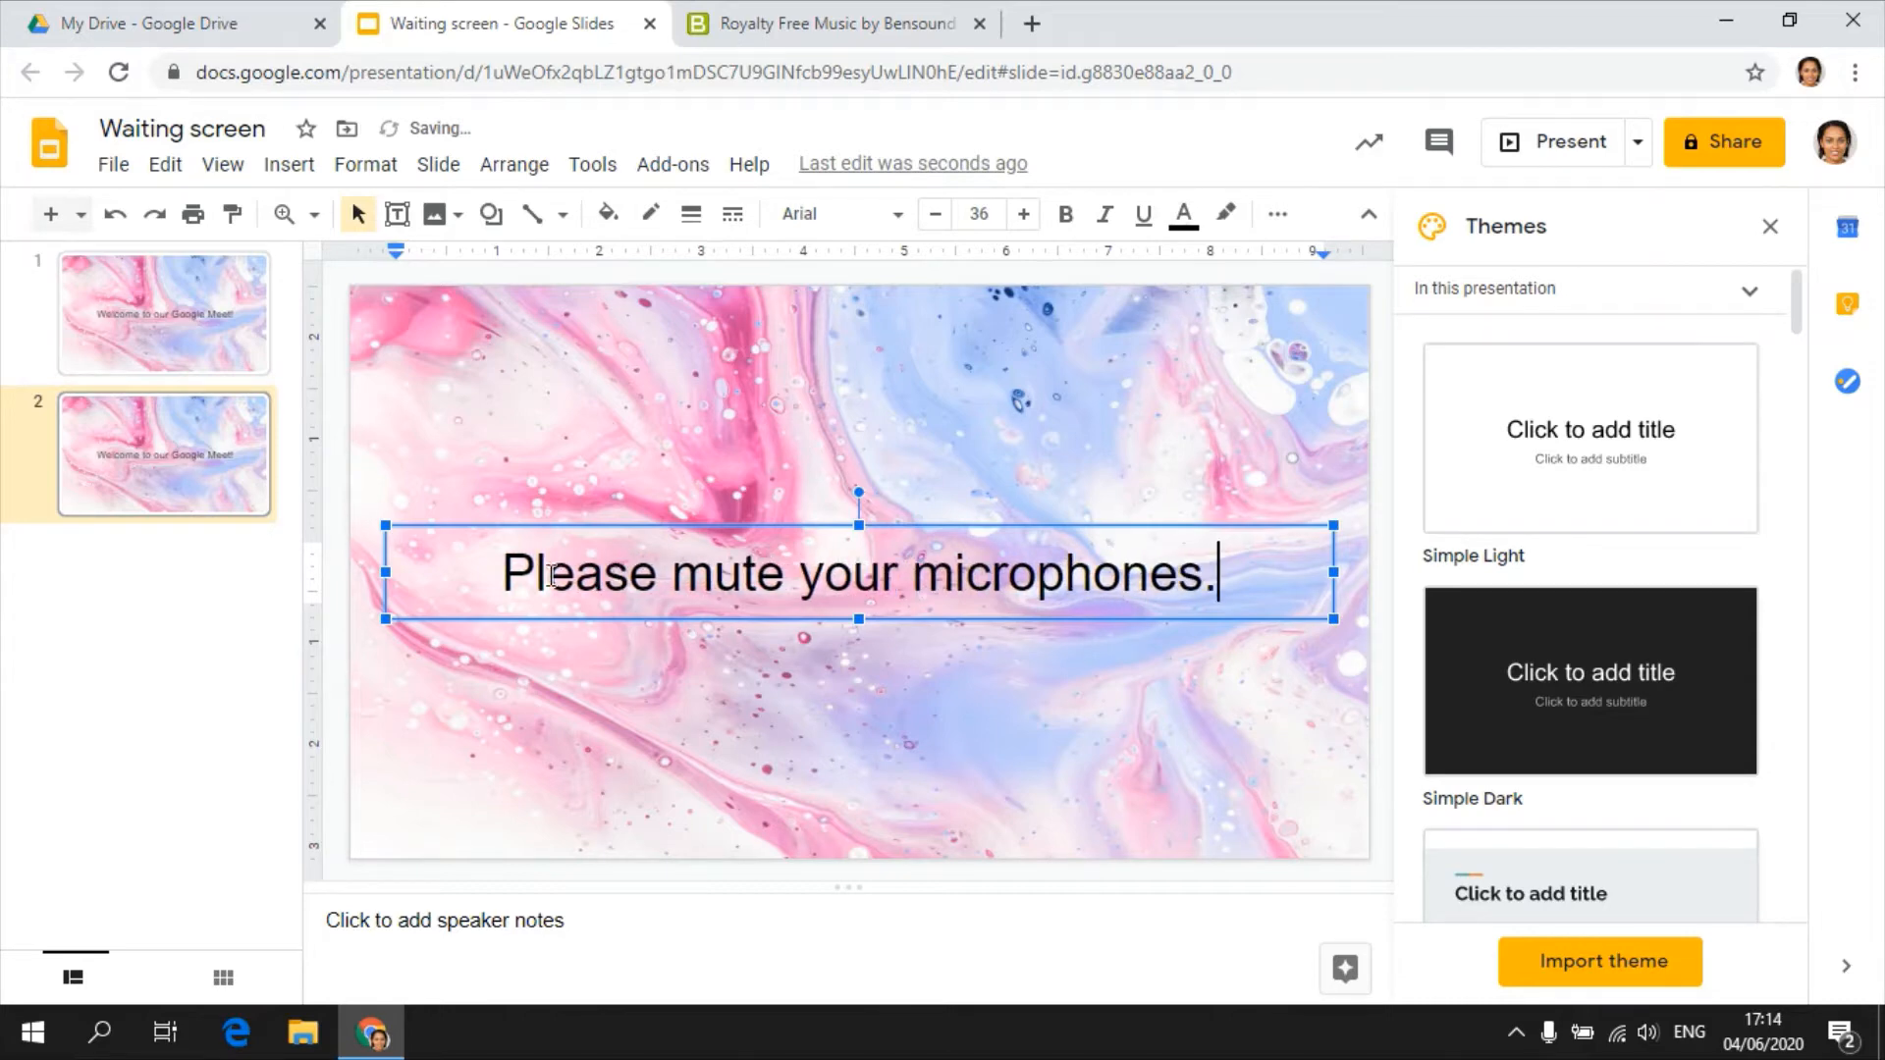
Duplicate the second slide and replace the copy's title with "Please have your books ready.".
right_click(184, 467)
left_click(288, 502)
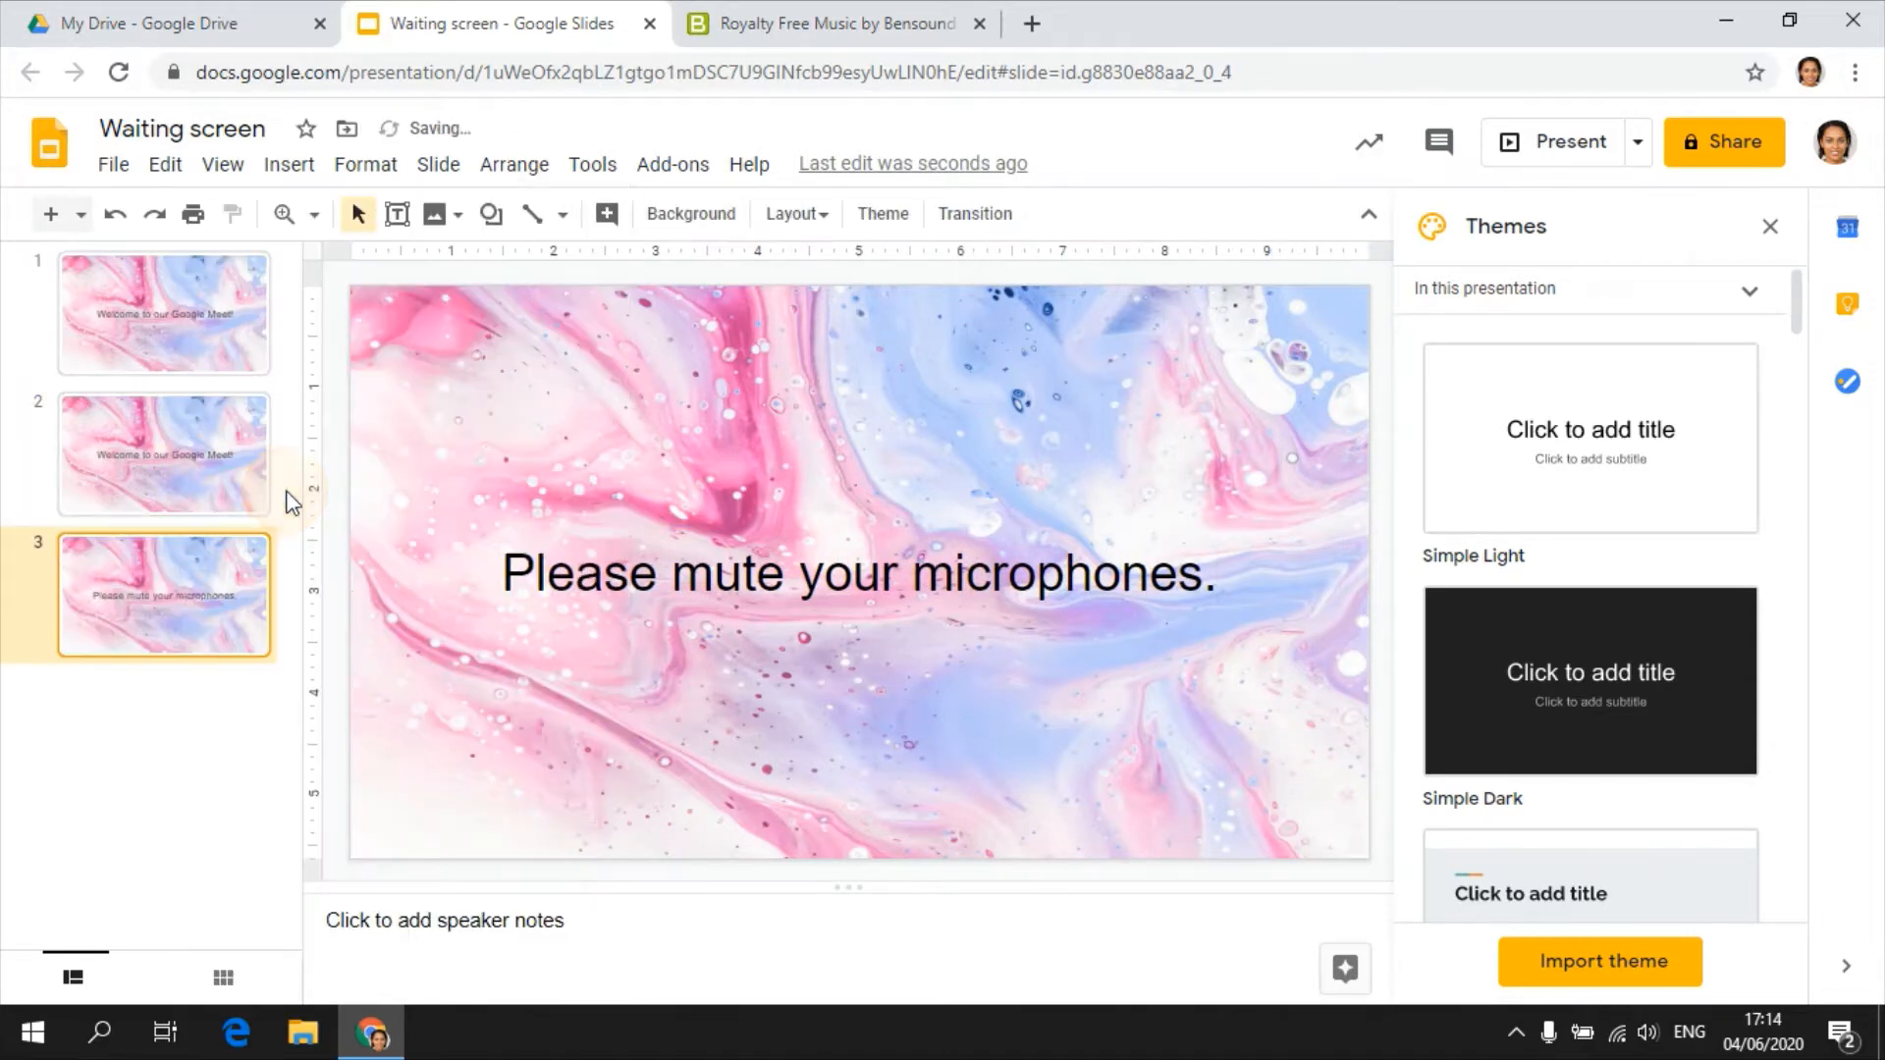
left_click(654, 587)
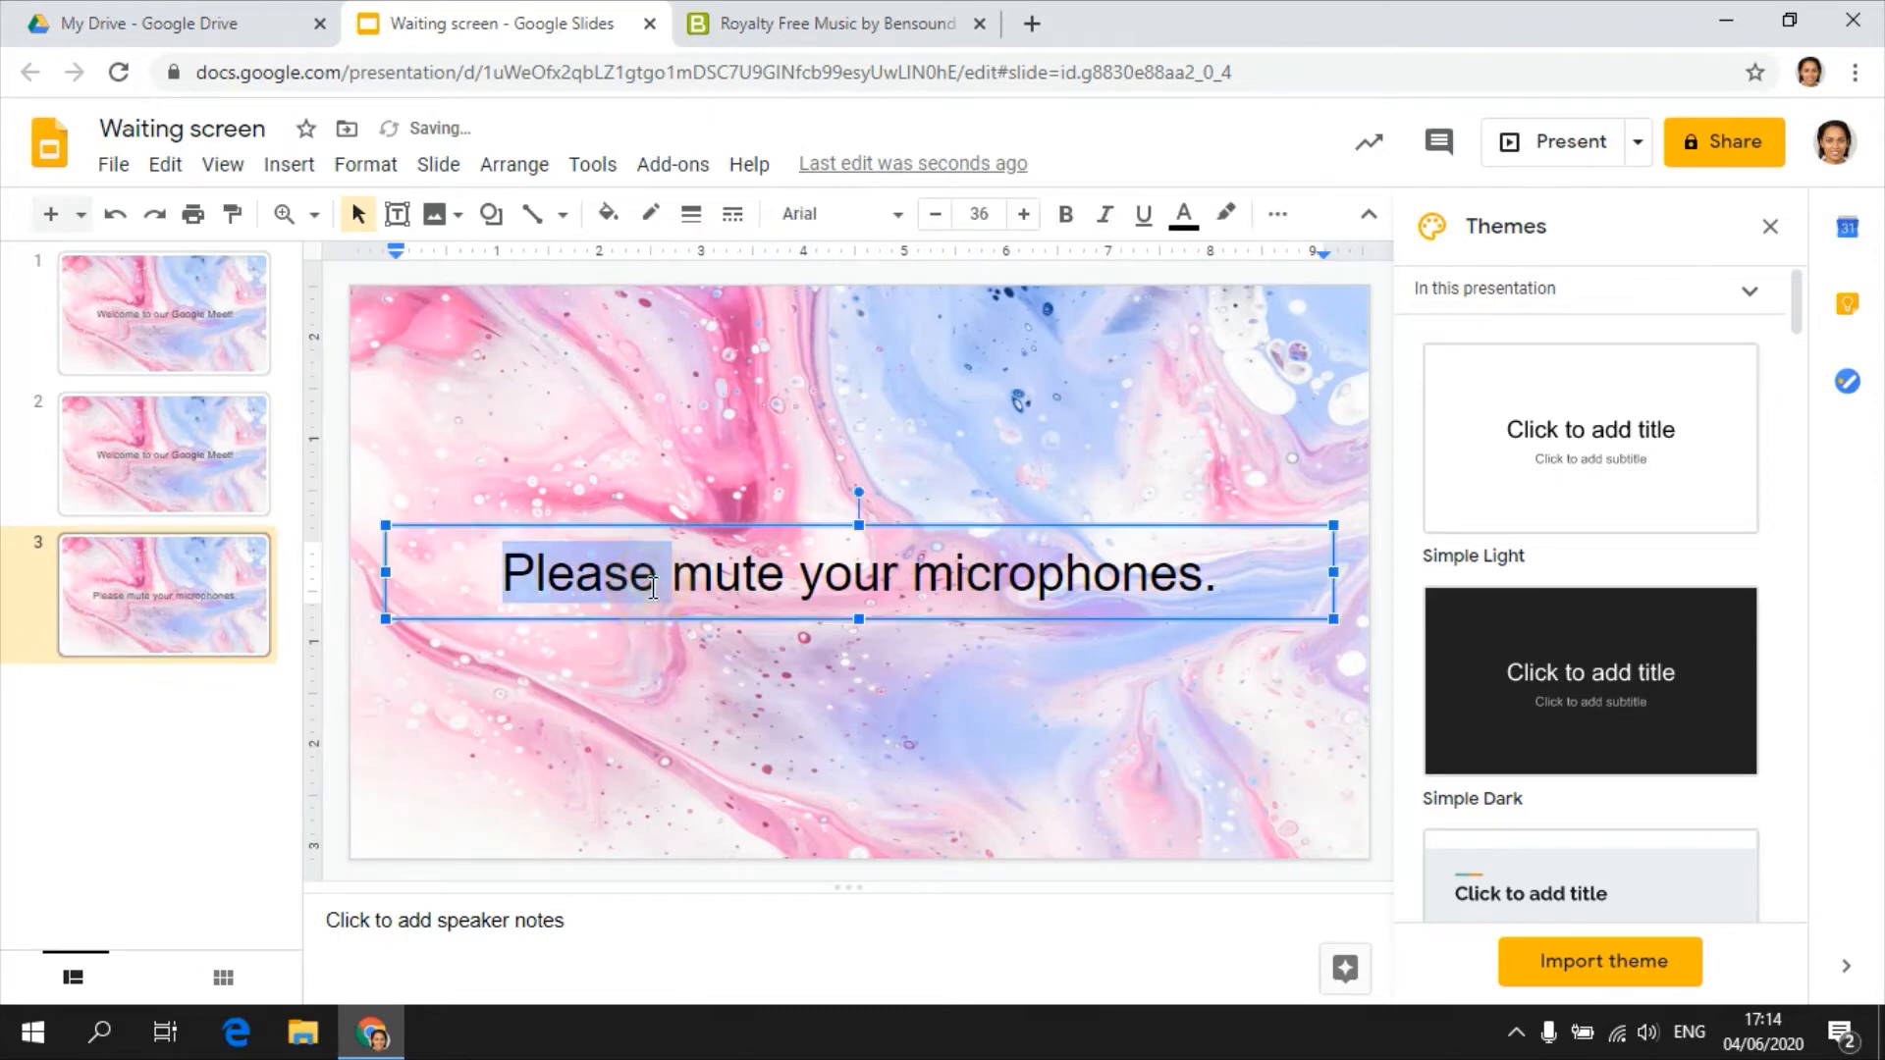
triple_click(654, 587)
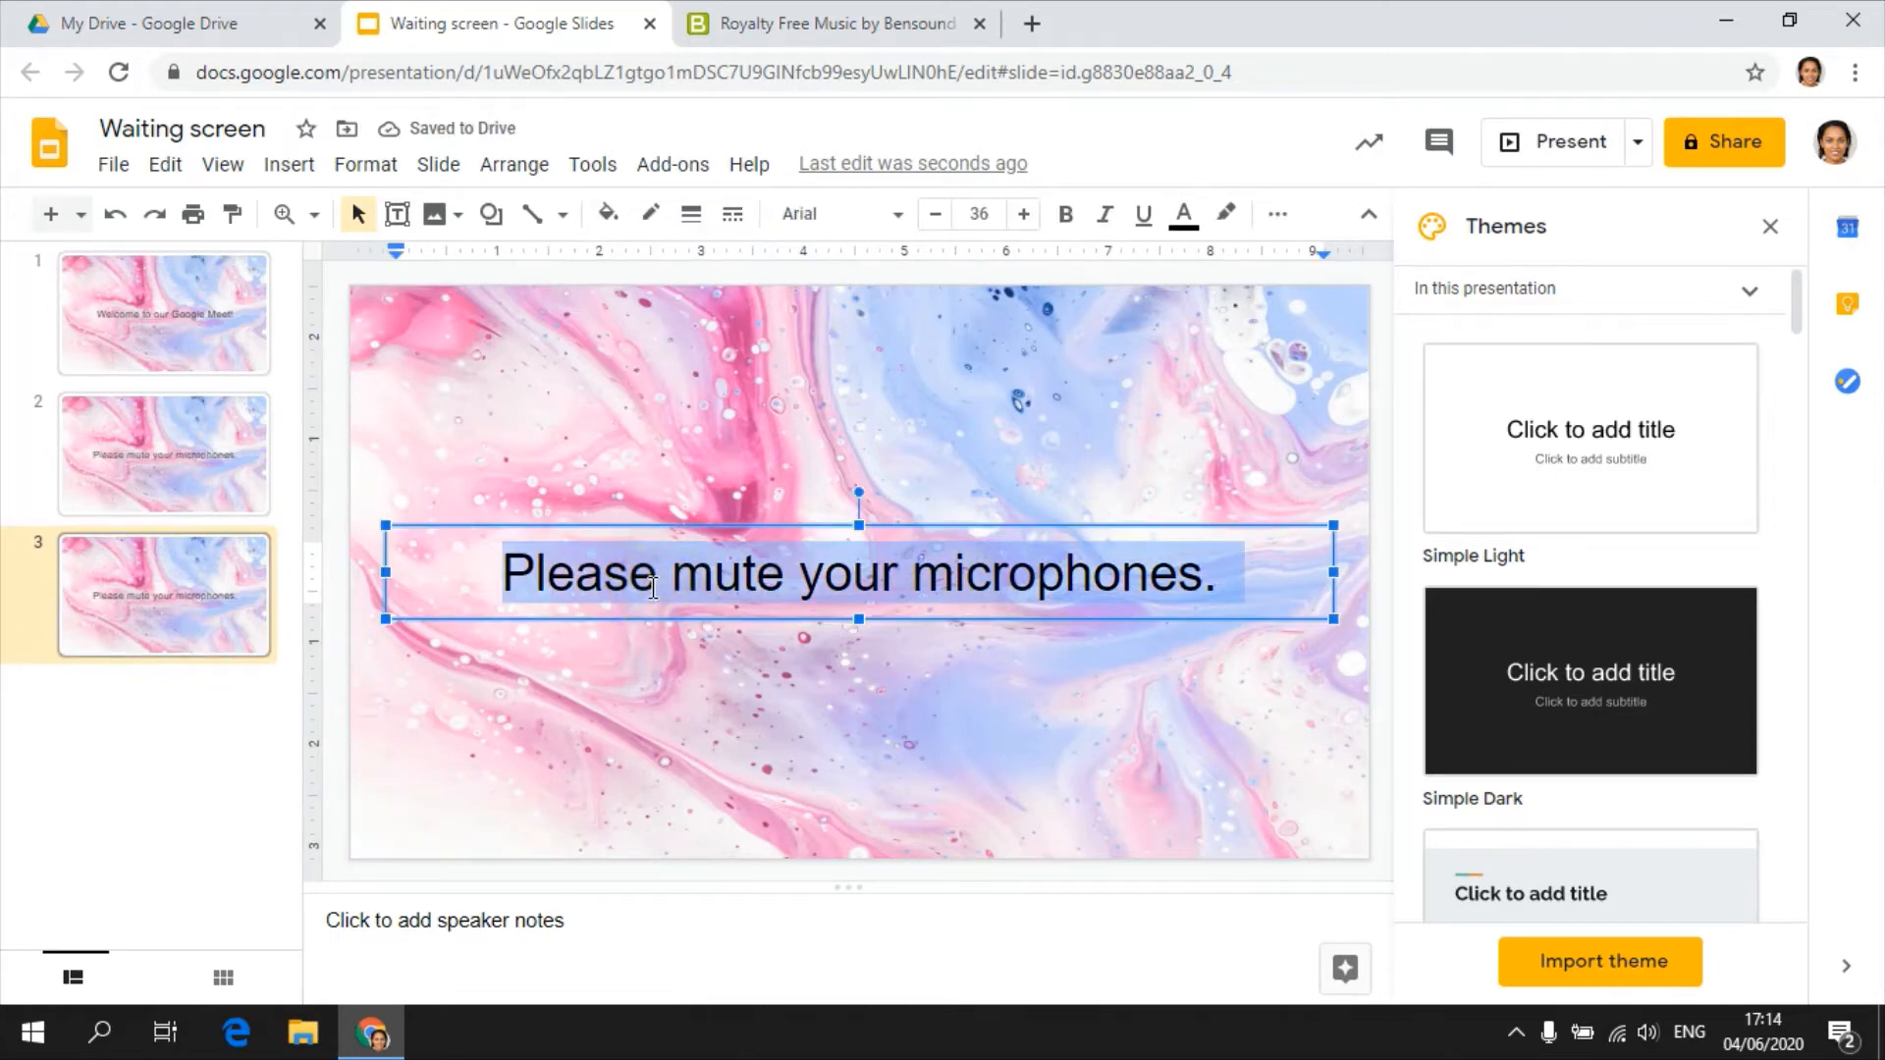
type("Please have ")
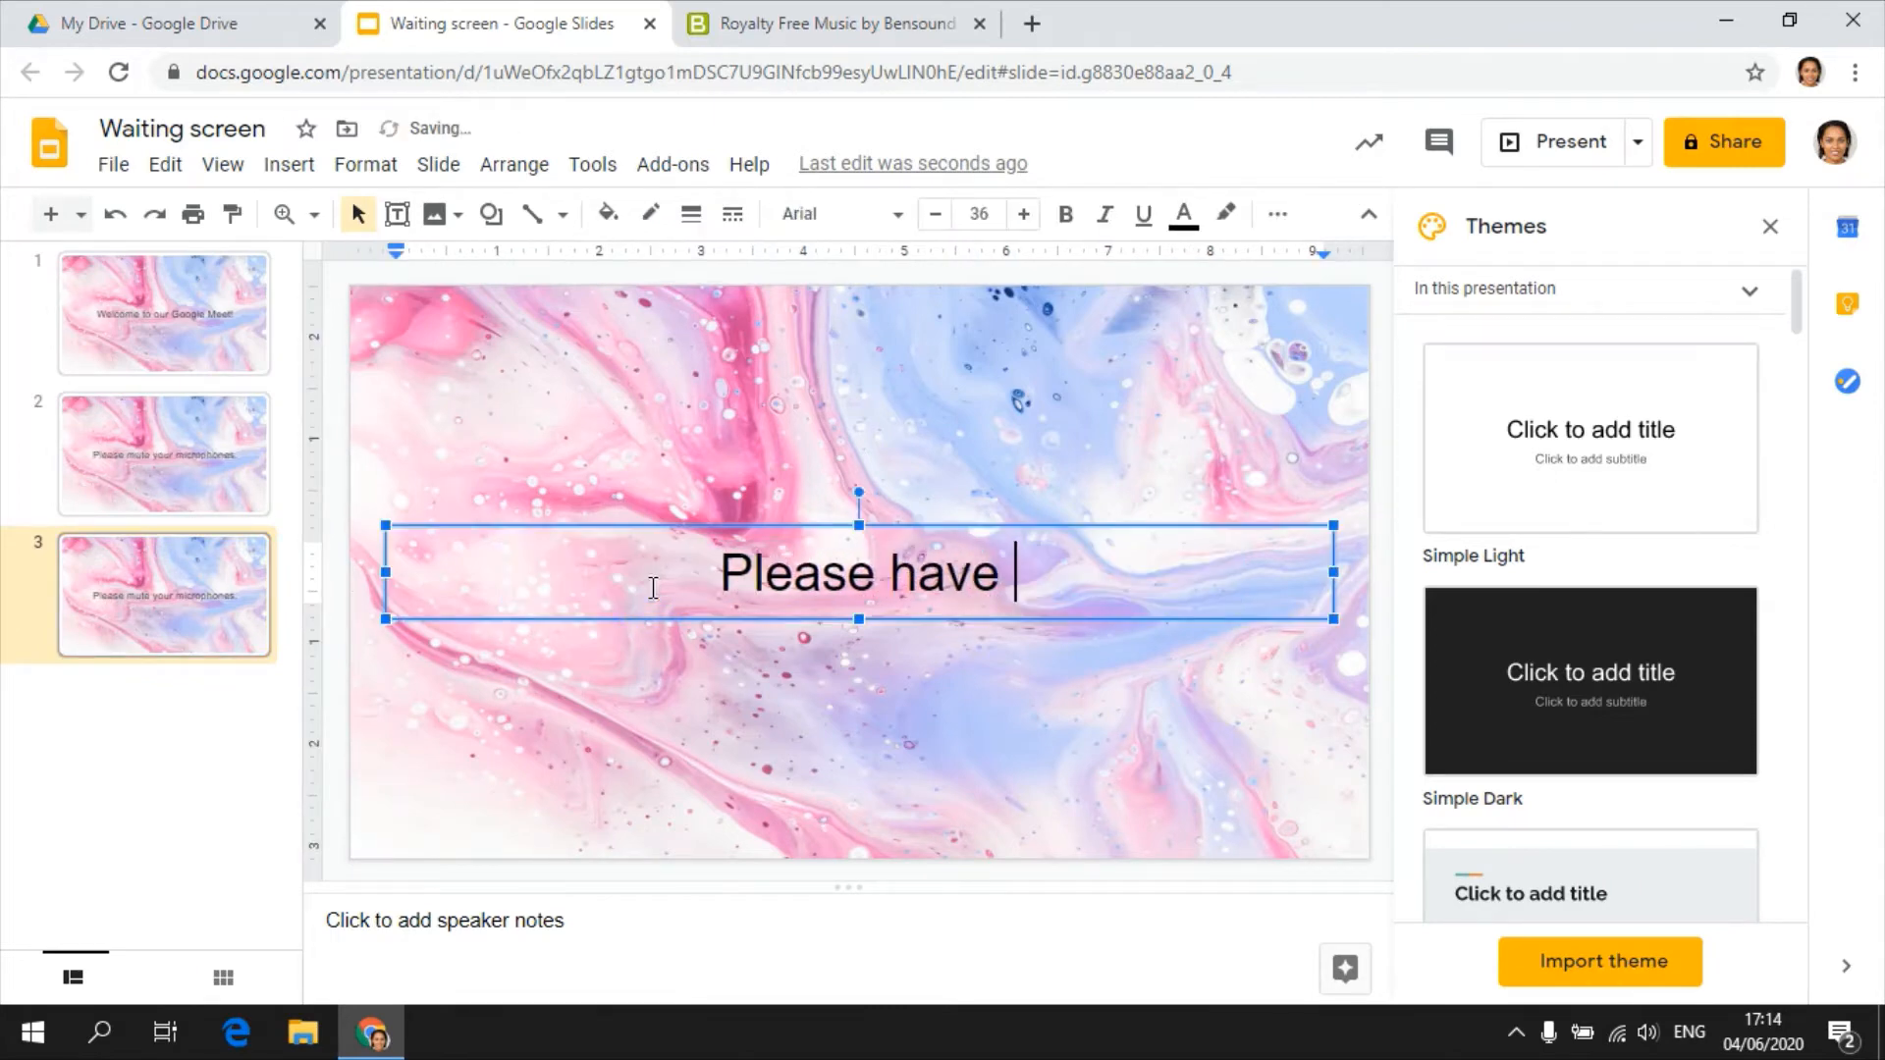
type("your books r")
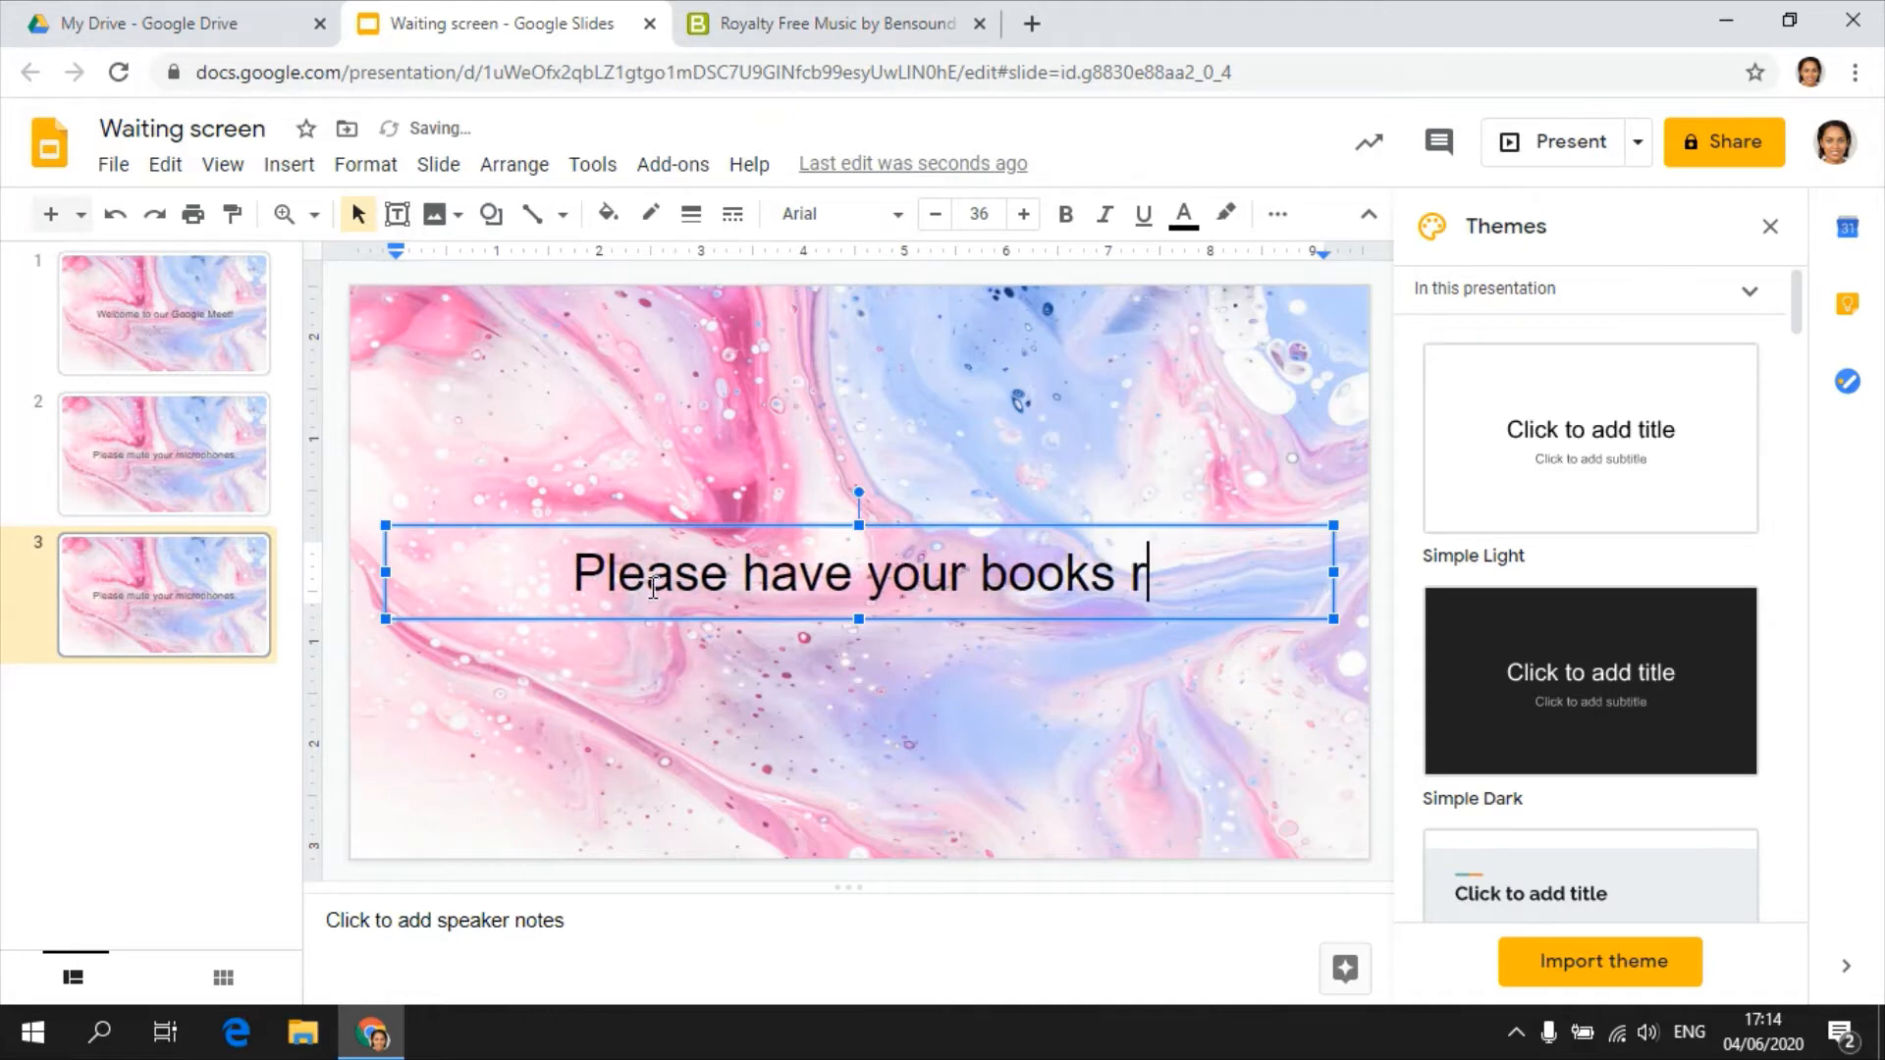
type("eady.")
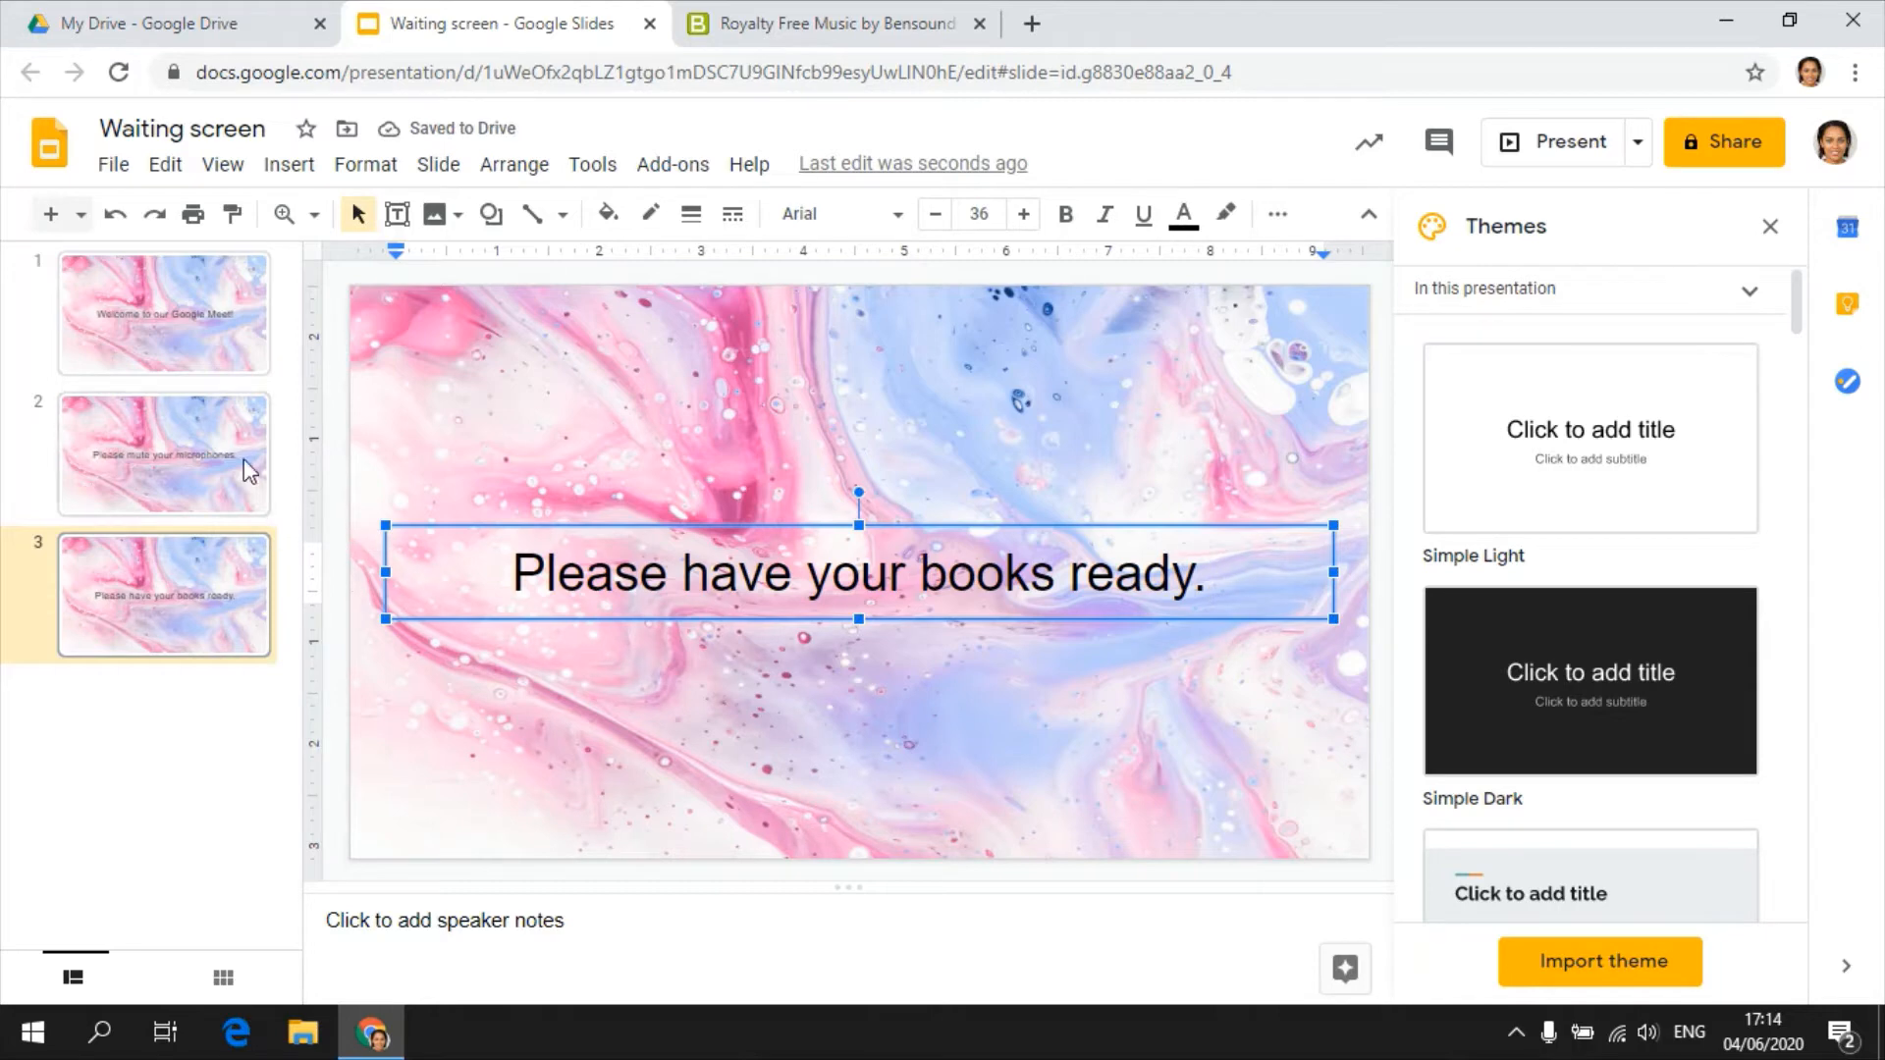
Set a Dissolve transition on the first slide and apply it to all slides.
left_click(177, 316)
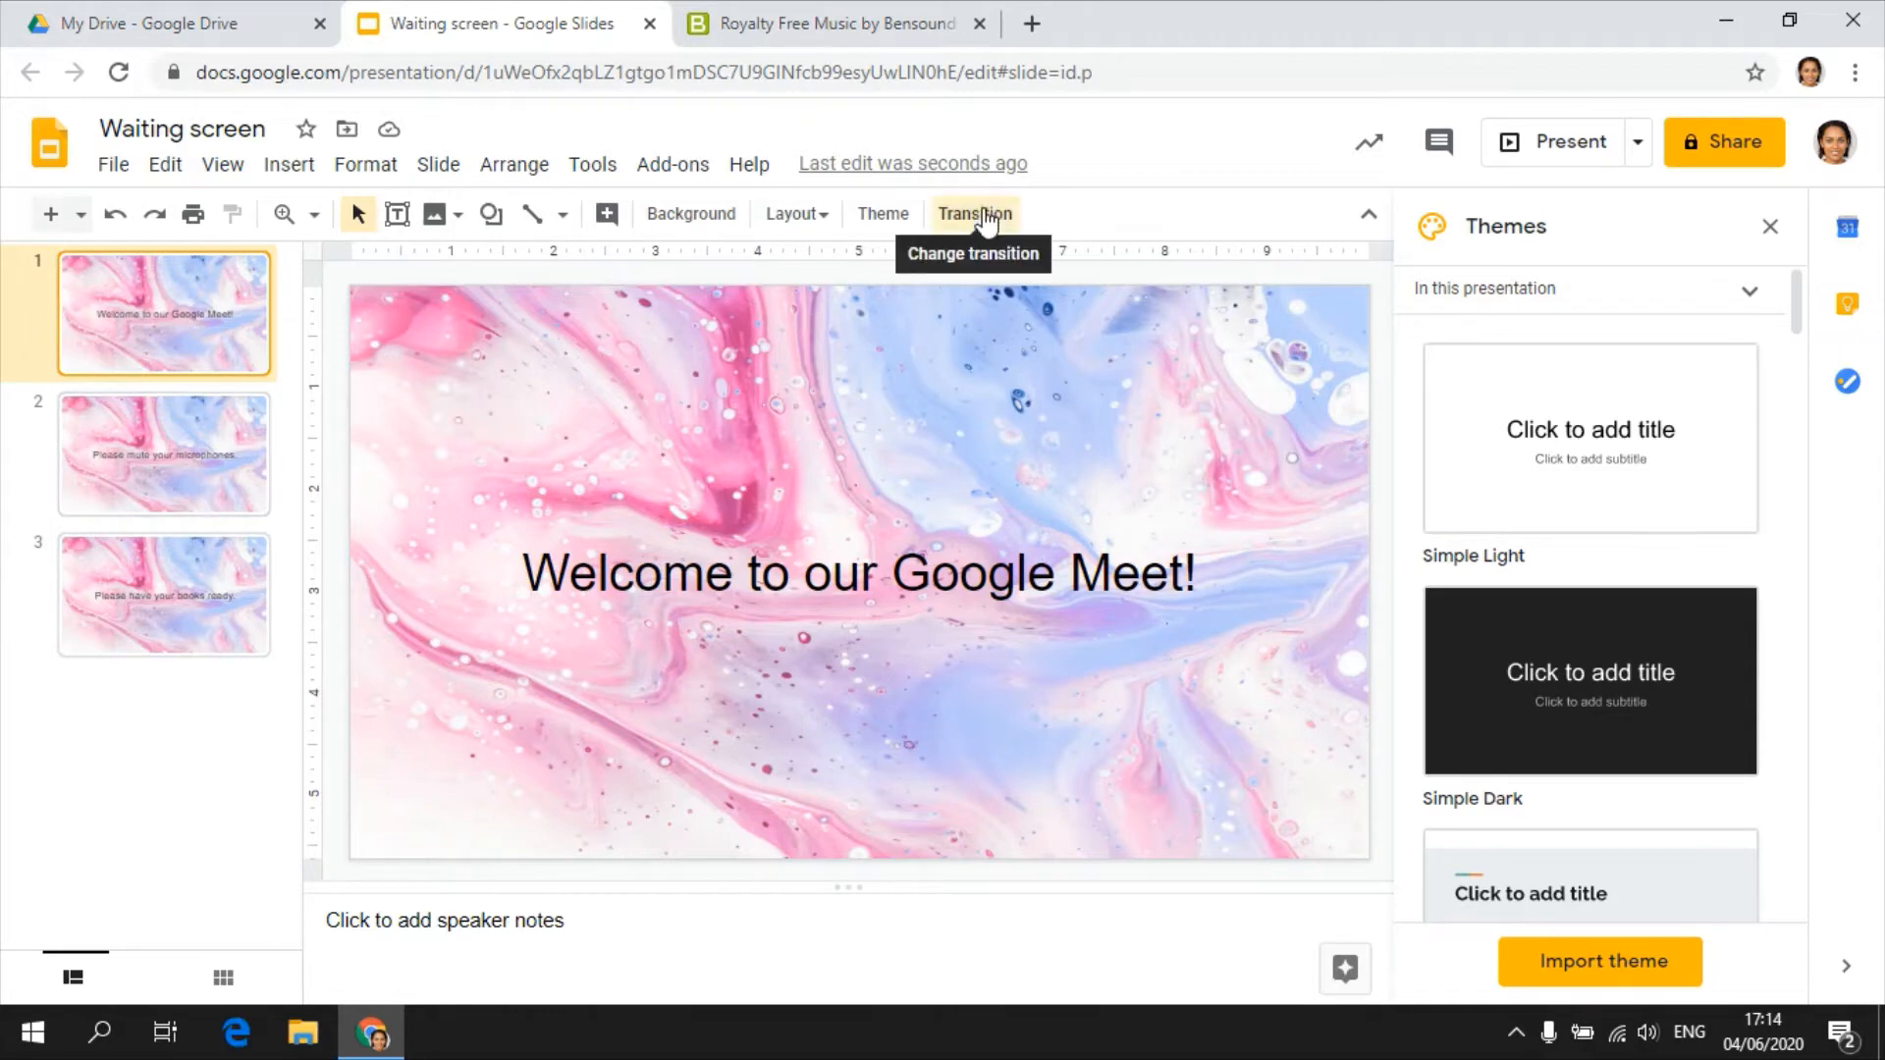
left_click(949, 218)
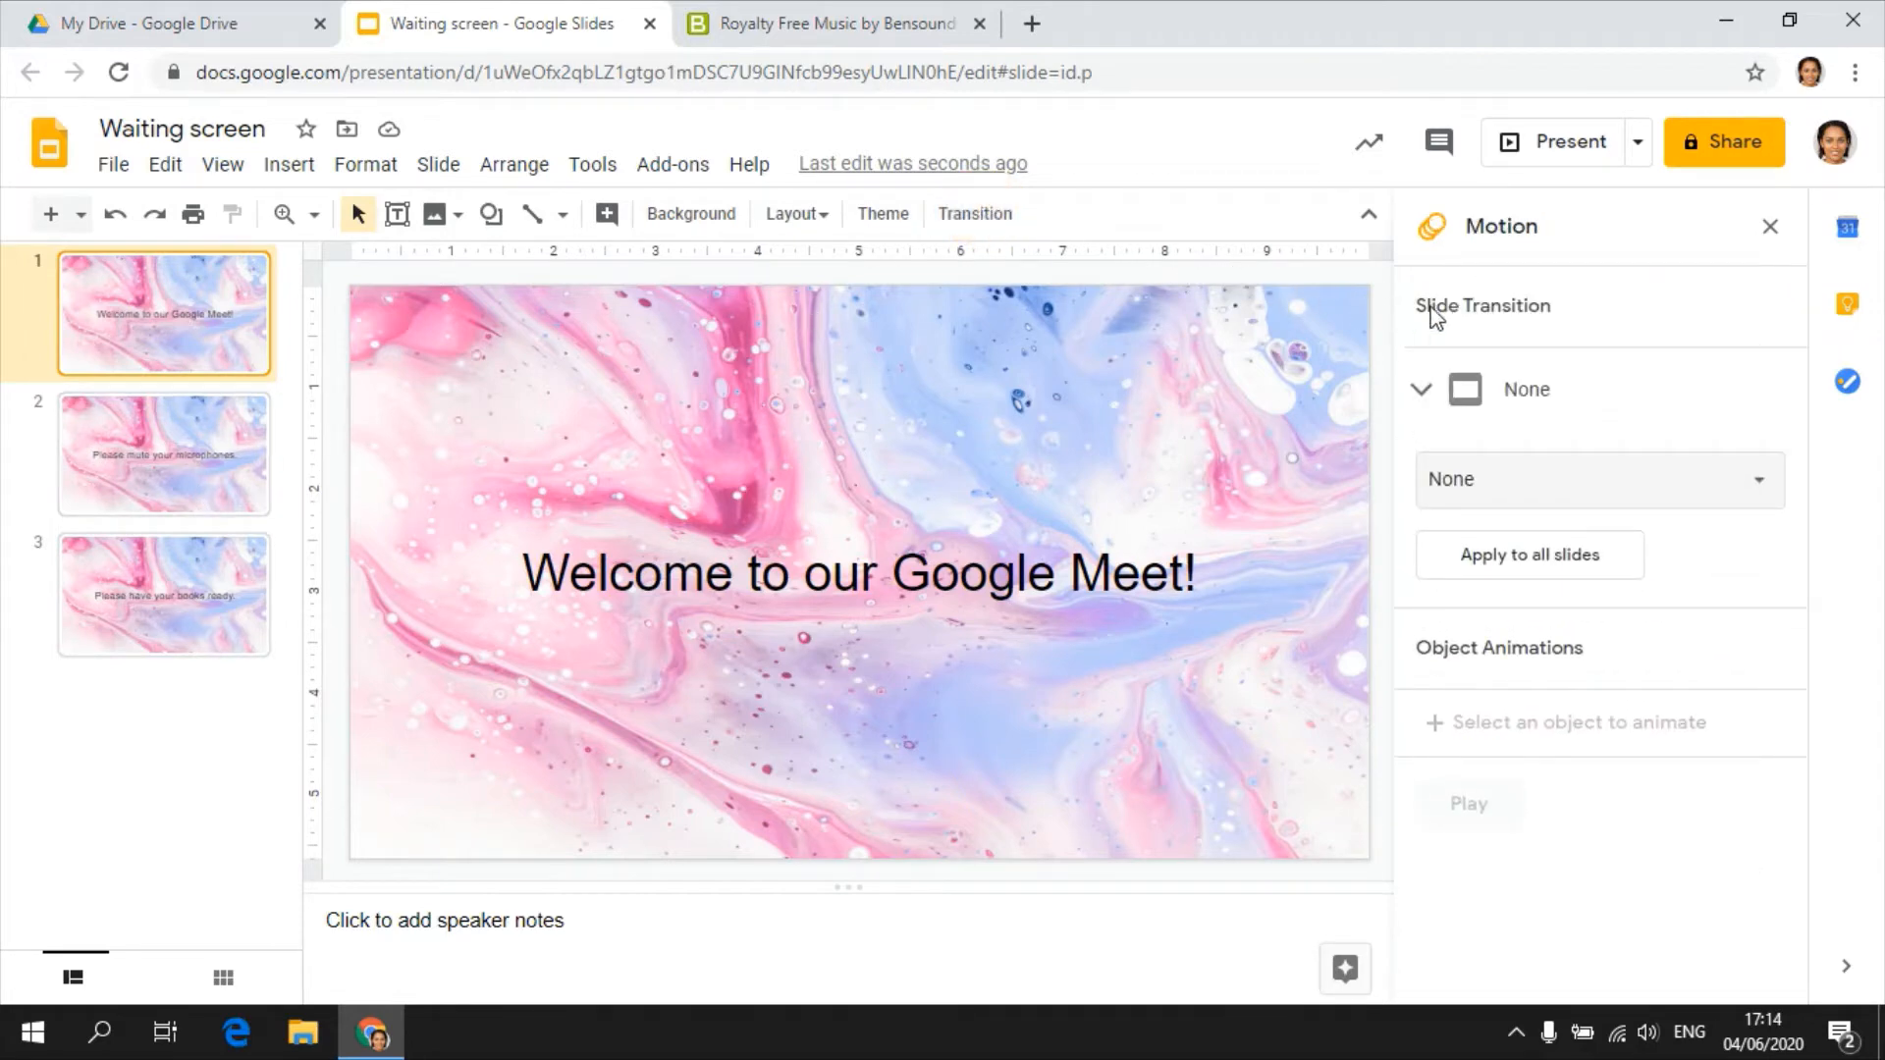
left_click(1500, 488)
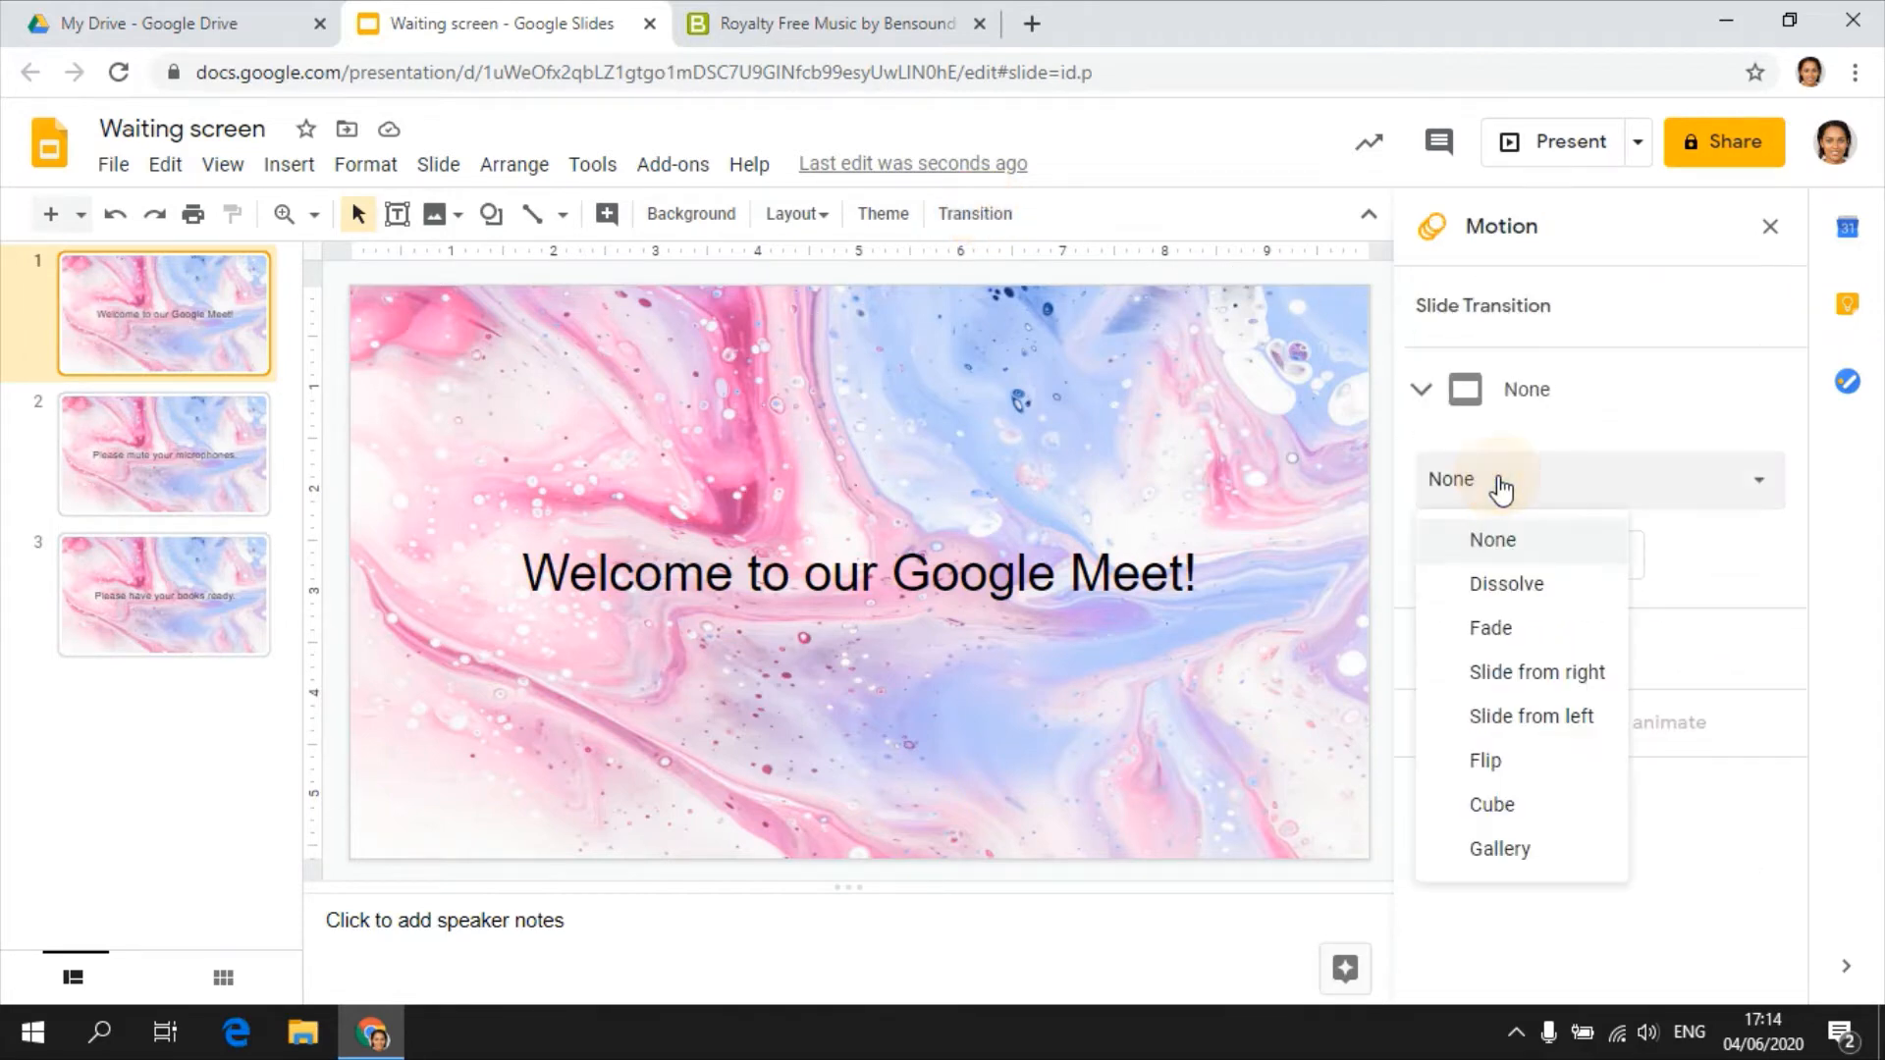
left_click(1502, 580)
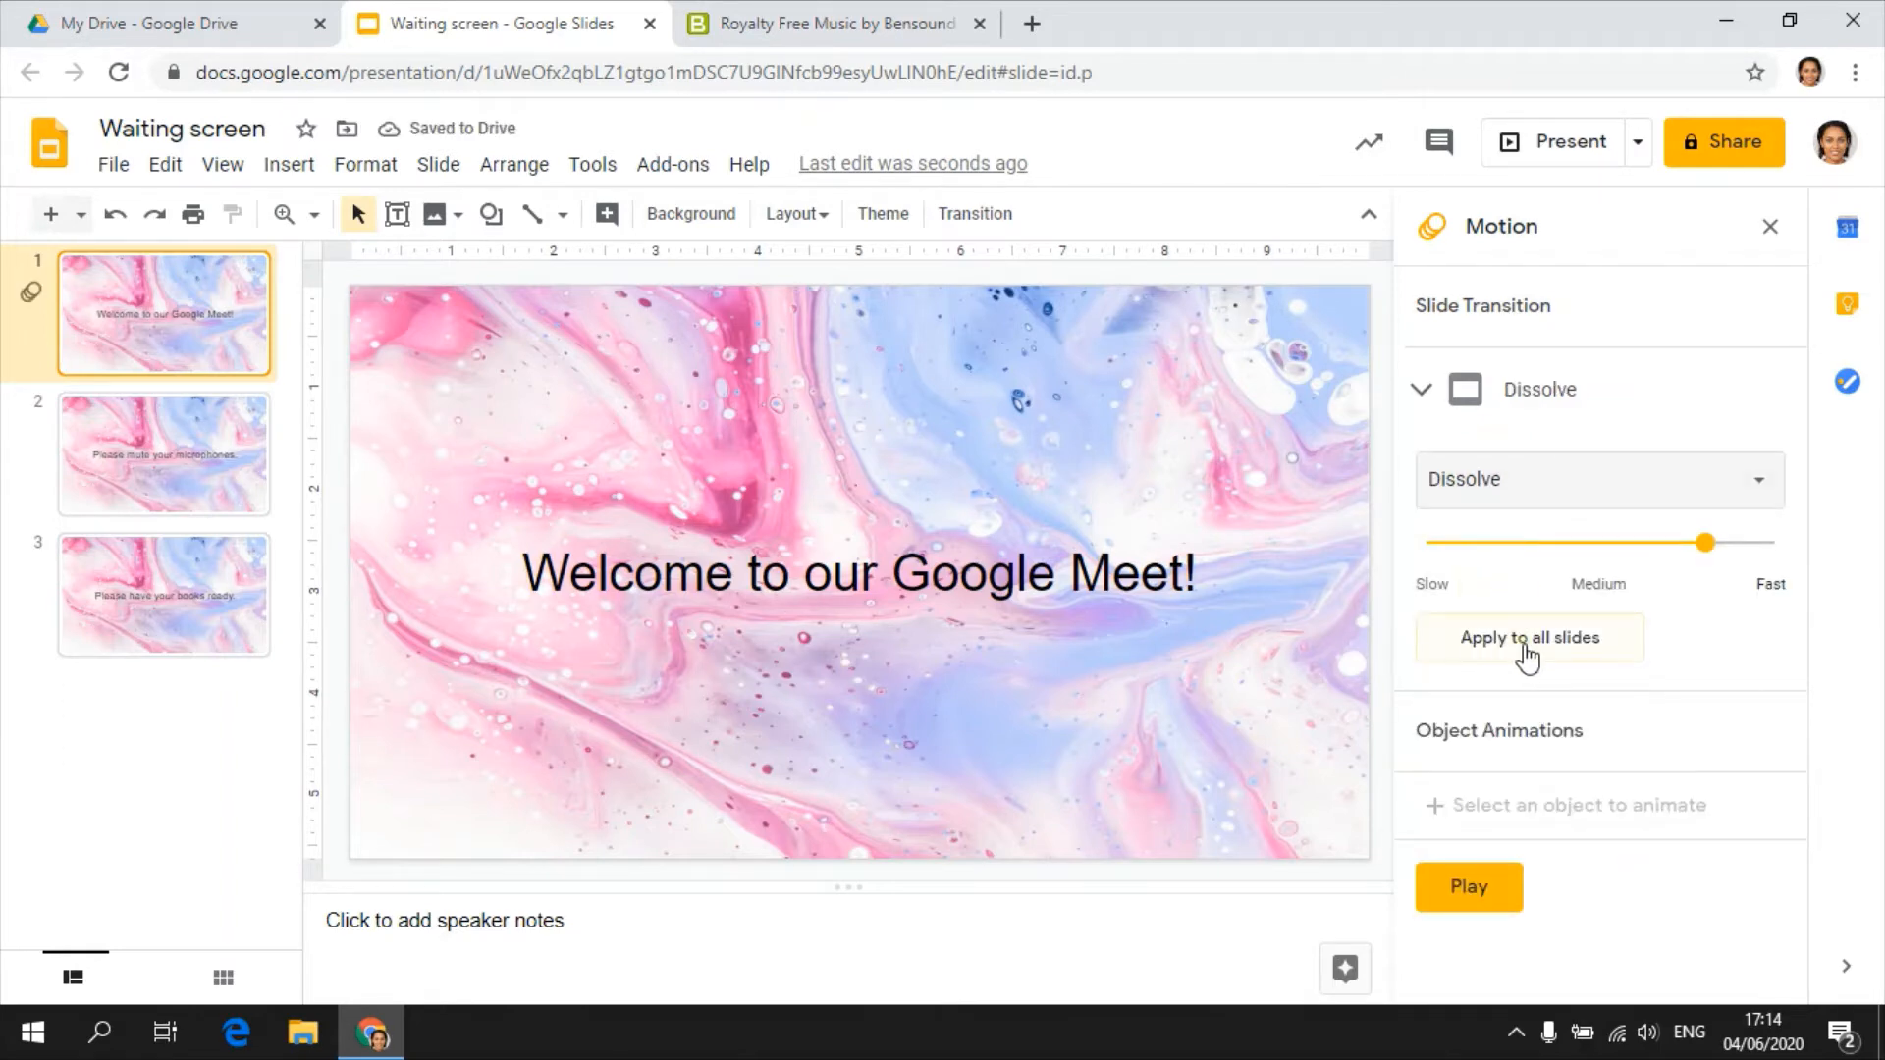
left_click(1525, 655)
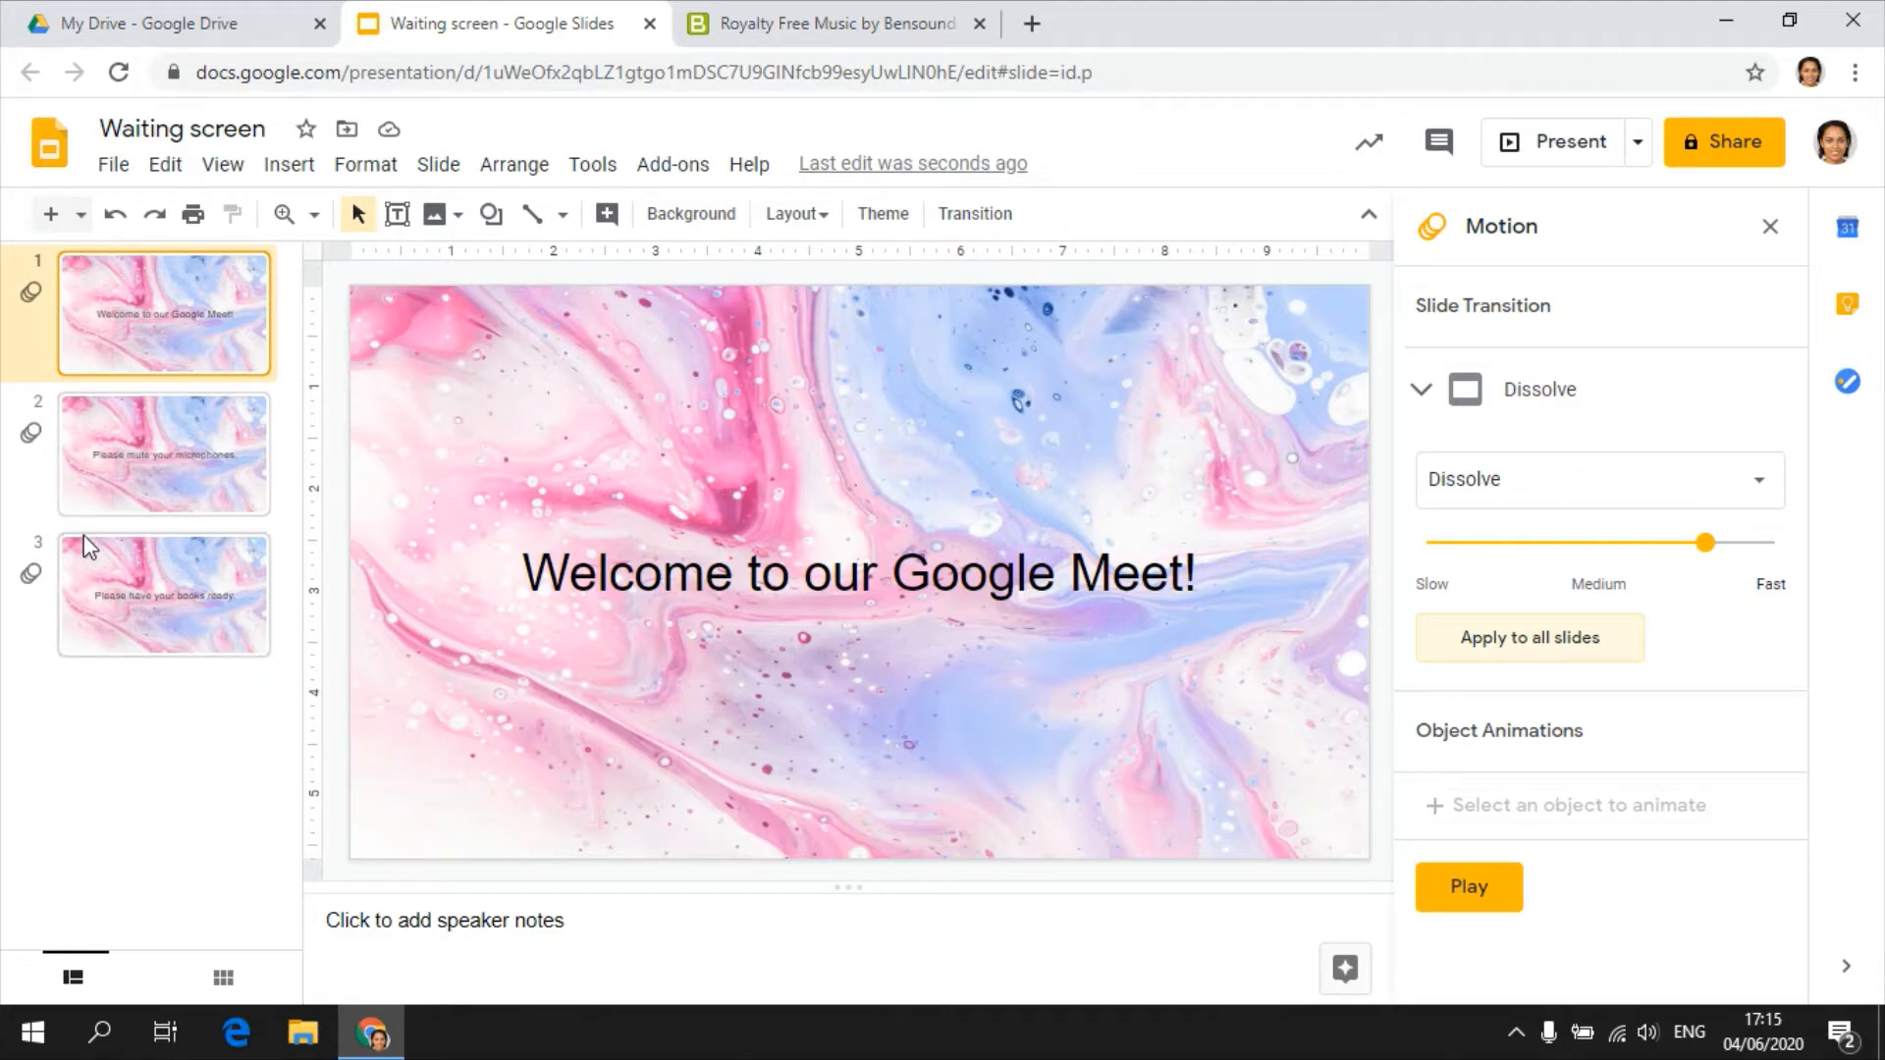
Insert the bensound-summer audio file from My Drive on the first slide, checking the Bensound music website before confirming.
left_click(289, 164)
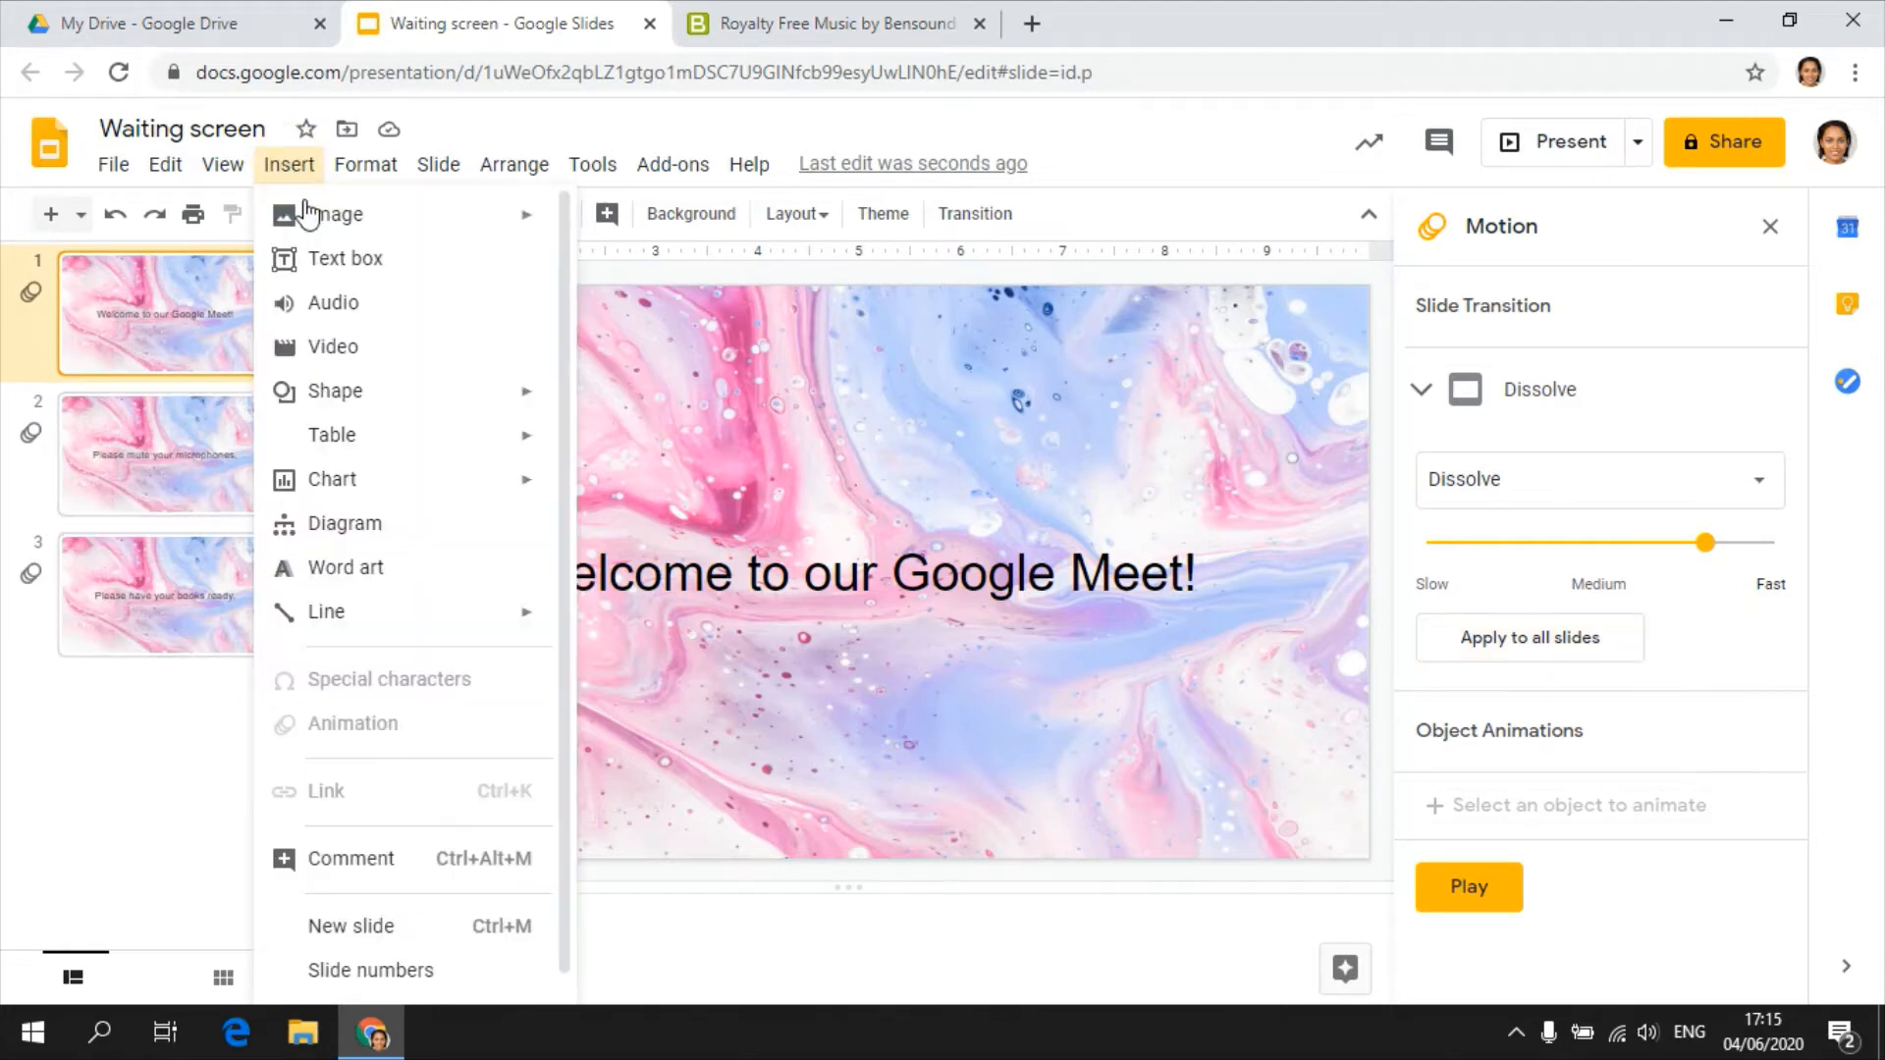
left_click(333, 304)
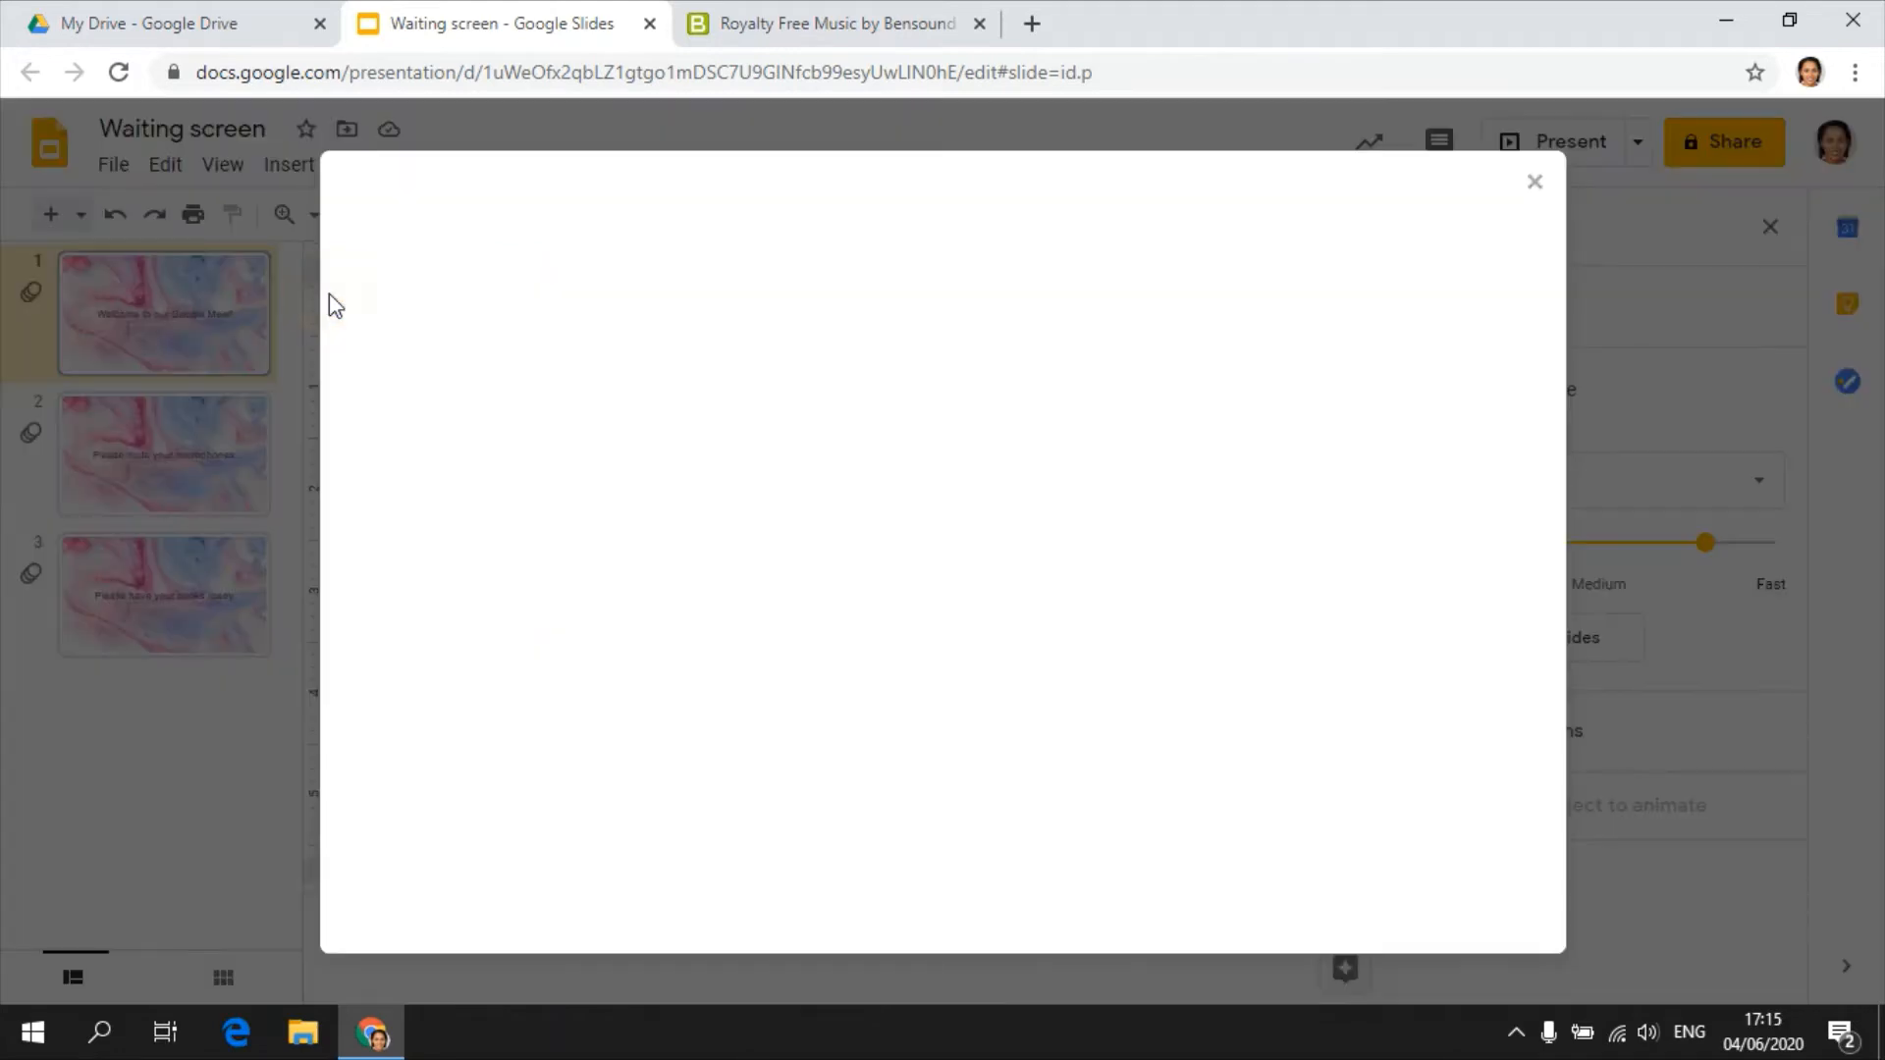
left_click(475, 598)
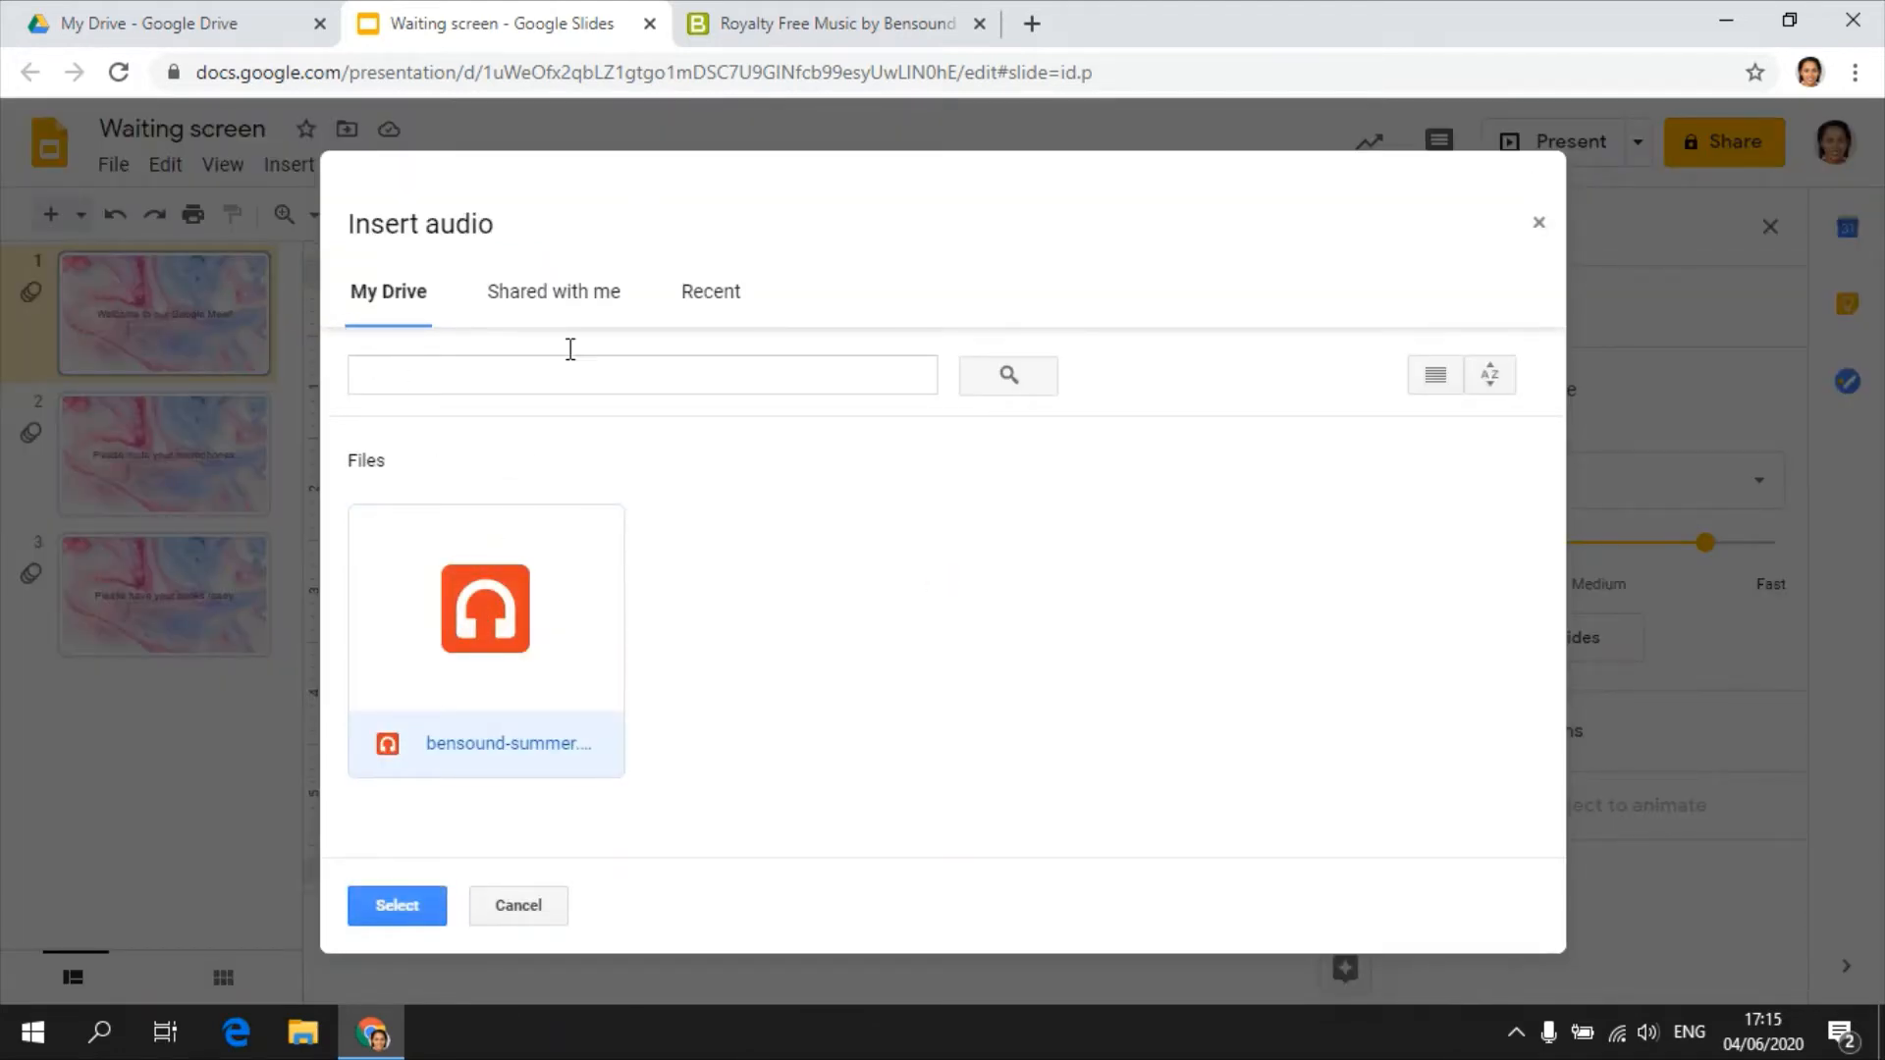
left_click(820, 23)
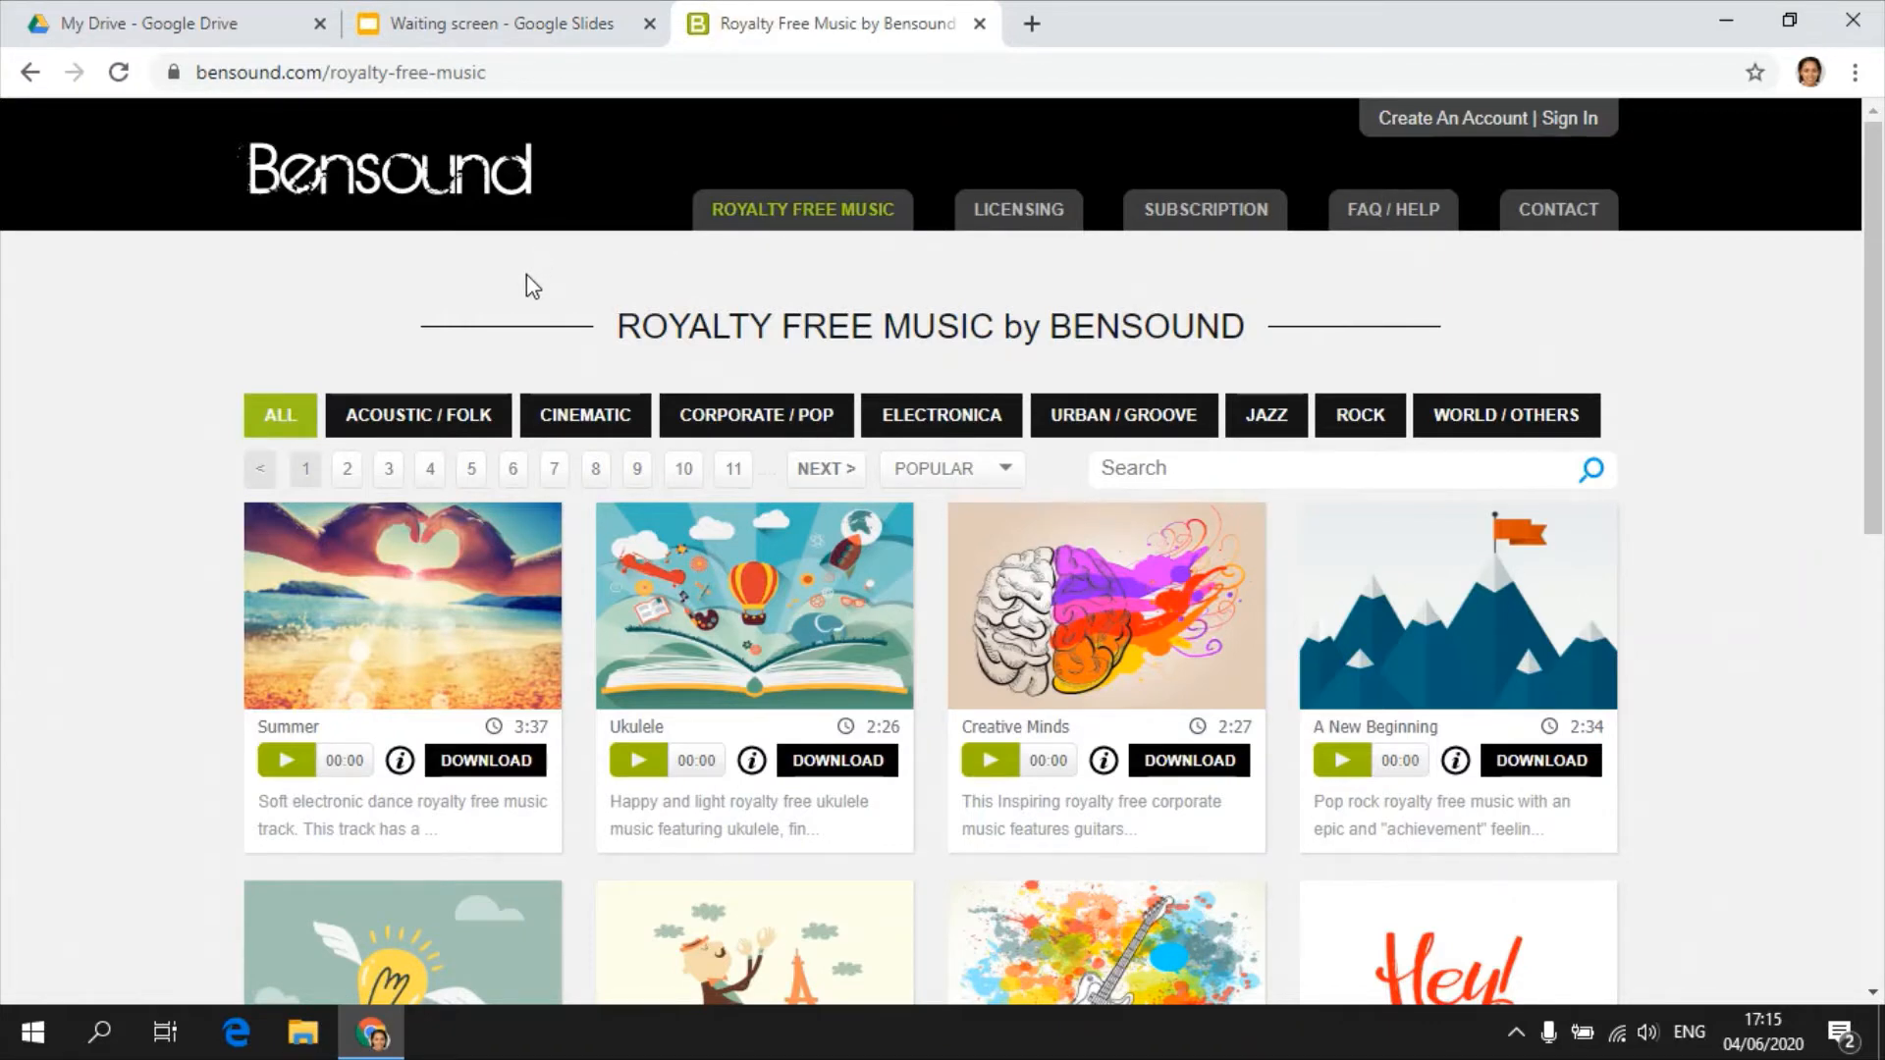
left_click(563, 14)
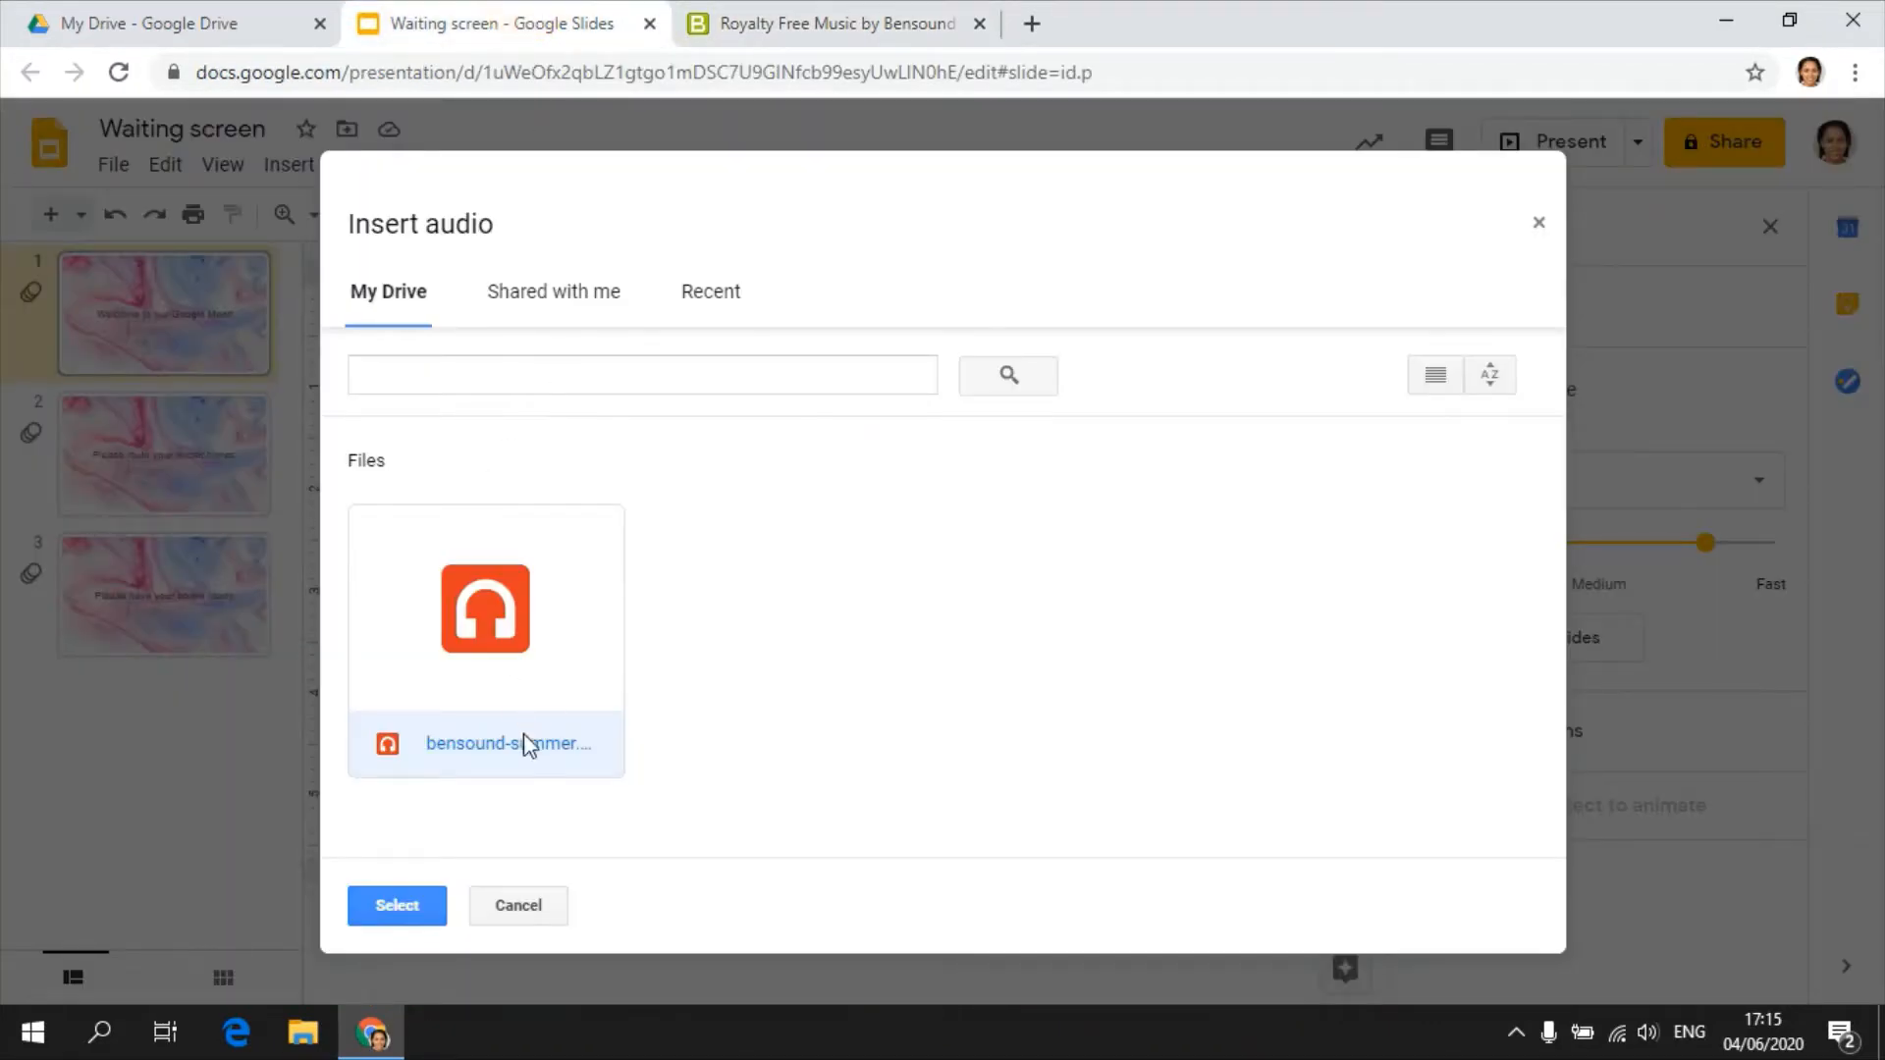
left_click(412, 908)
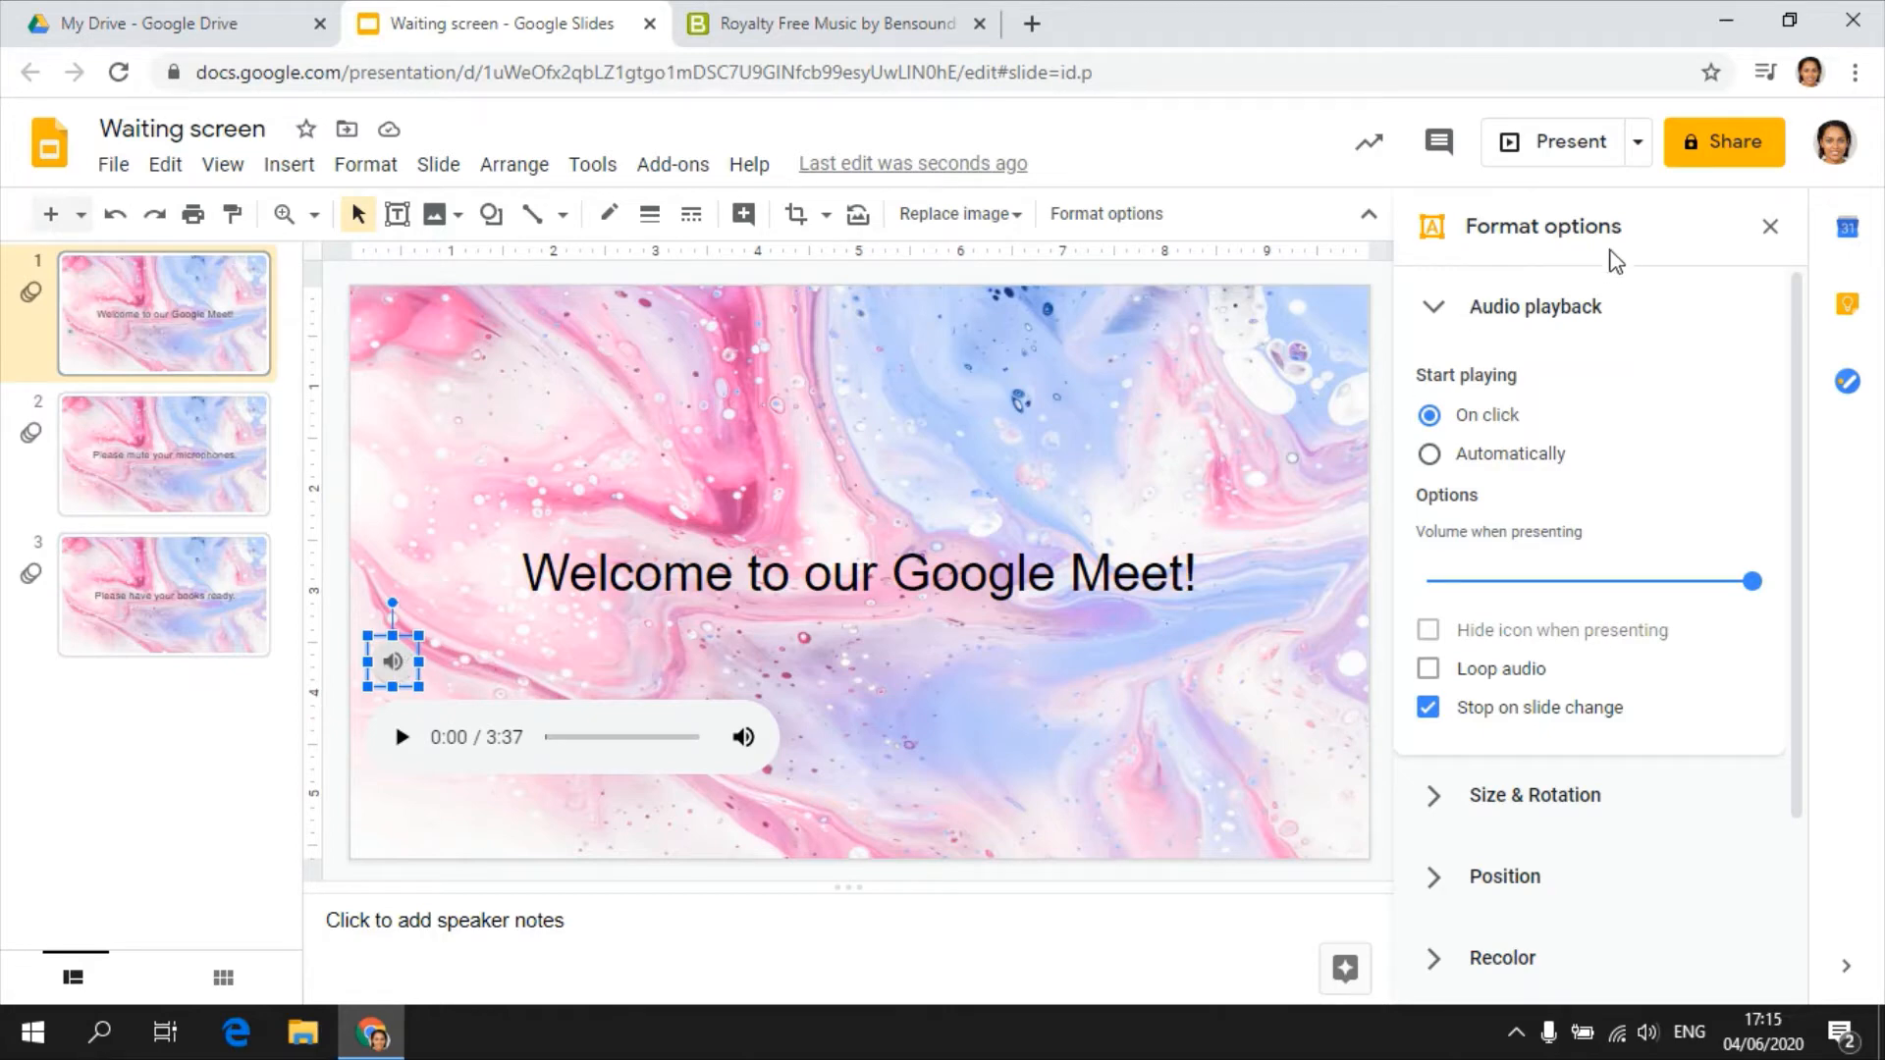
Set the audio to start automatically, hide its icon when presenting, loop, and not stop on slide change.
left_click(1431, 454)
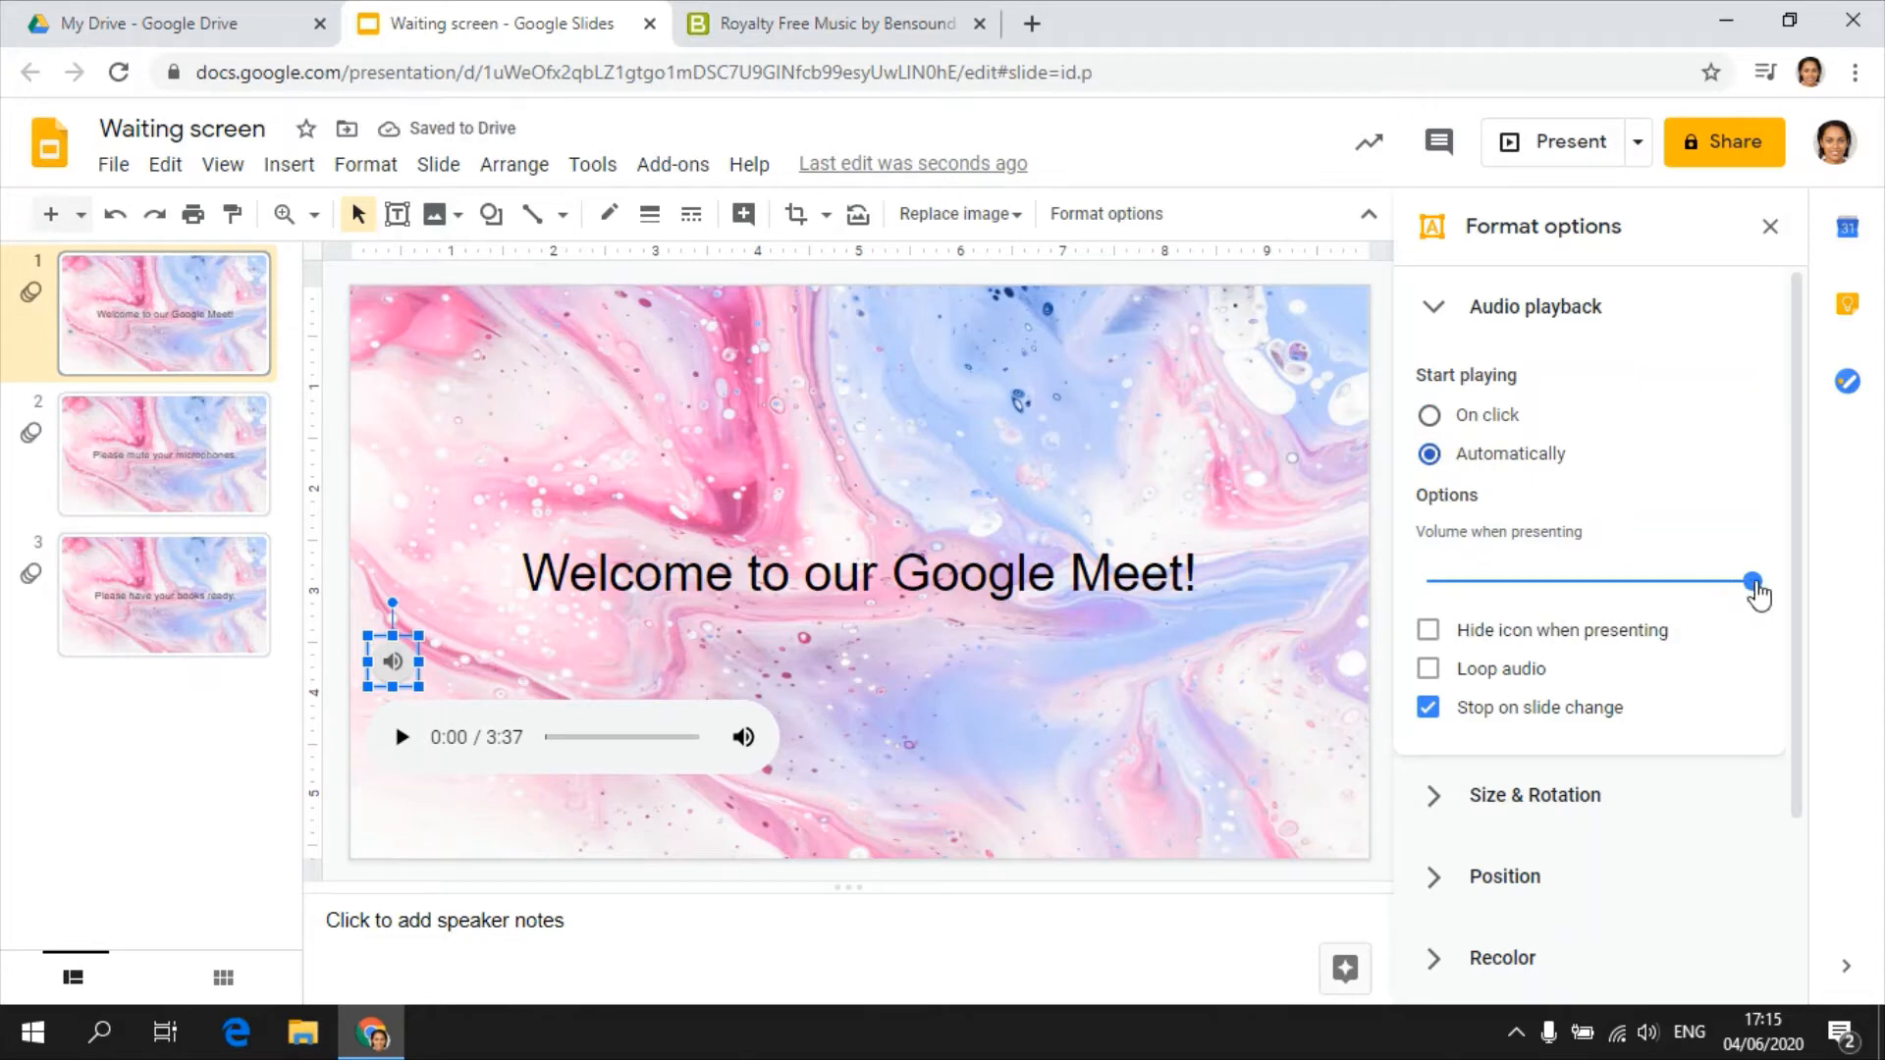
left_click(1430, 632)
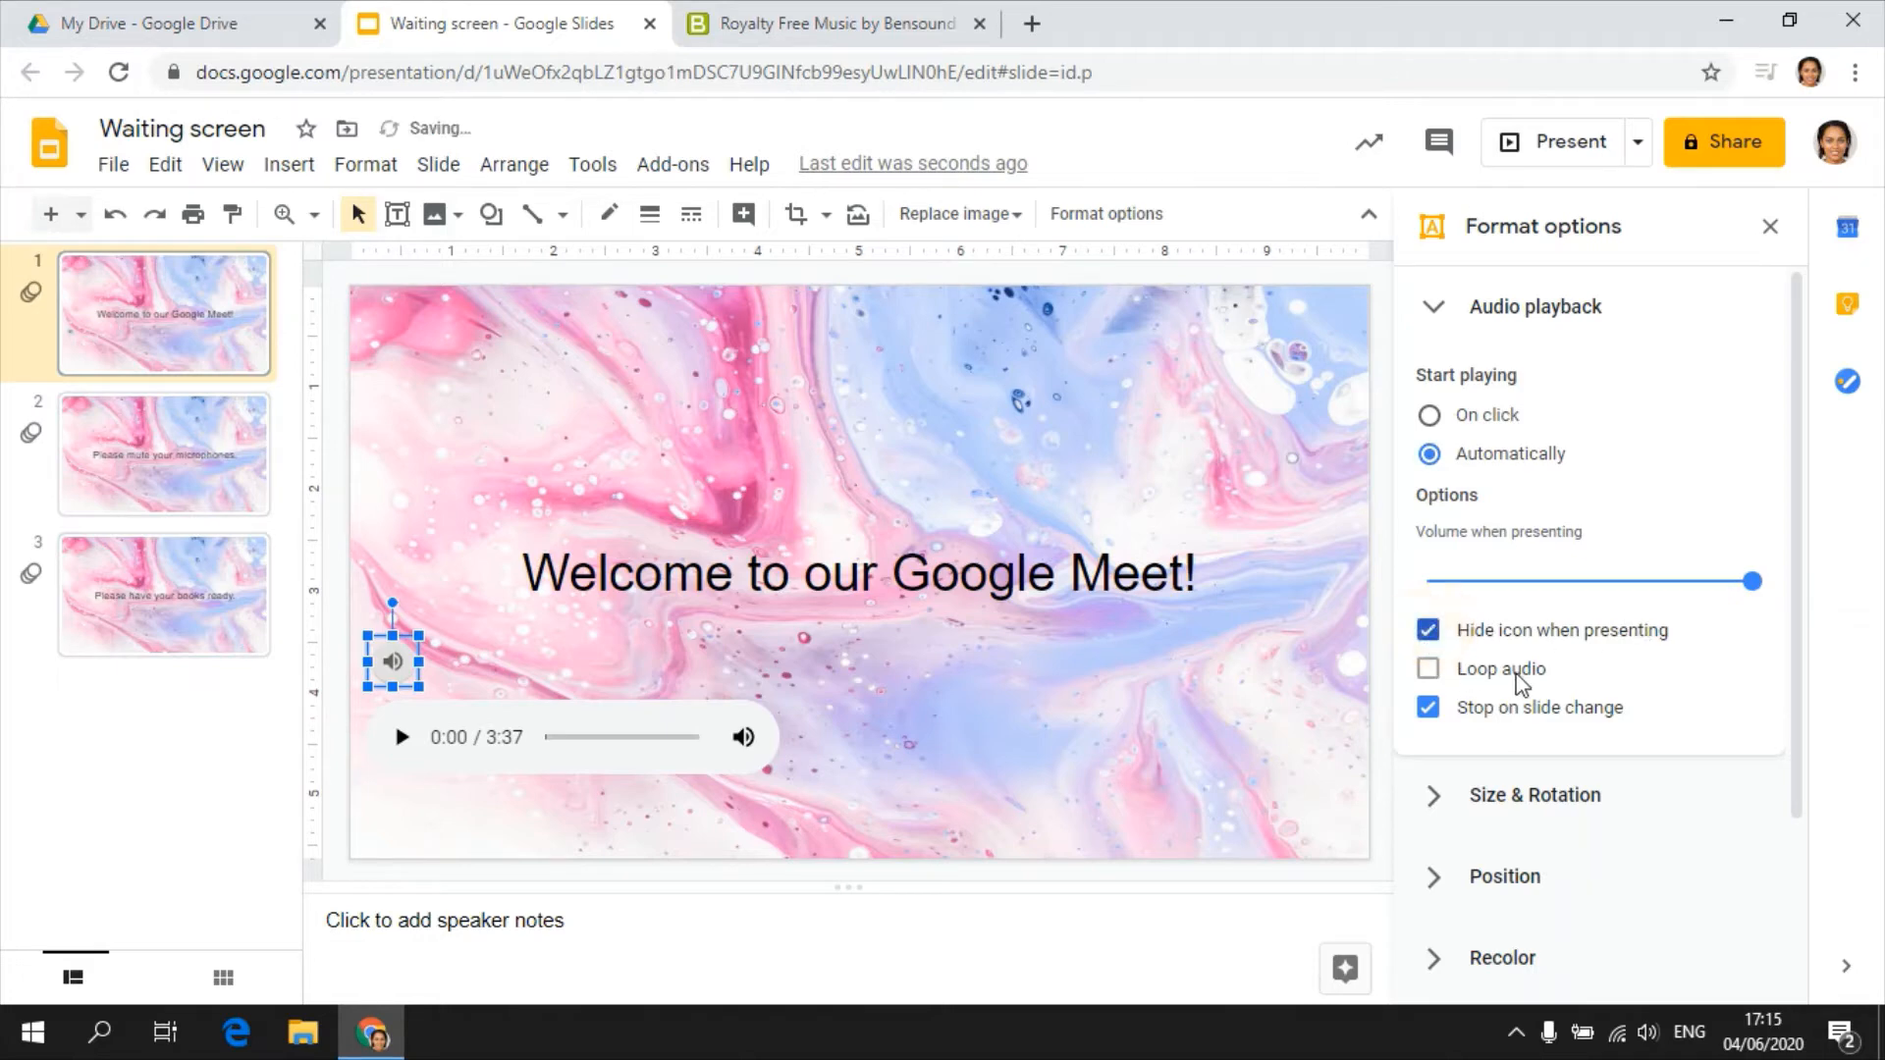
left_click(1428, 670)
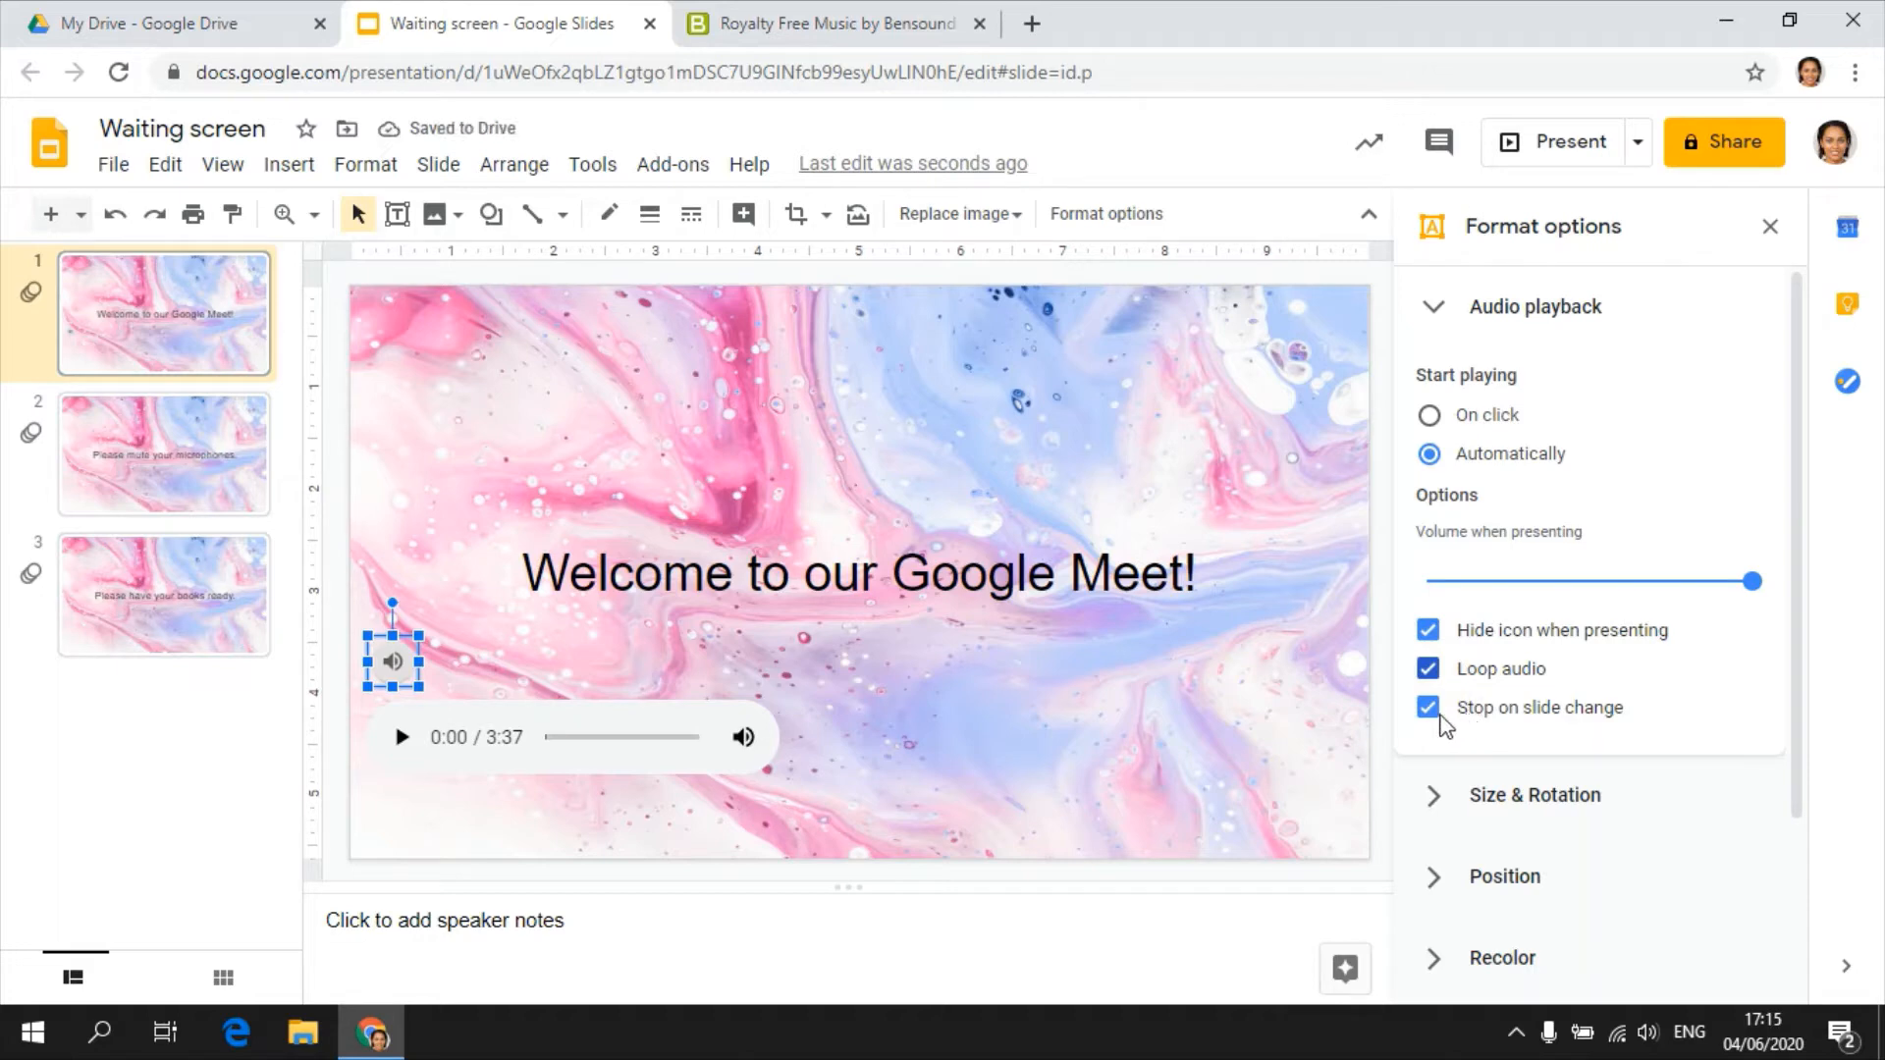
left_click(1434, 715)
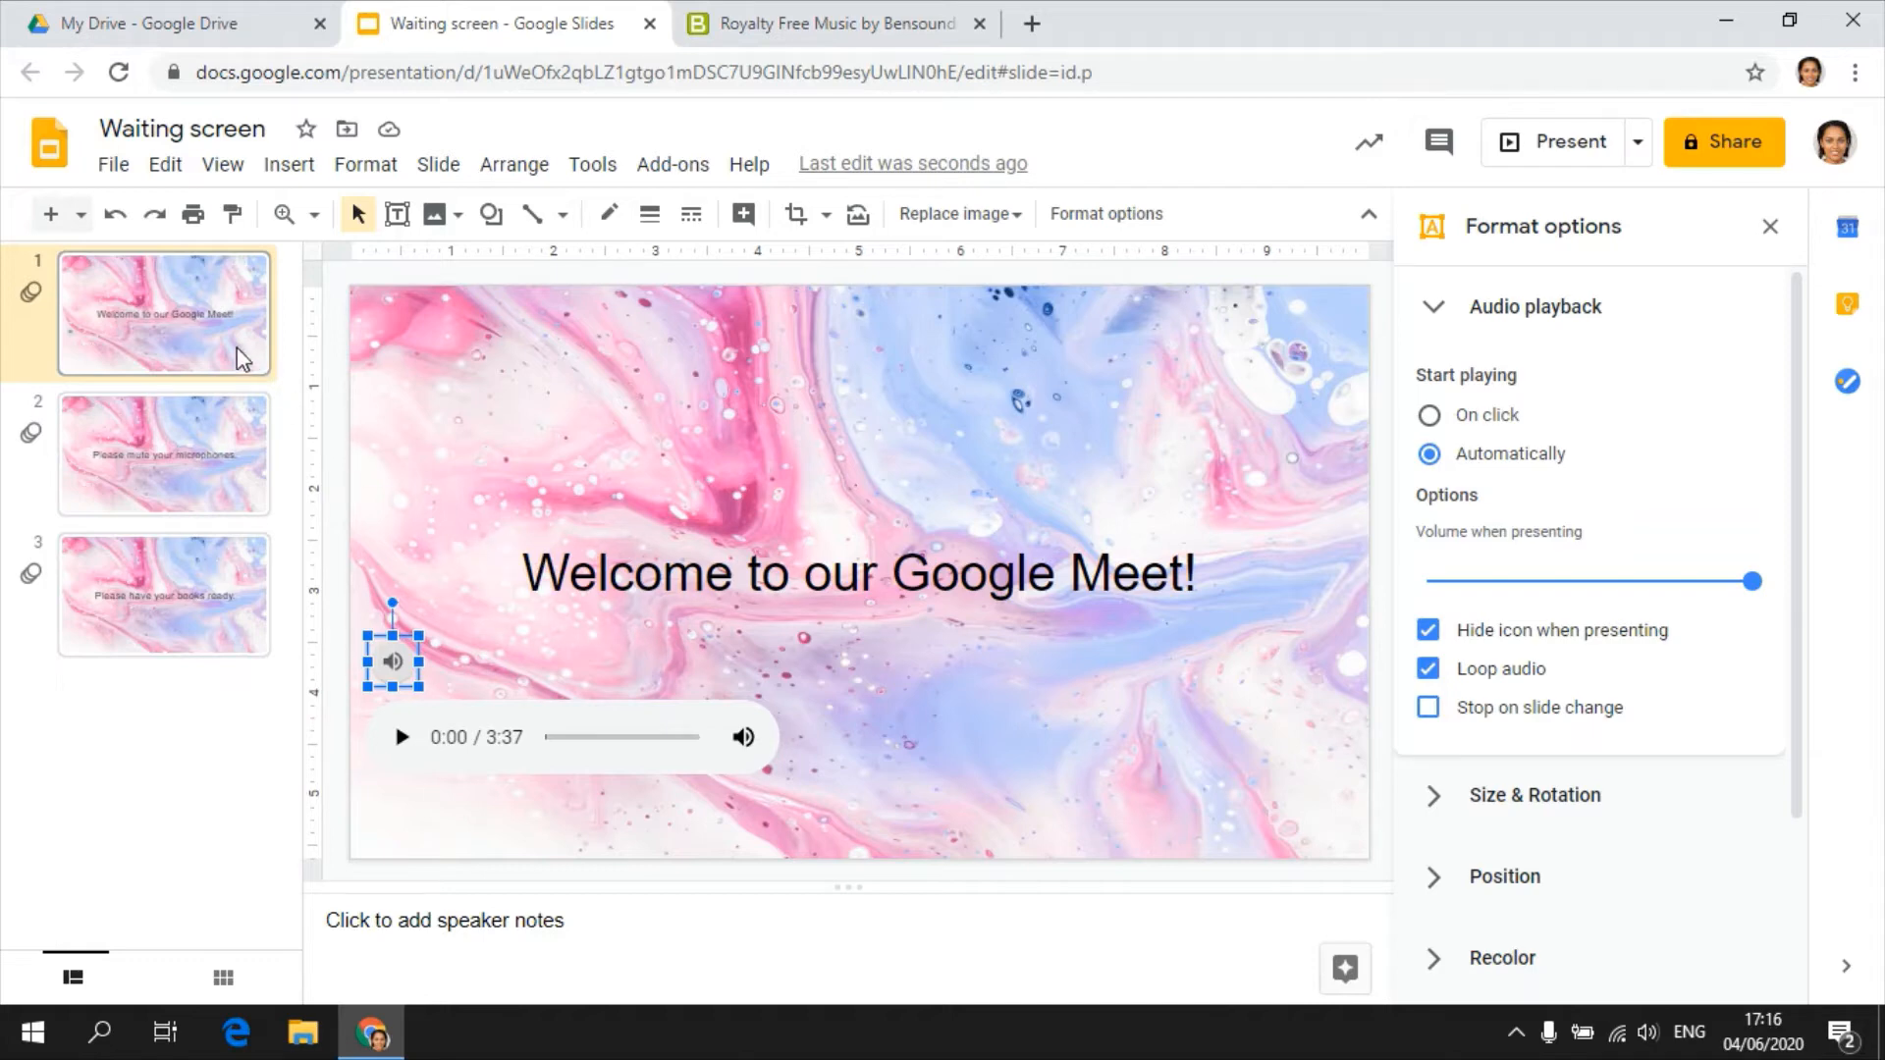
Publish the presentation to the web, auto-advancing every 3 seconds, starting when the player loads and restarting after the last slide.
left_click(114, 164)
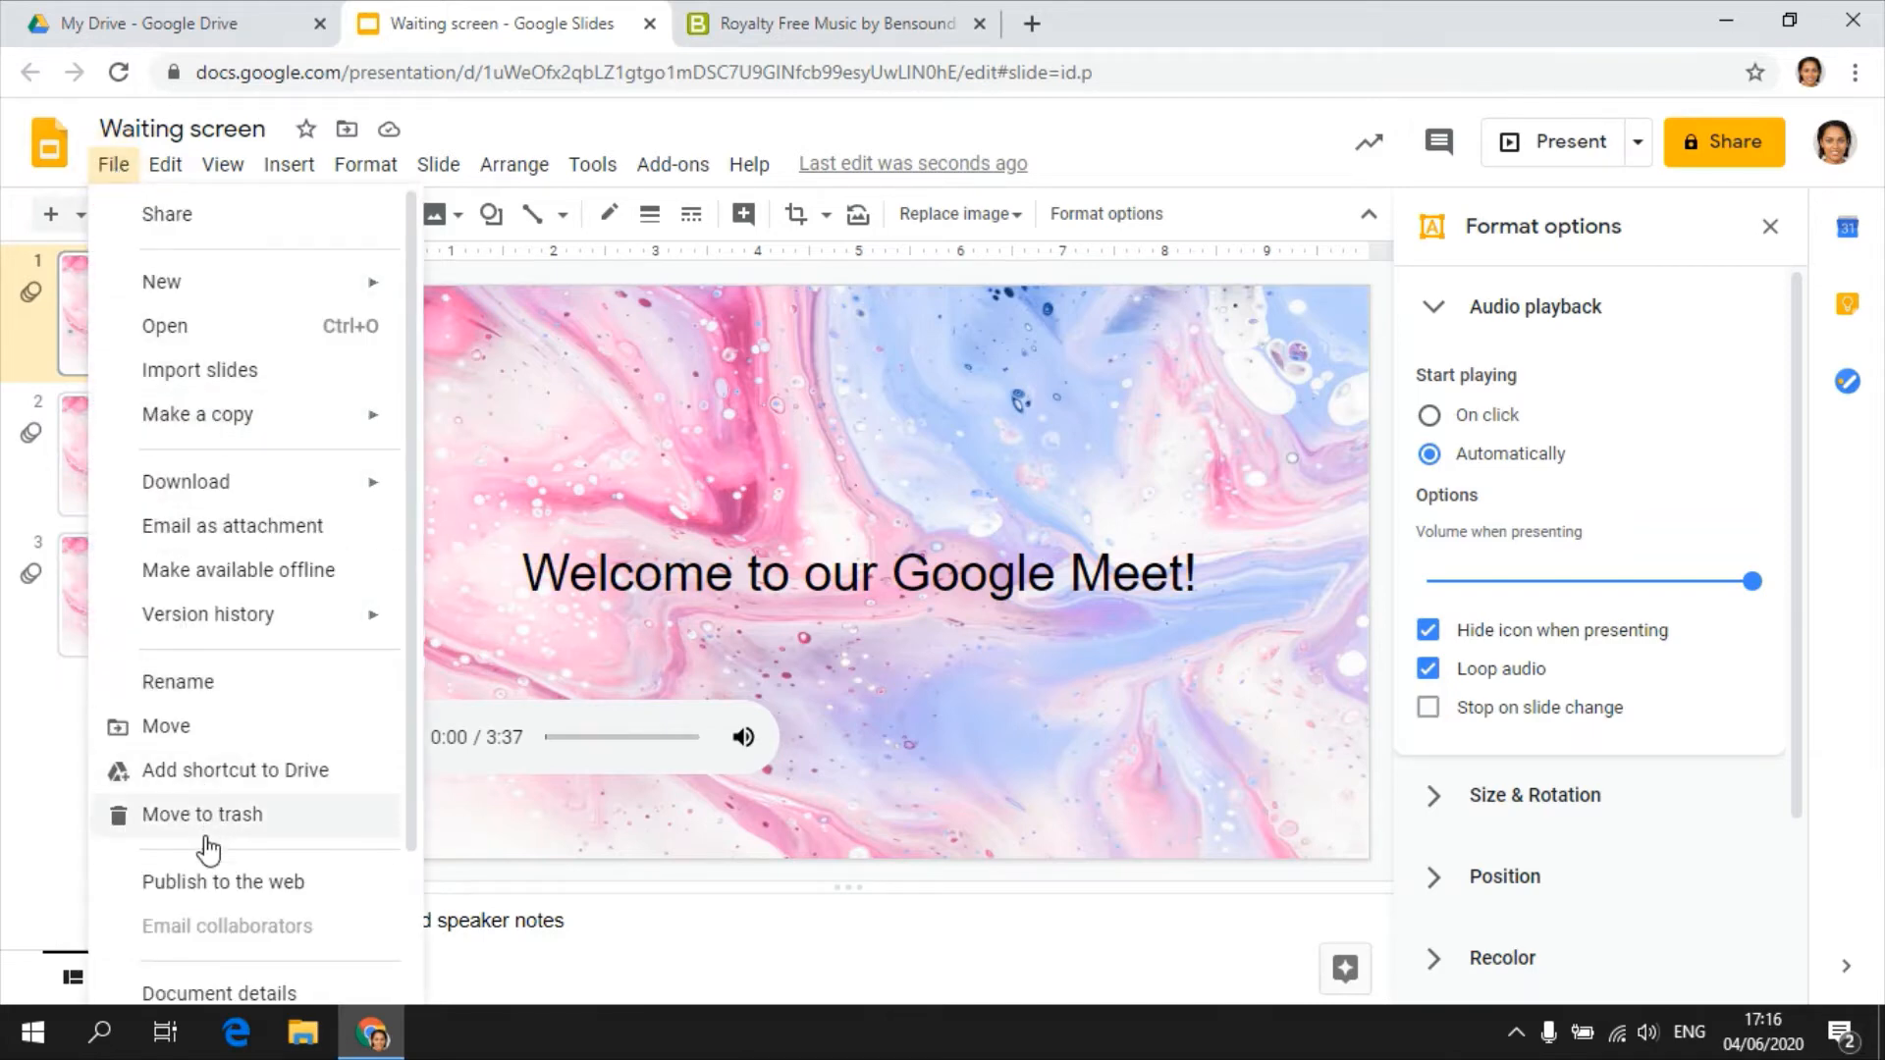
left_click(205, 878)
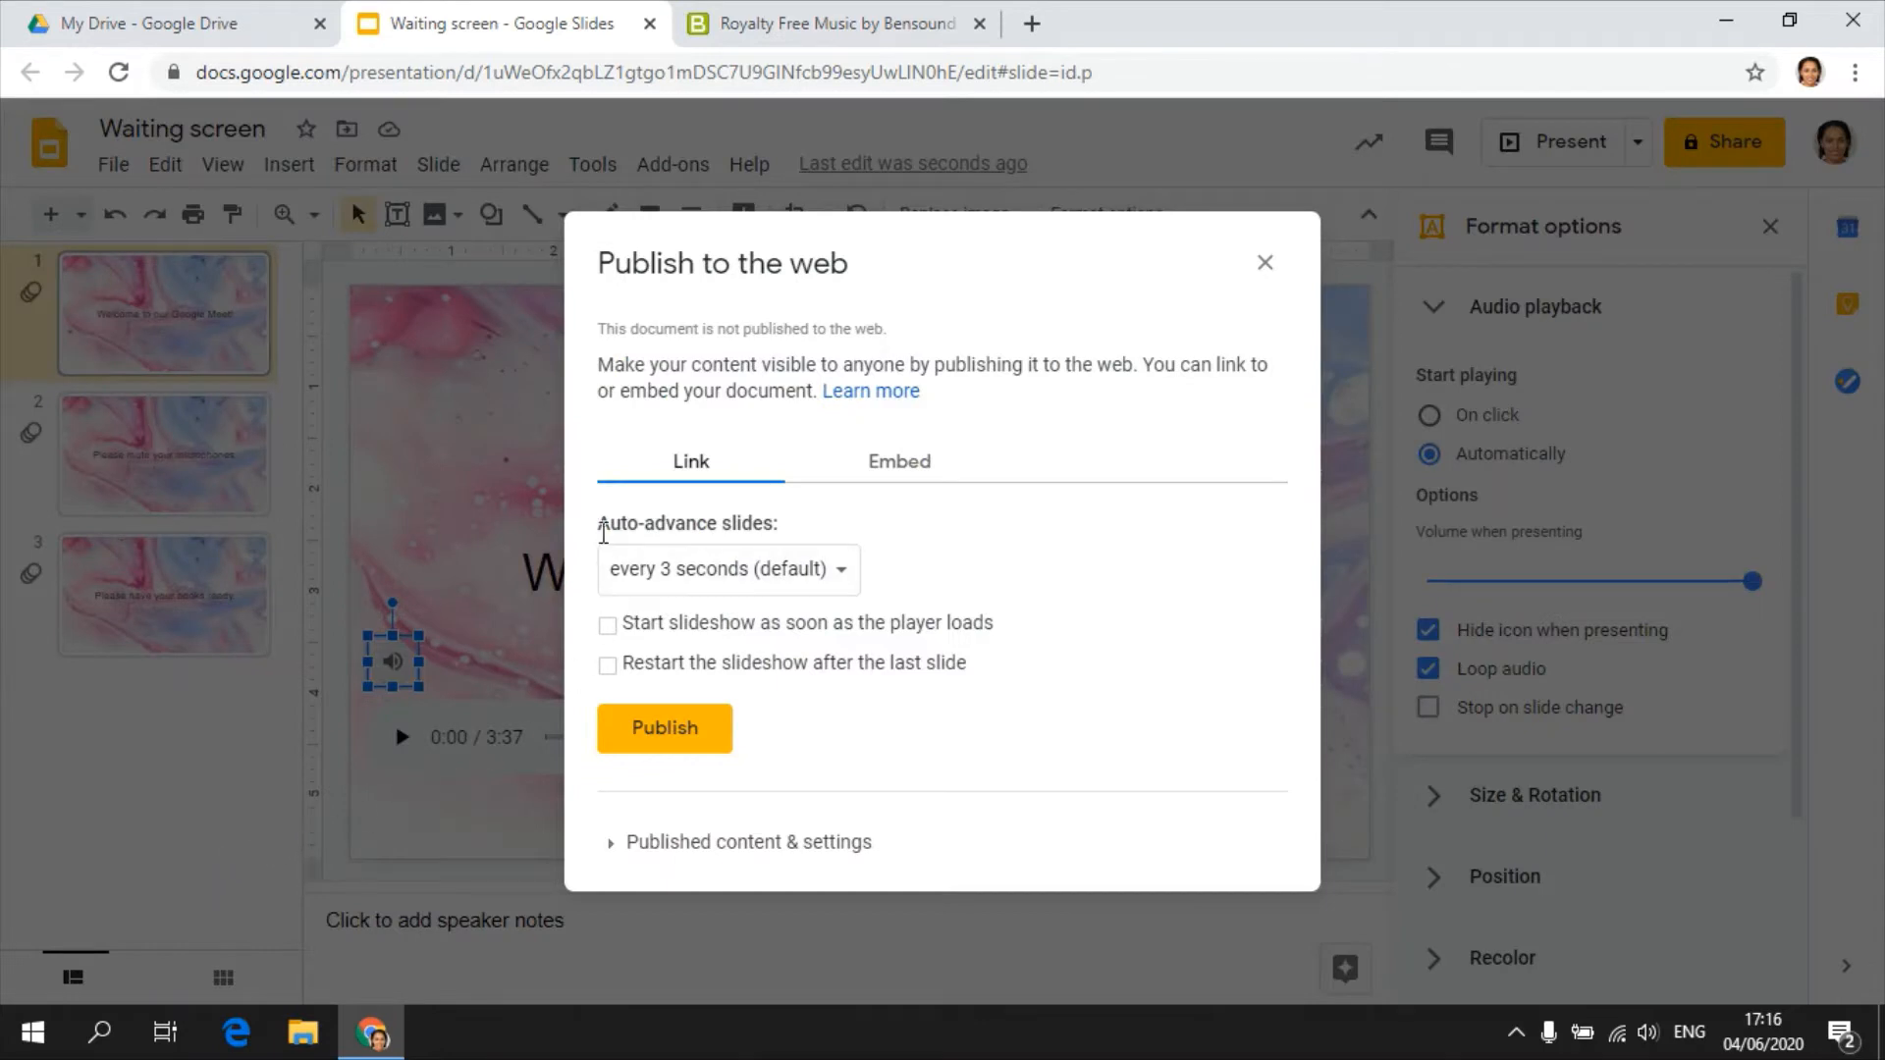
left_click(815, 580)
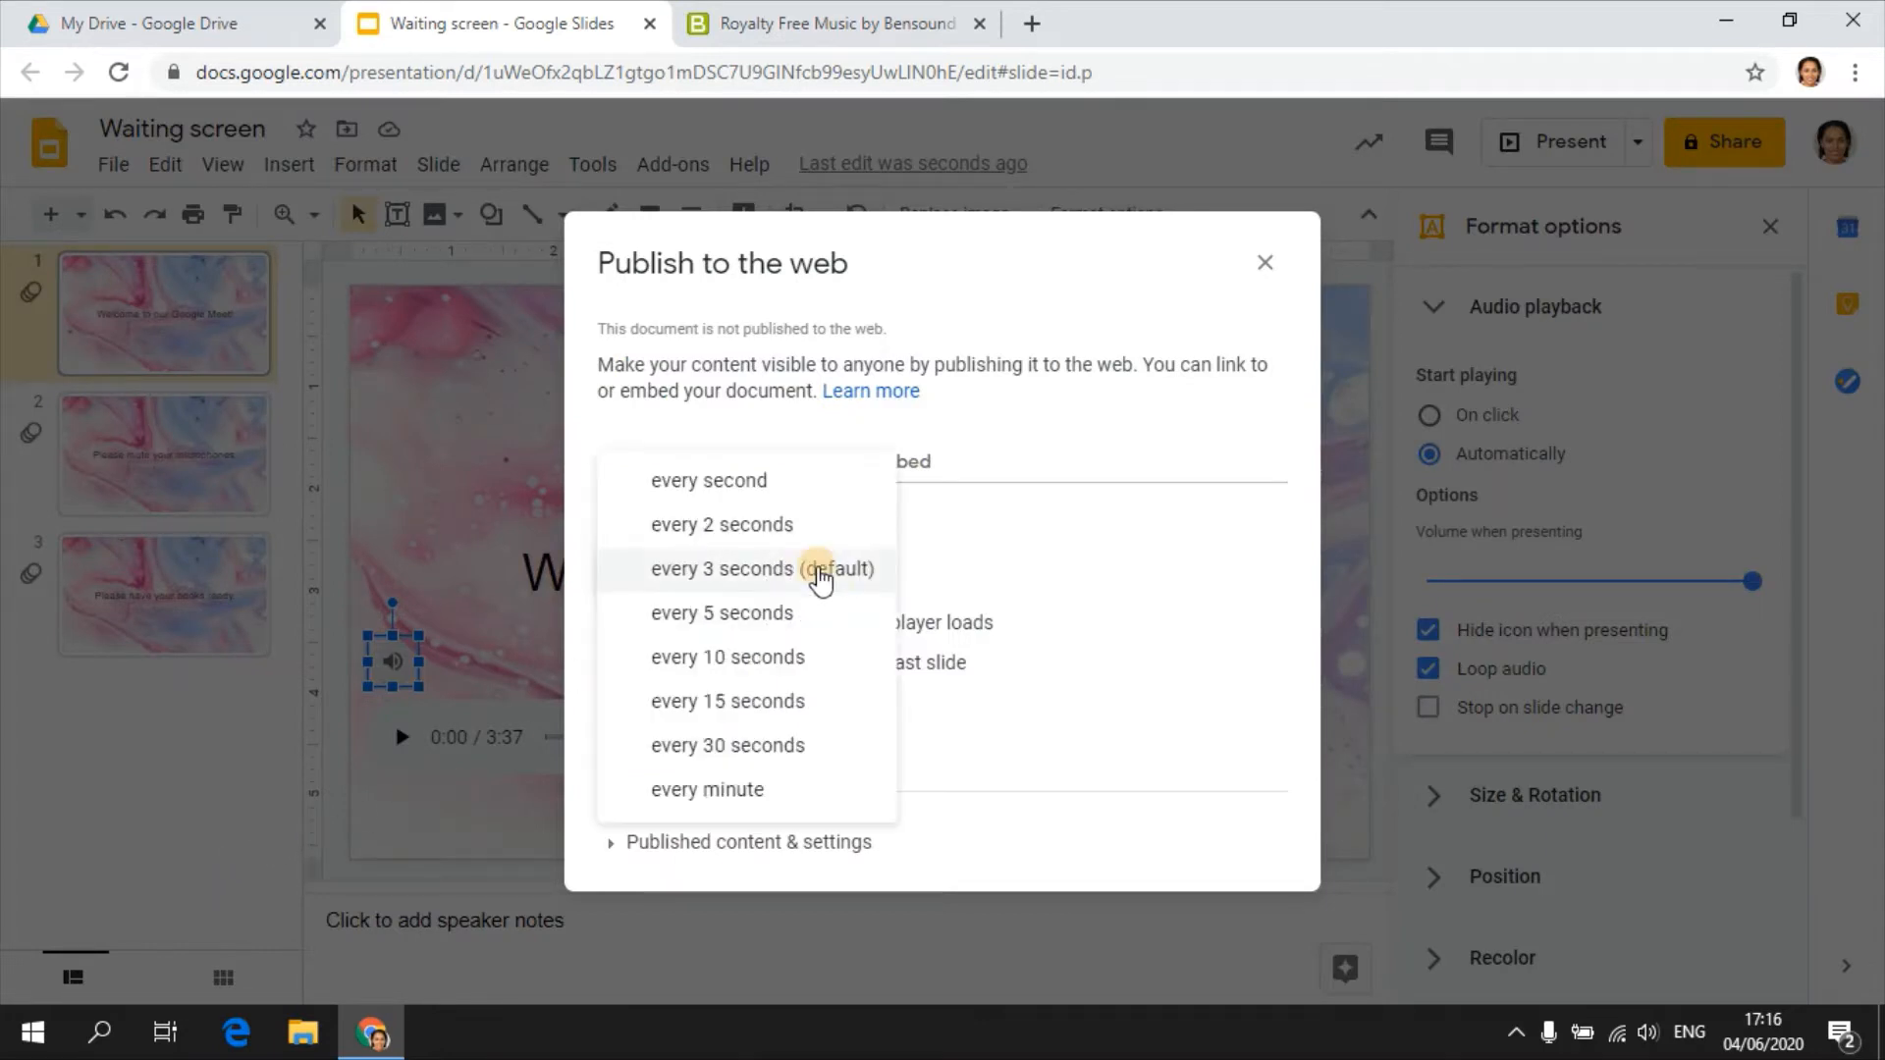
left_click(825, 579)
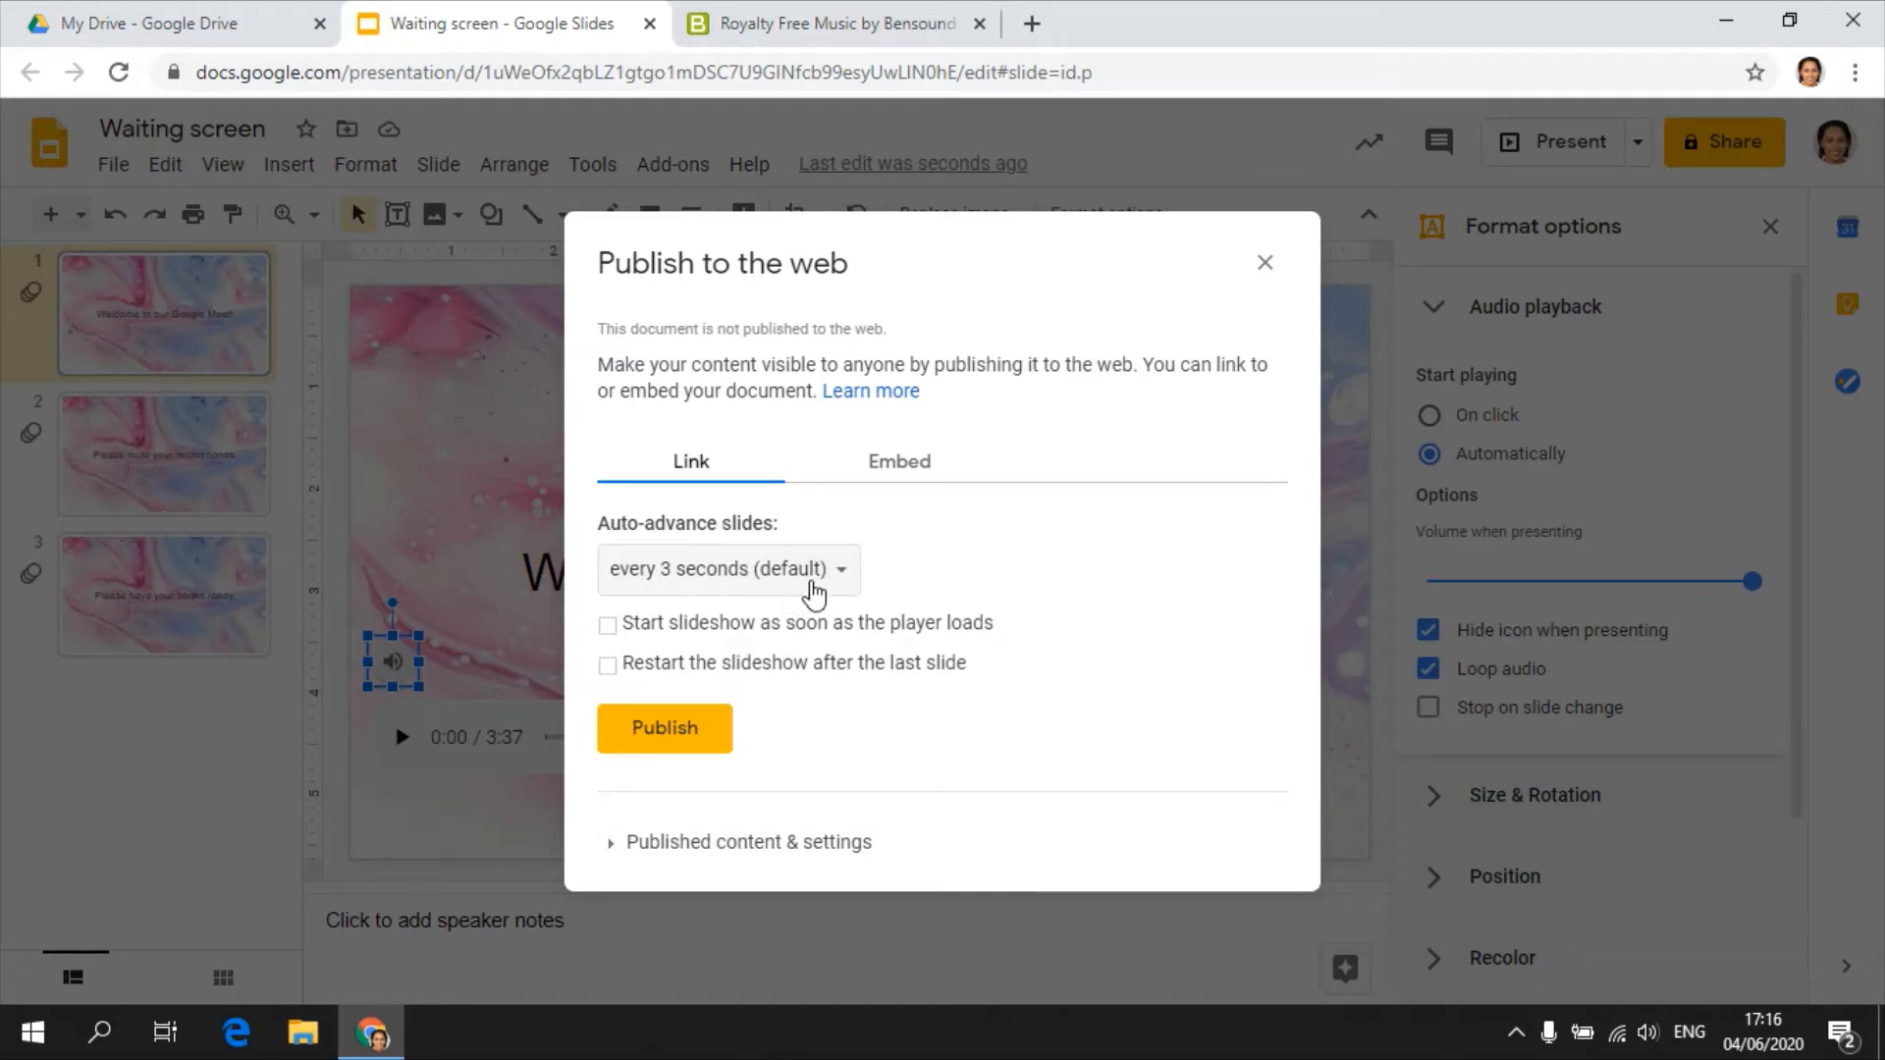
left_click(609, 625)
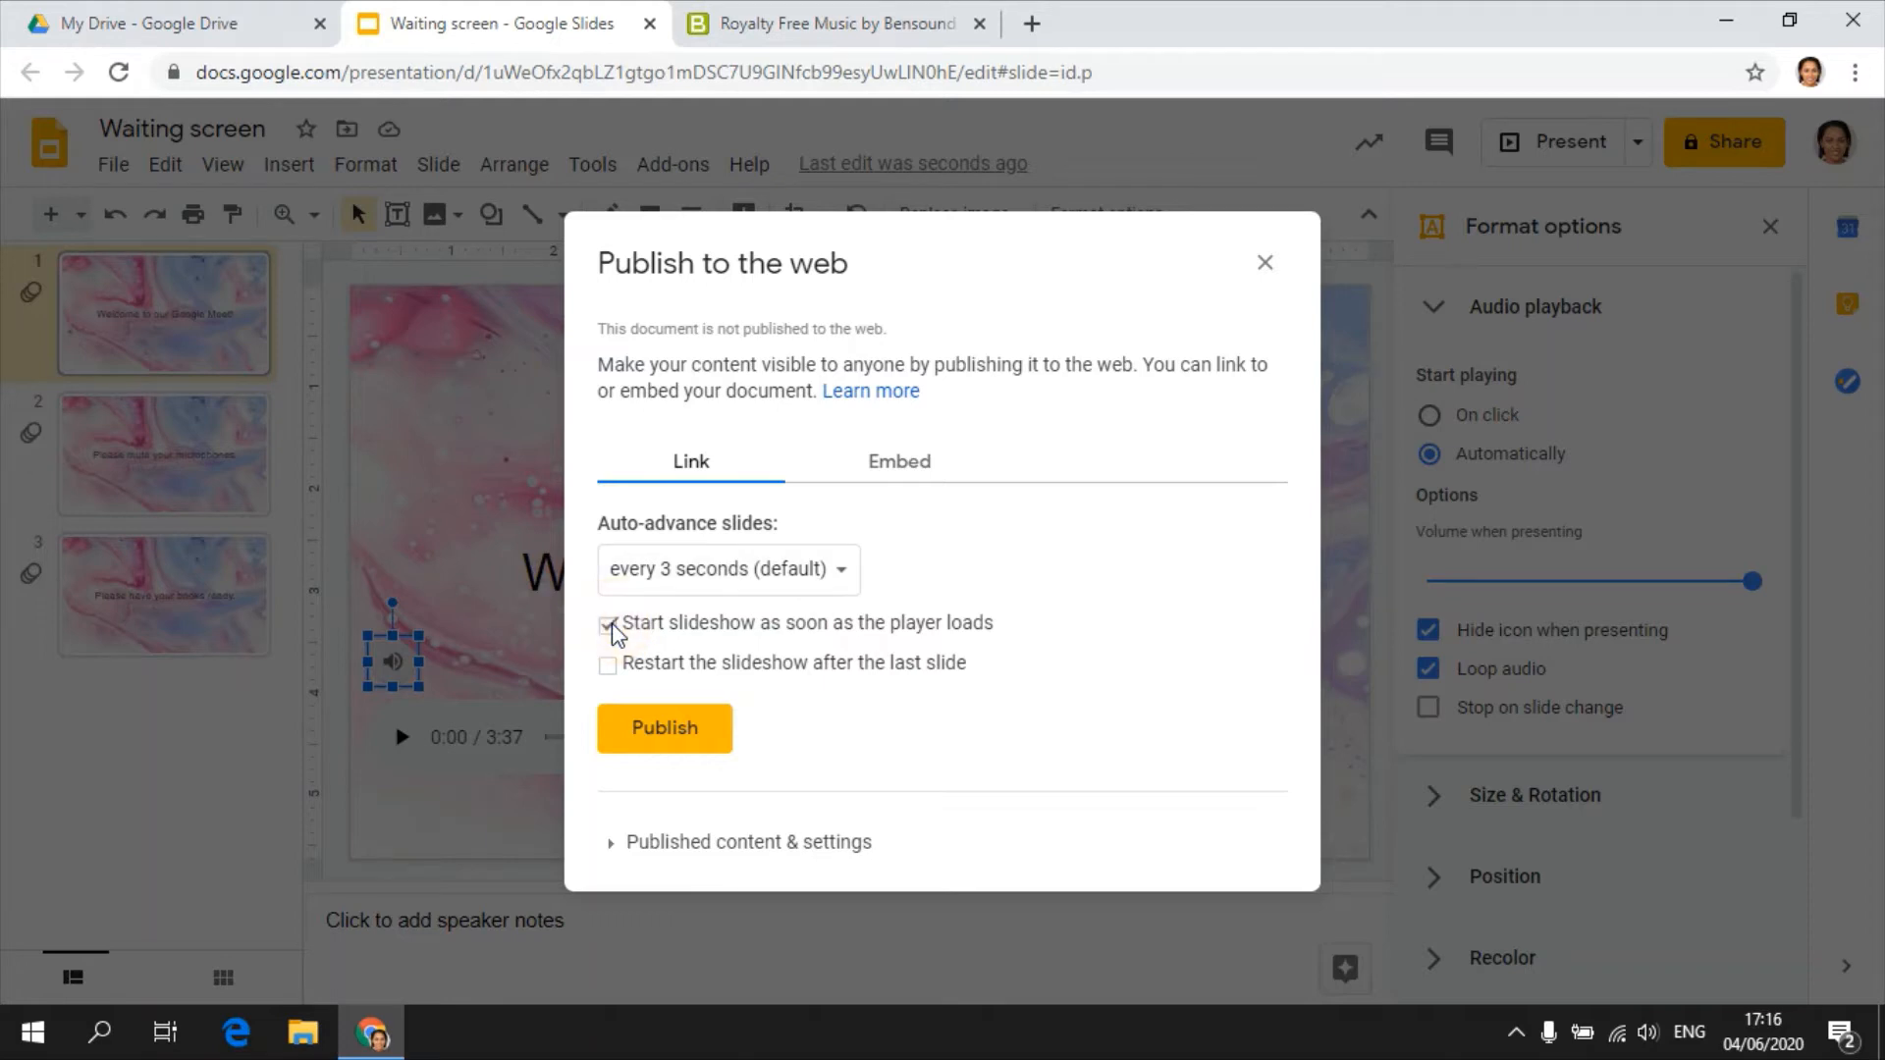
left_click(610, 667)
left_click(717, 730)
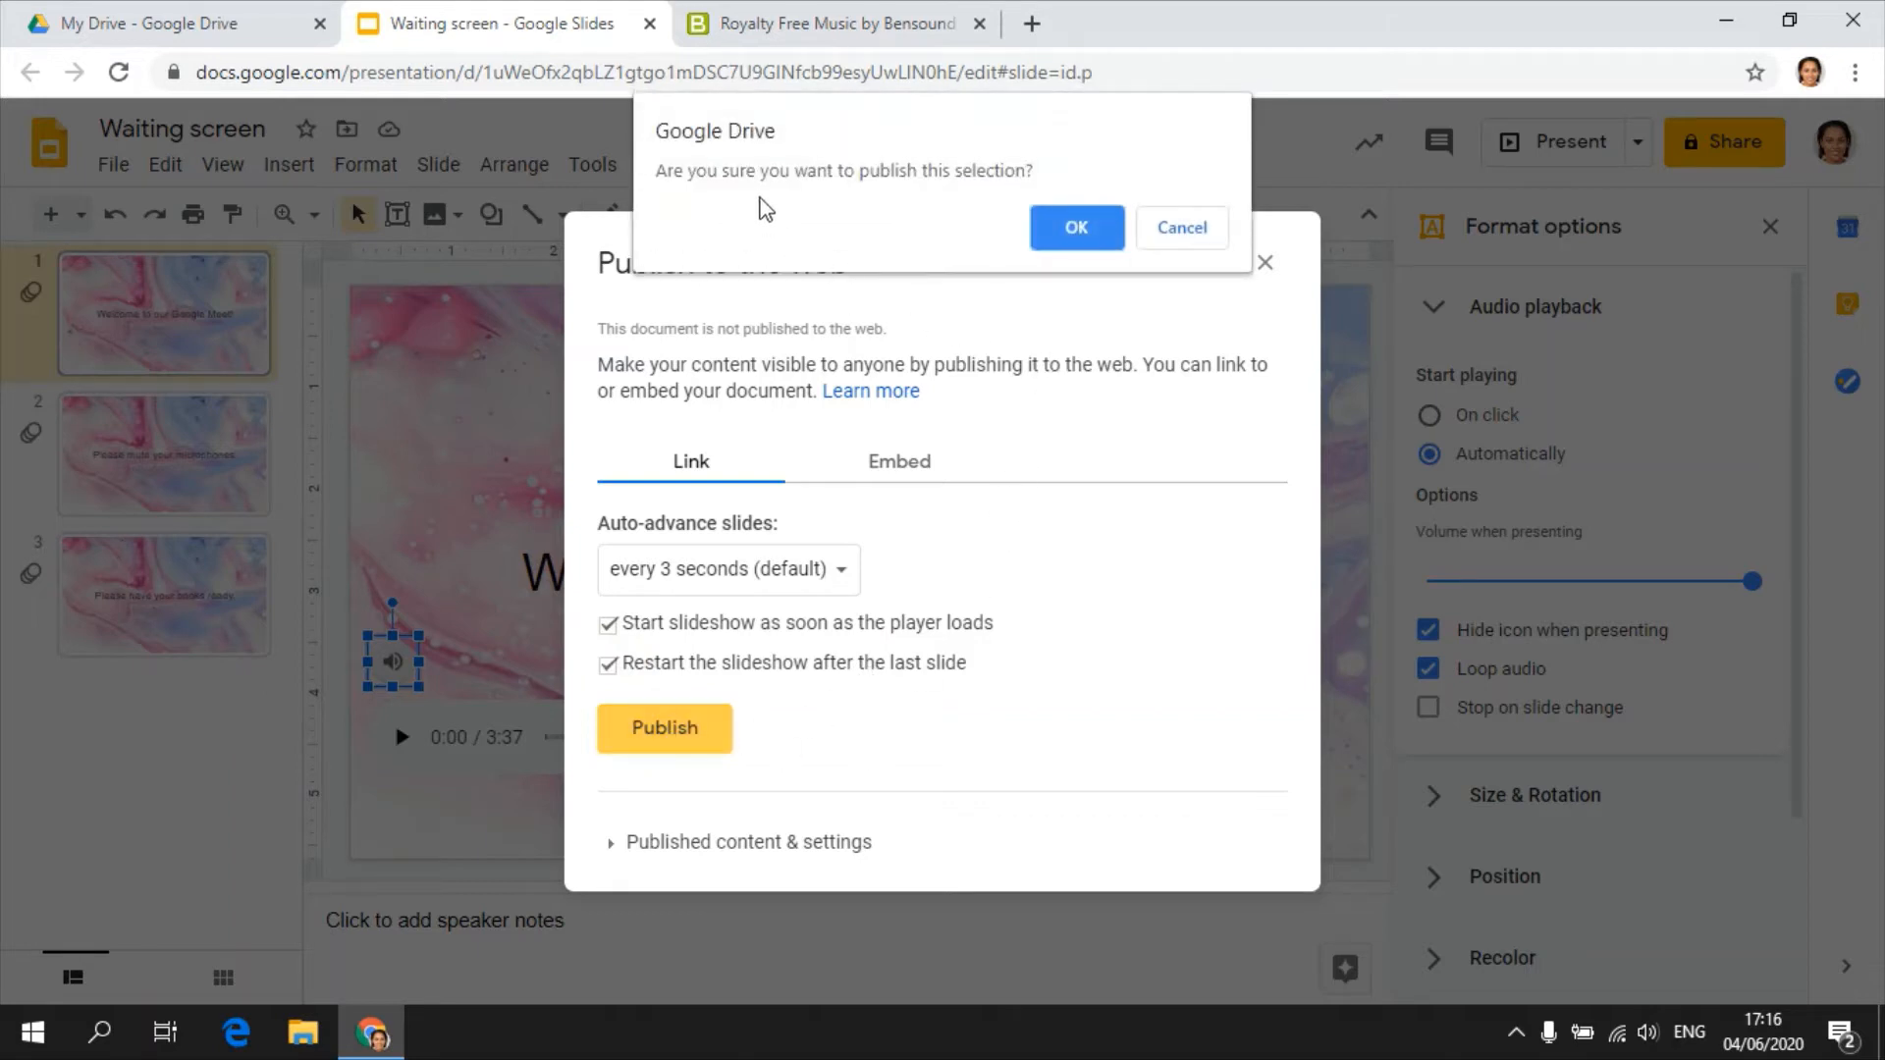
left_click(1061, 224)
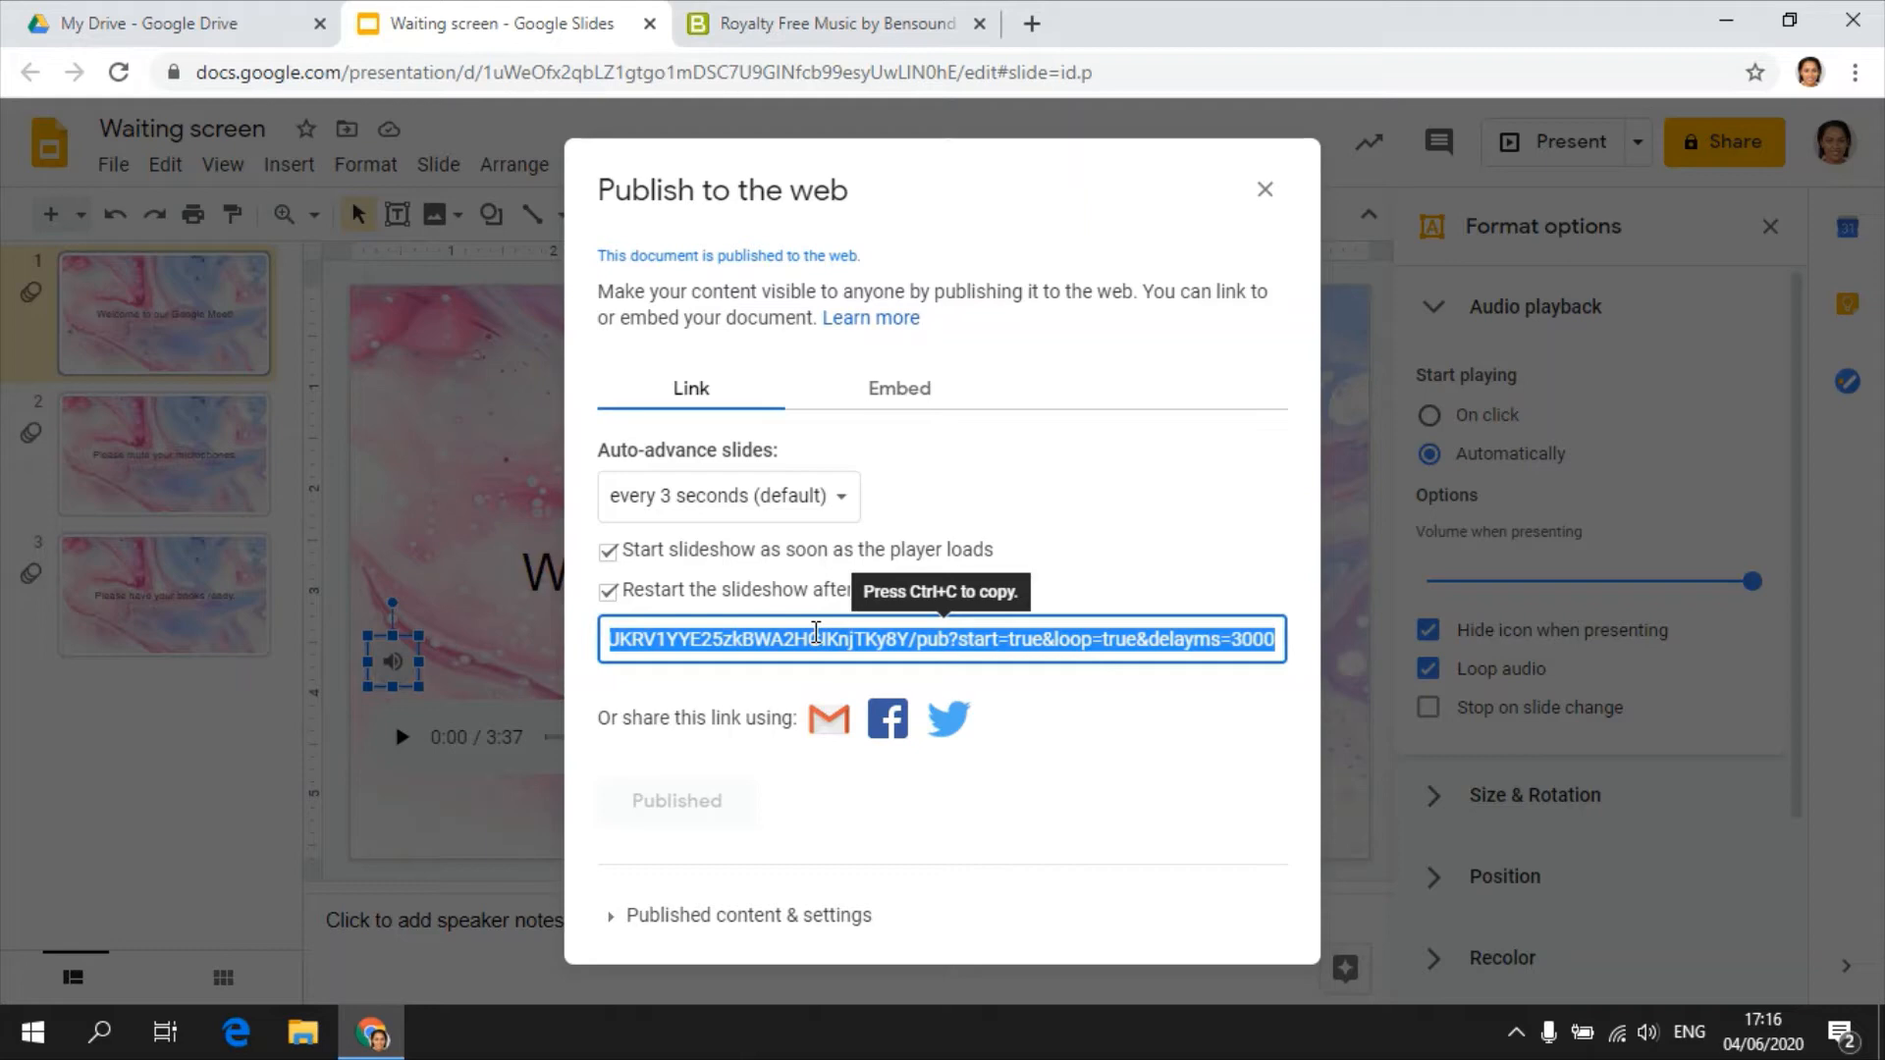
Open the published presentation link in a new browser tab and mute that tab.
left_click(1031, 24)
type("https://docs.google.com/presentation/d/e/2PACX-1vRzHqM_BQGn_leqYtcX2zkgjp-SH7cL7iMs2oQT2Z1-eeAYpzeRTUKRV1YYE25zkBWA2HGlKnjTKy8Y/pub?start=true&loop=true&delayms=3000")
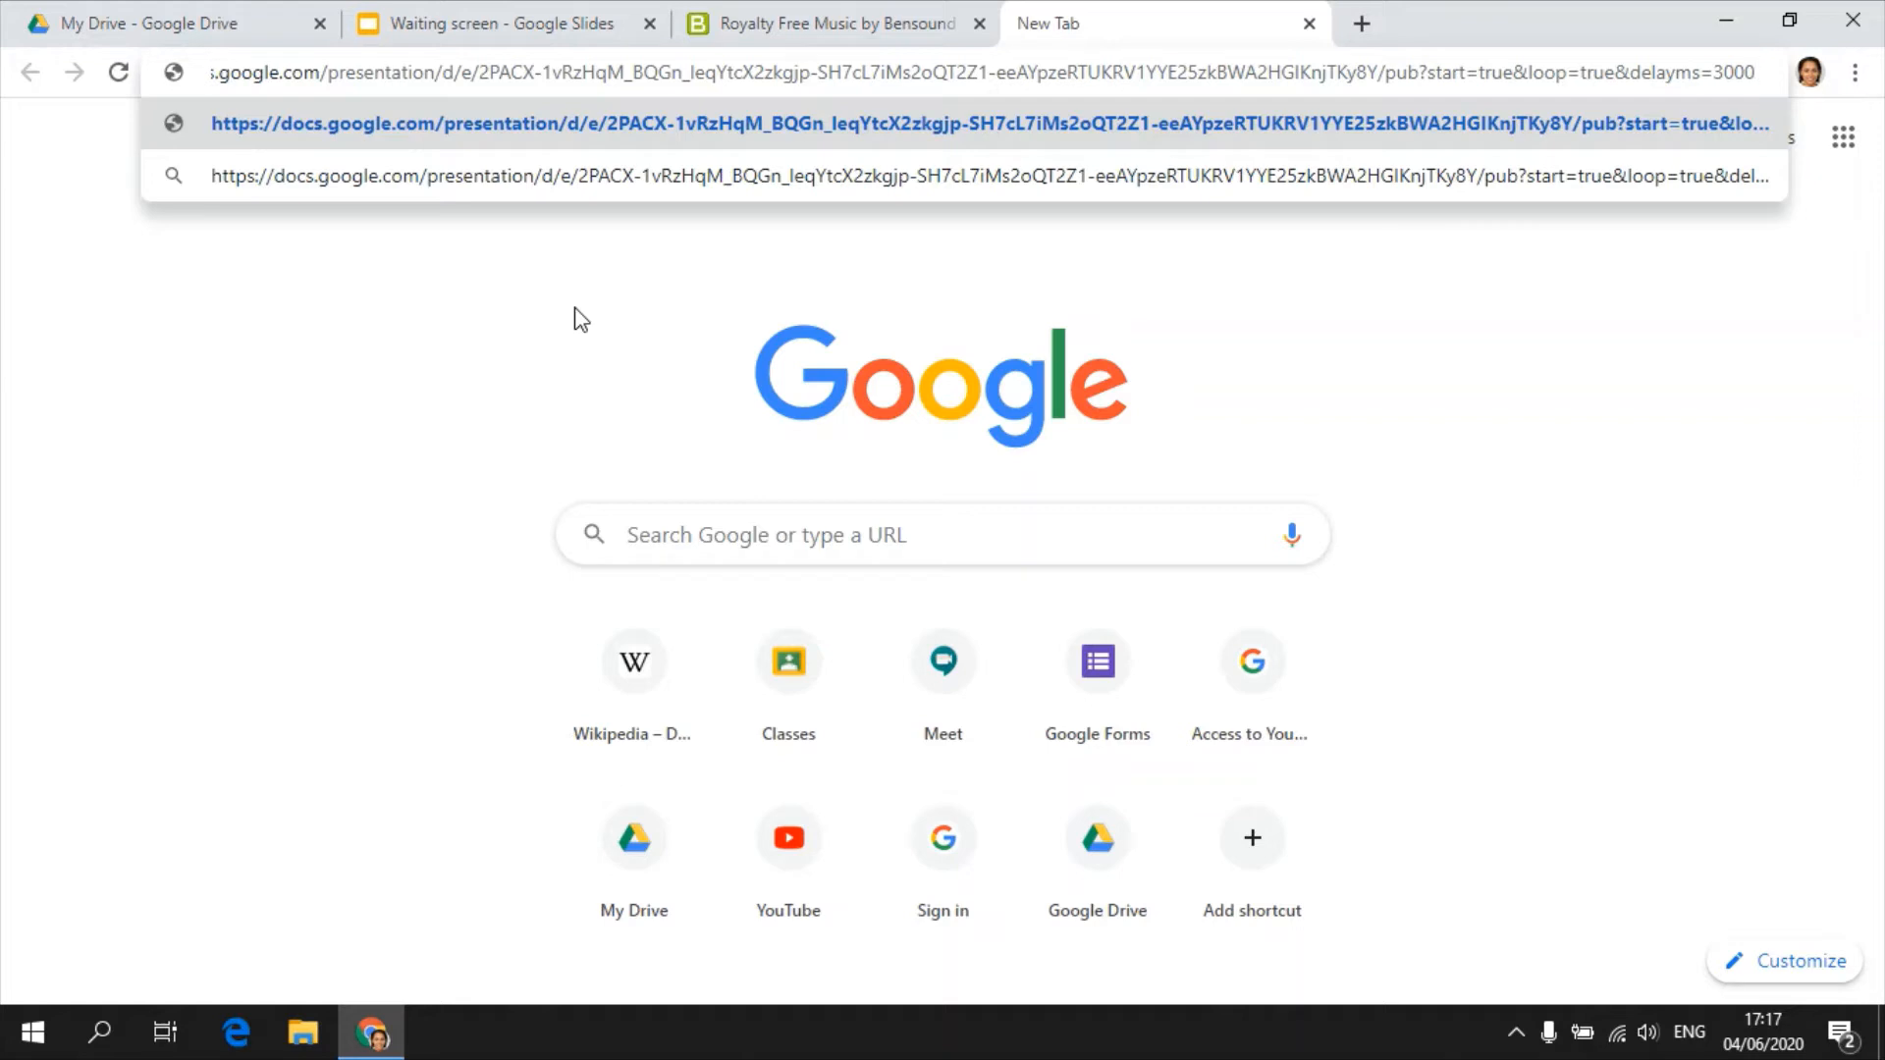
key("Return")
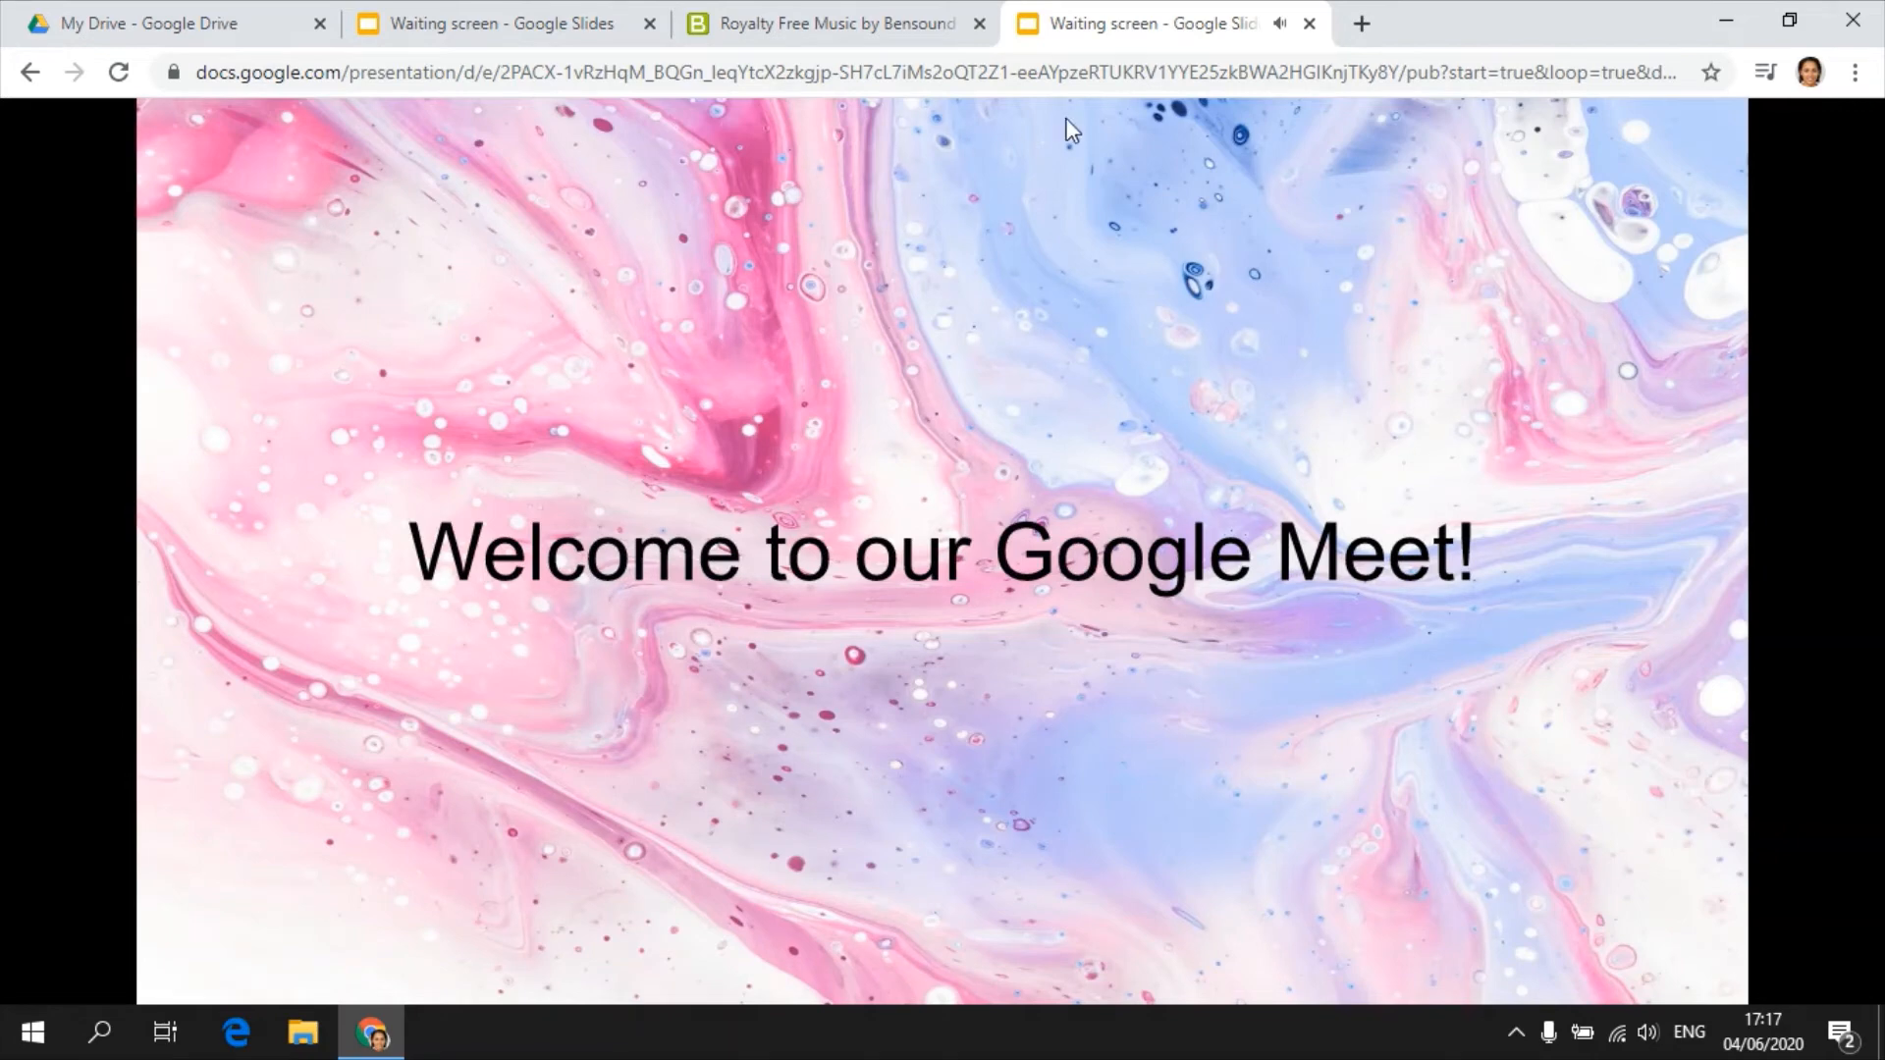
right_click(1282, 28)
left_click(1323, 230)
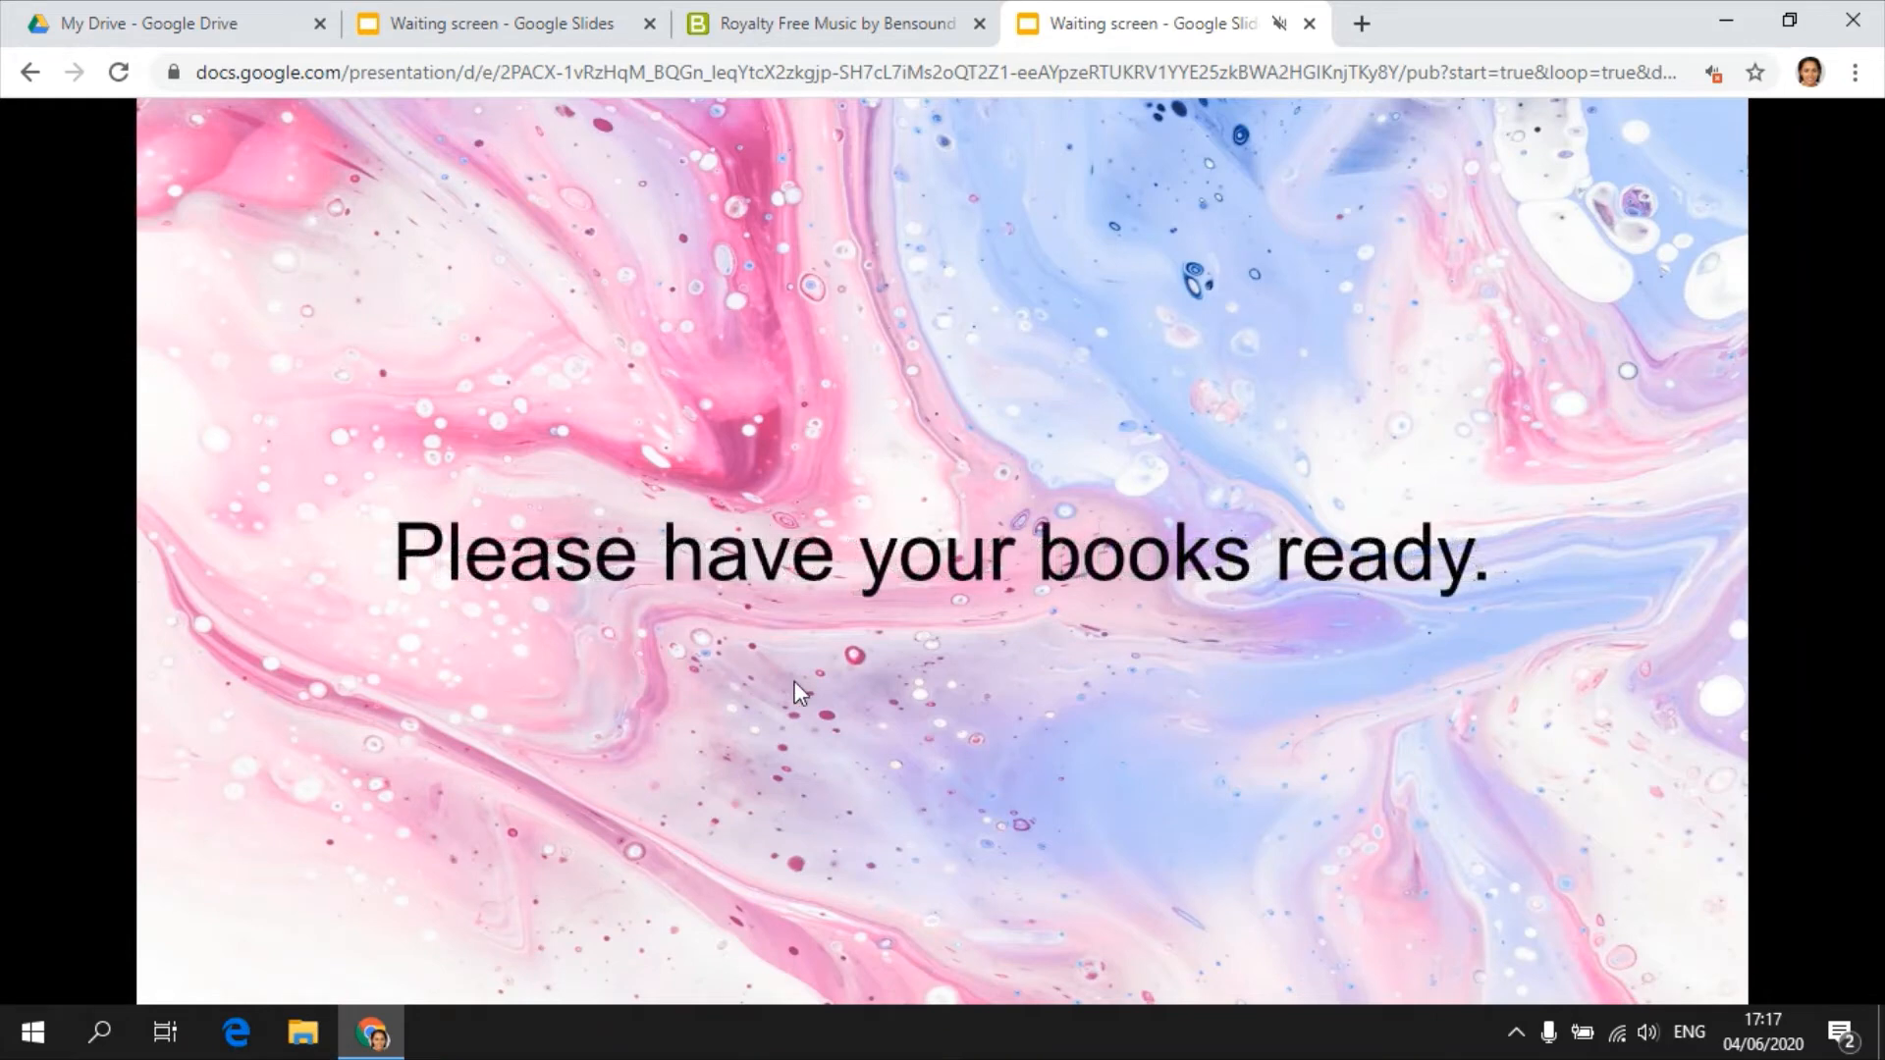
Open Google Meet in a new tab and start a new meeting without a nickname.
left_click(1363, 37)
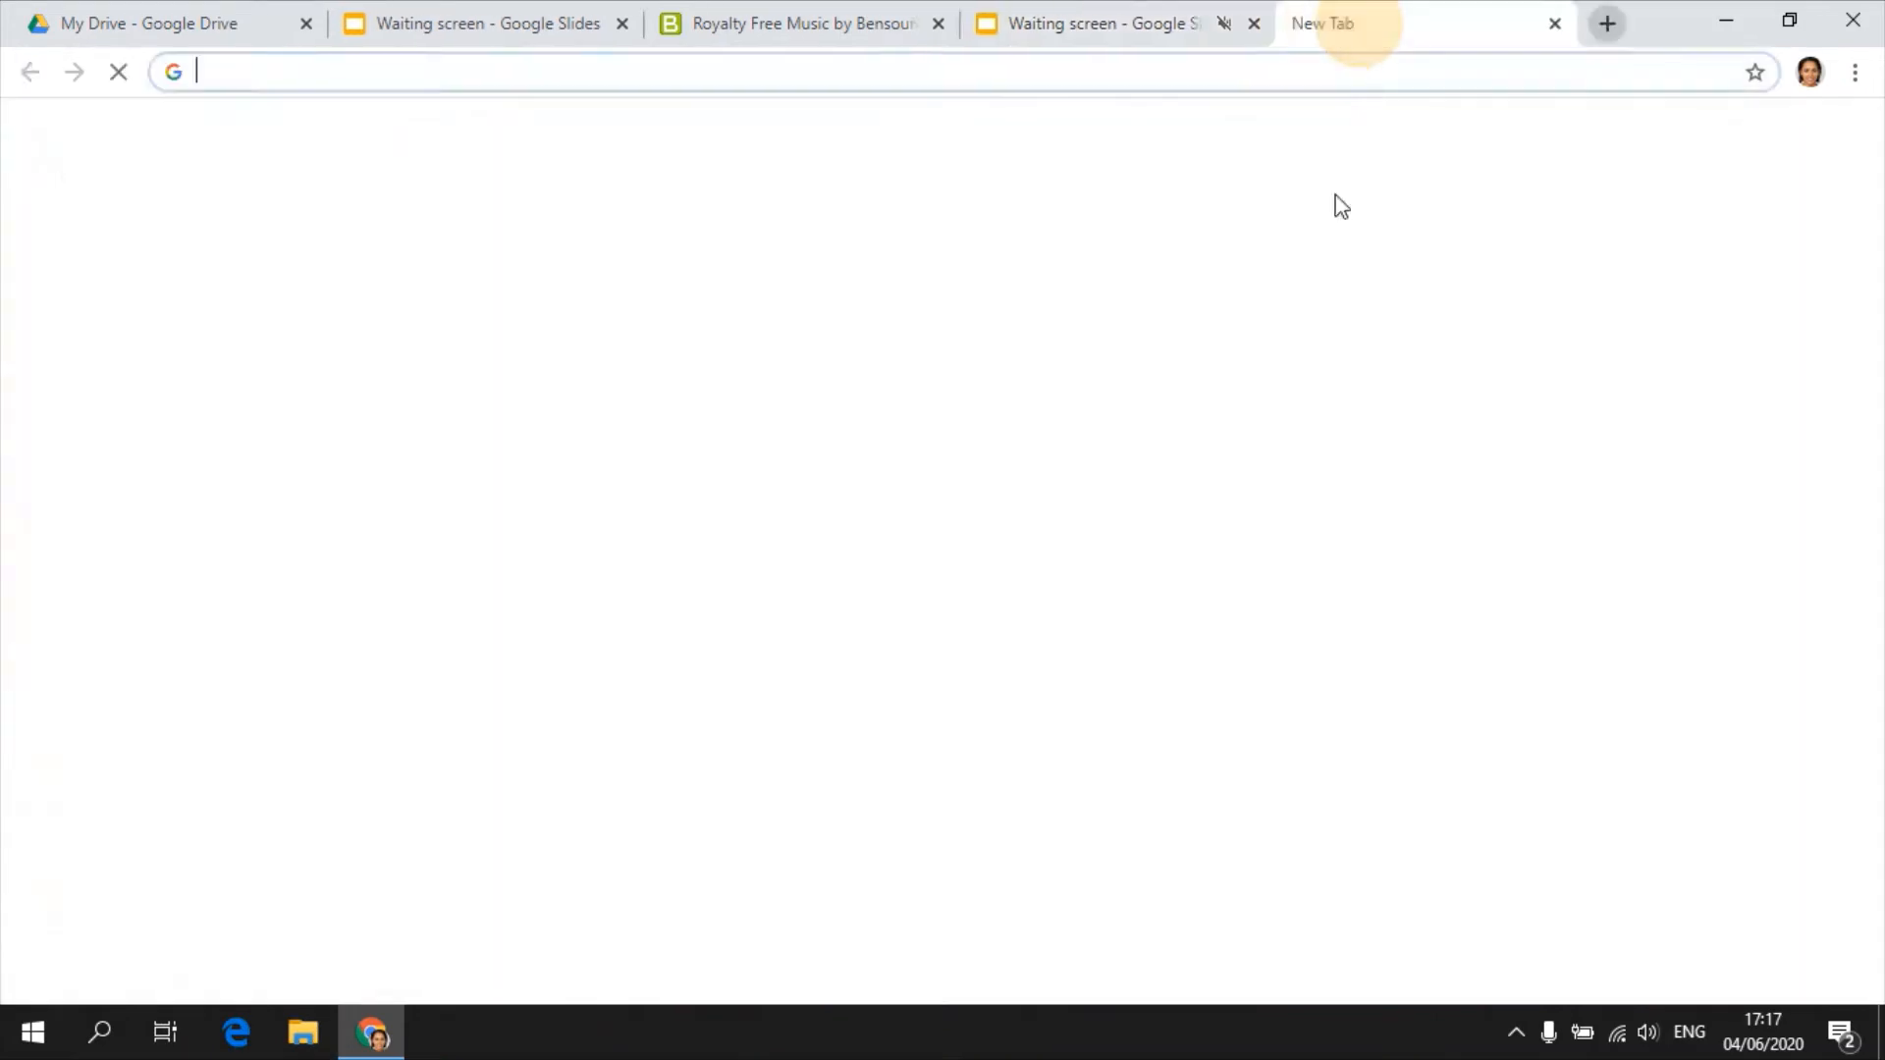
type("meet")
key("Return")
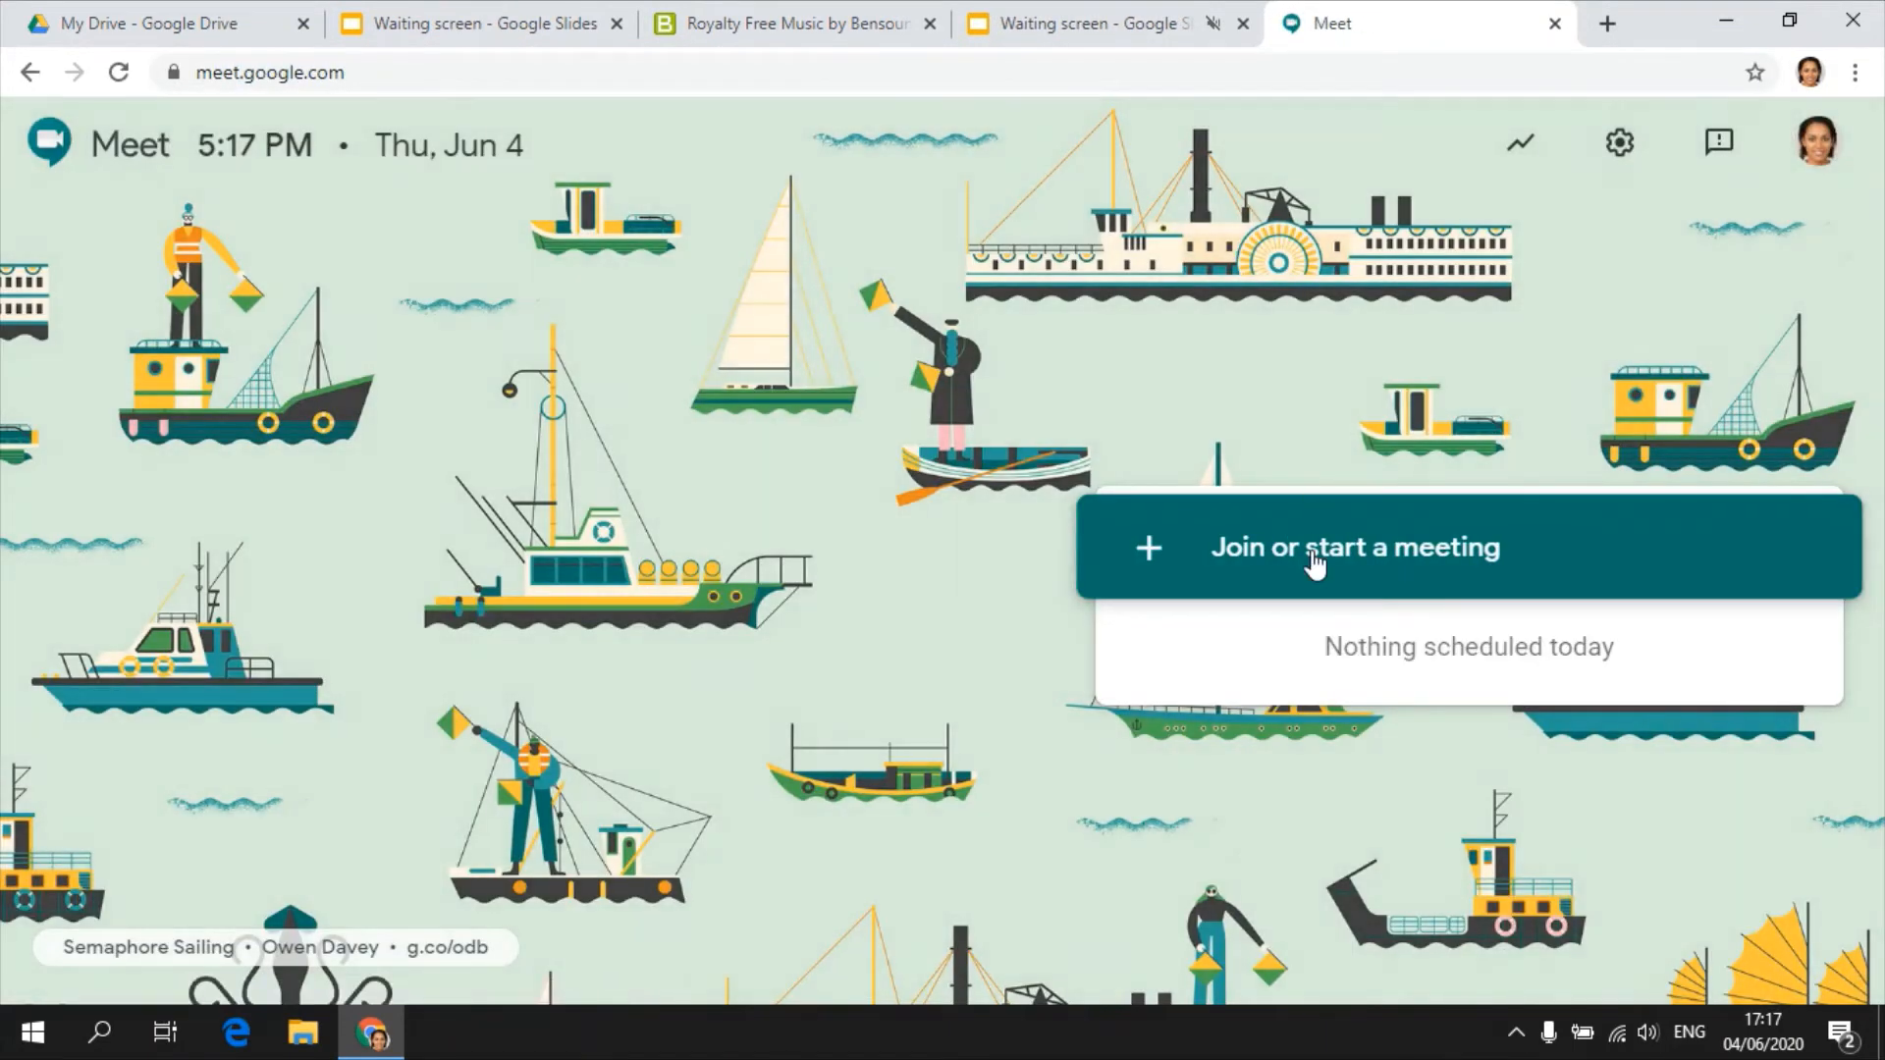
left_click(1314, 560)
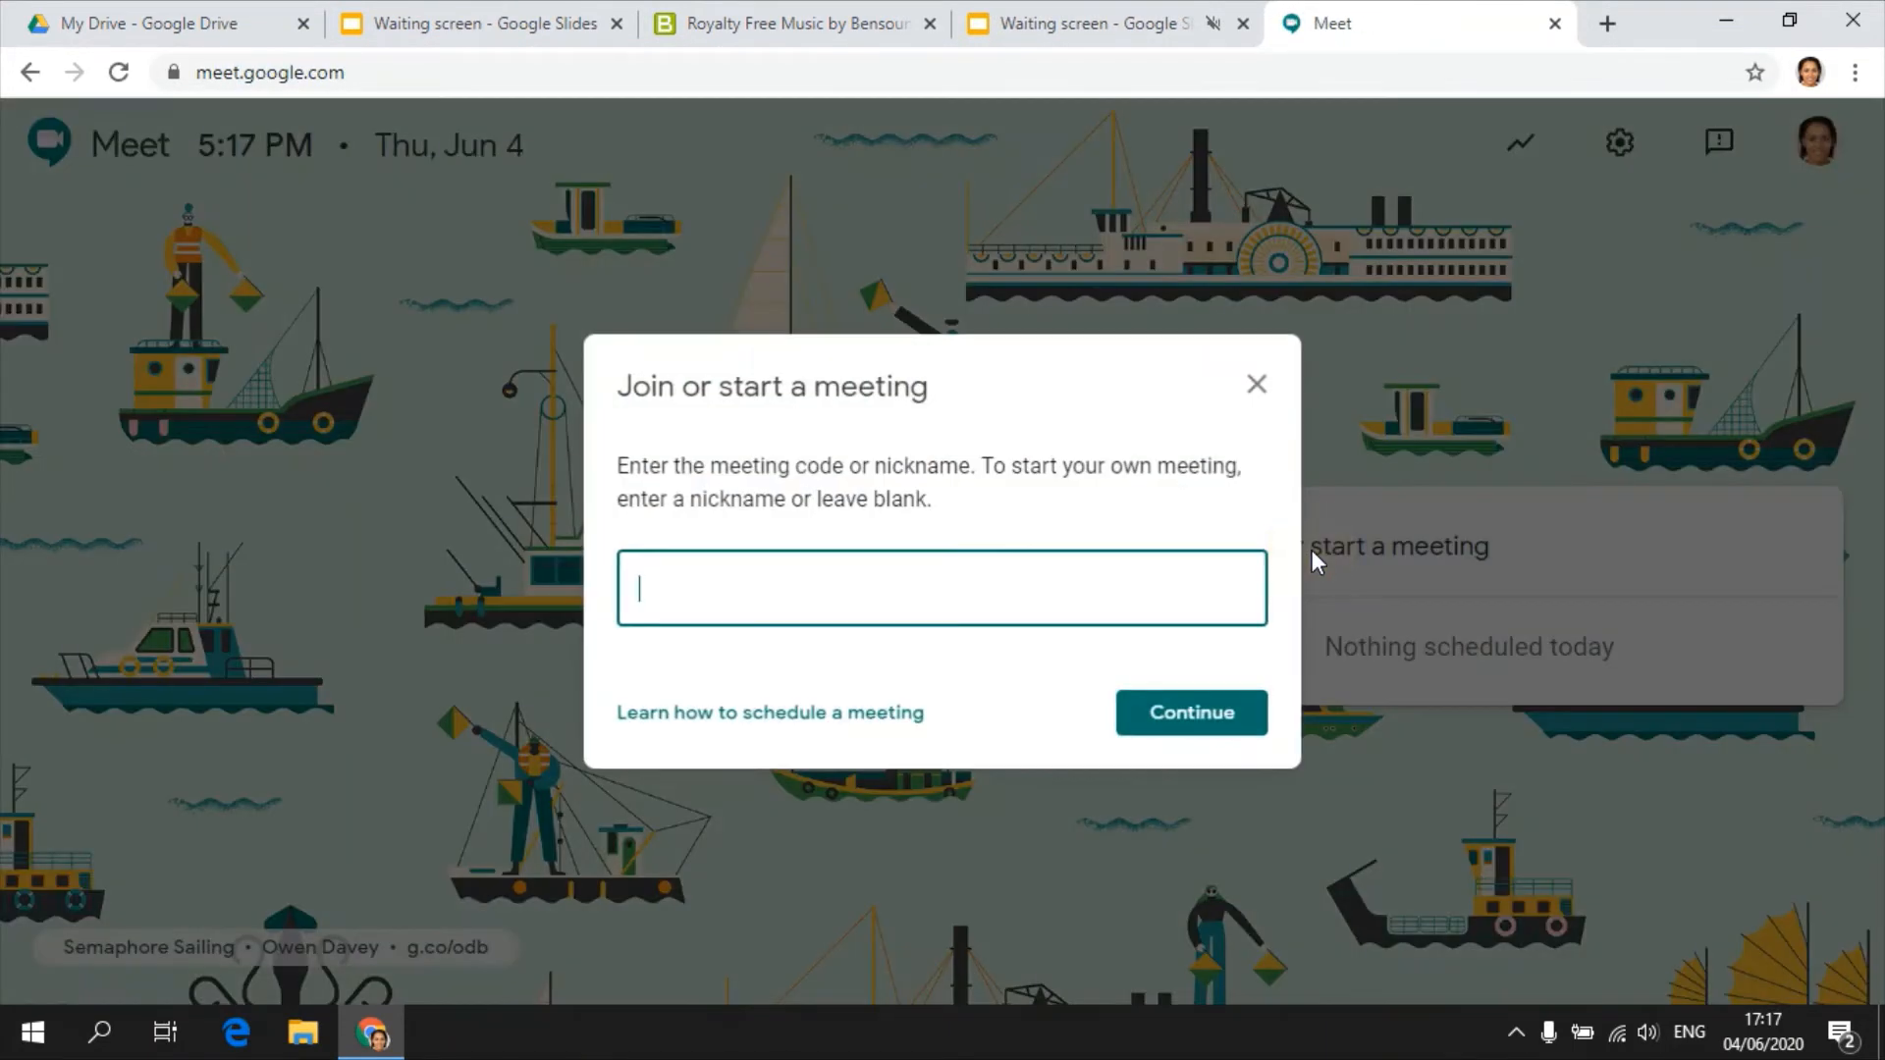
left_click(1200, 709)
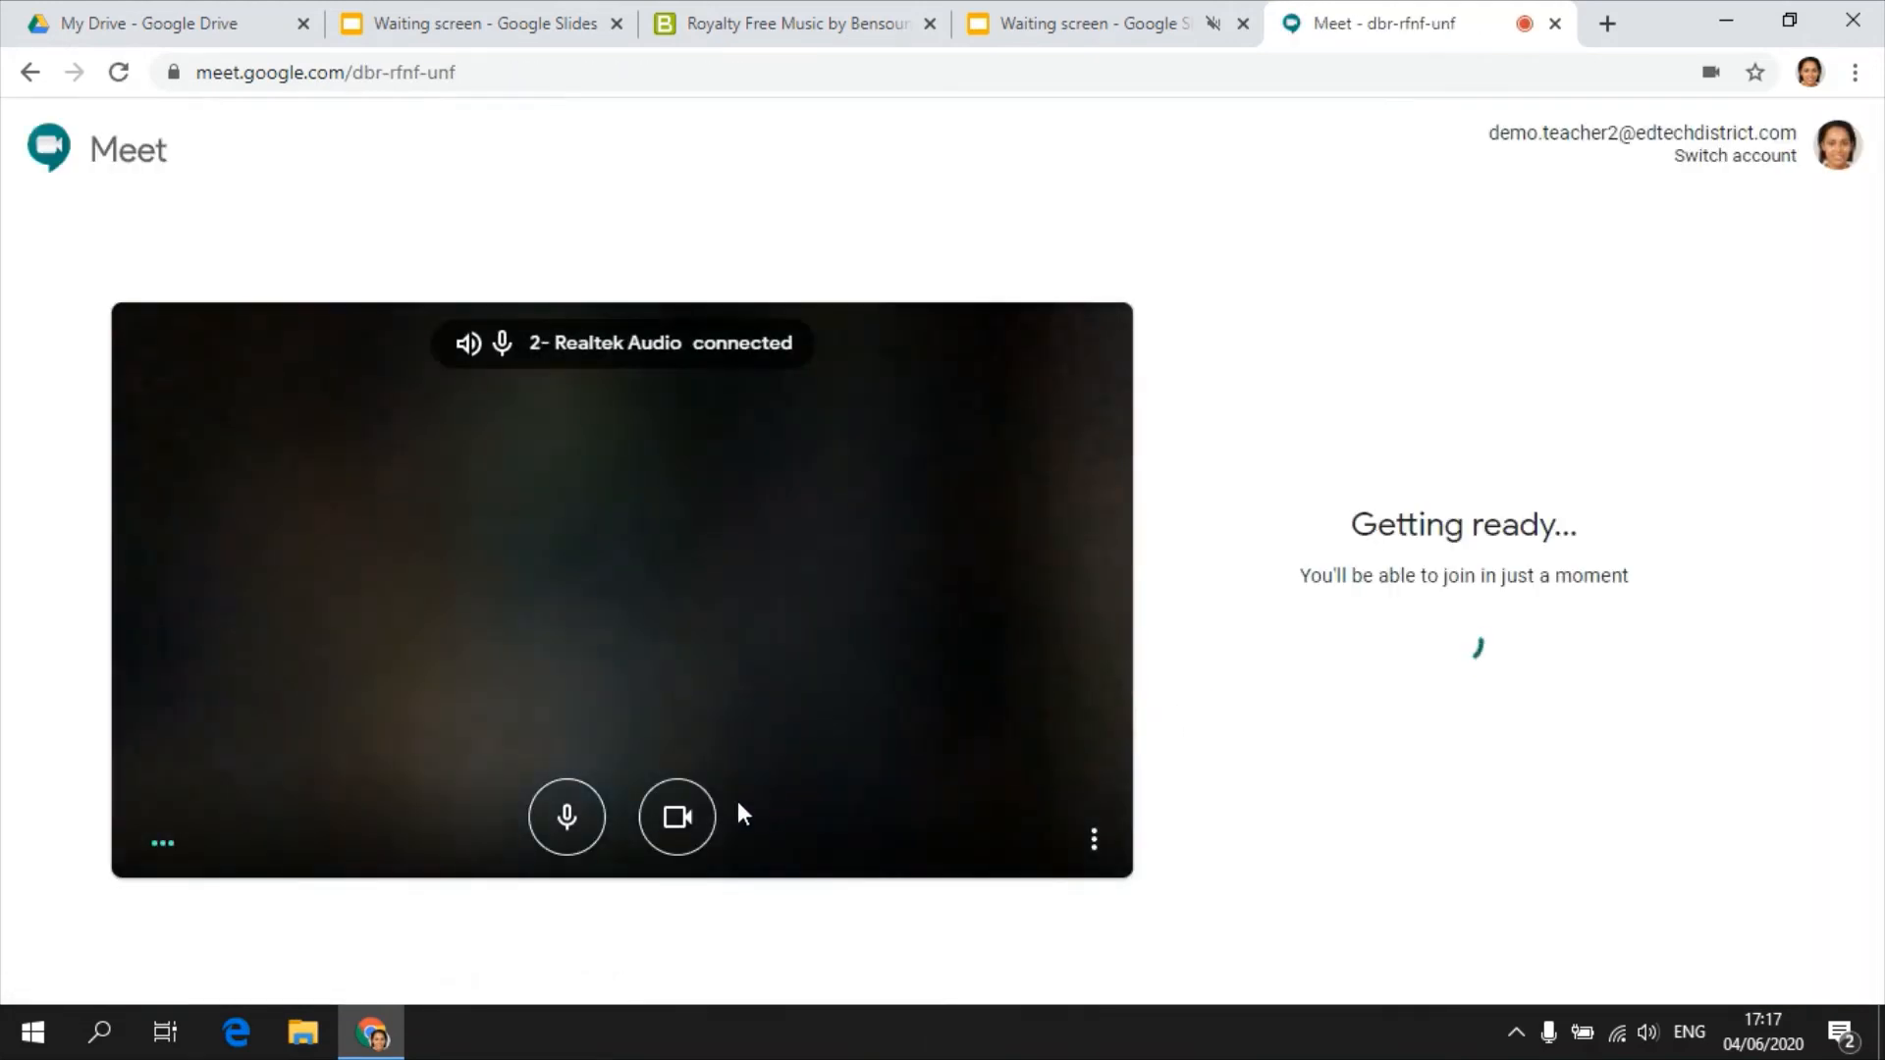
Join the meeting with the microphone and camera turned off and dismiss the invitation dialog.
left_click(568, 815)
left_click(677, 817)
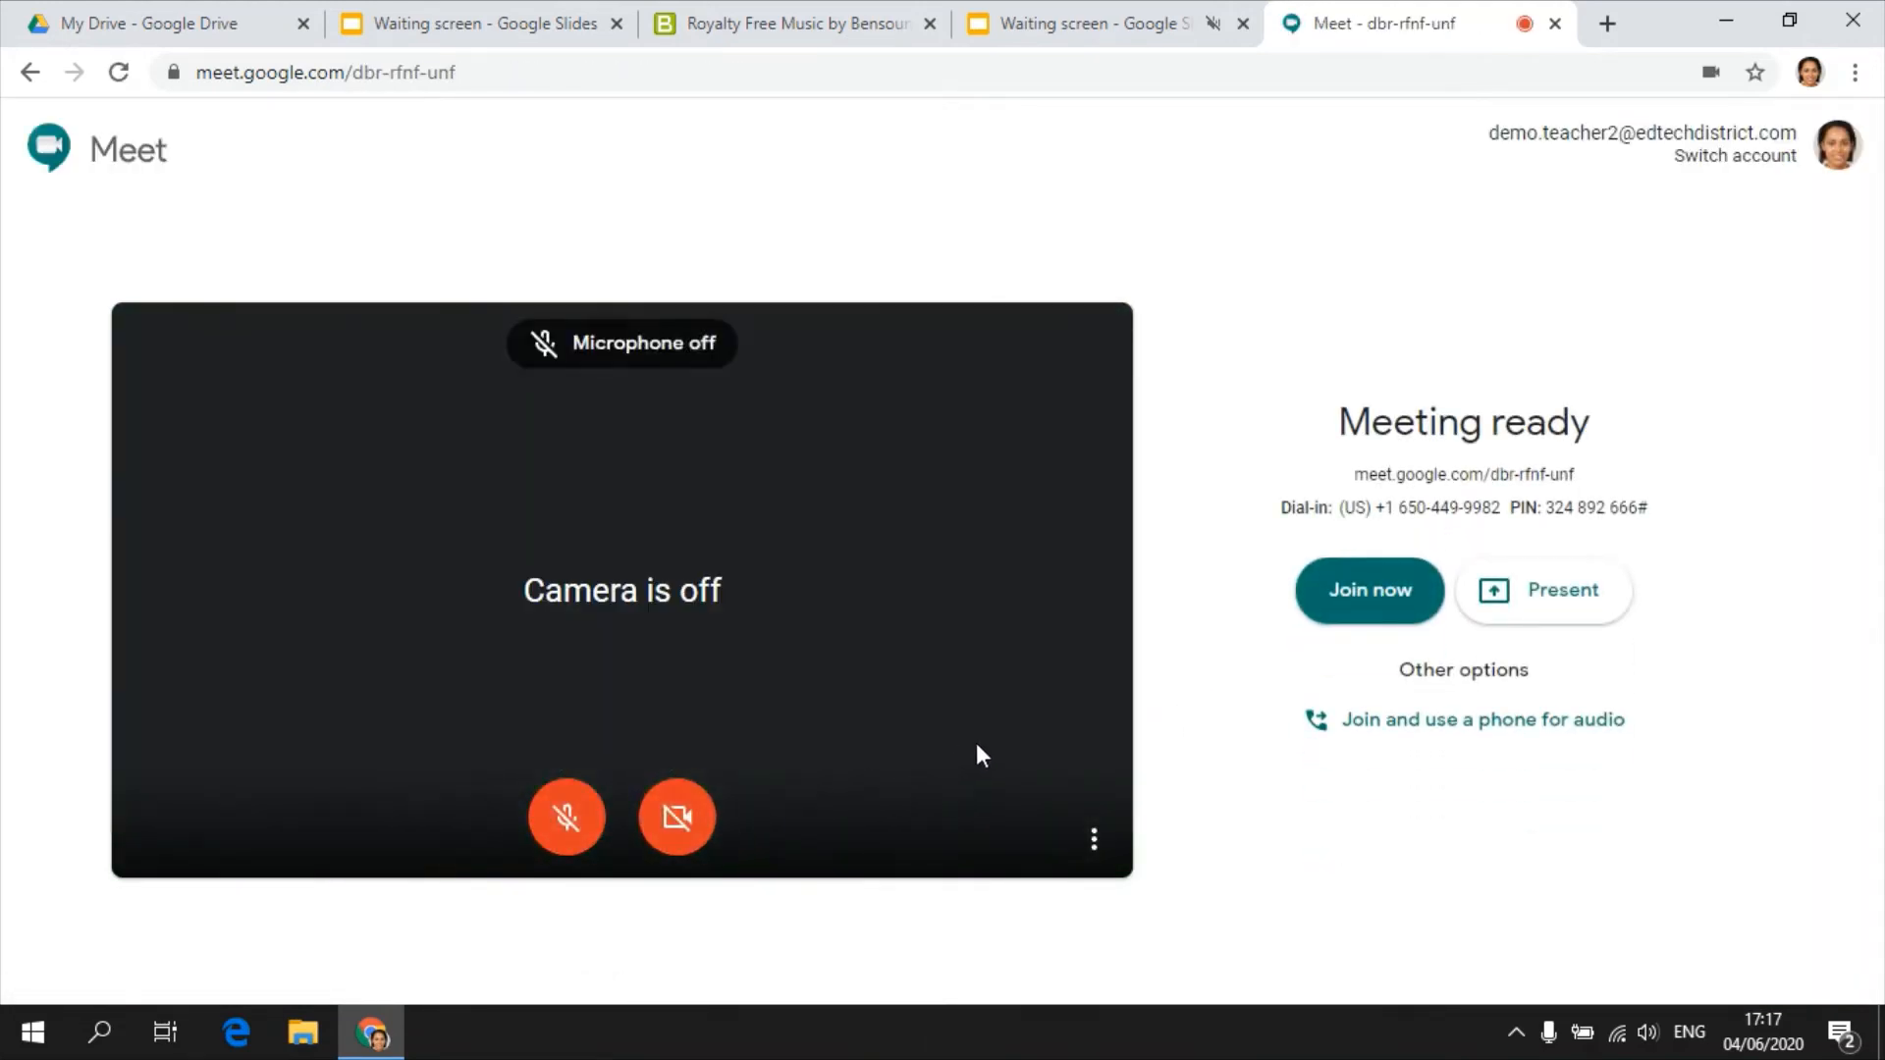
left_click(1363, 599)
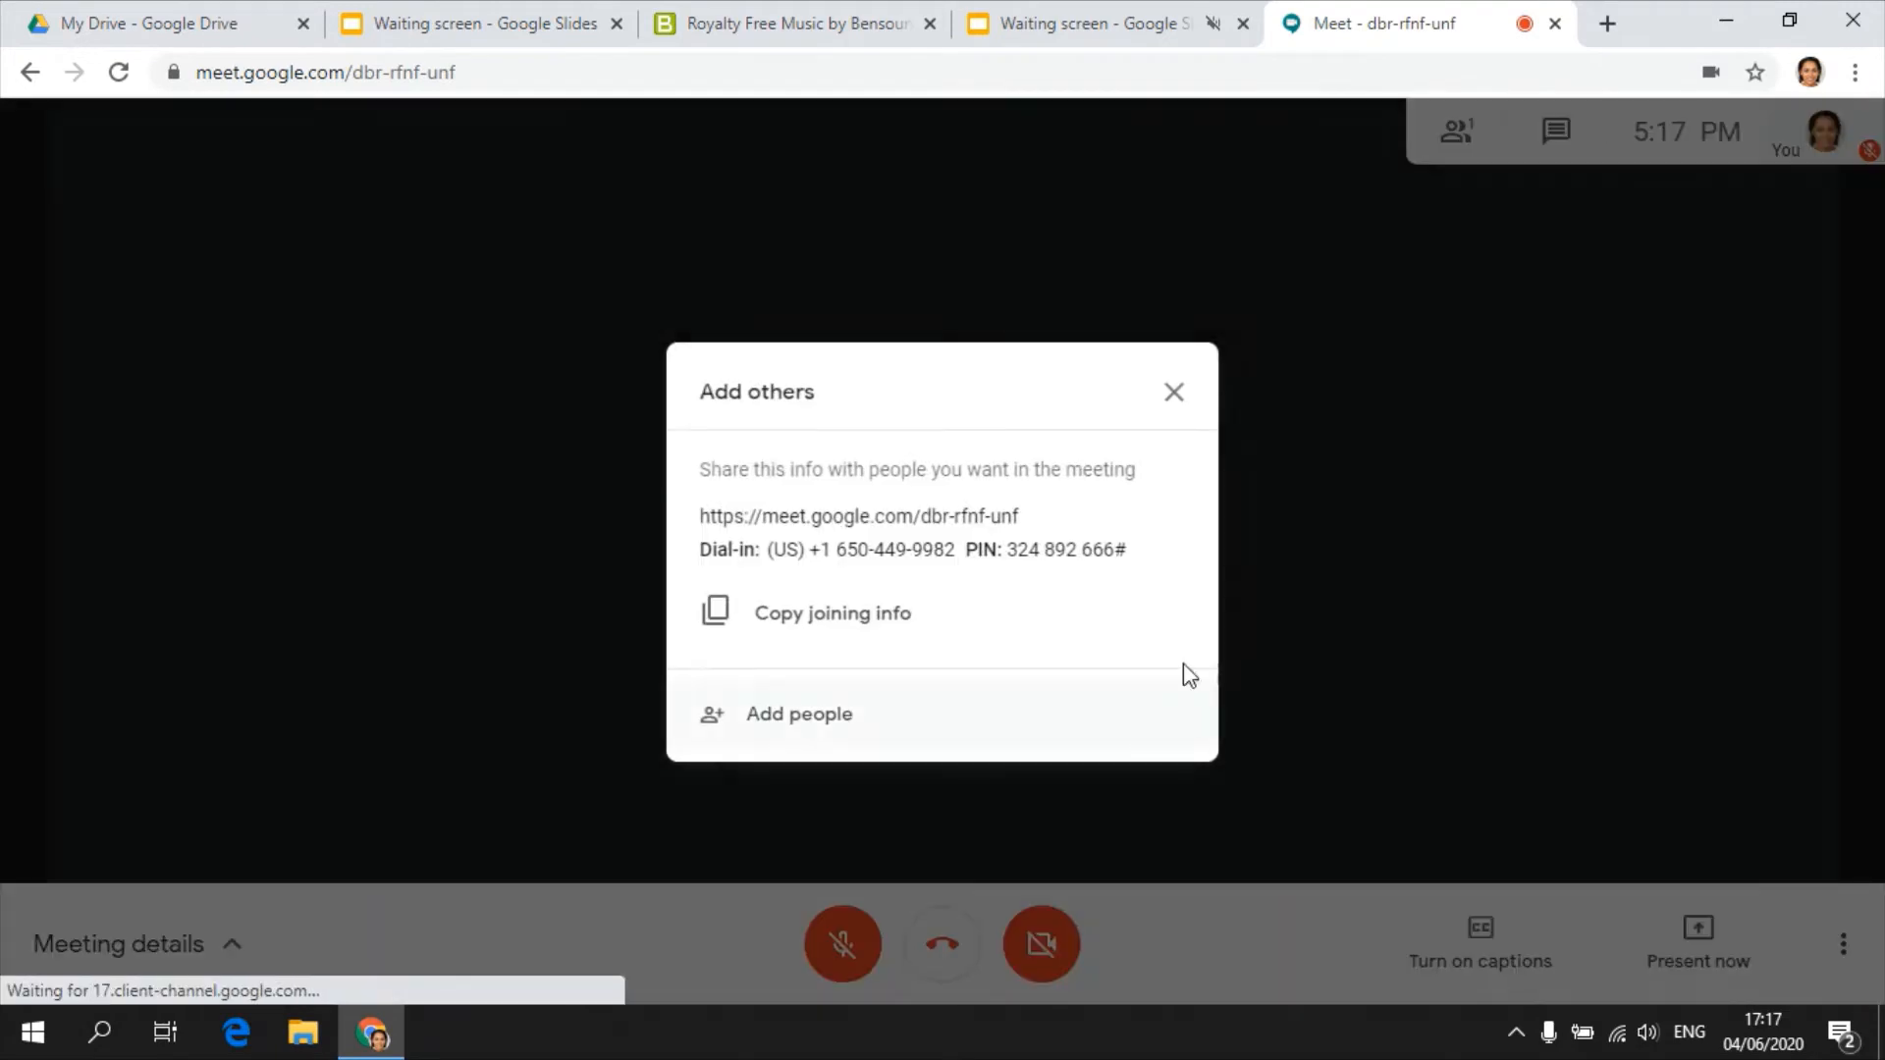
left_click(1167, 391)
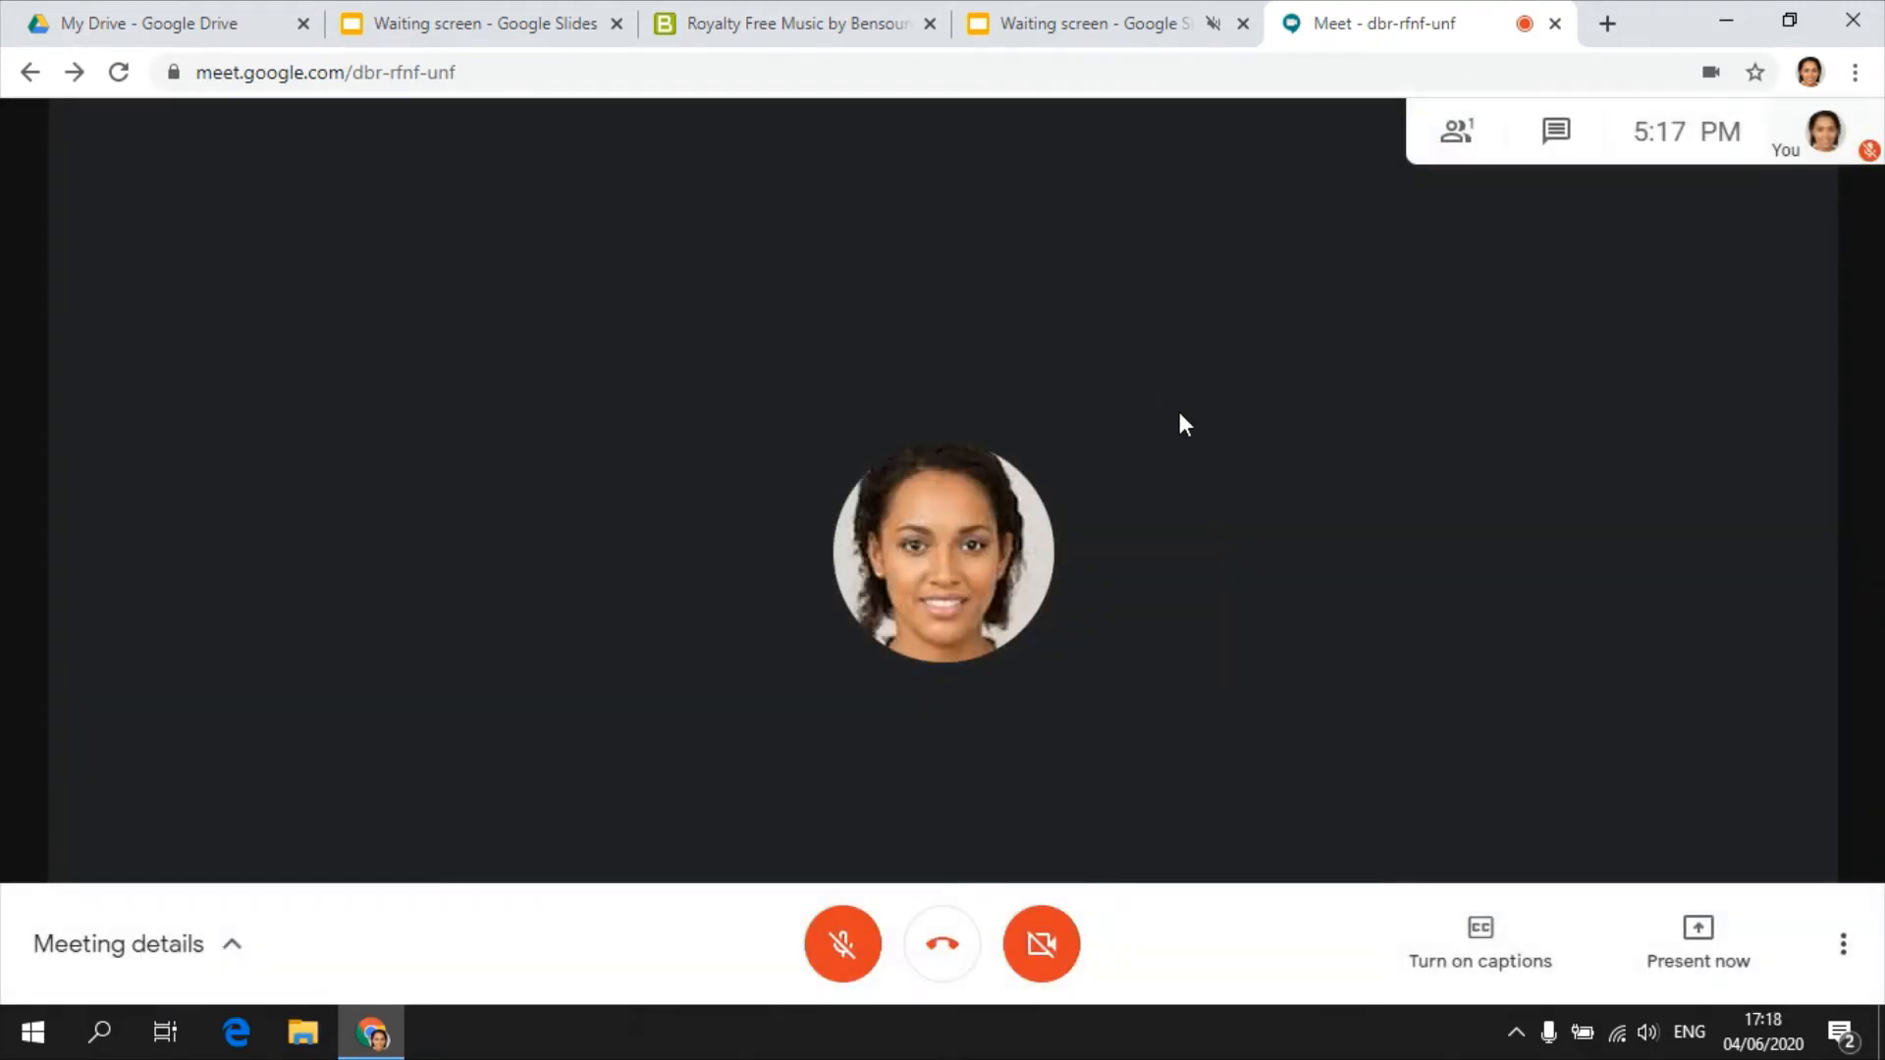
Present the published Waiting screen slideshow to the meeting as a Chrome tab with its audio shared.
left_click(1721, 957)
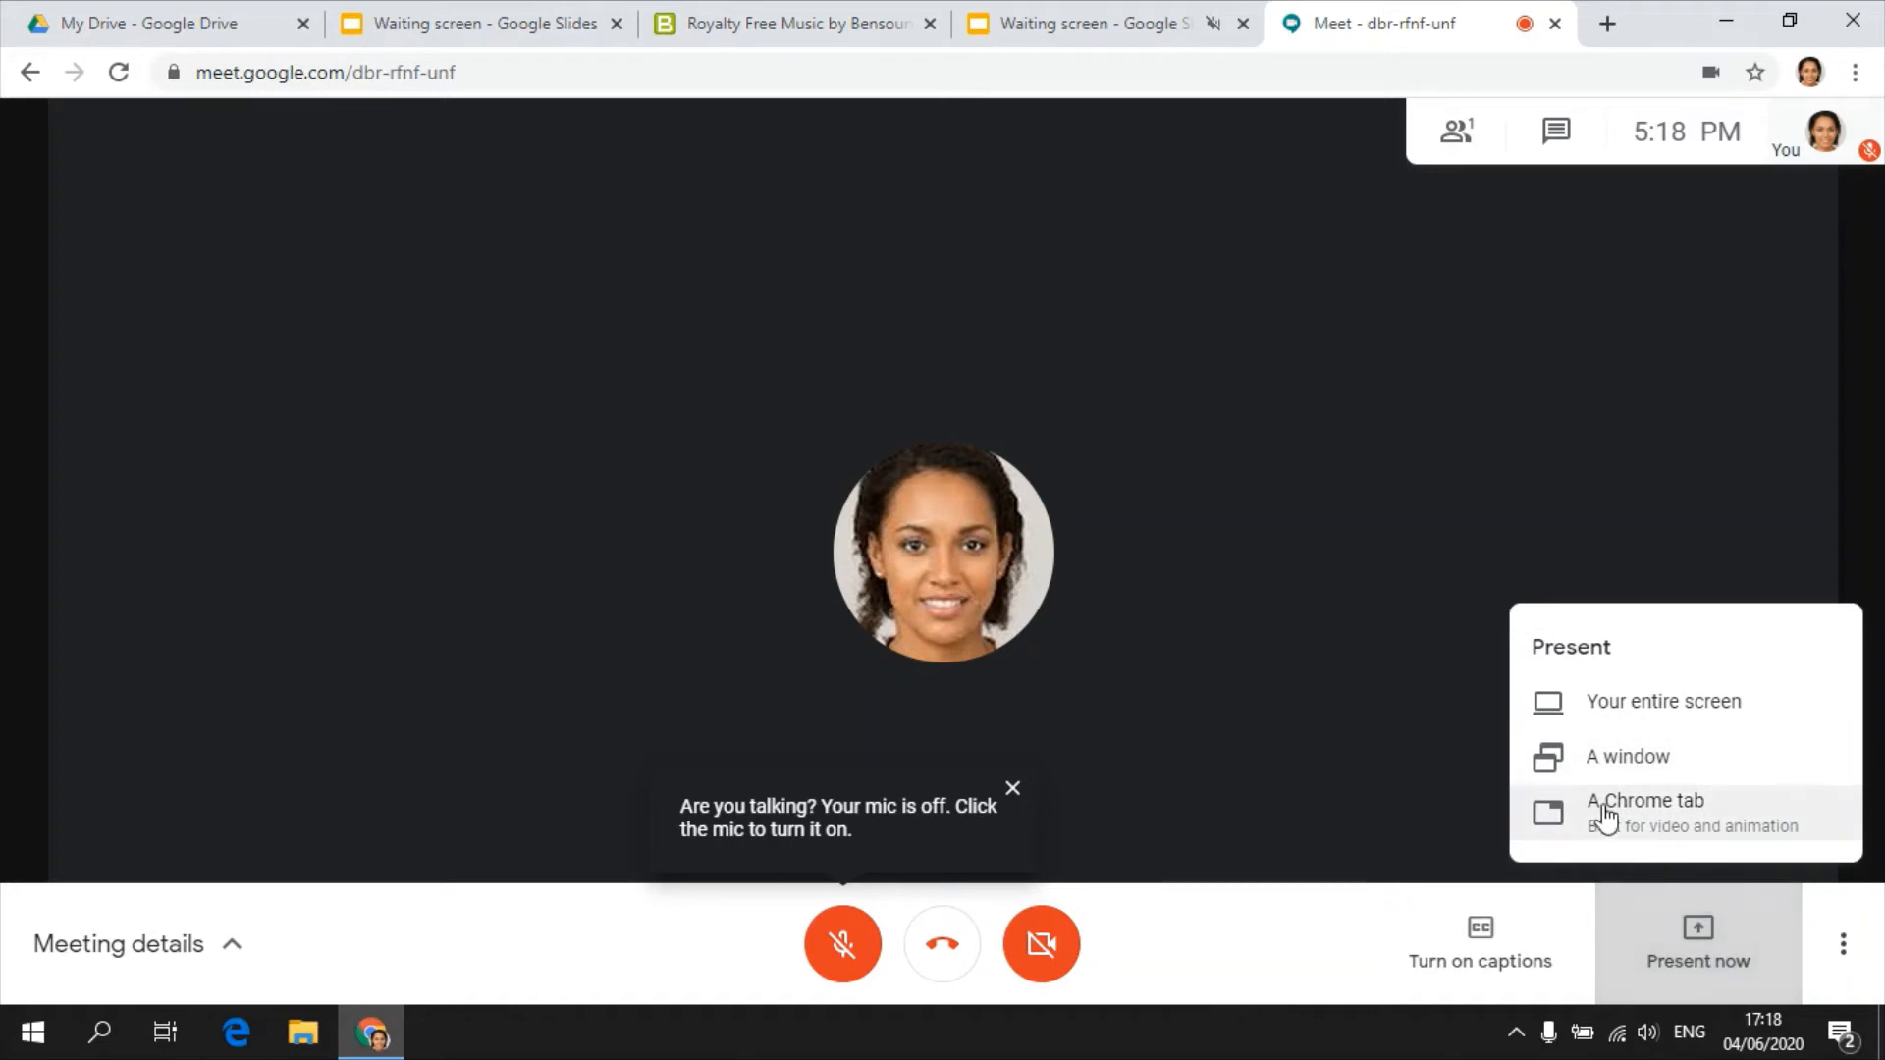
left_click(1663, 818)
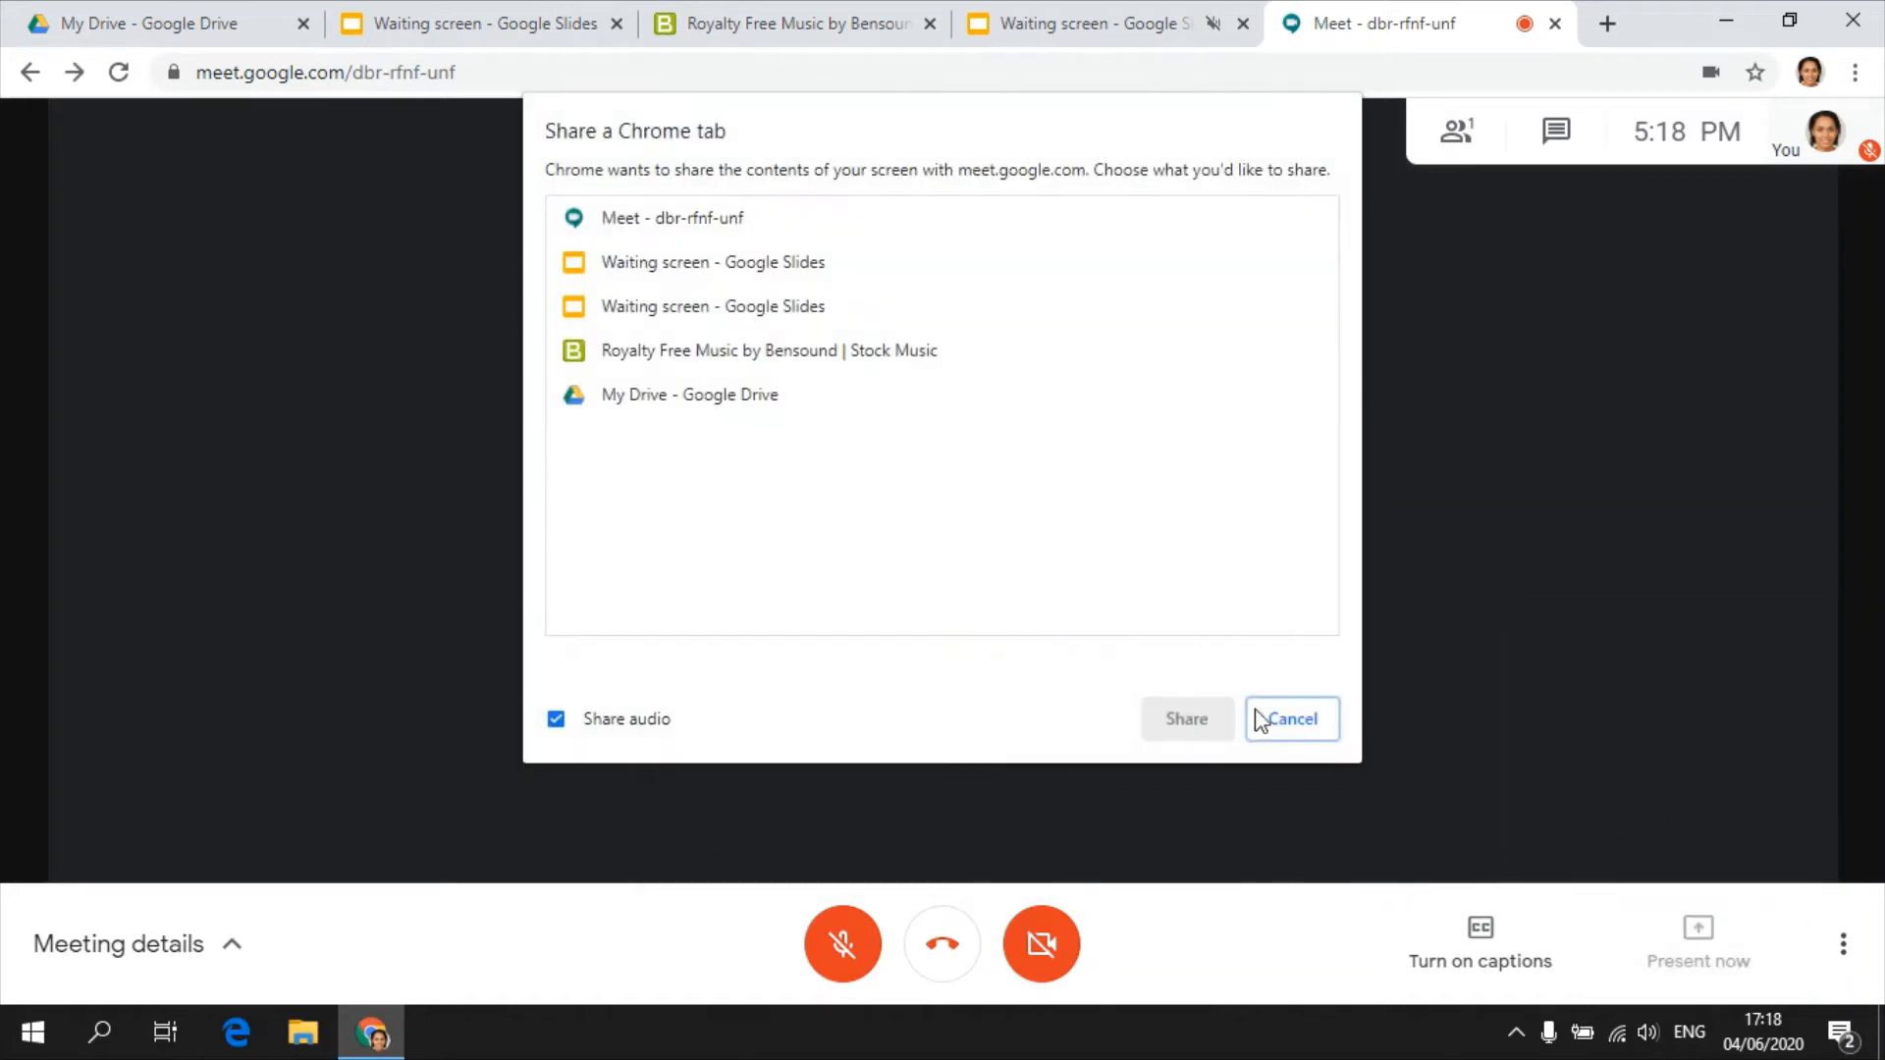
left_click(749, 262)
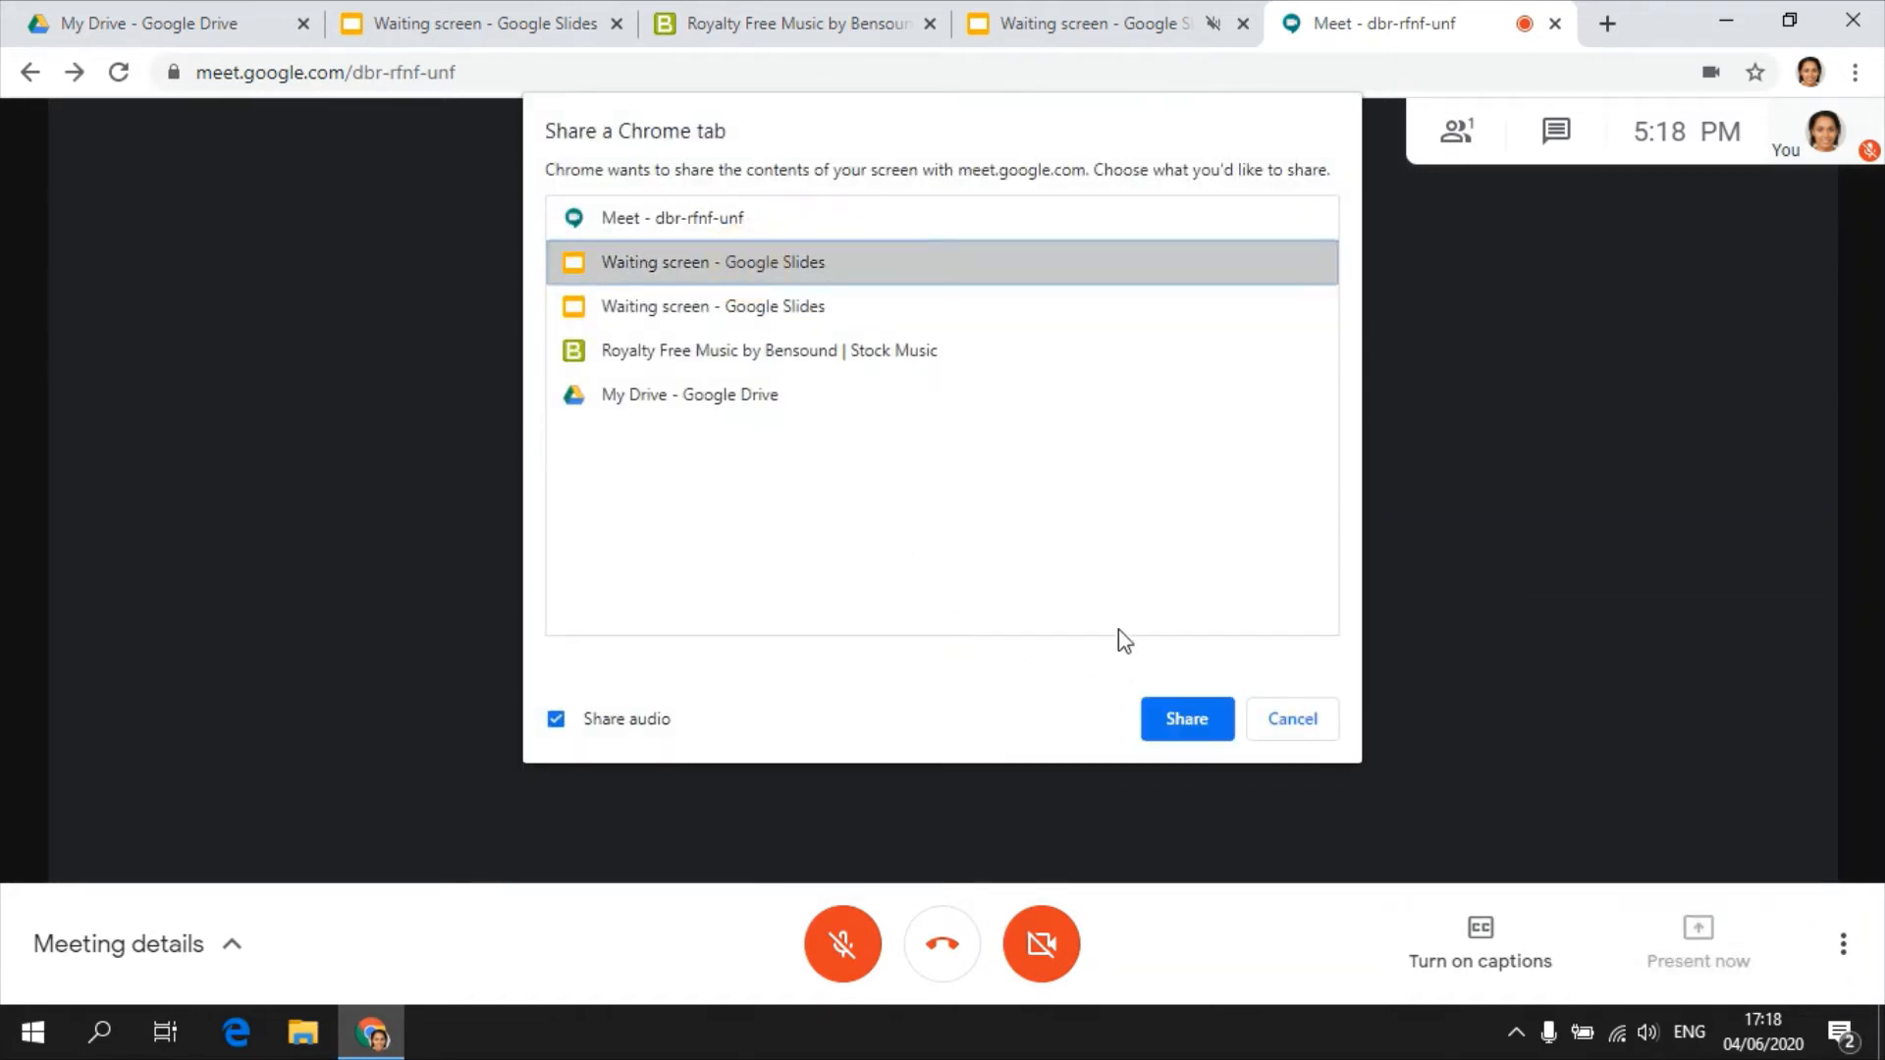
left_click(1160, 709)
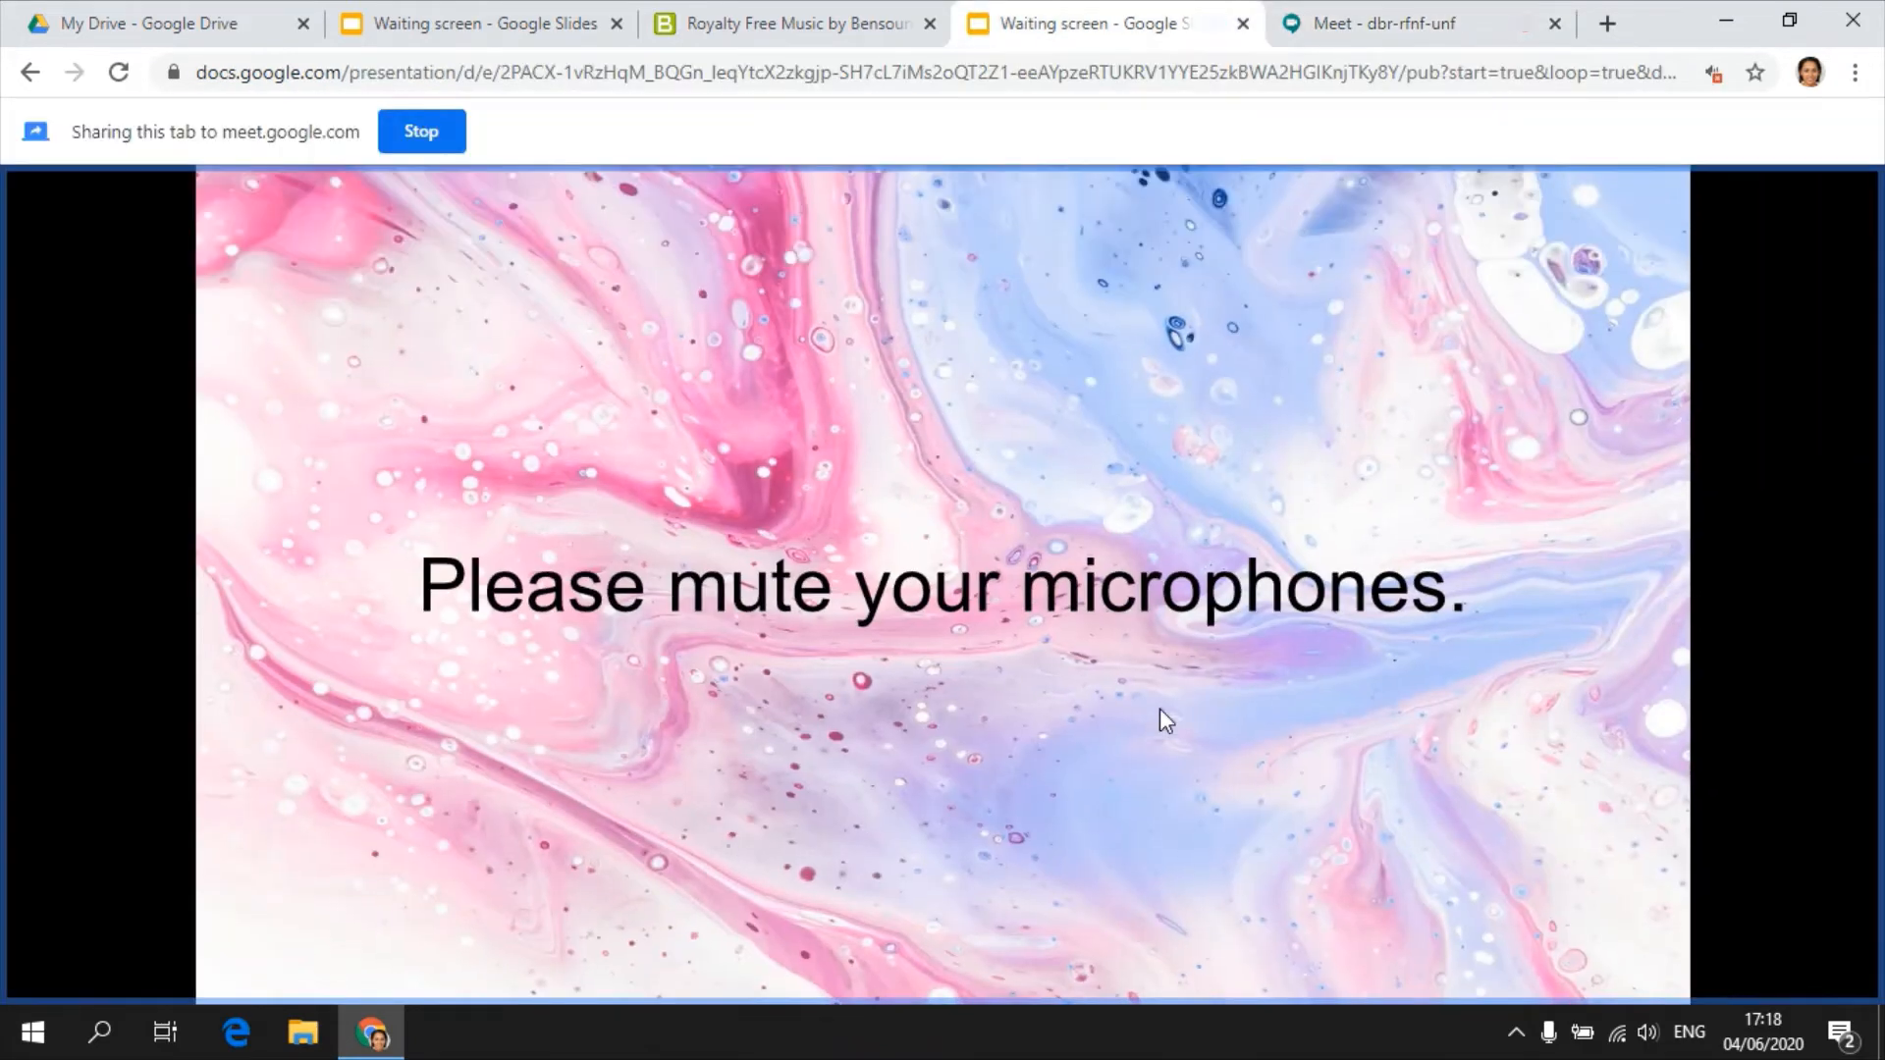
Return to the meeting, view the shared slideshow enlarged, and stop presenting.
left_click(1391, 26)
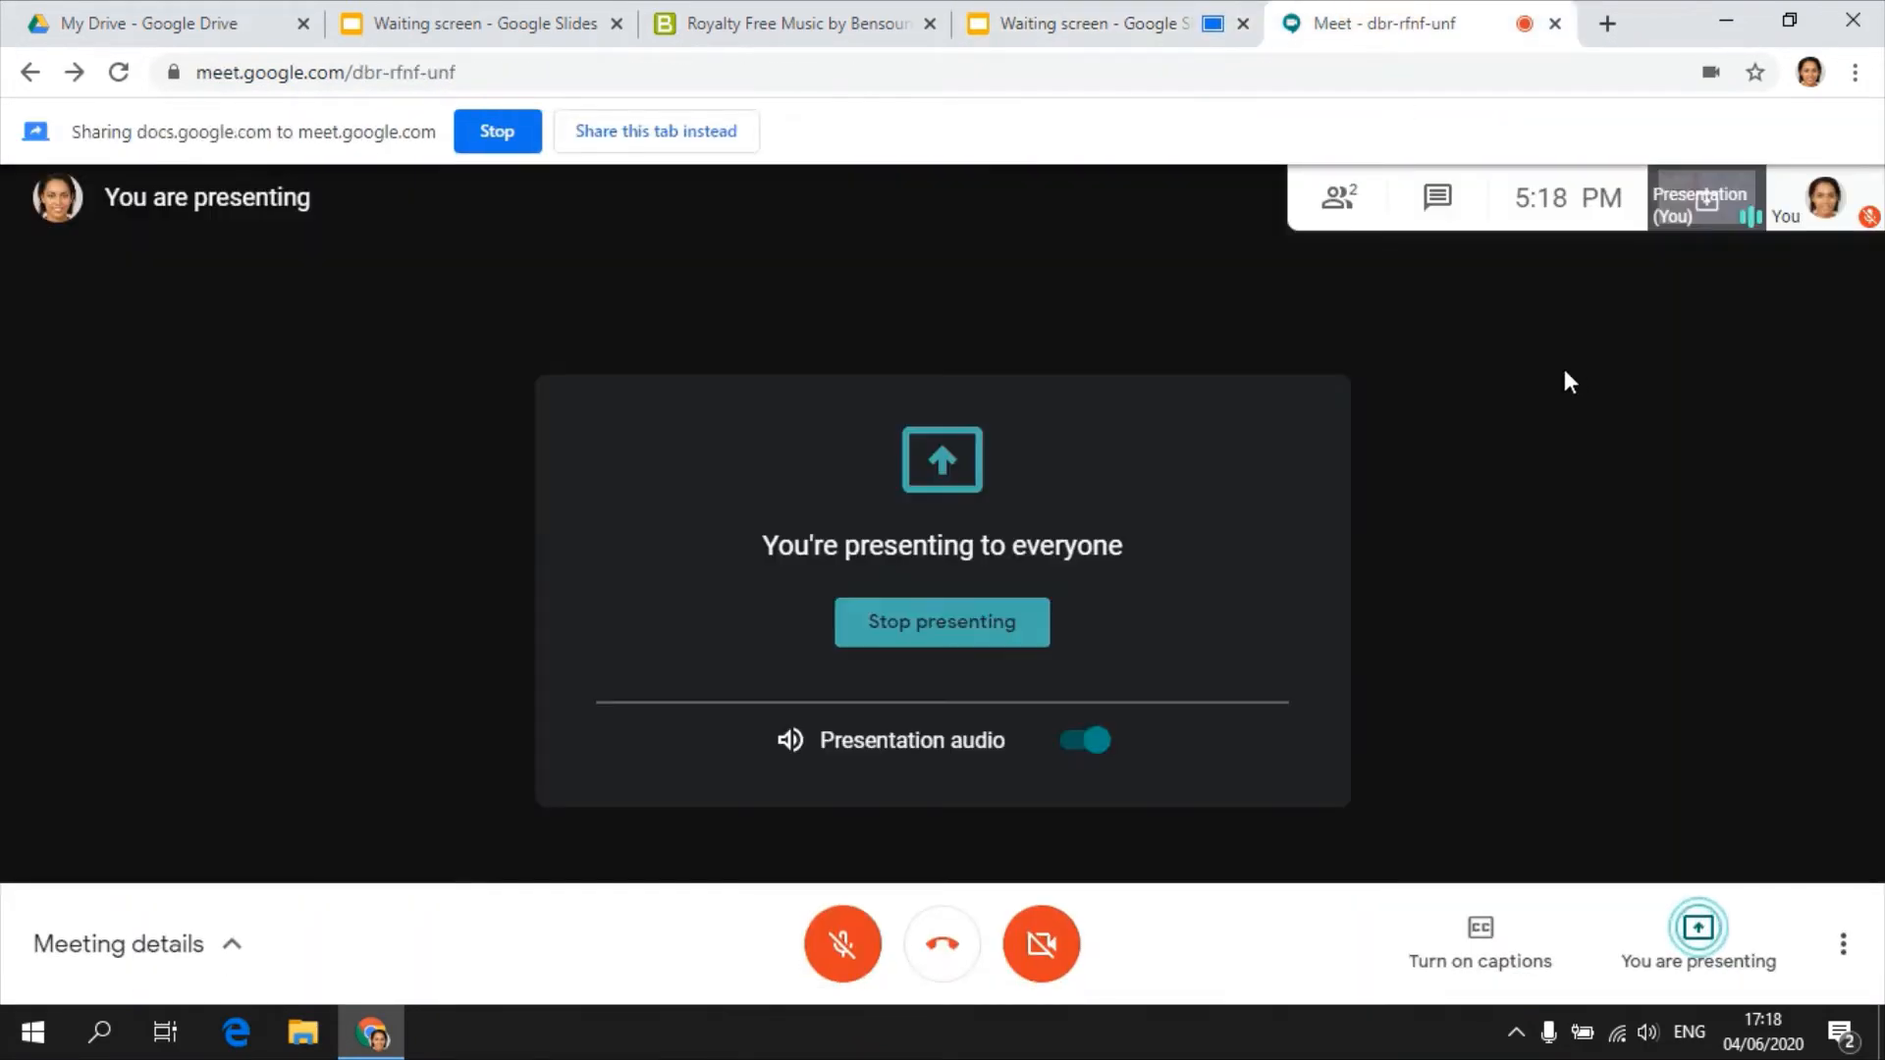
left_click(1704, 218)
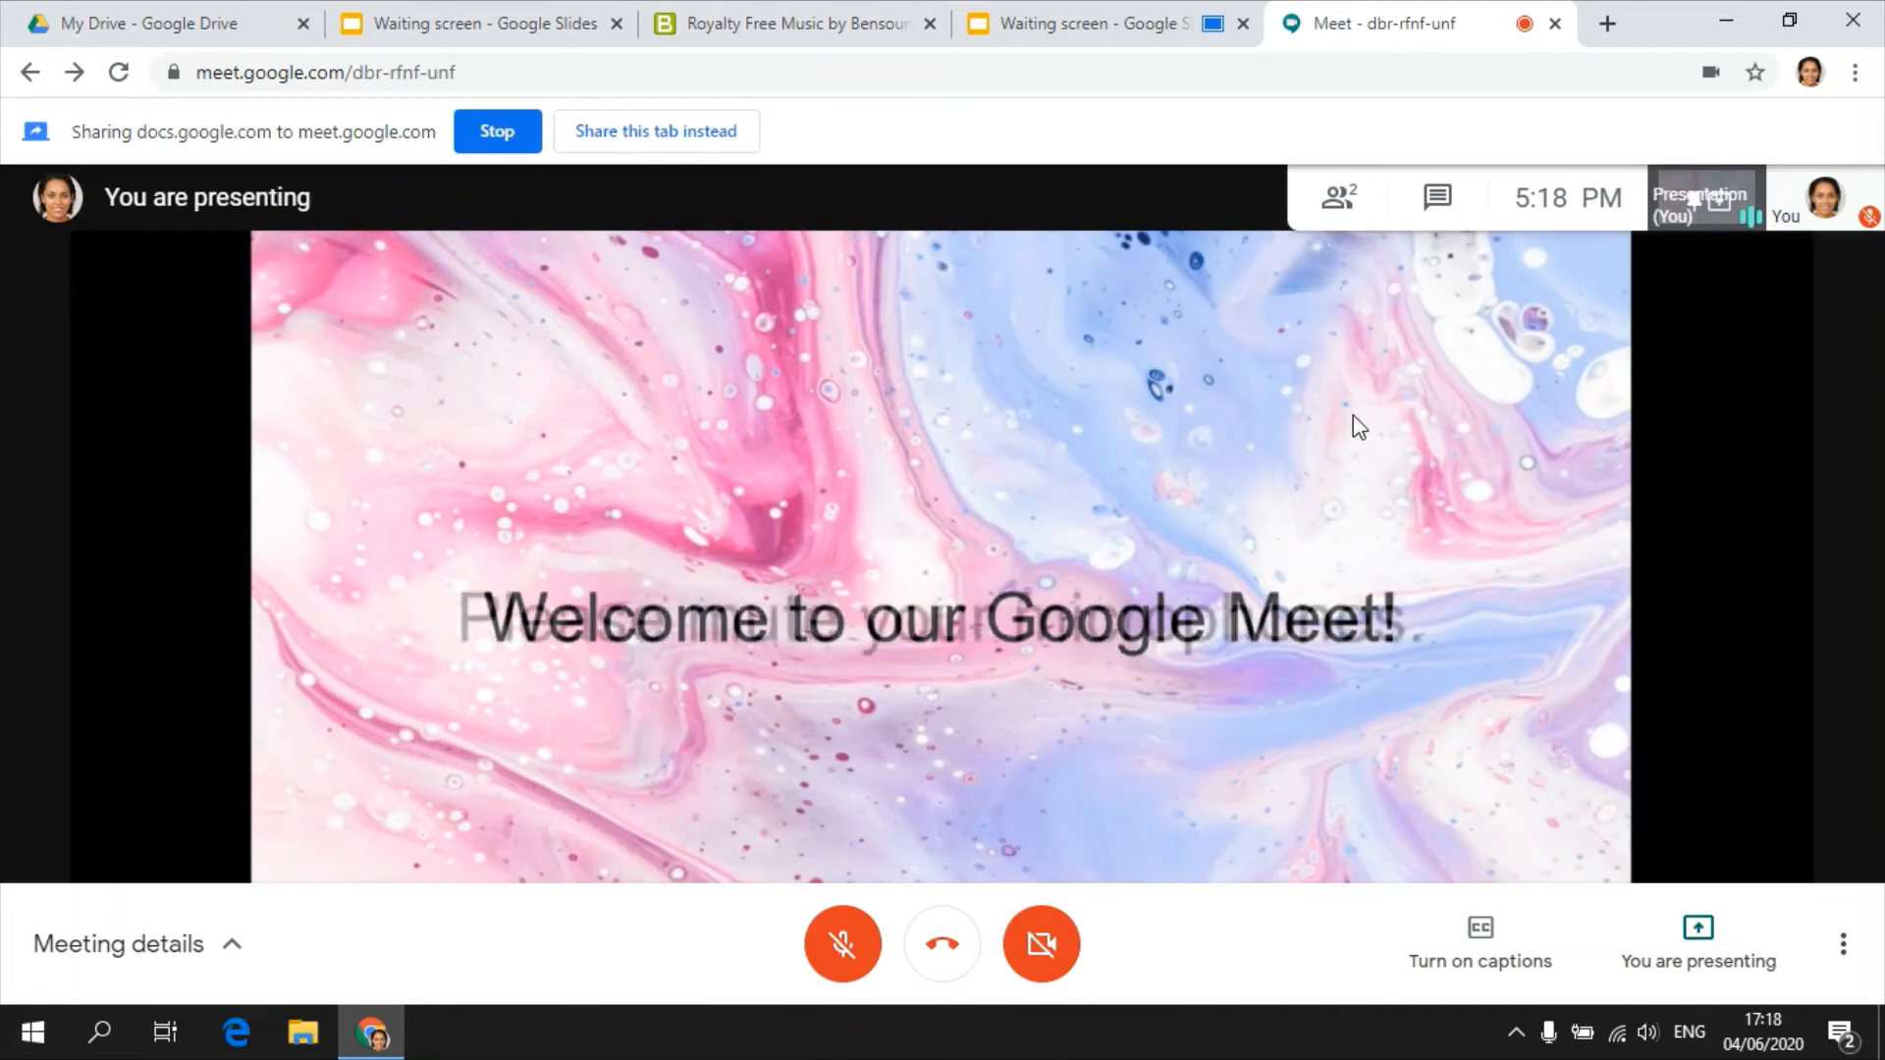
left_click(1691, 938)
left_click(1691, 829)
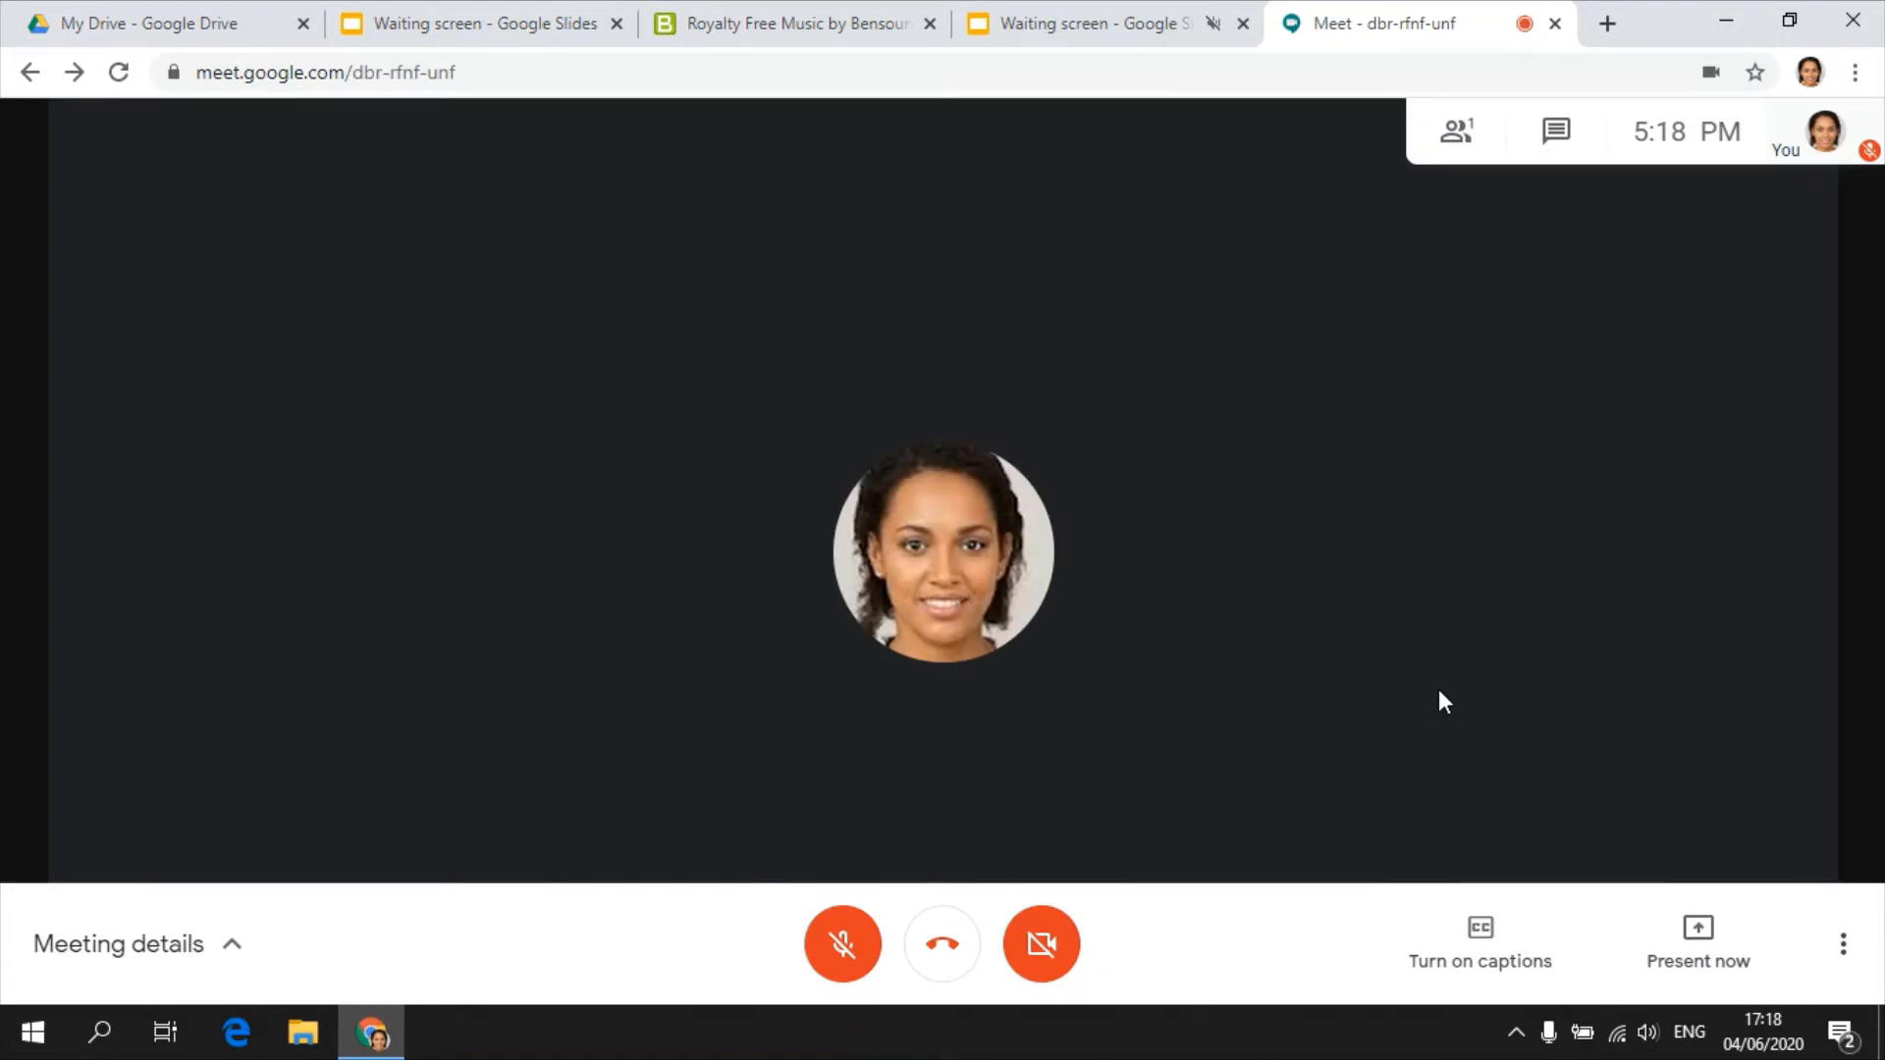
Present the published Waiting screen tab again, keeping audio sharing enabled.
left_click(1693, 931)
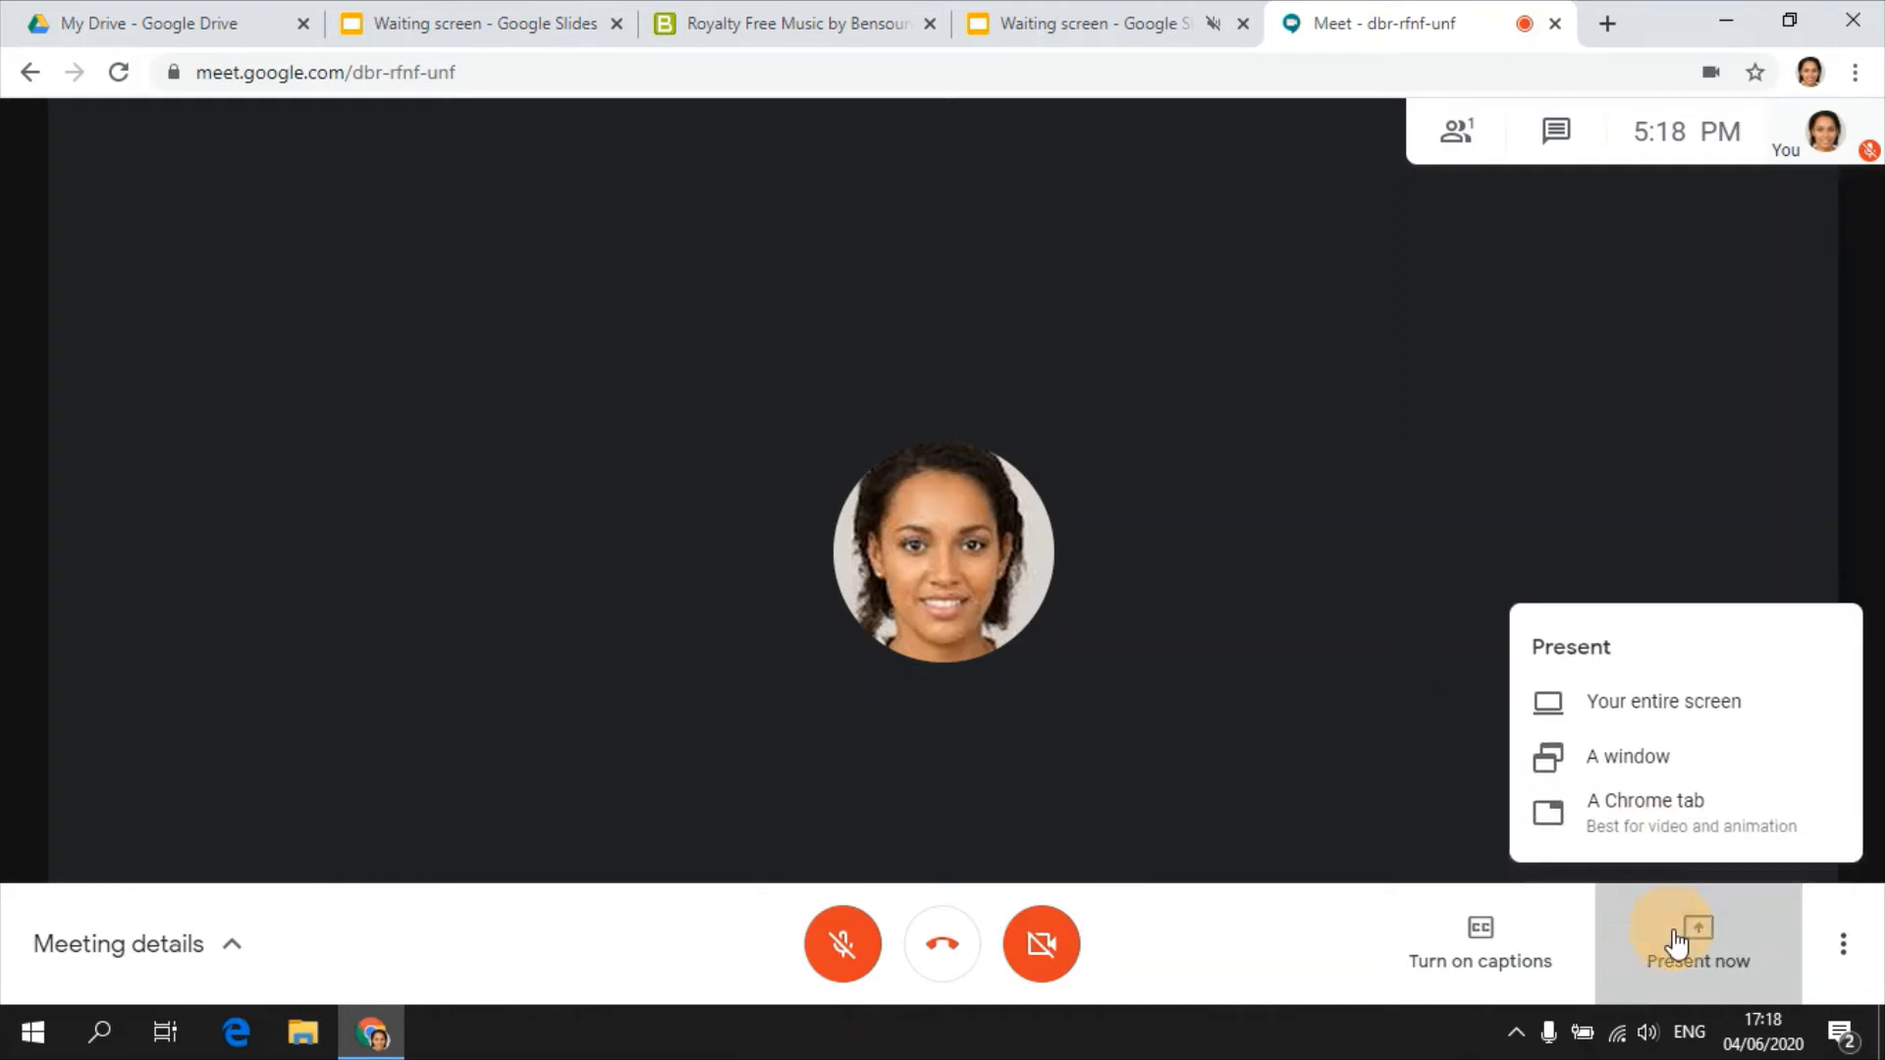
left_click(1667, 813)
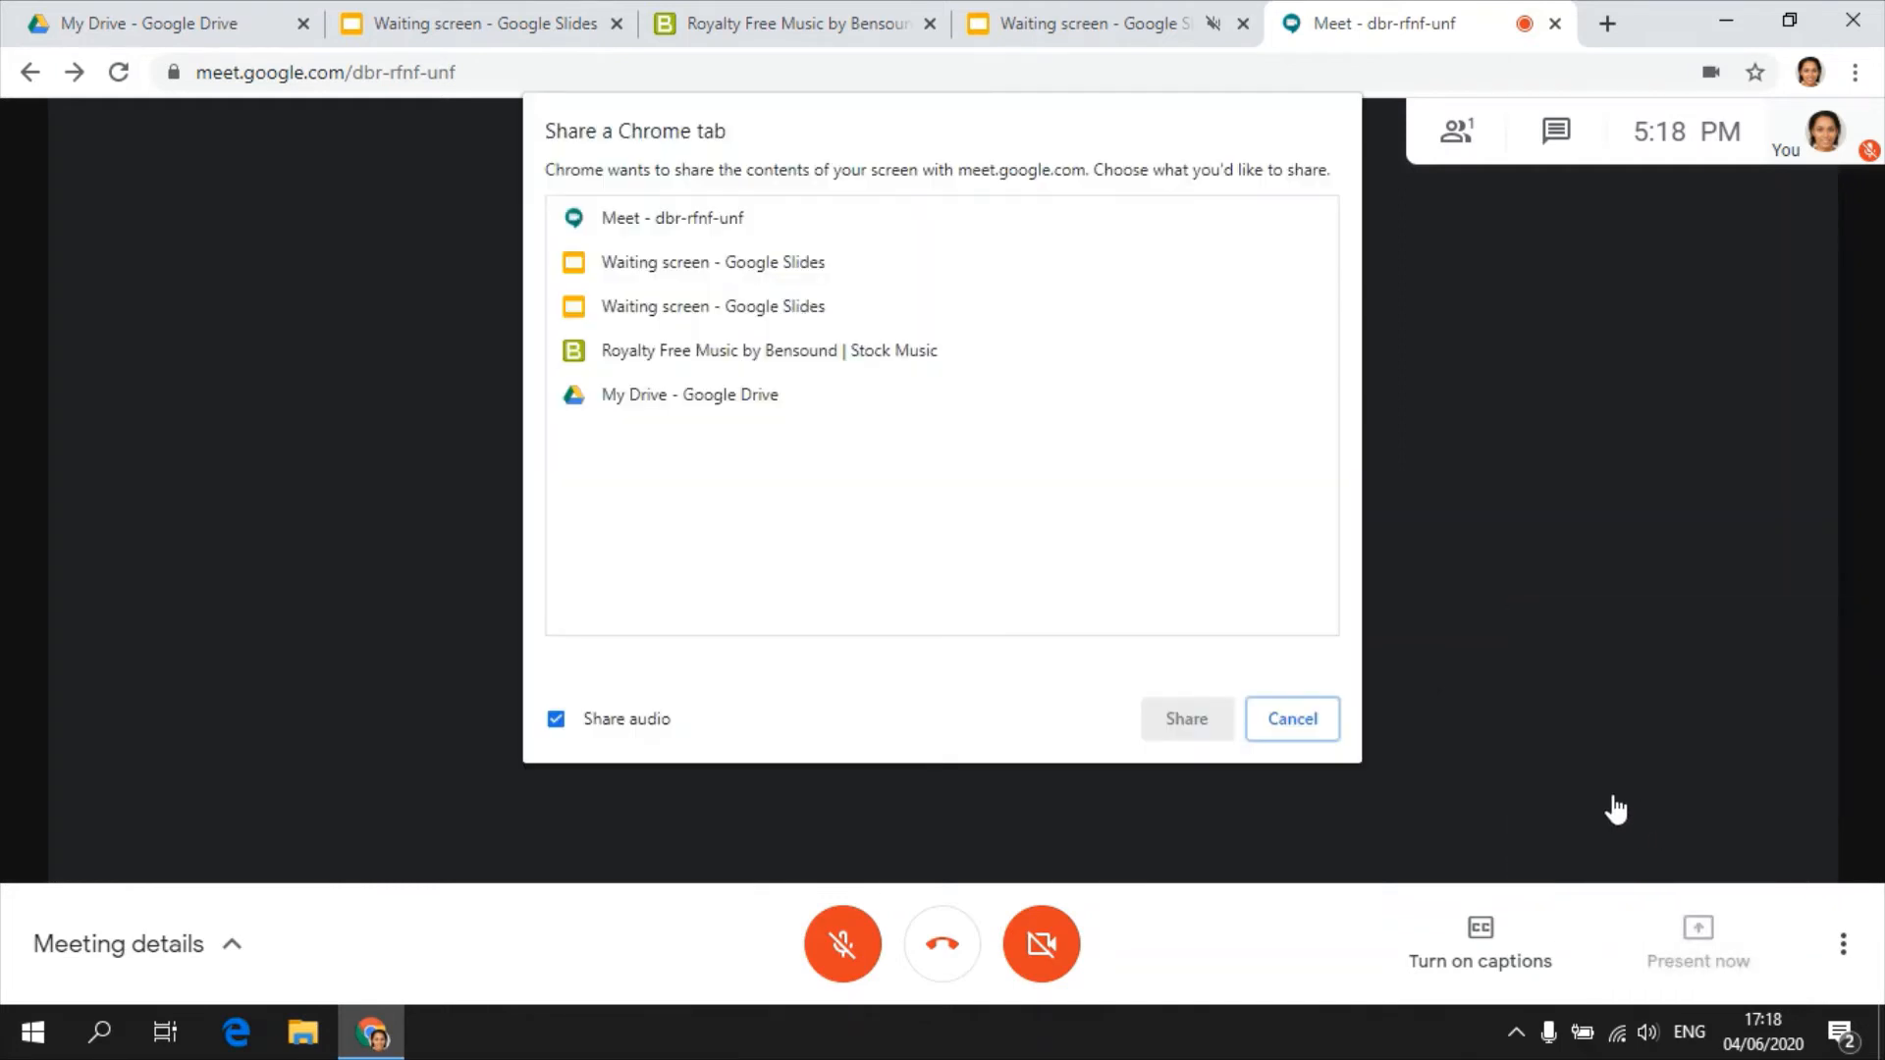
left_click(646, 273)
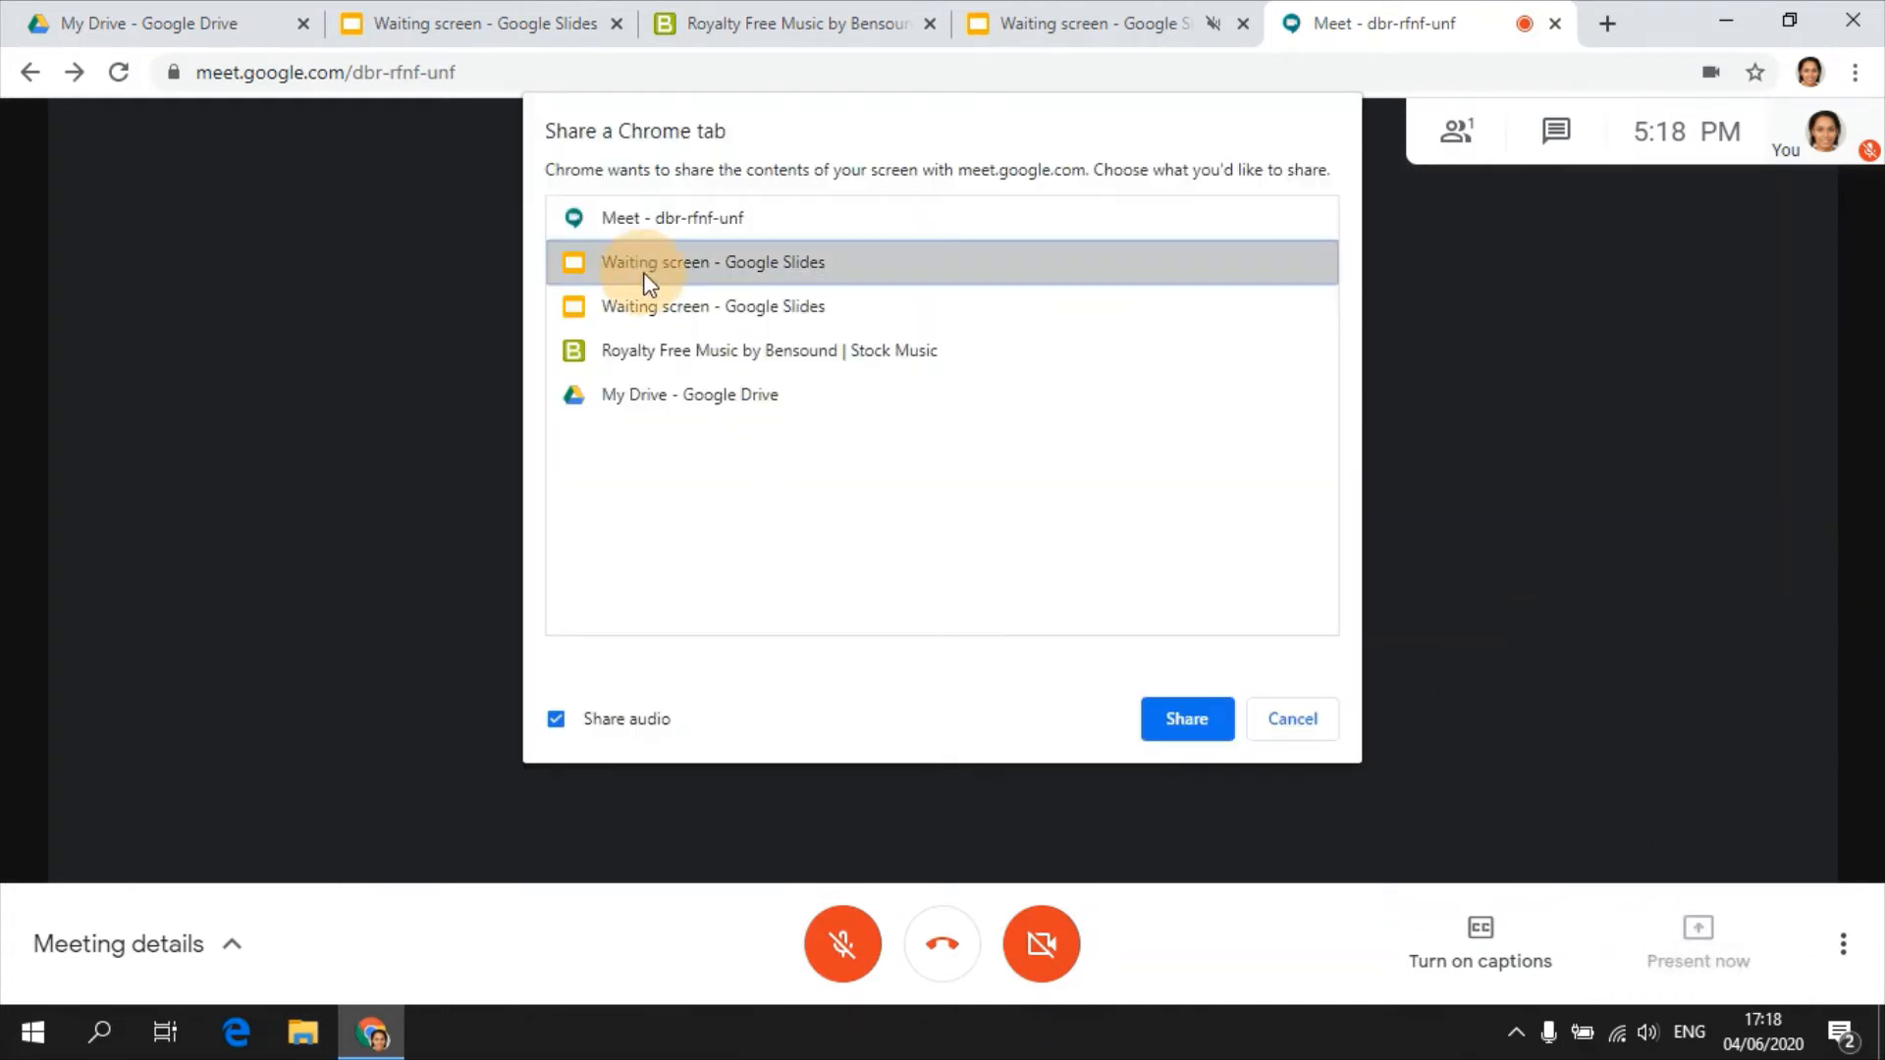
left_click(557, 719)
left_click(558, 720)
left_click(1187, 719)
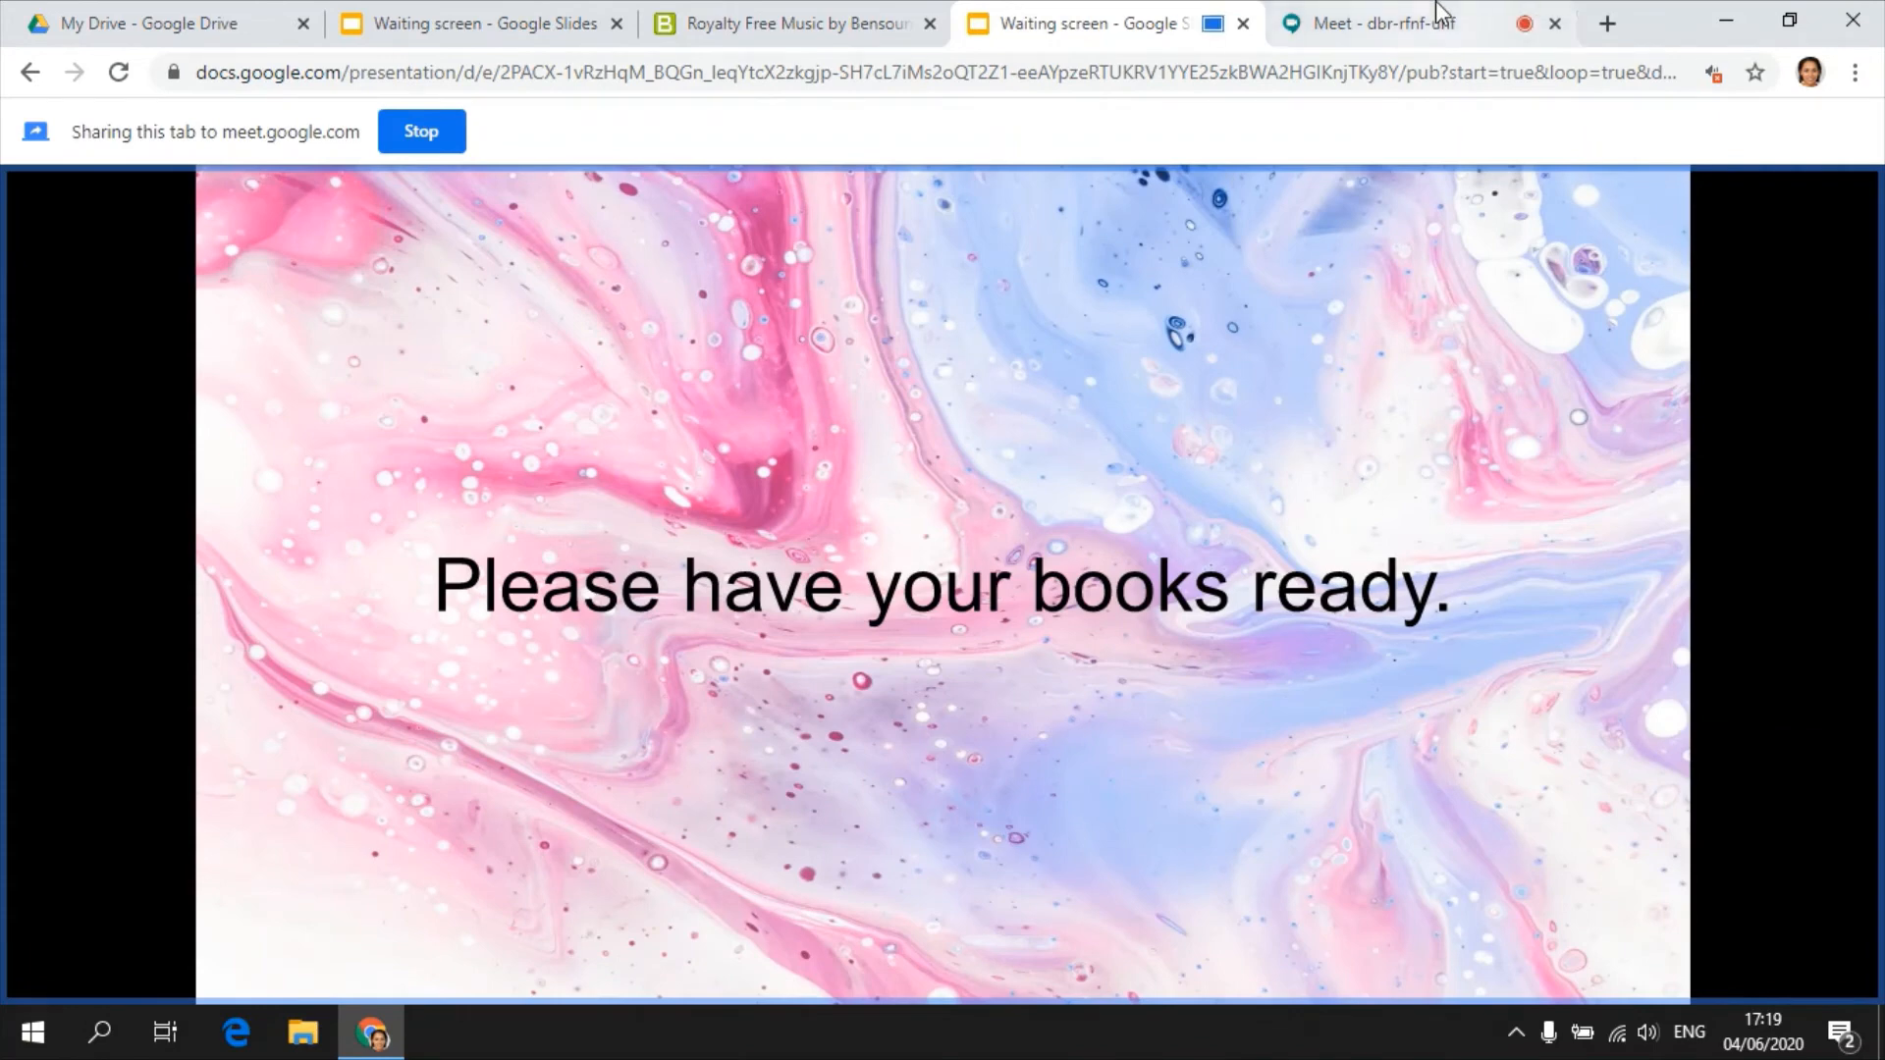
Turn off the presentation audio in the meeting and view the shared slideshow enlarged.
left_click(1439, 13)
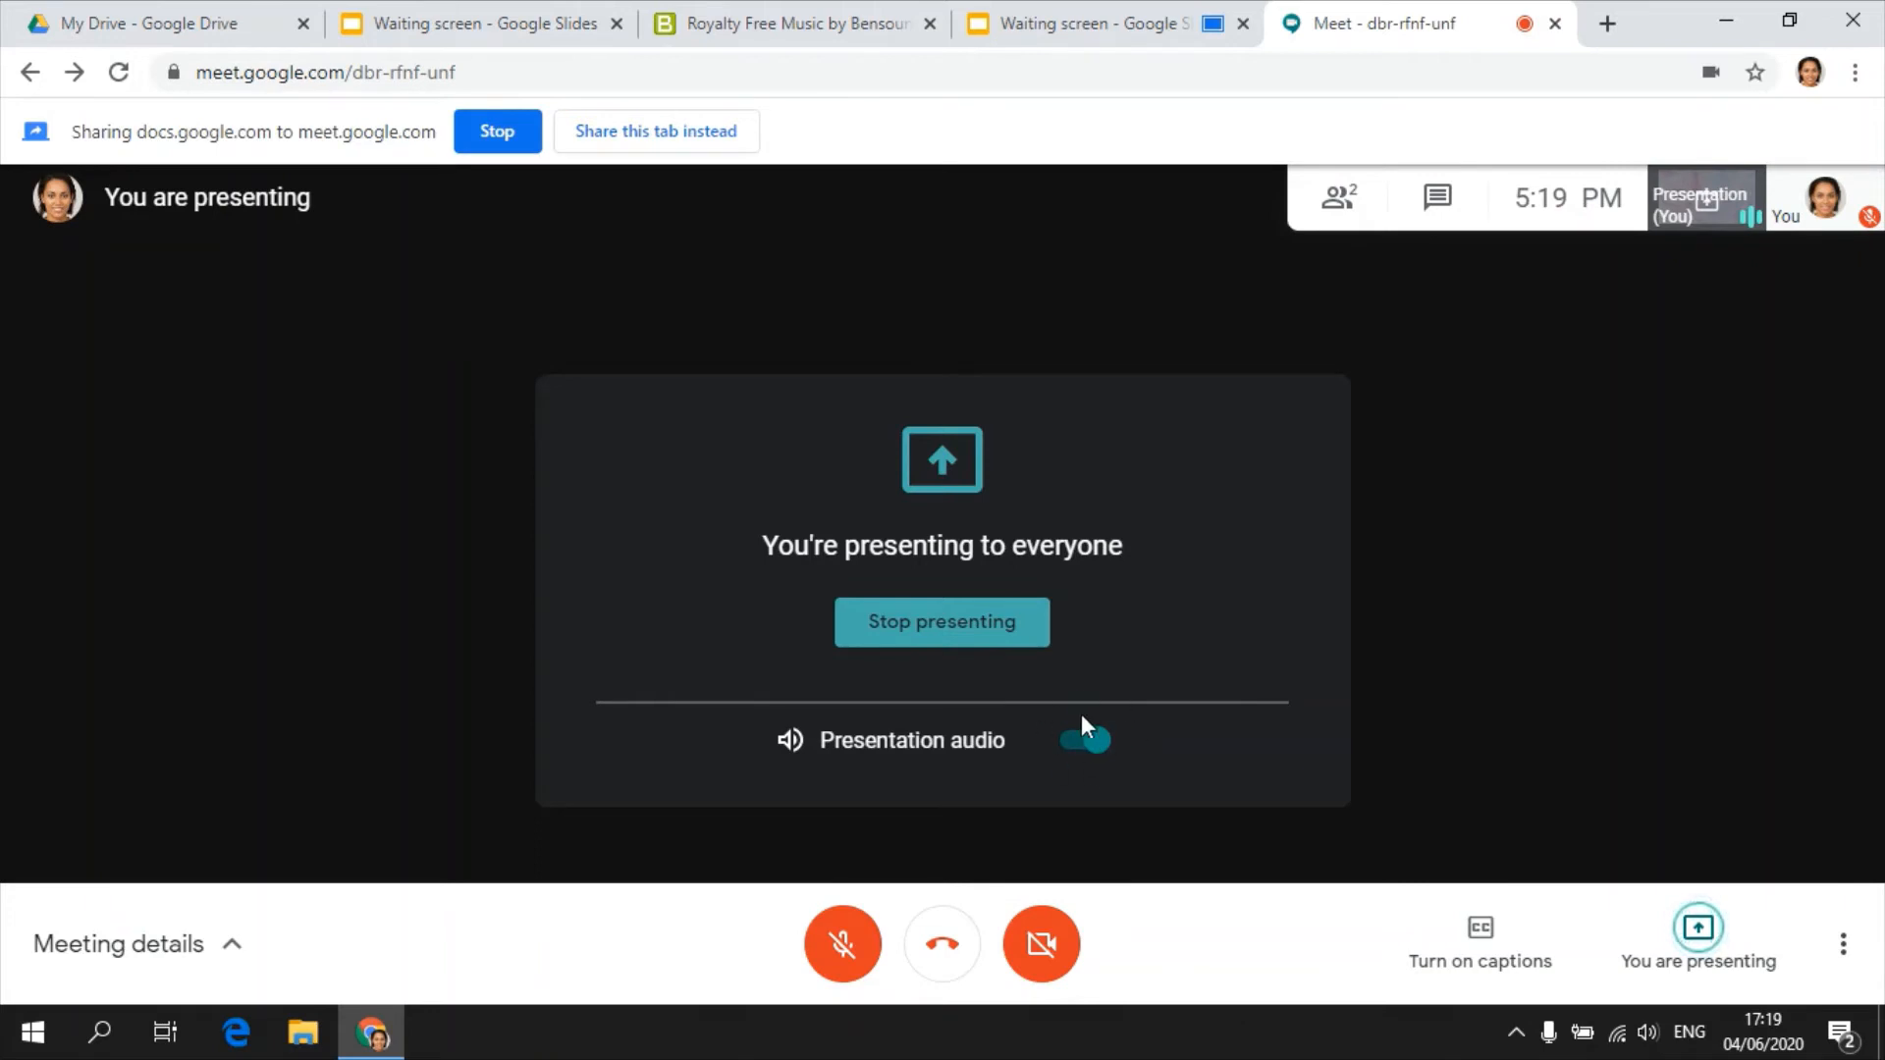
left_click(1104, 749)
left_click(1700, 218)
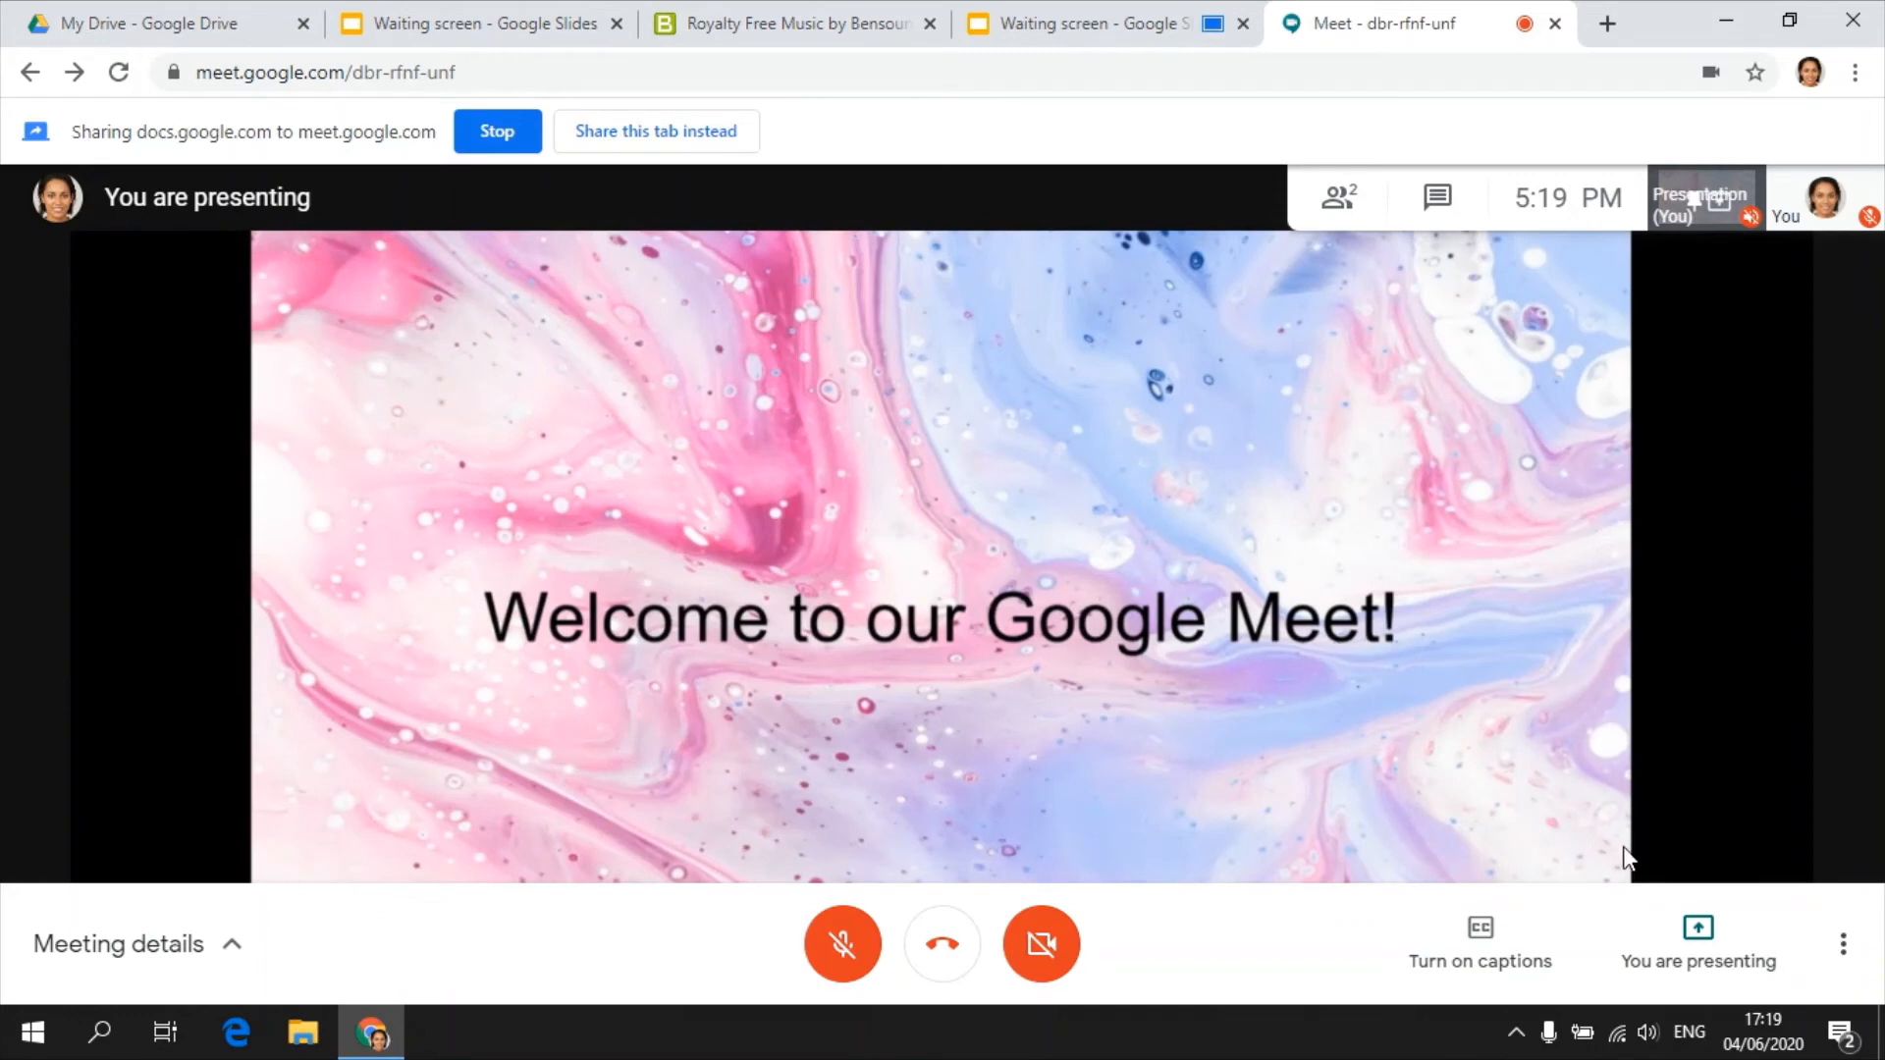
Close the Meet tab and the published slideshow tab.
left_click(1675, 923)
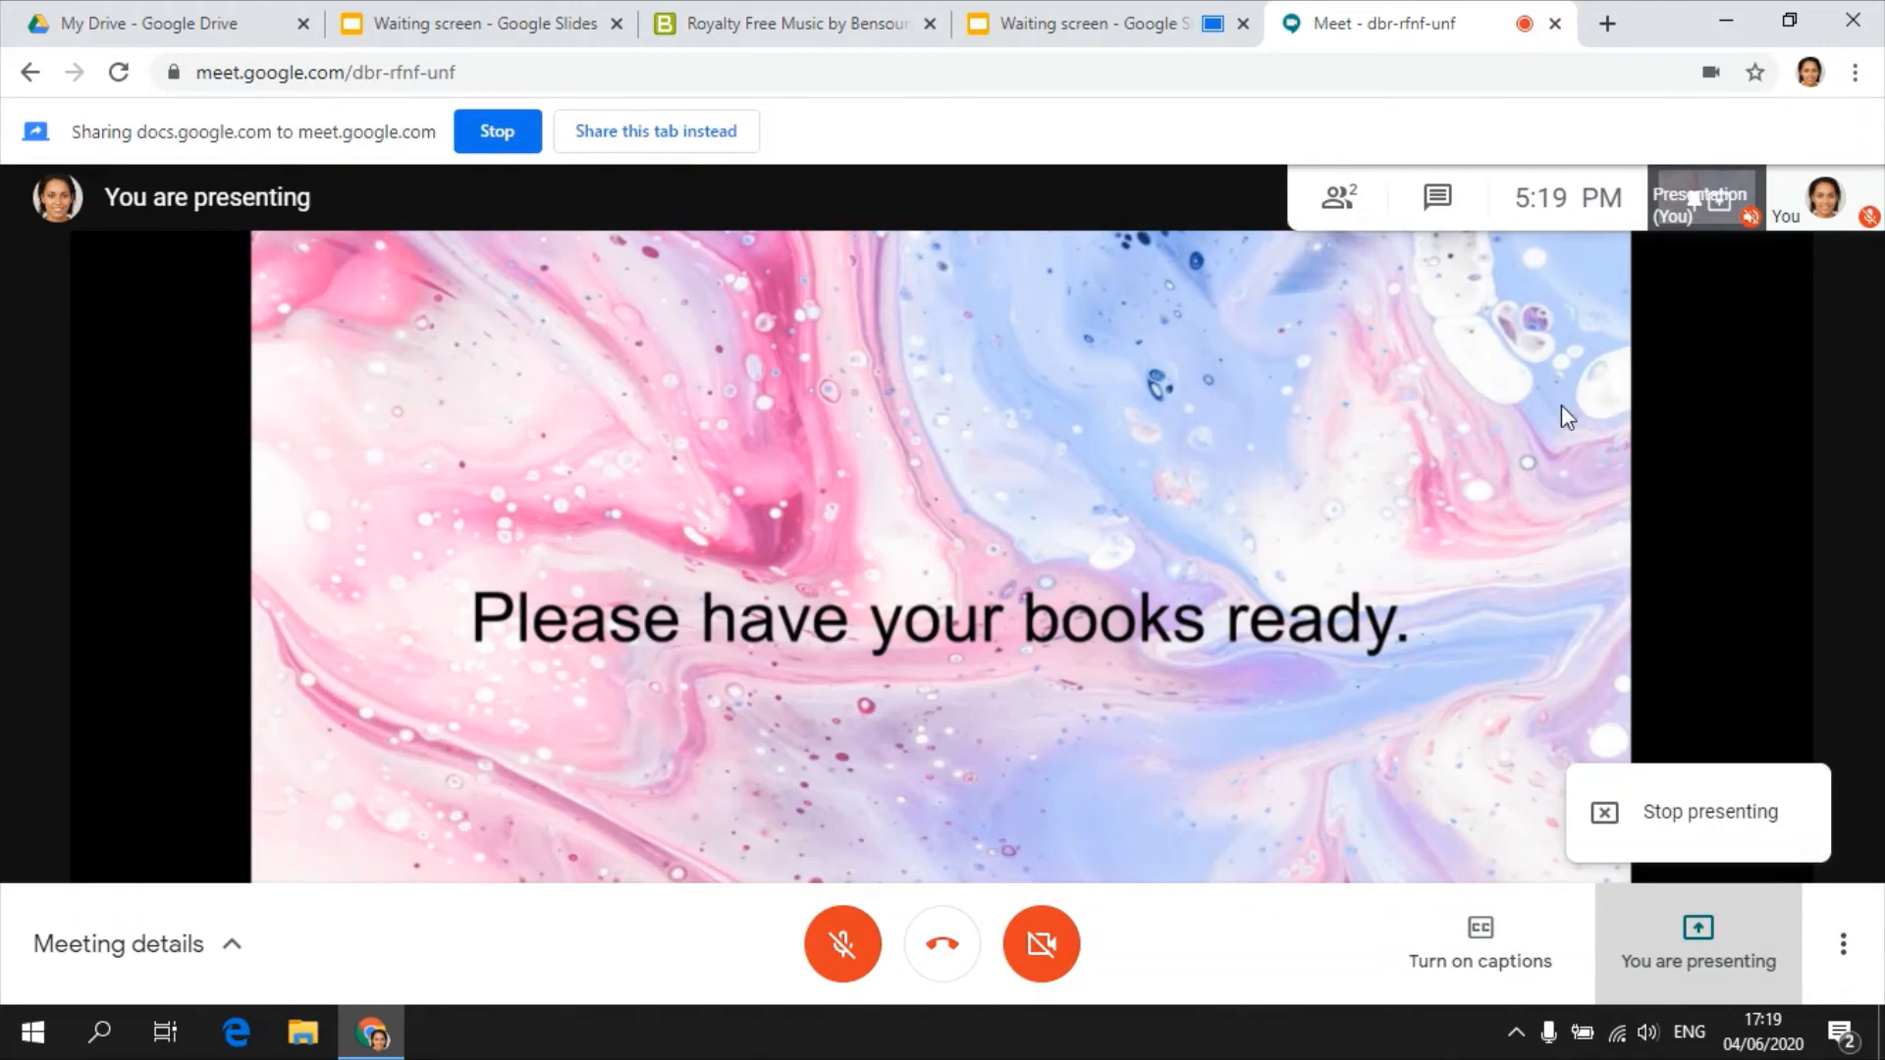
left_click(1555, 24)
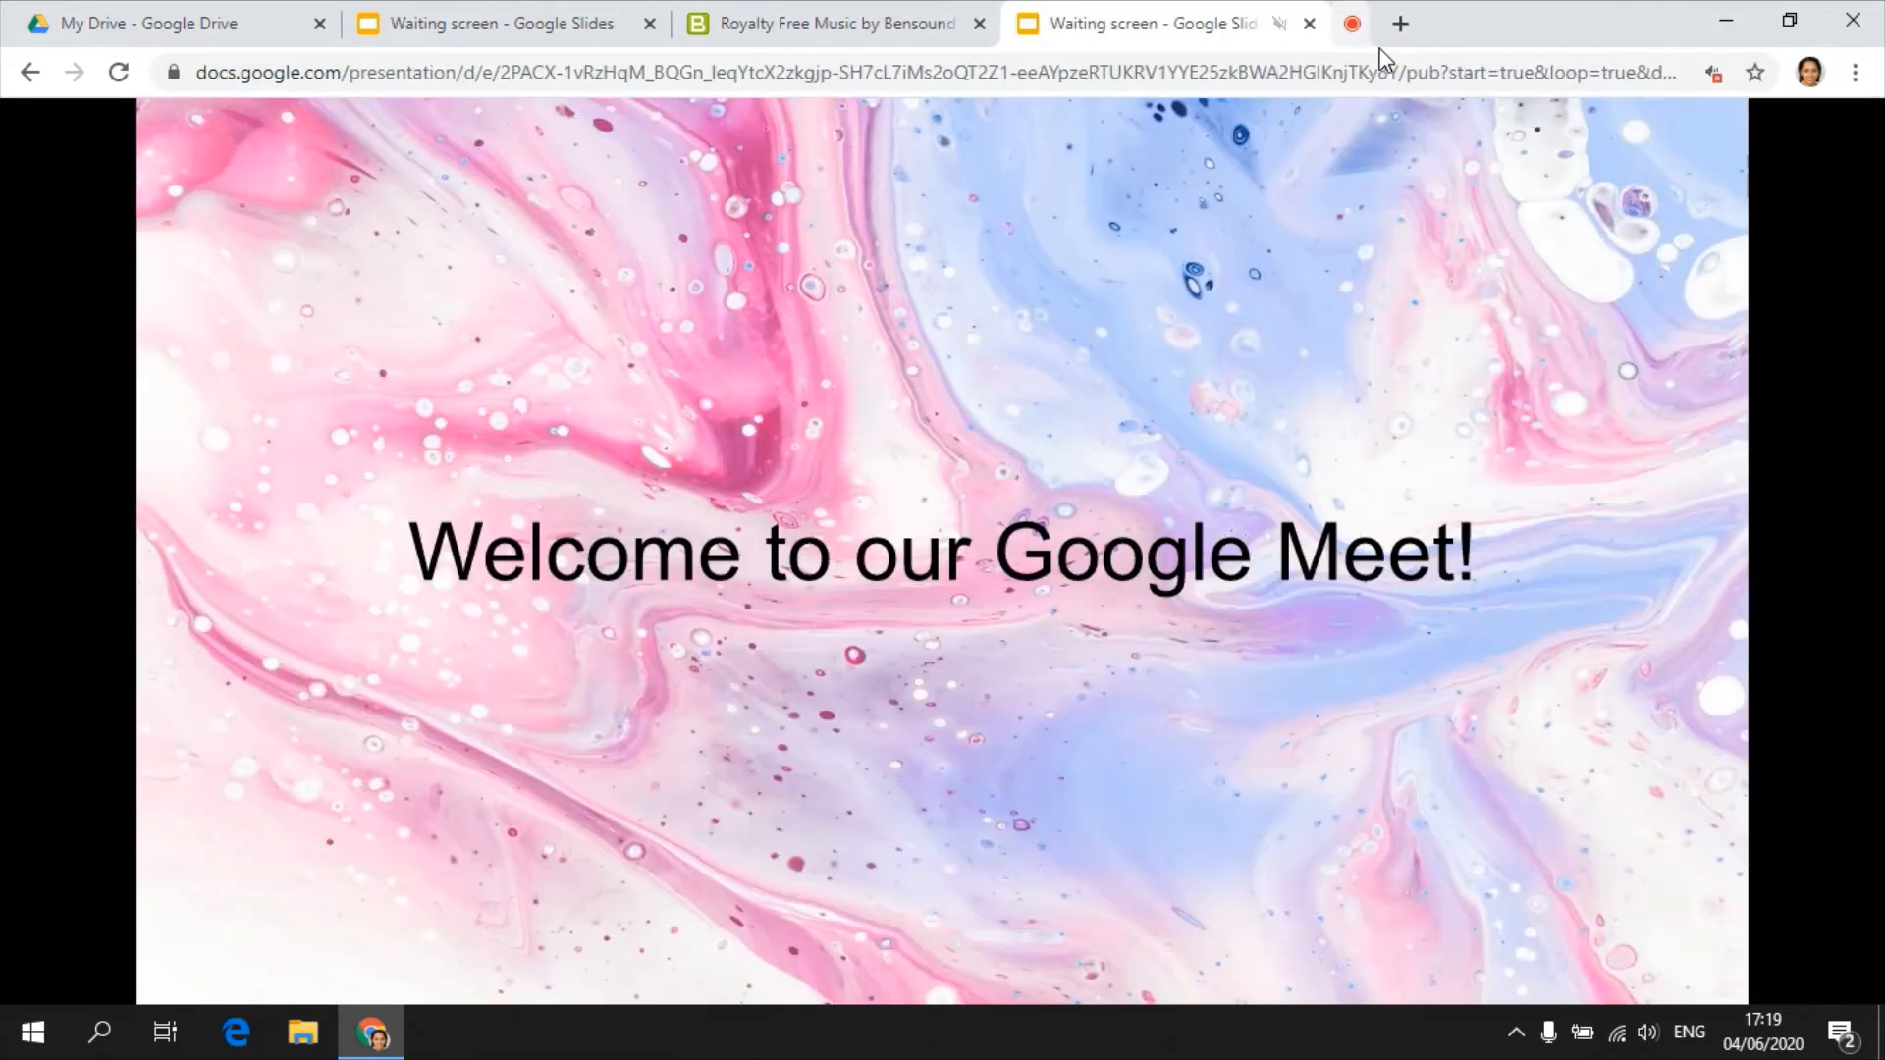
left_click(1308, 25)
Return to the Waiting screen editor, close the web publishing dialog and deselect the audio icon.
left_click(589, 20)
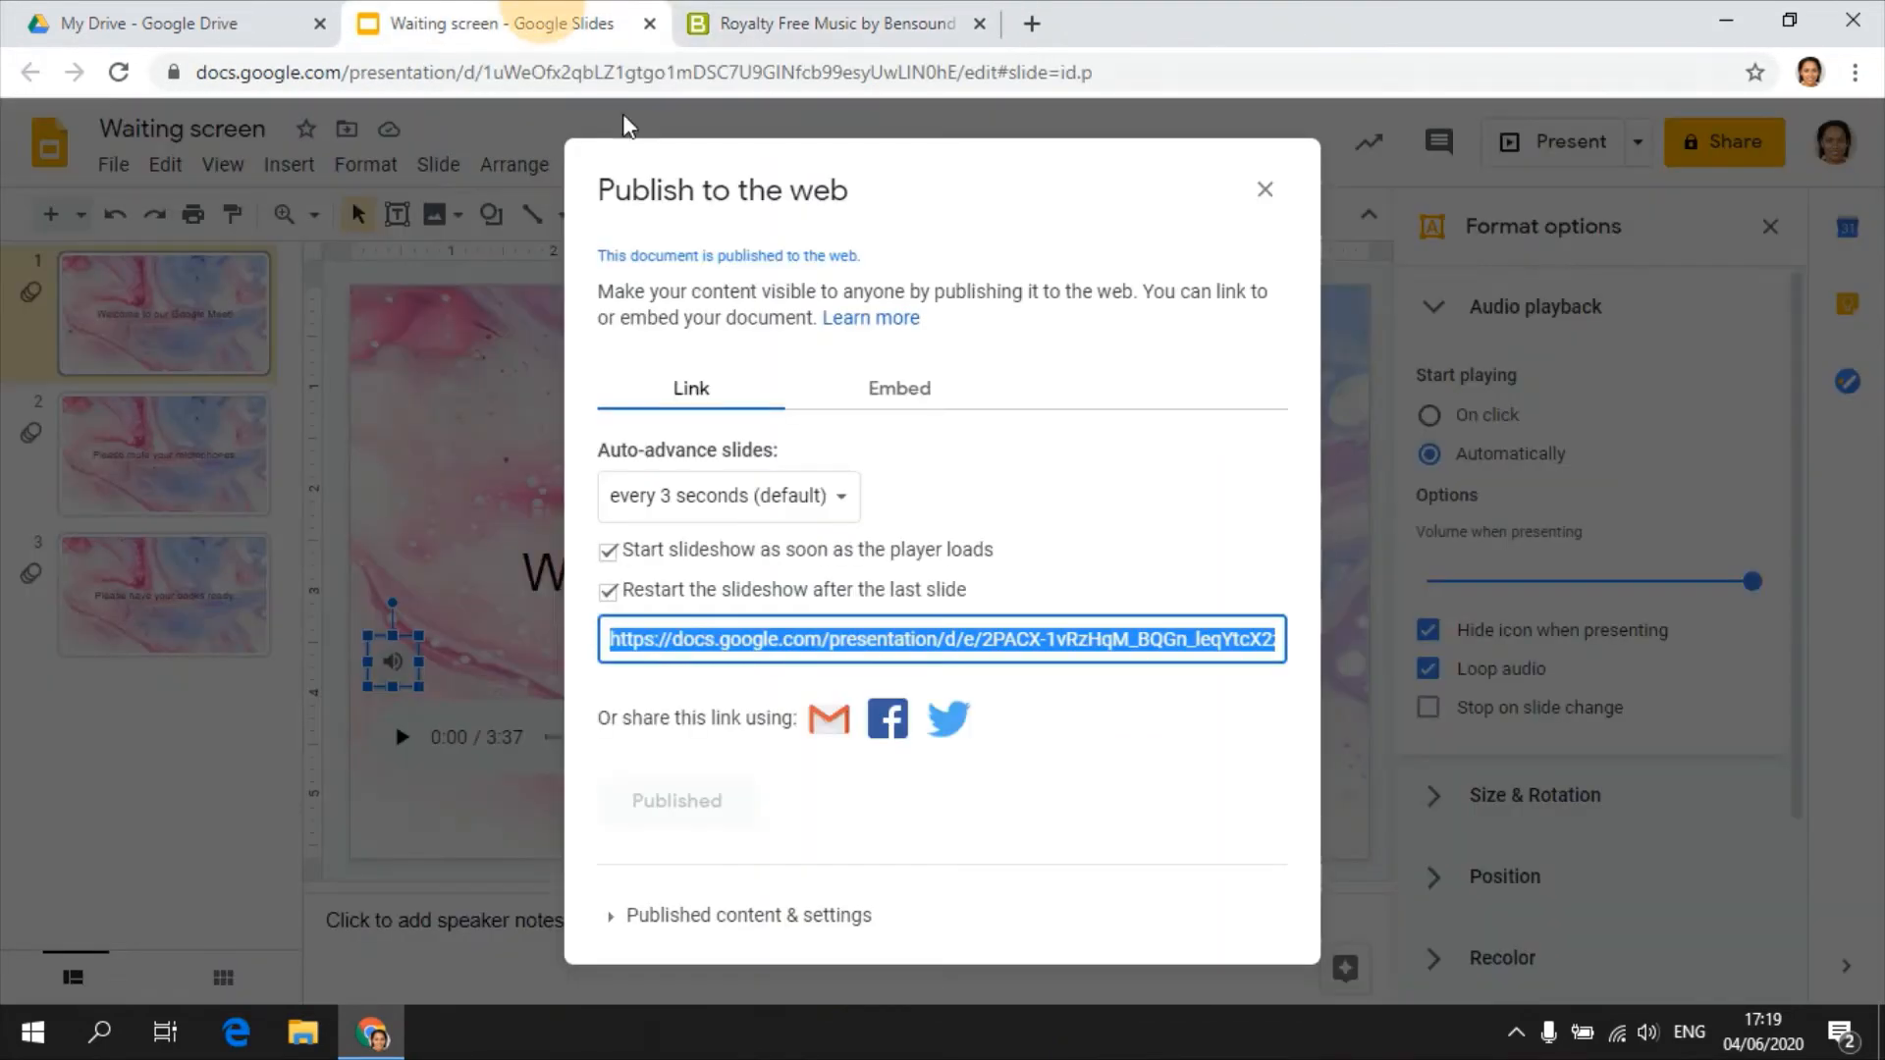
left_click(1265, 189)
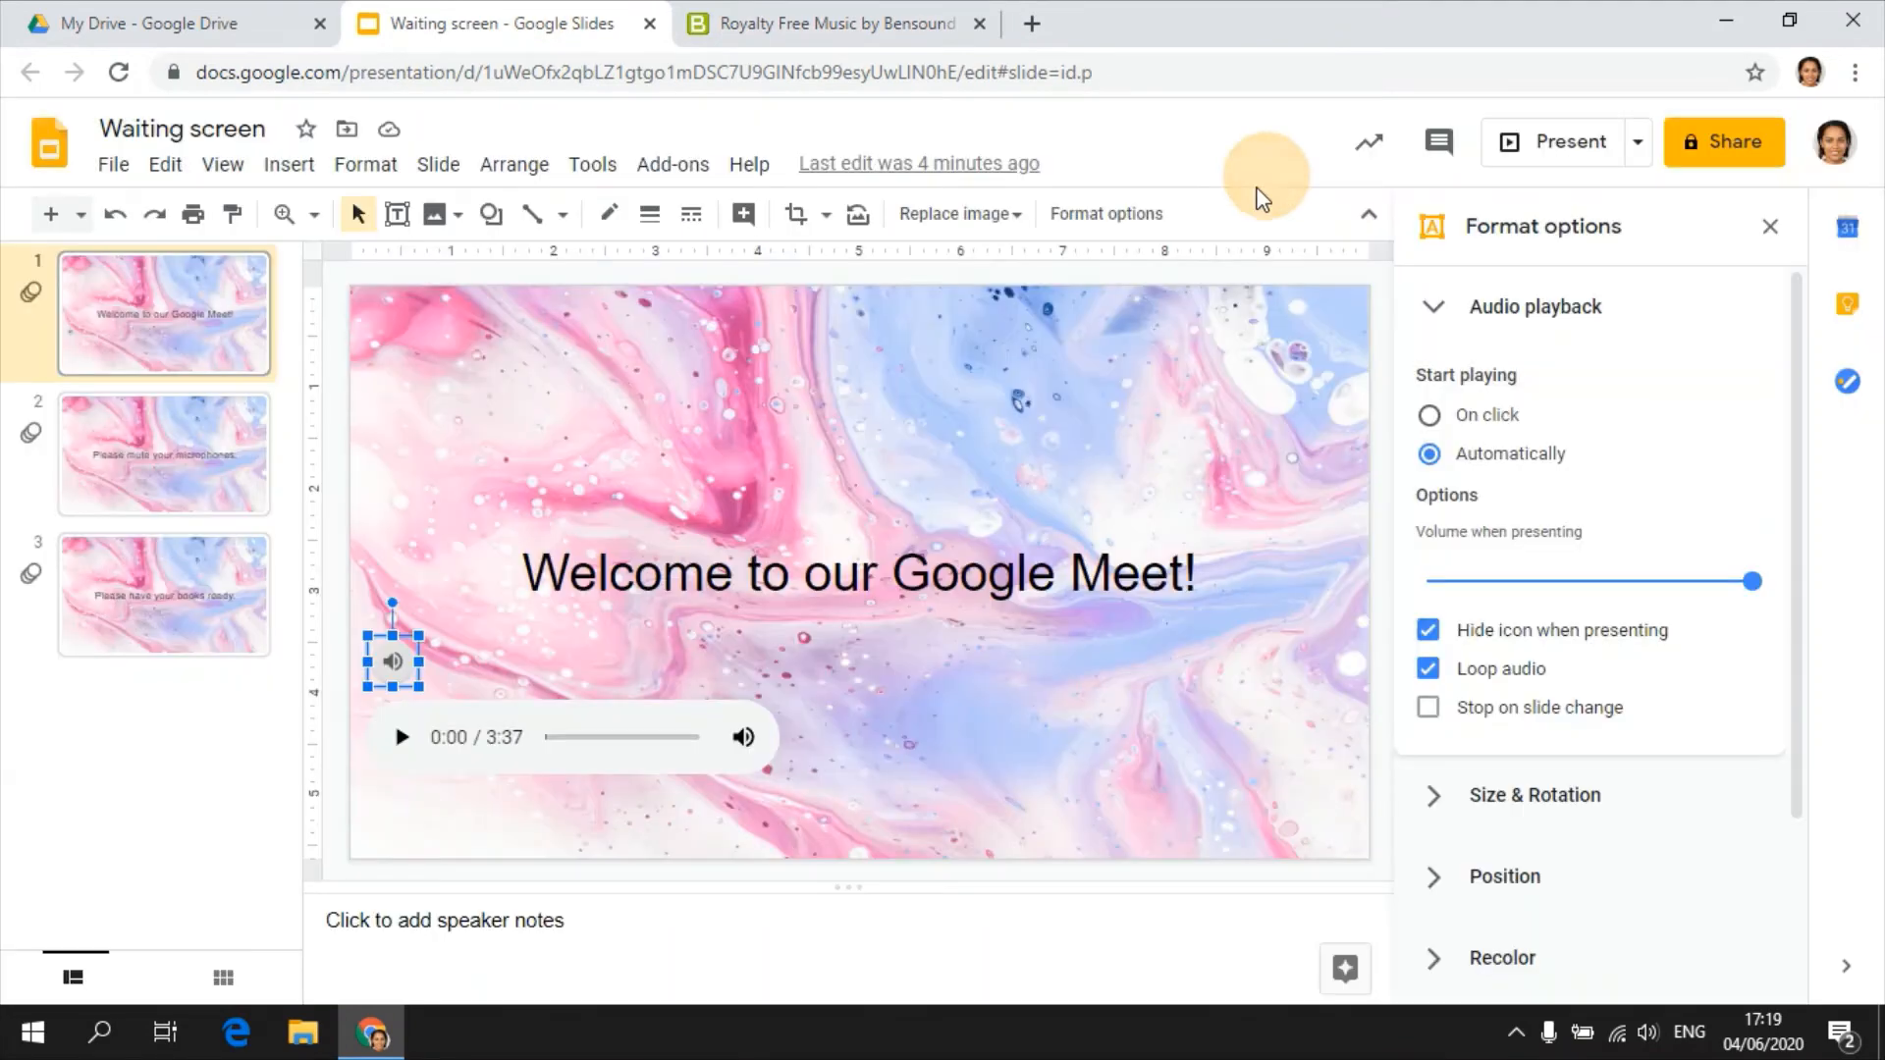
left_click(870, 397)
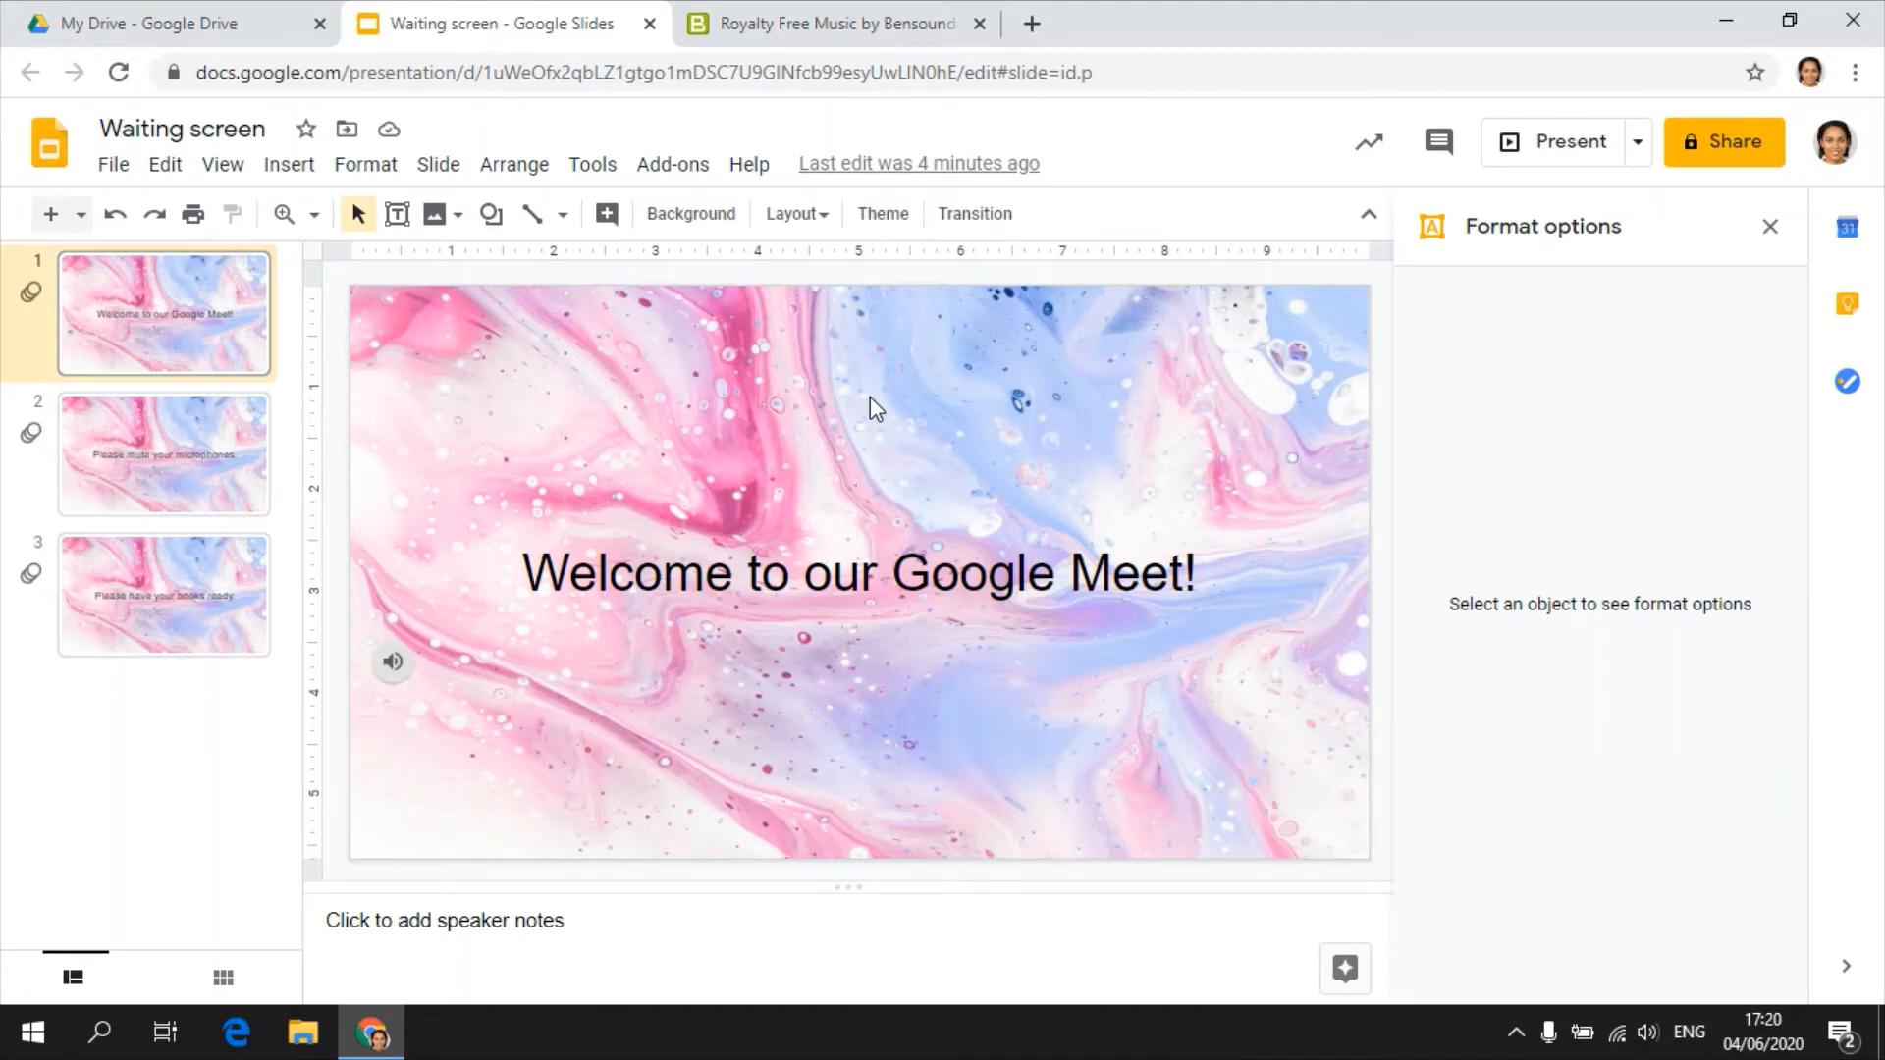
Insert the video Counter - 10350.mp4 from My Drive on slide 1 and centre it below the welcome text.
left_click(294, 167)
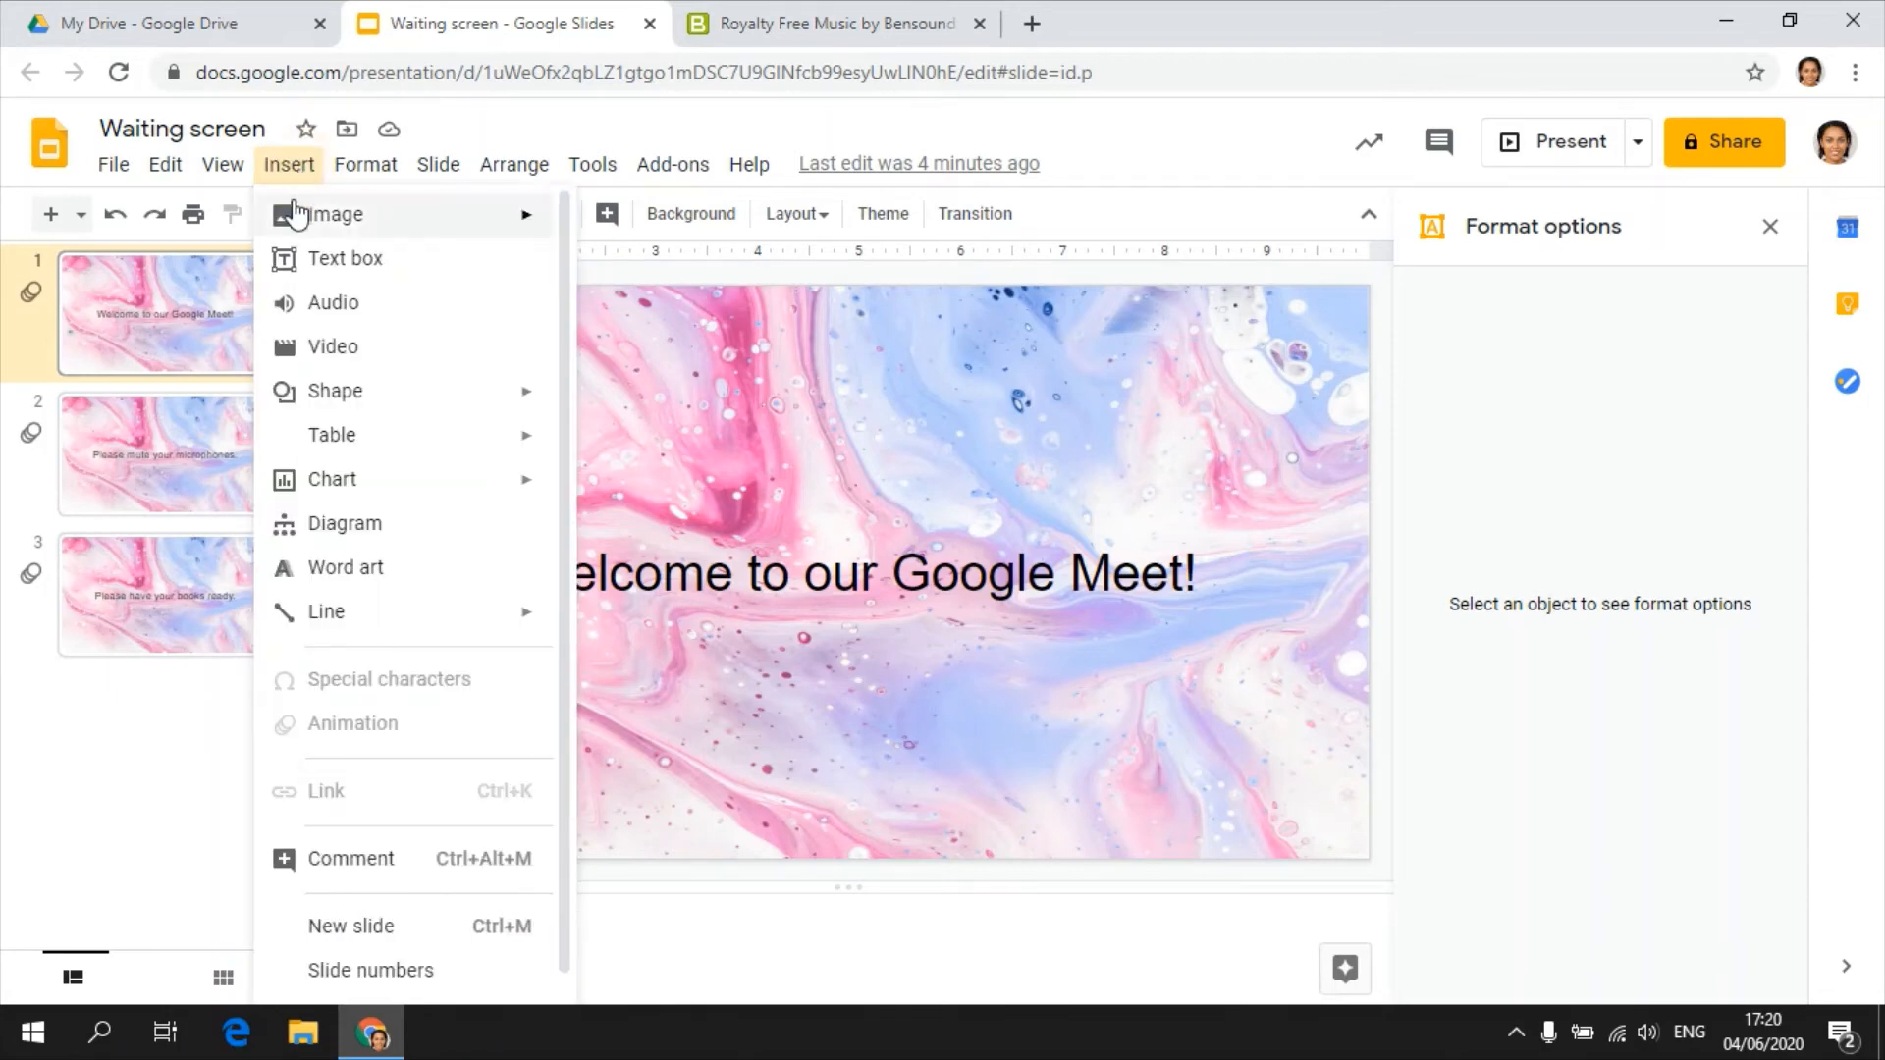
left_click(336, 346)
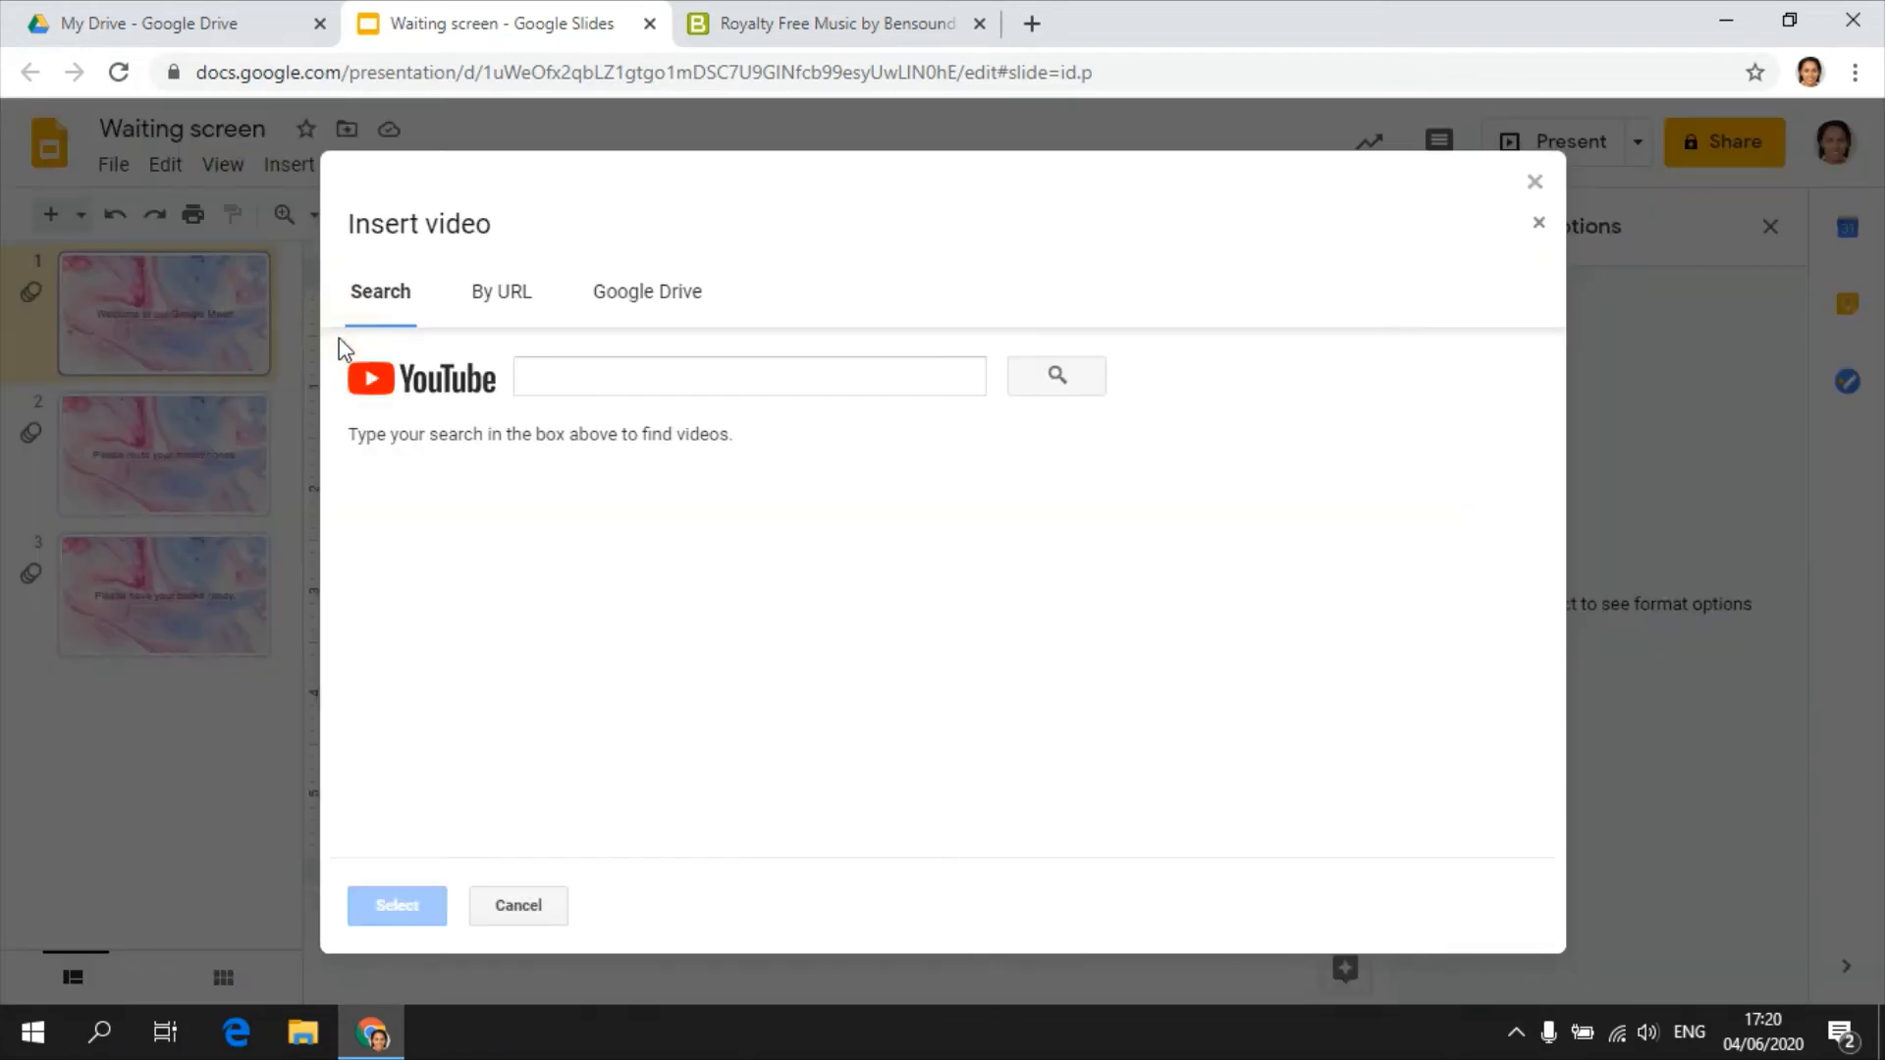
left_click(614, 295)
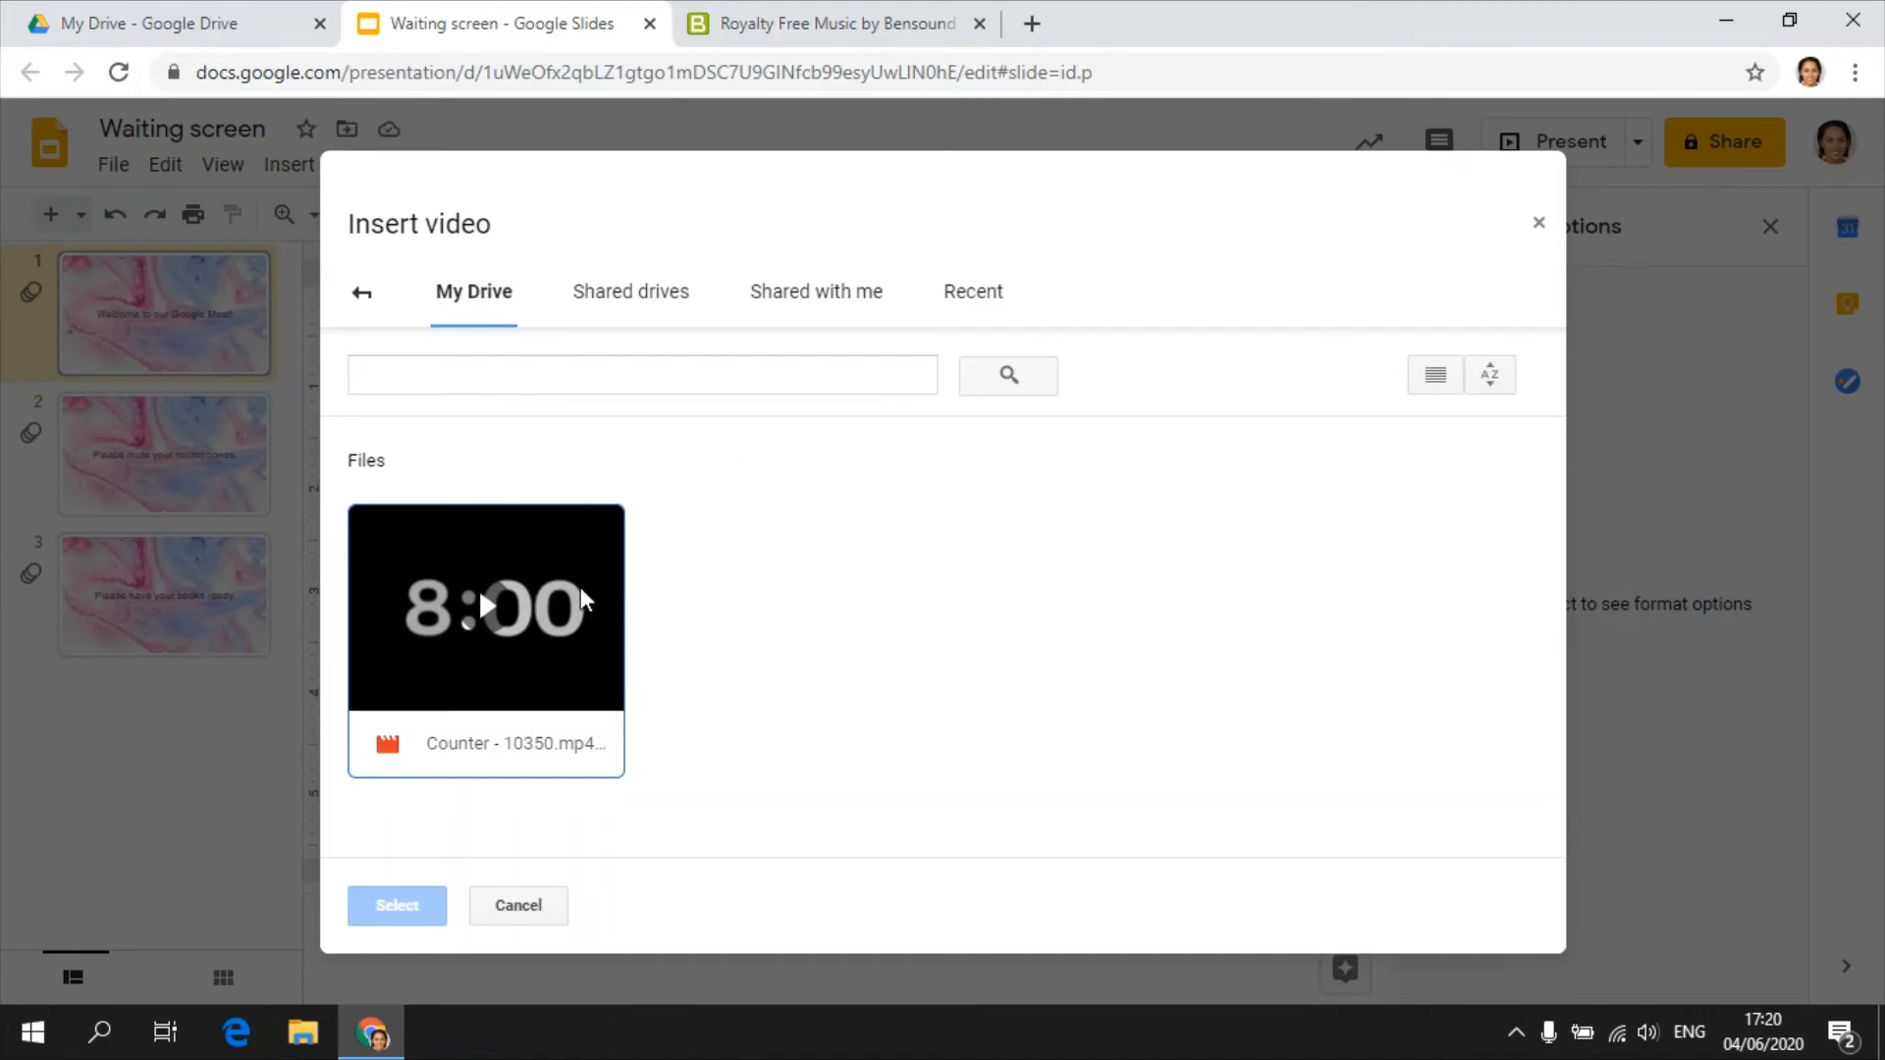
left_click(530, 547)
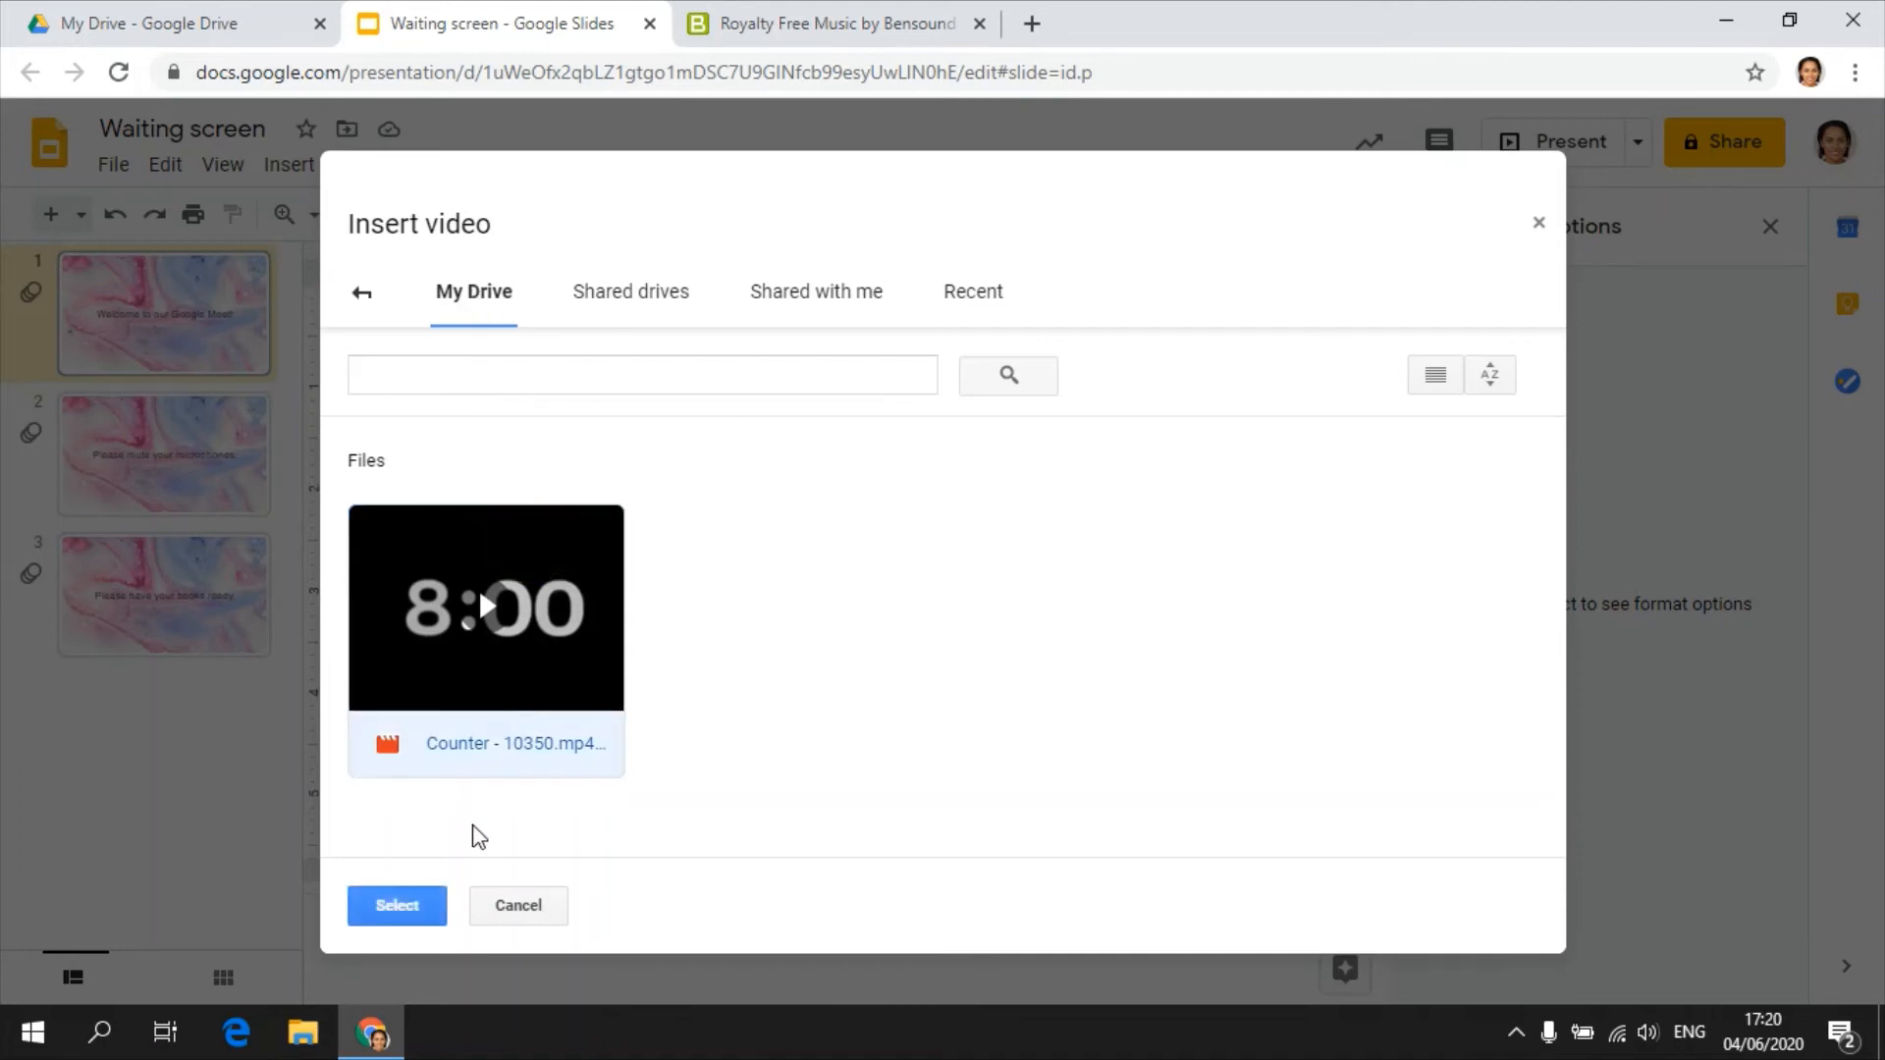
left_click(422, 901)
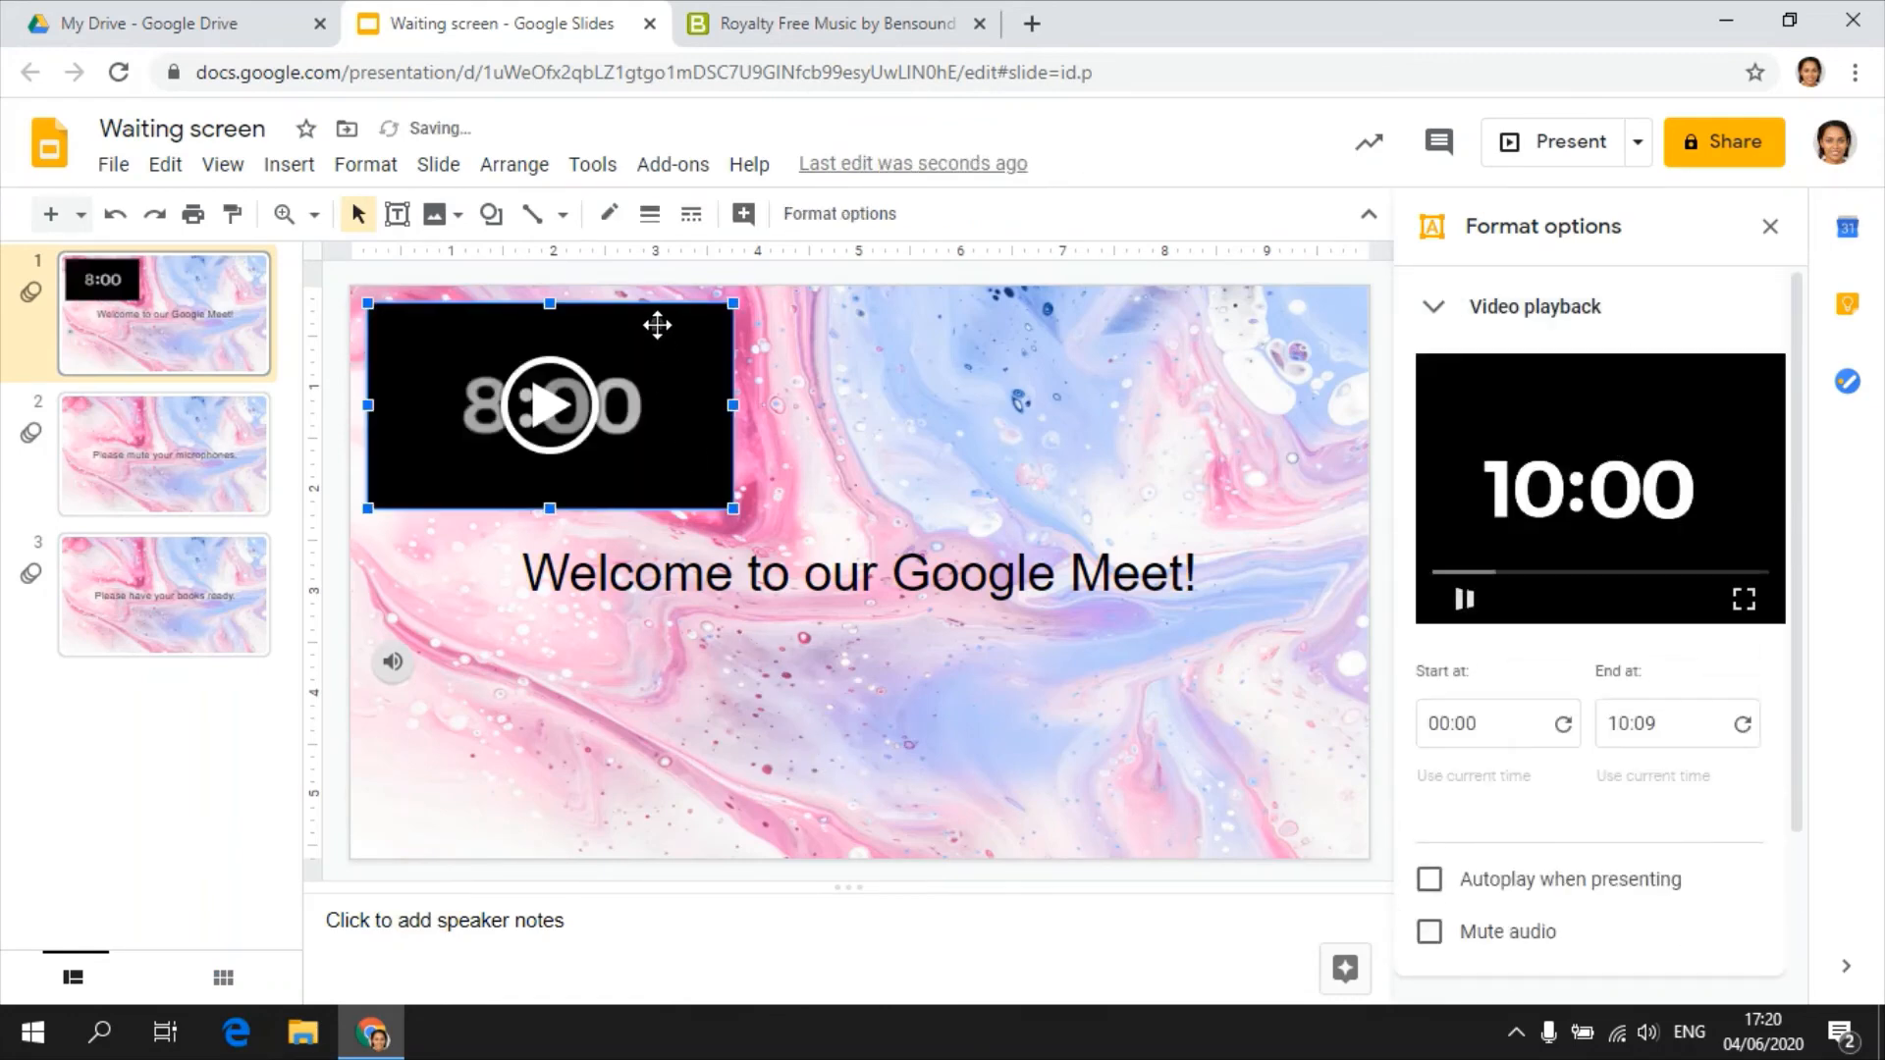
left_click_drag(655, 329, 965, 664)
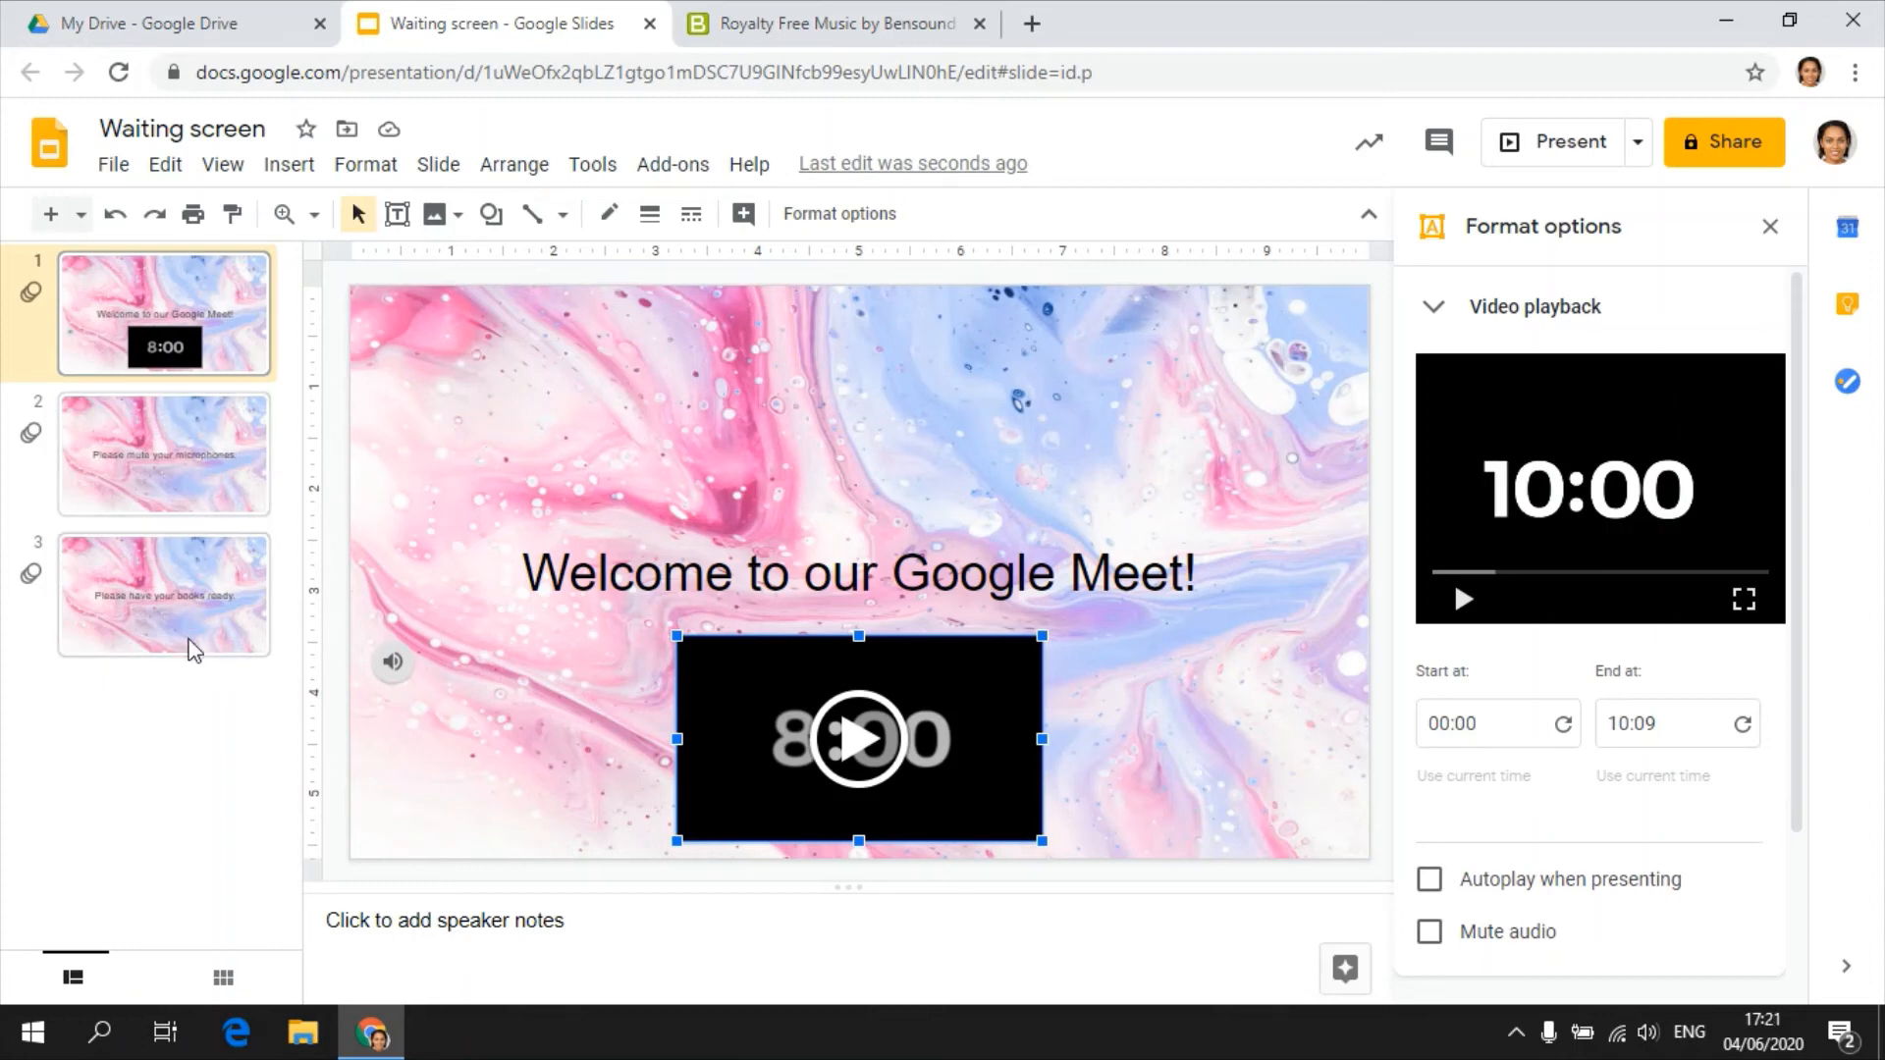
Copy "Please mute your microphones." from slide 2 and paste it as a second line under the welcome text on slide 1.
left_click(194, 457)
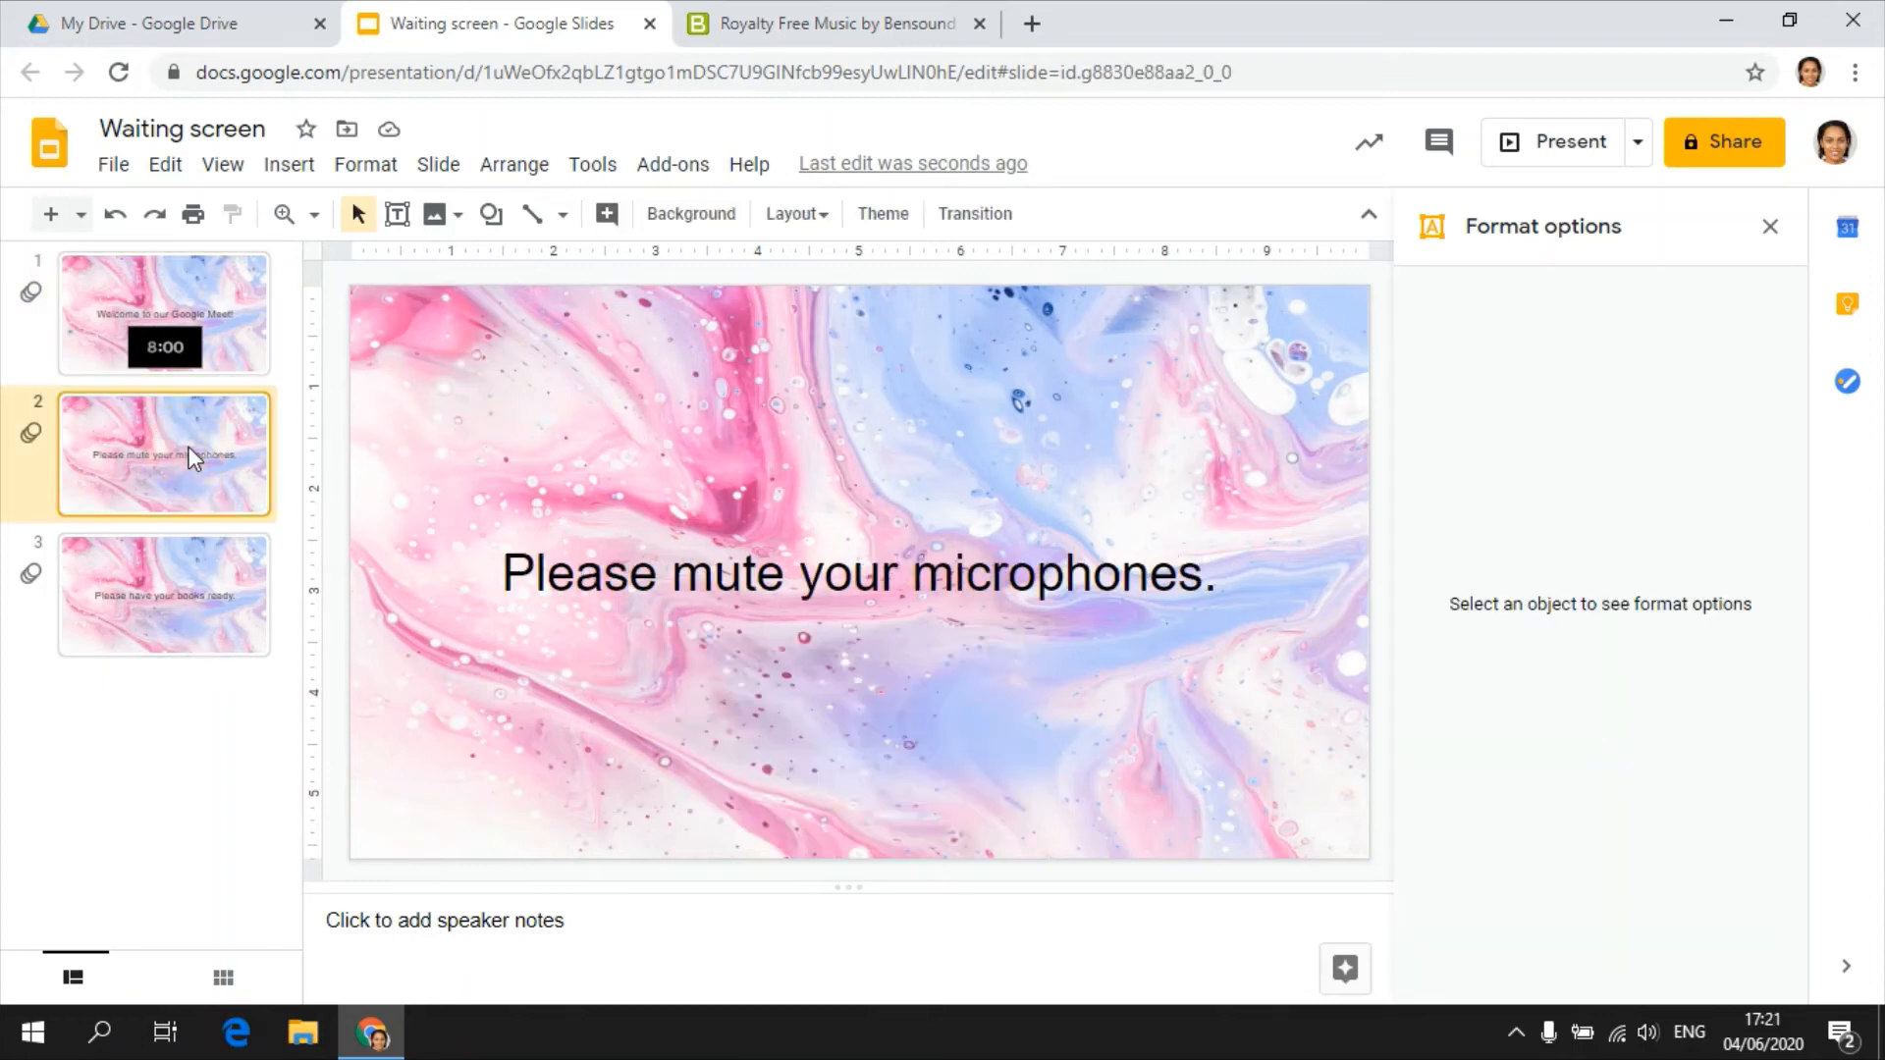
left_click_drag(509, 575, 1243, 583)
key("ctrl+c")
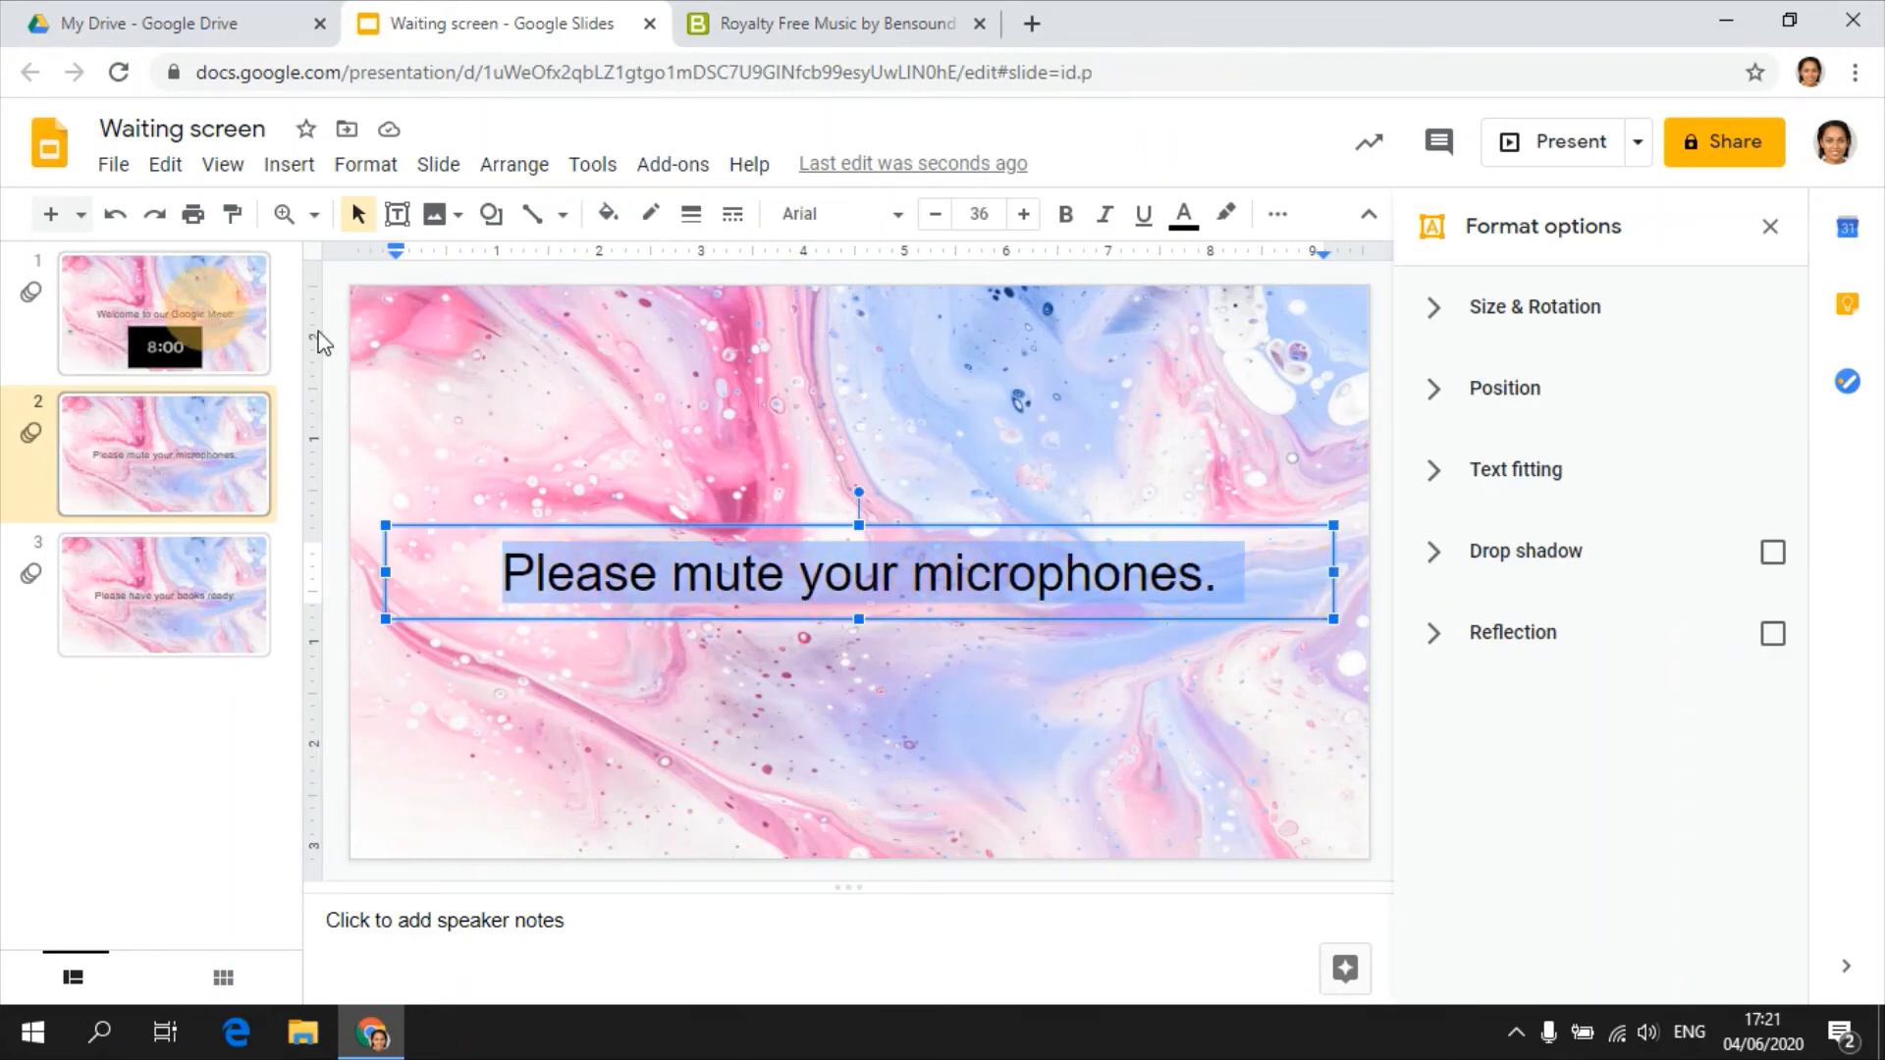
left_click(196, 324)
left_click(1208, 557)
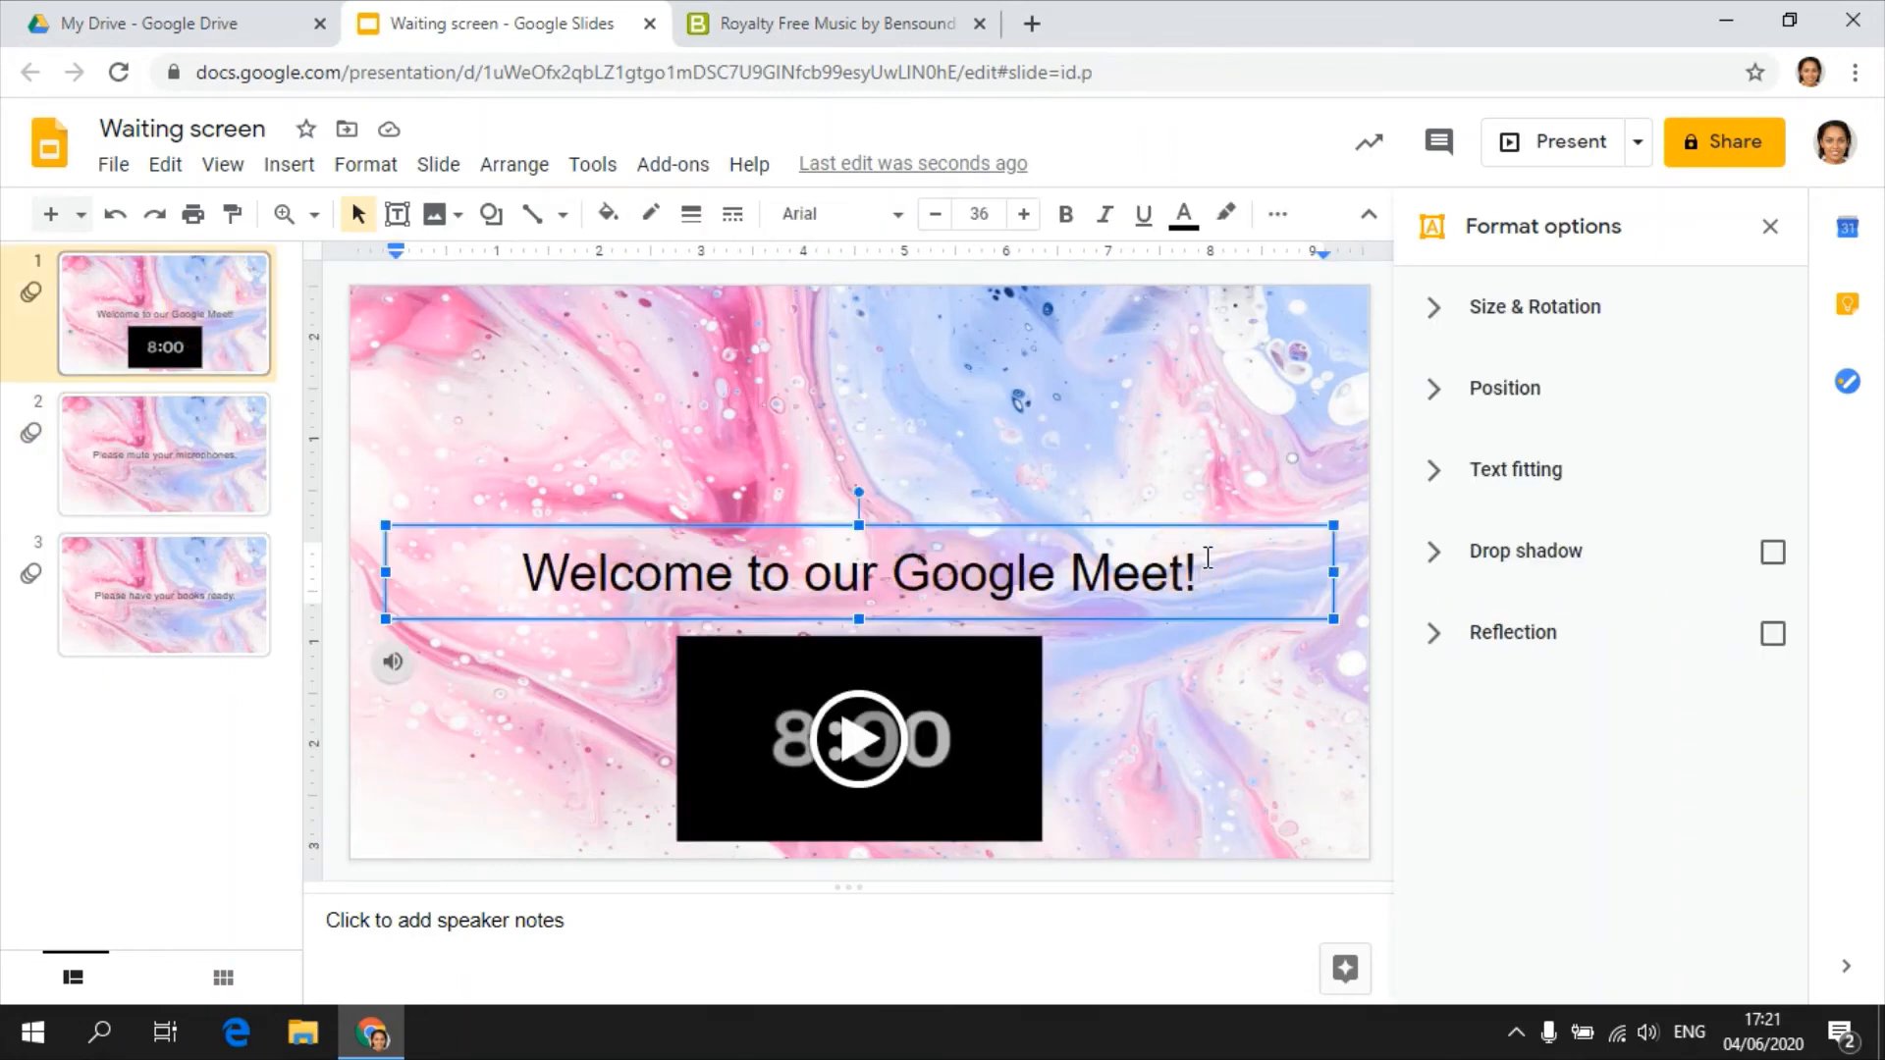
key("Return")
key("ctrl+v")
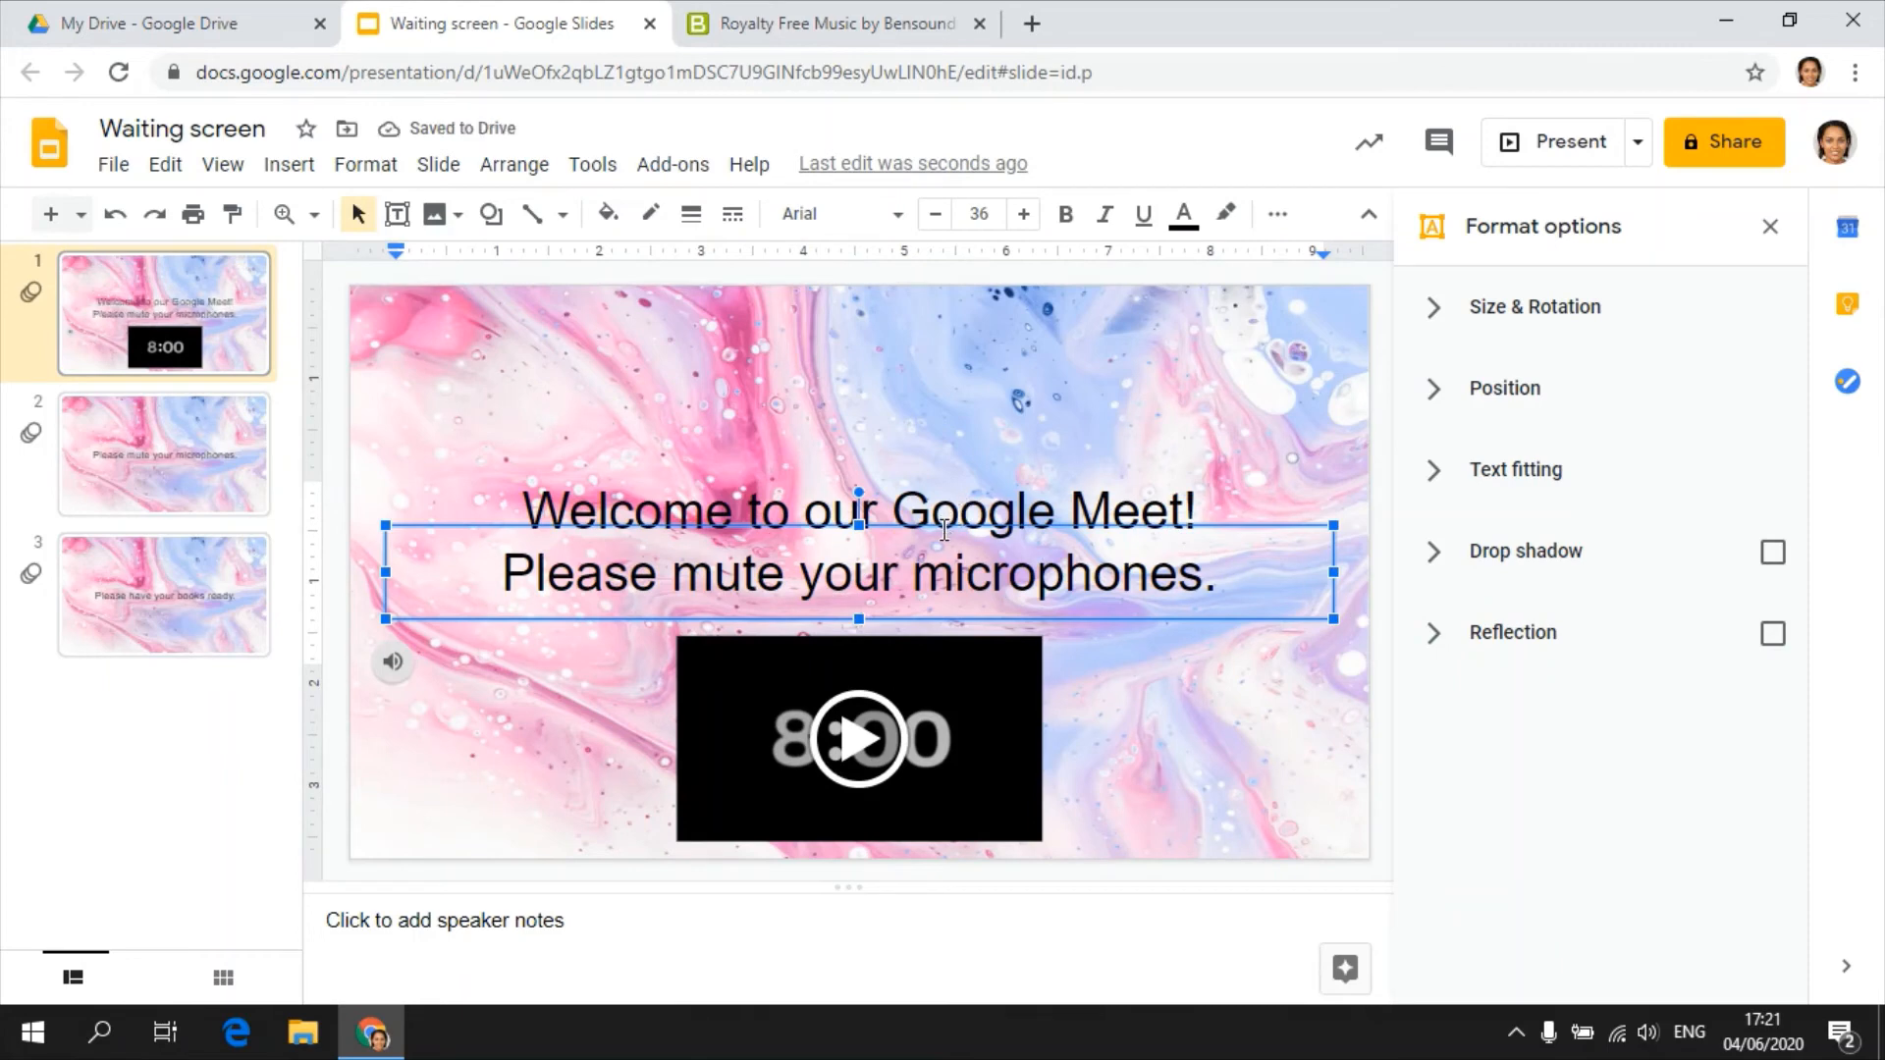
Move the two-line text box on slide 1 up into the slide's upper half, away from the countdown video.
left_click(1169, 412)
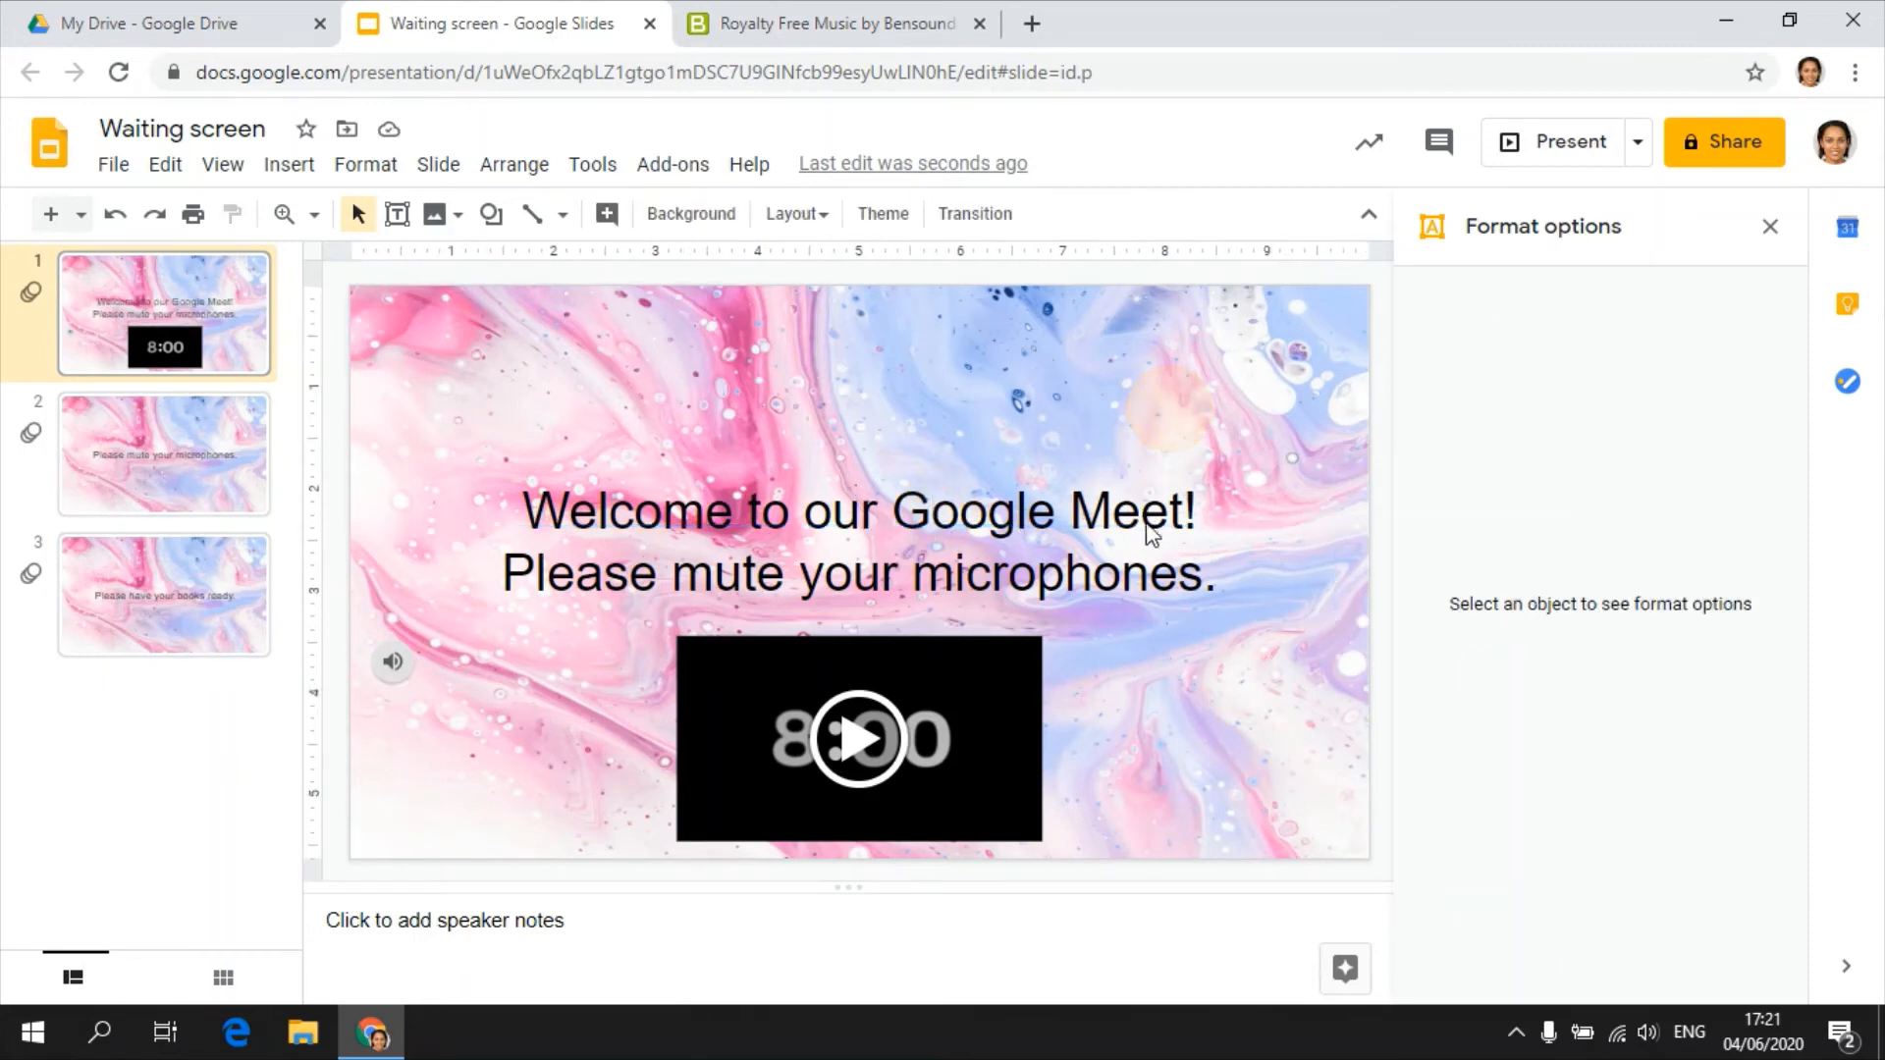
left_click(1169, 533)
left_click_drag(1233, 513, 1227, 420)
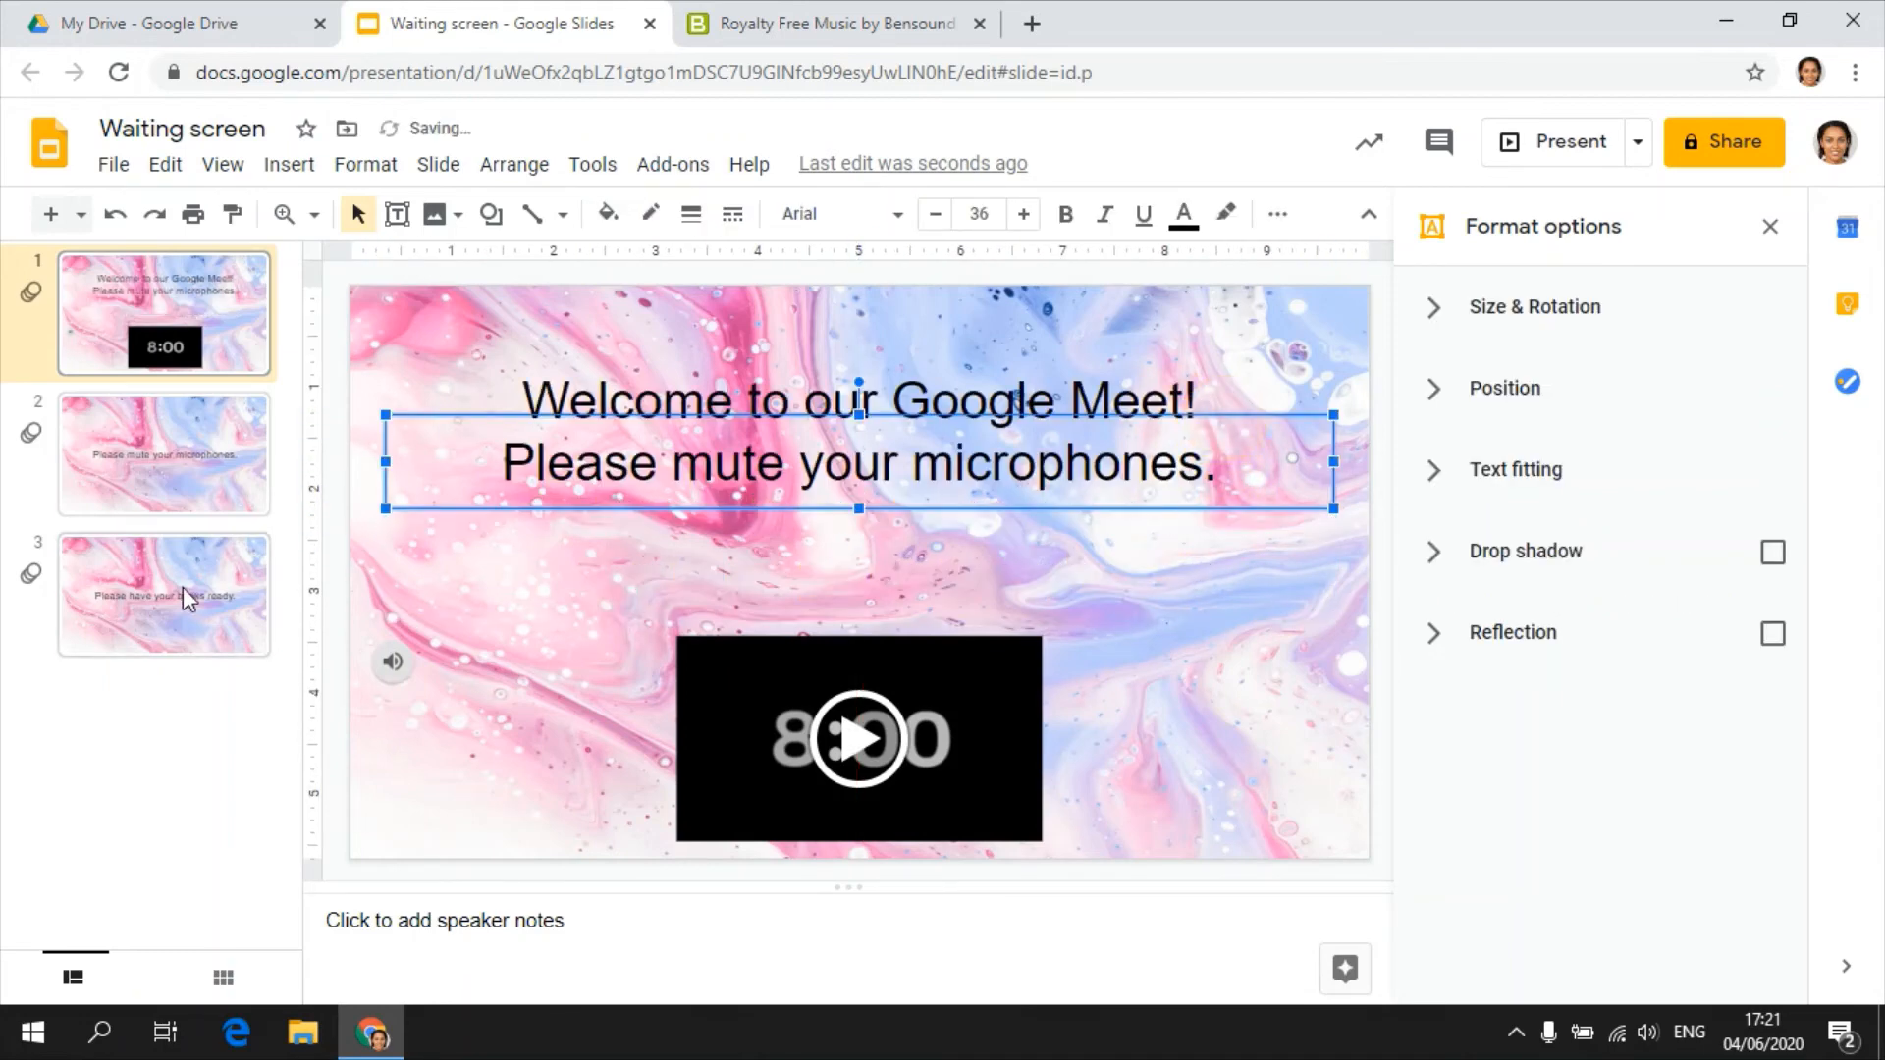
Delete the "Please mute your microphones." and "Please have your books ready." slides, keeping only the slide with the countdown.
left_click(146, 479)
right_click(145, 479)
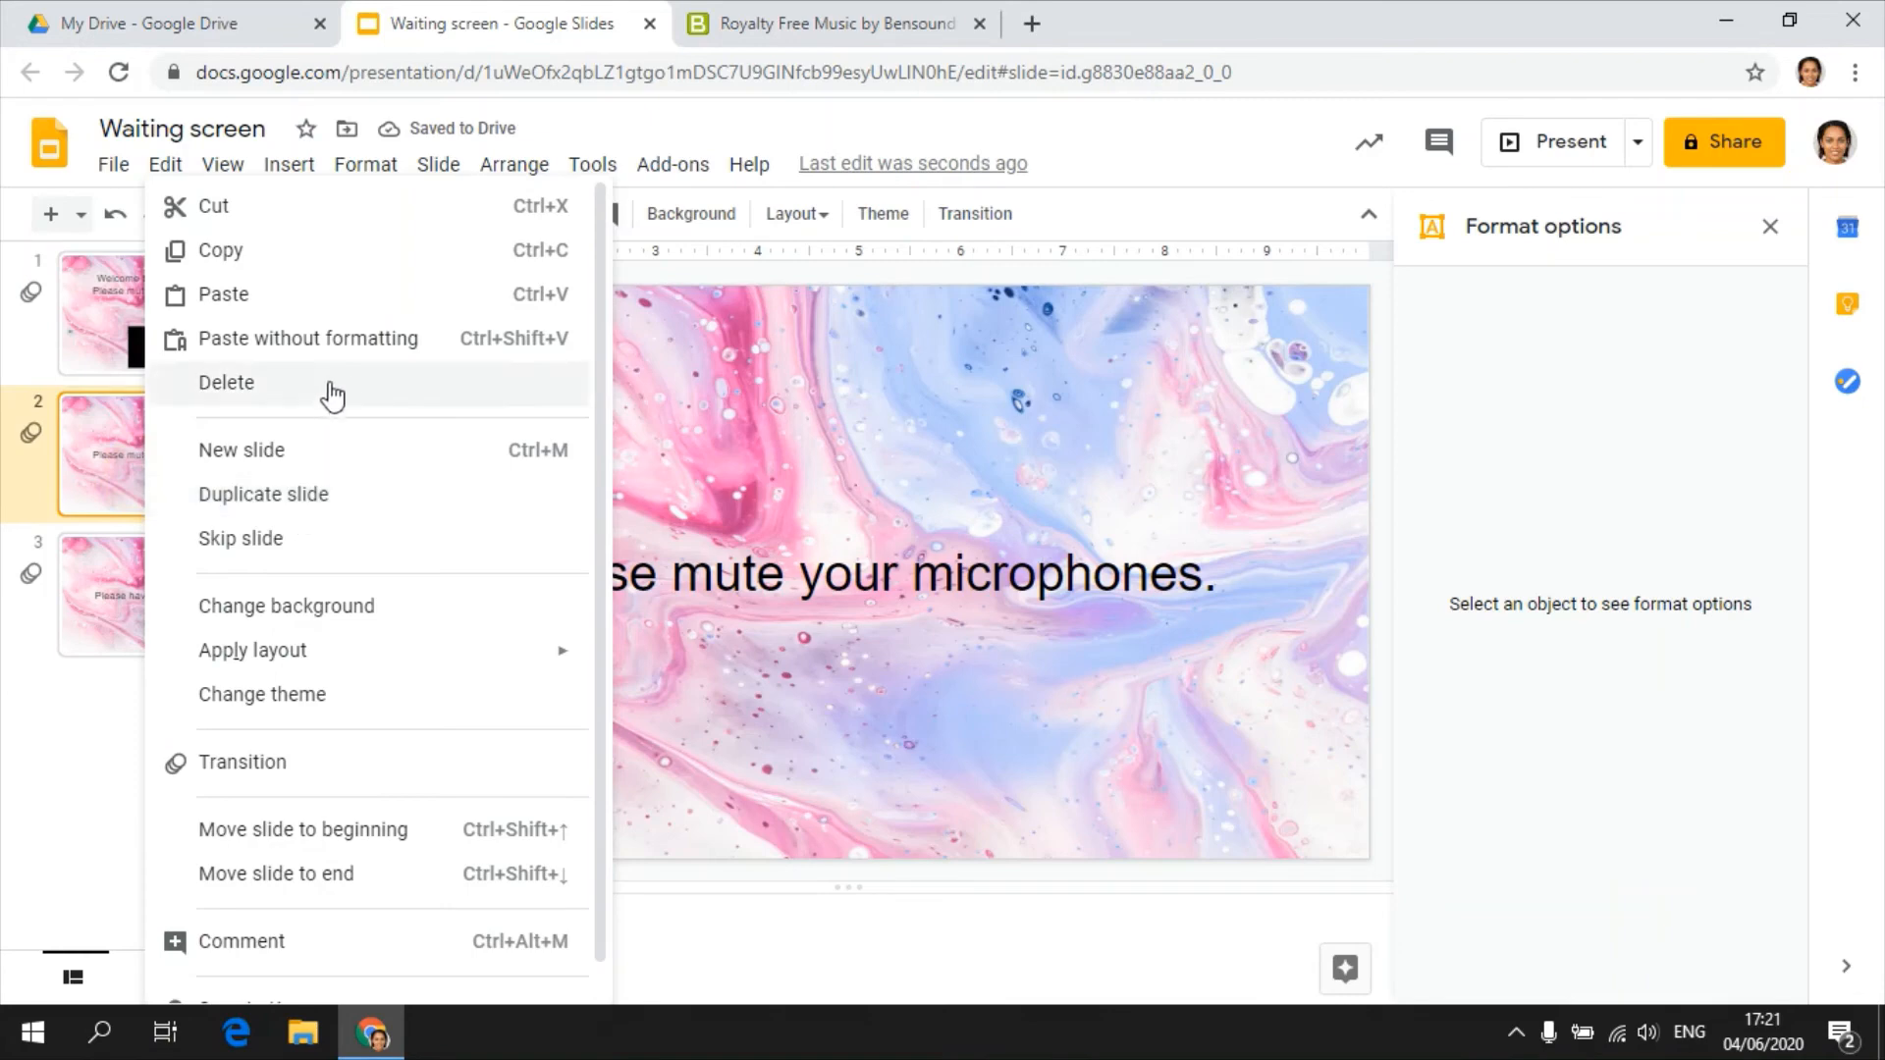
left_click(331, 388)
right_click(196, 430)
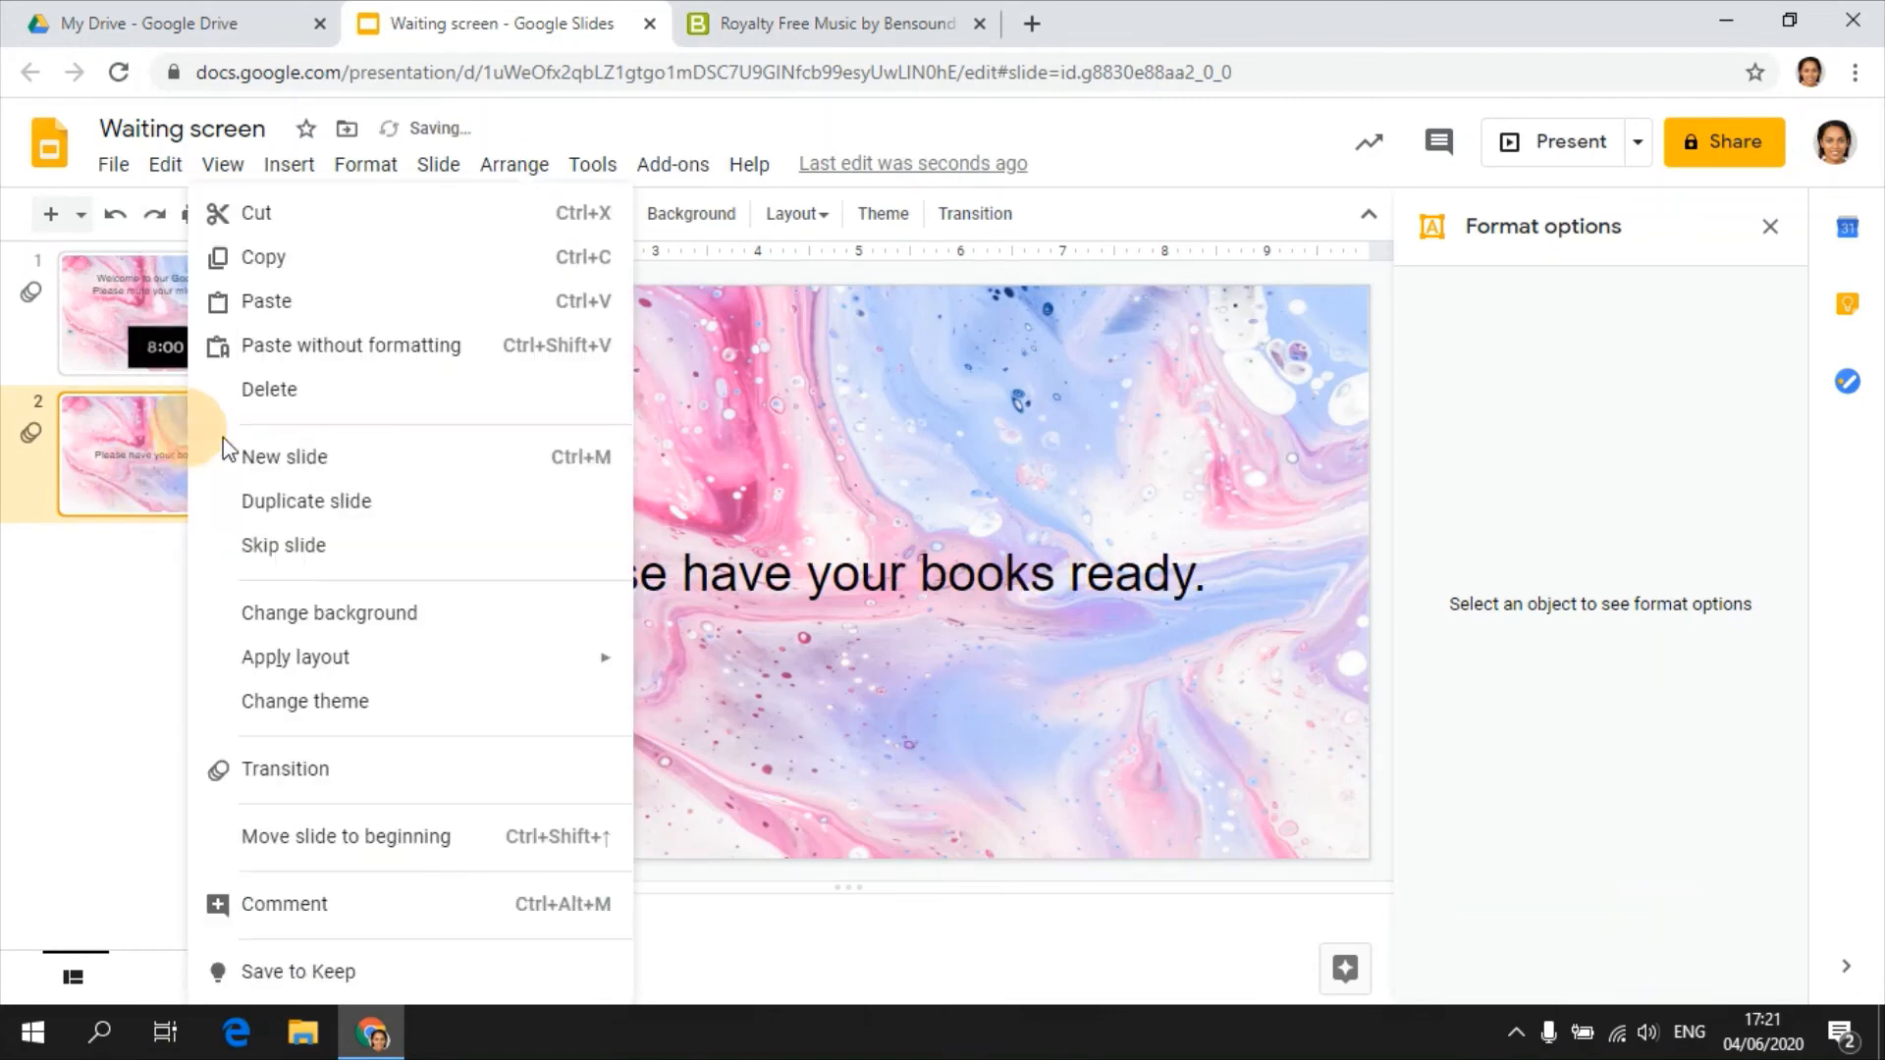
left_click(334, 410)
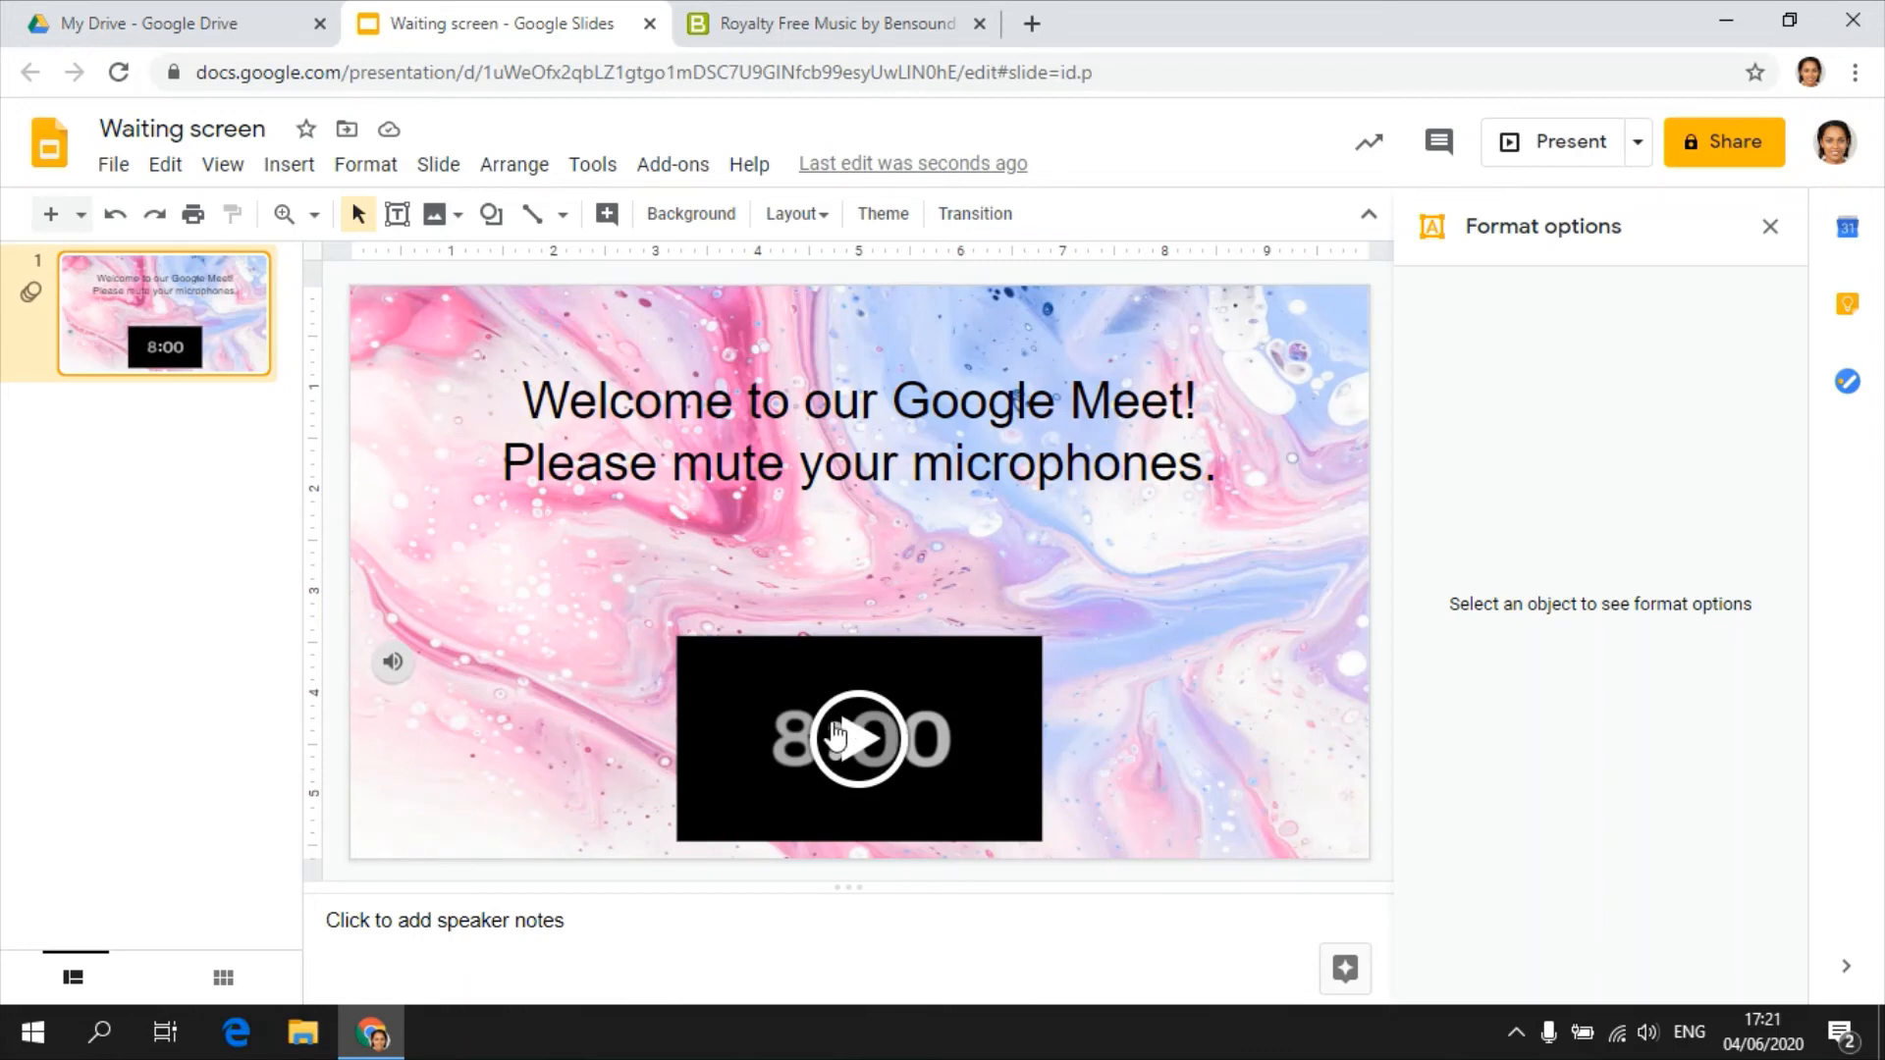
Set the countdown video to autoplay when presenting and mute its audio.
mouse_move(396, 668)
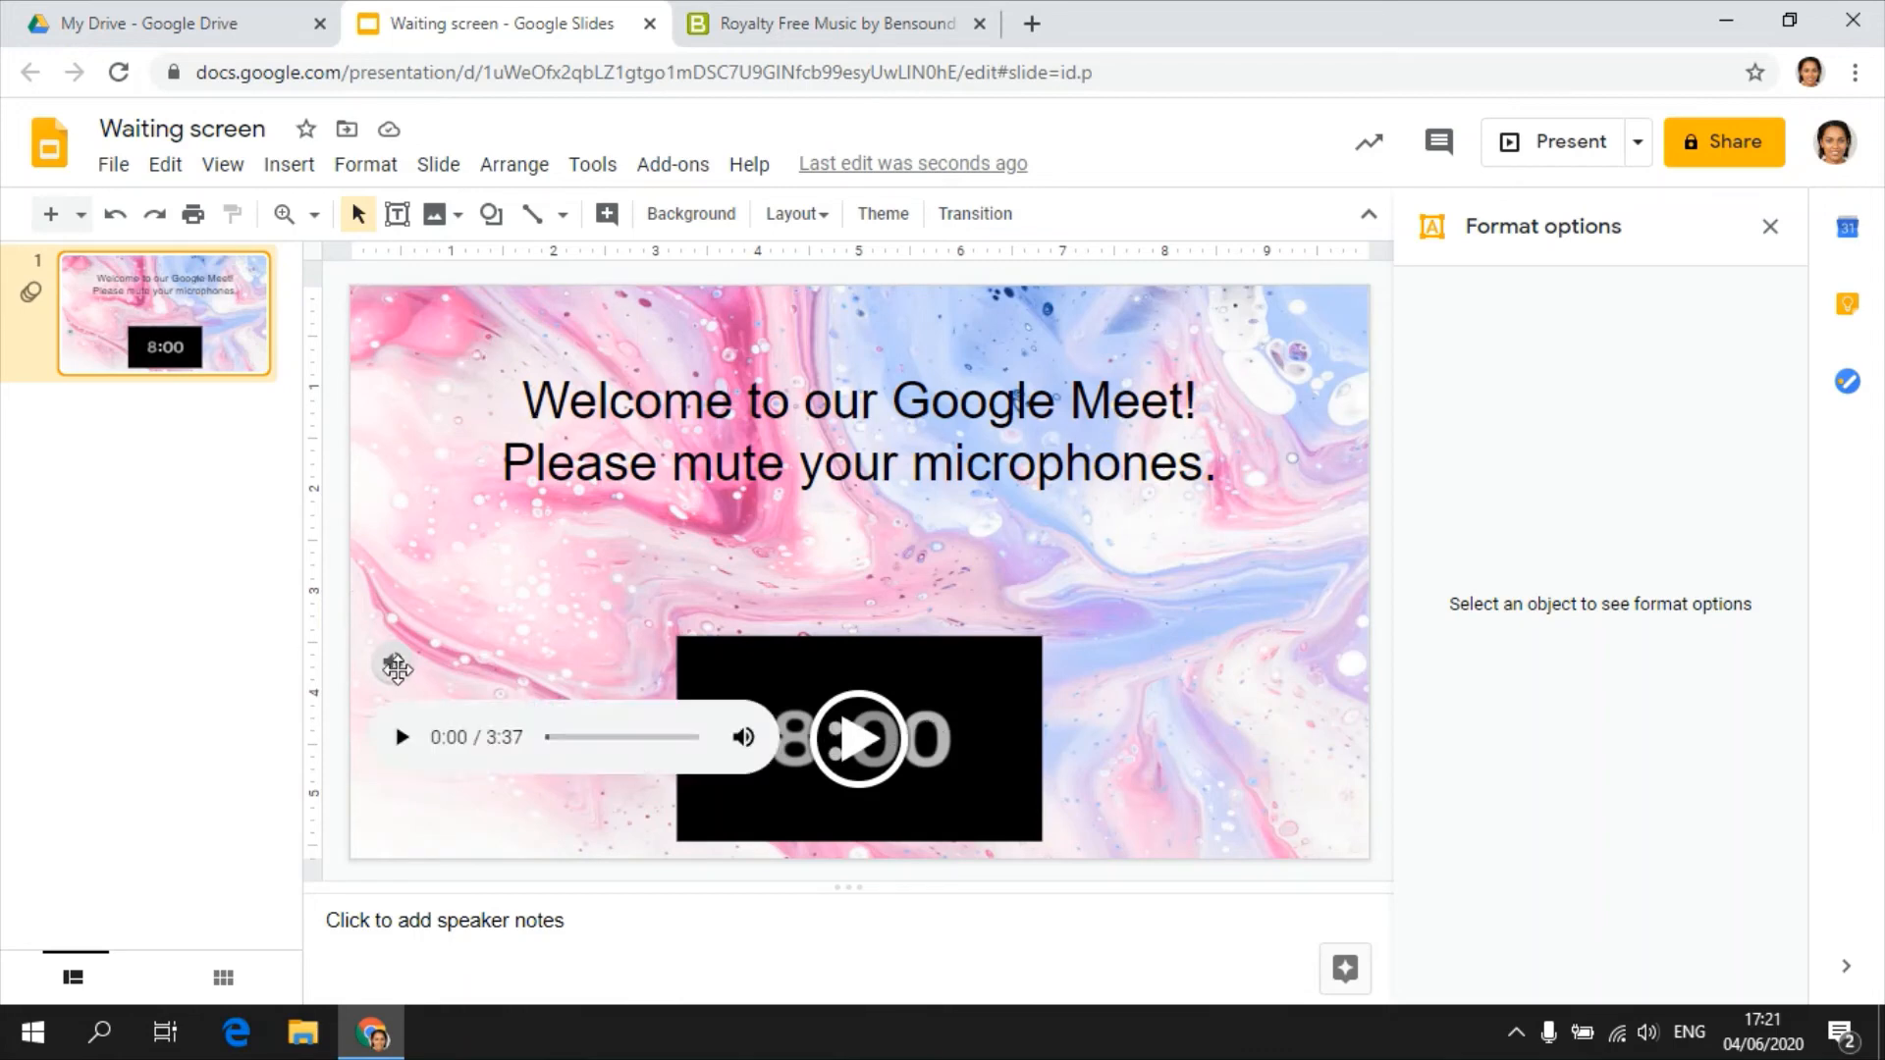
left_click(986, 677)
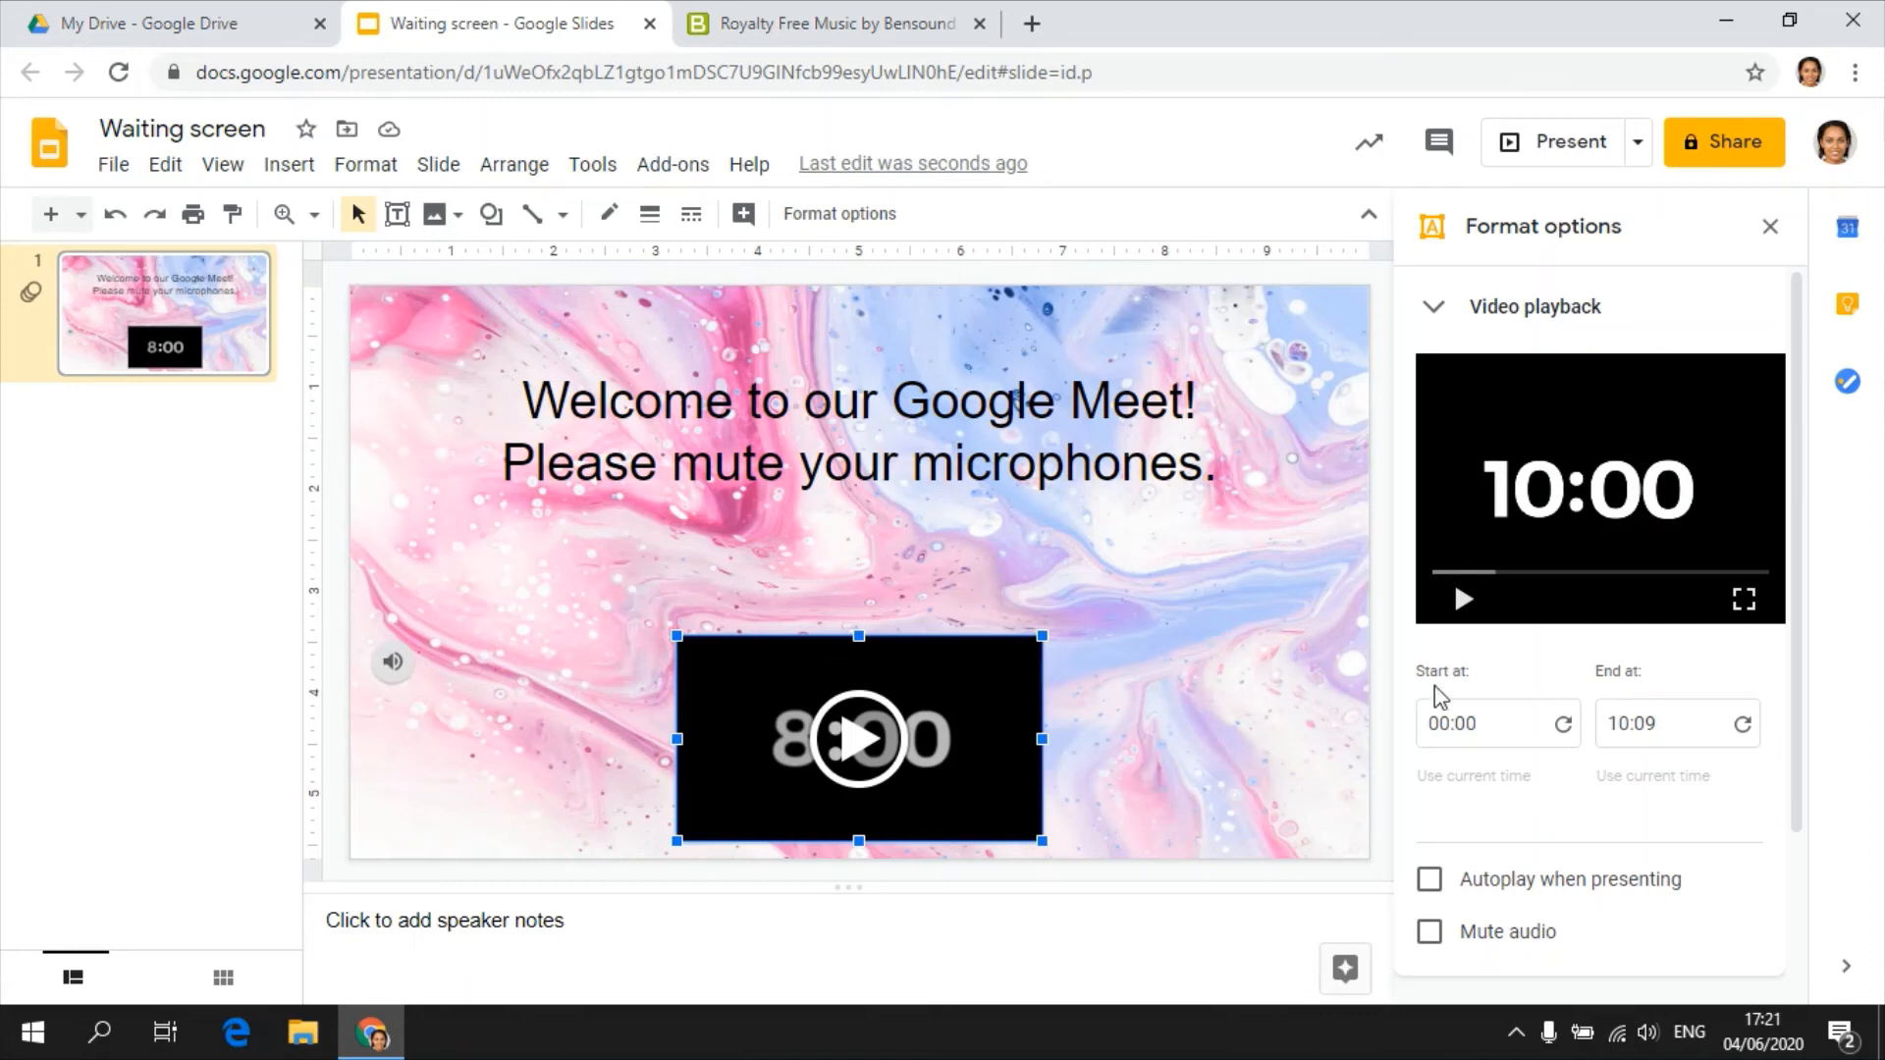
left_click(1442, 879)
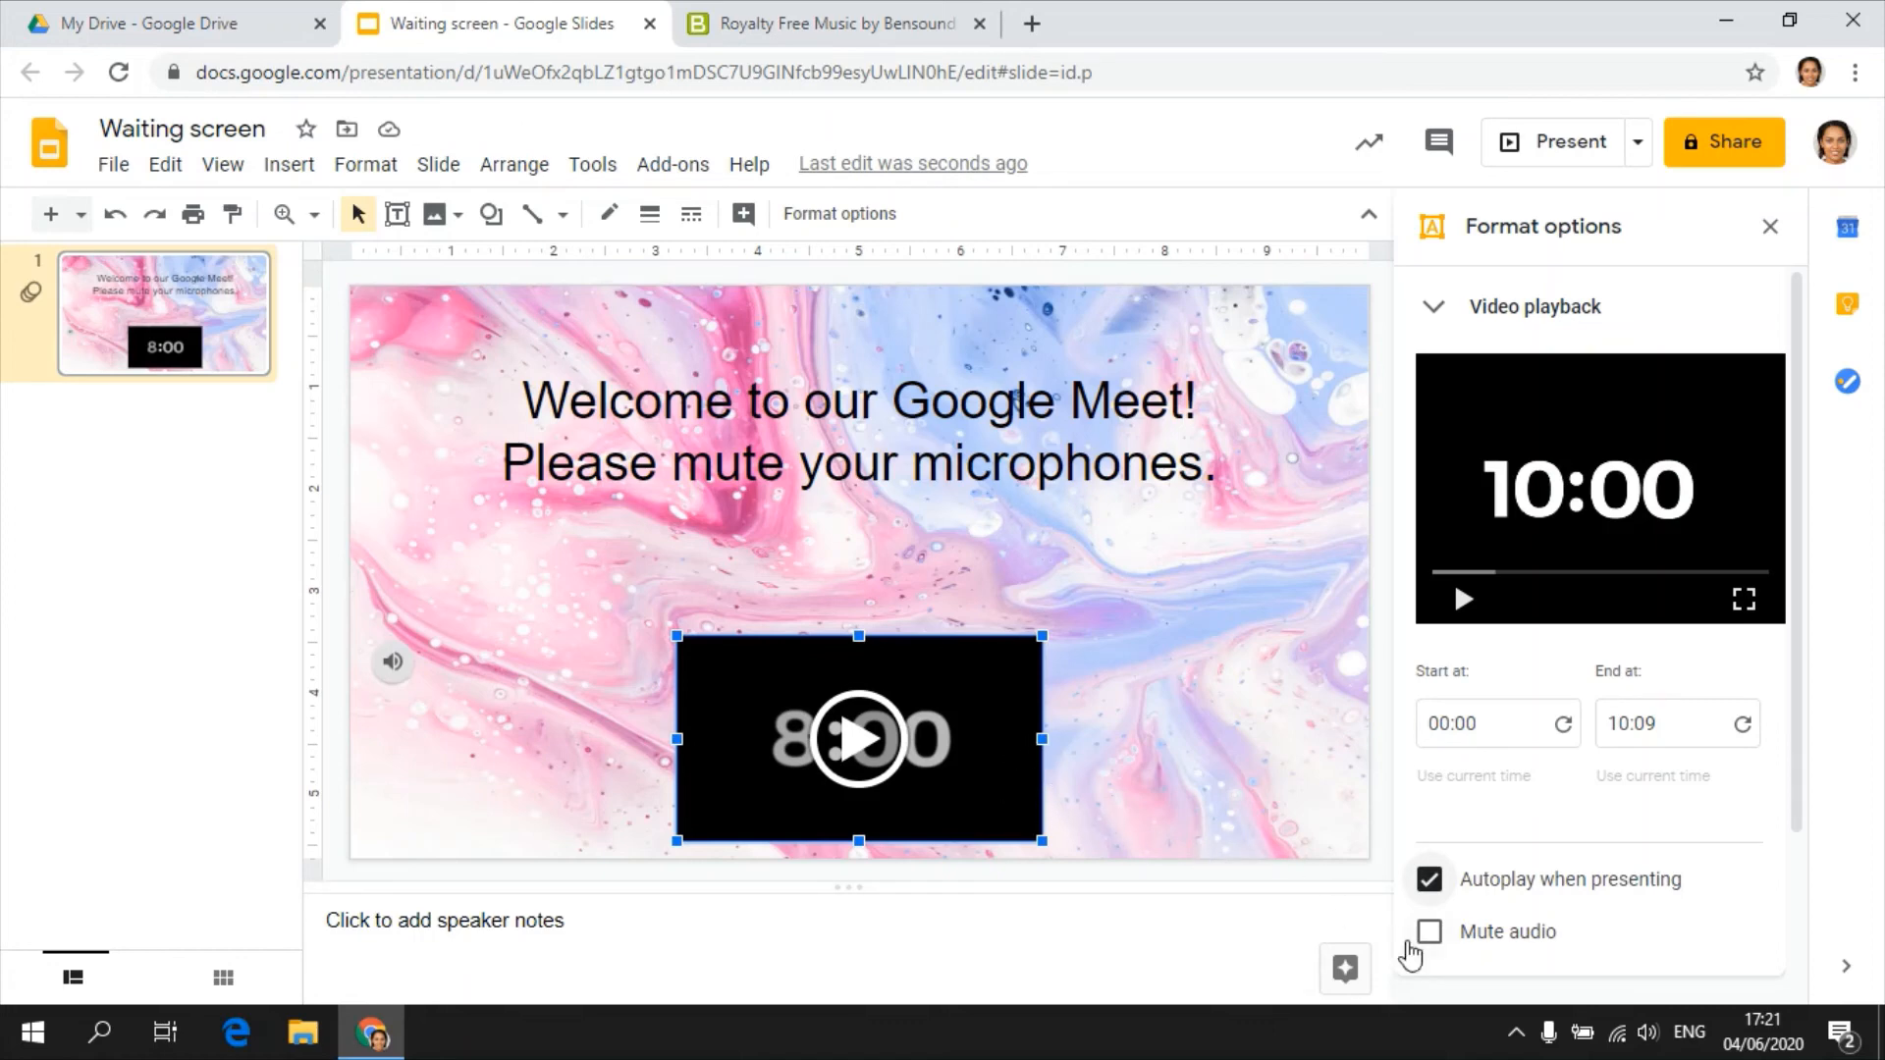
left_click(1429, 933)
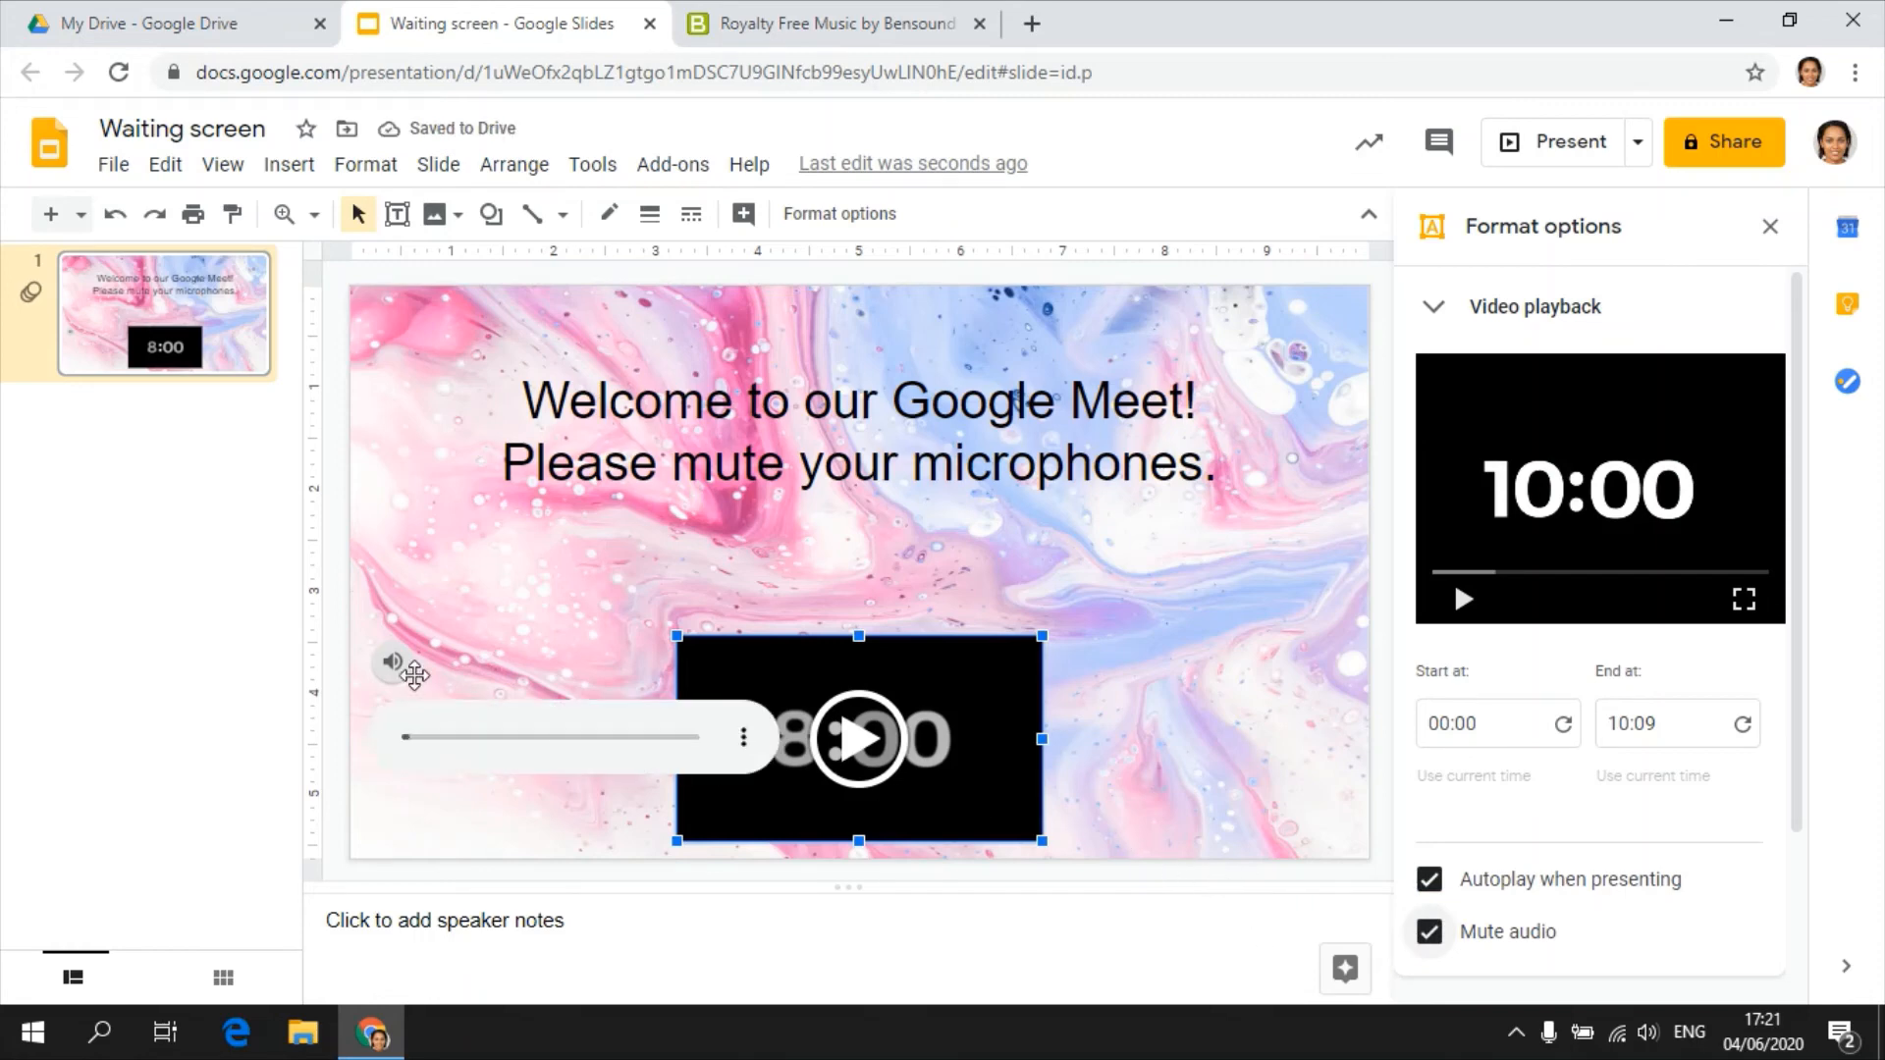
mouse_move(398, 662)
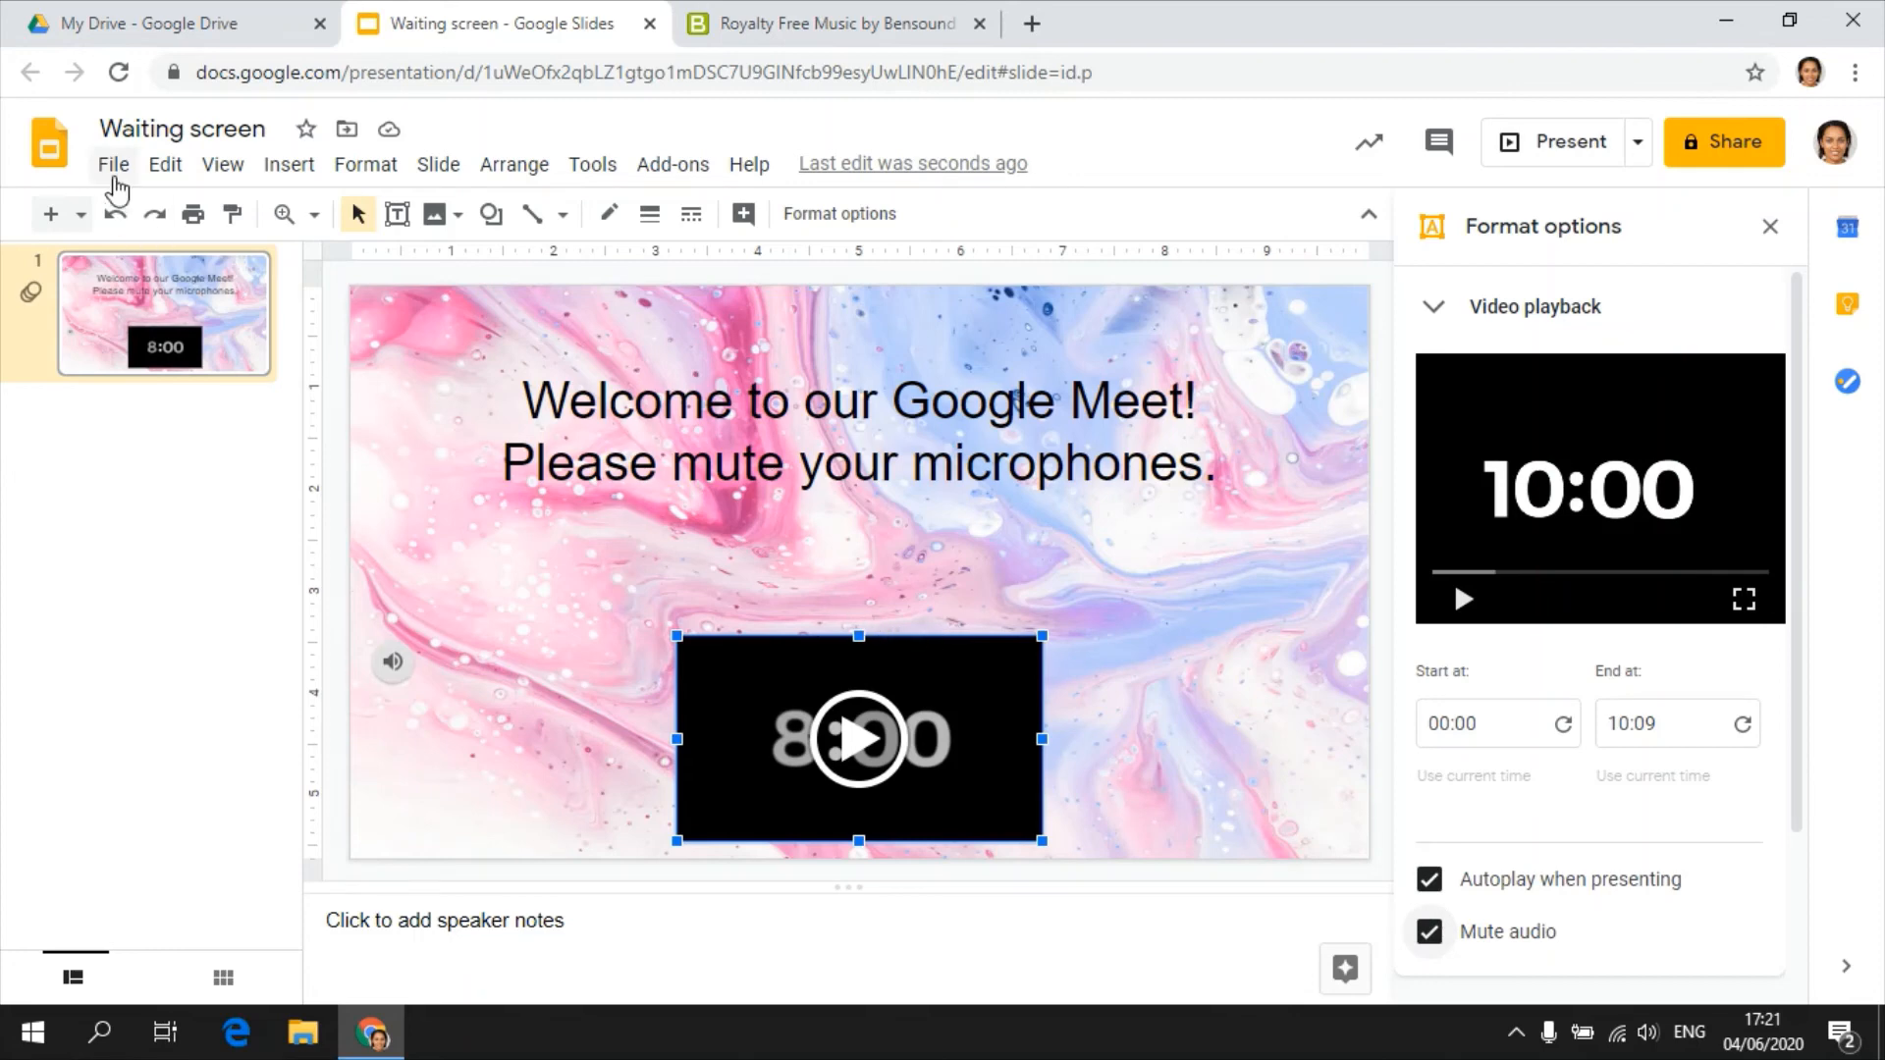
Set the web publishing link to start the slideshow as soon as the player loads, copy the link and close the dialog.
left_click(114, 164)
left_click(221, 887)
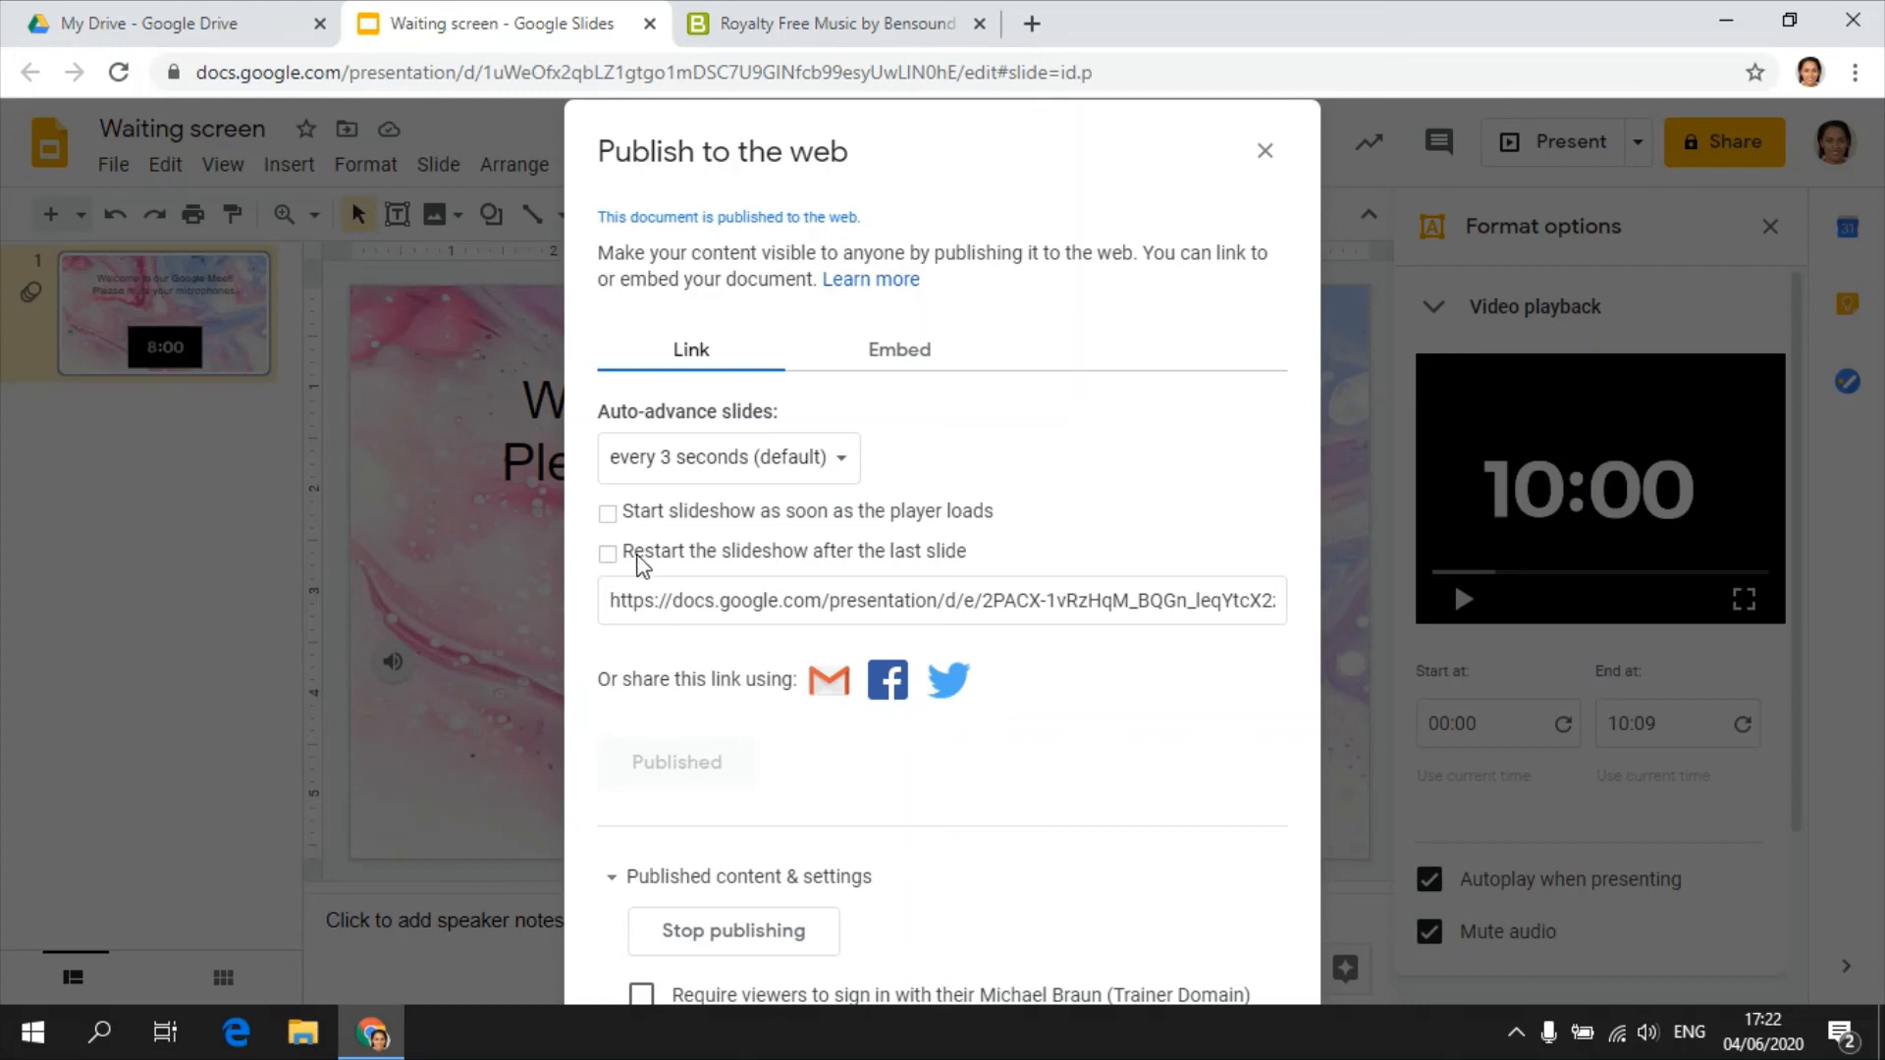
left_click(608, 514)
left_click(849, 601)
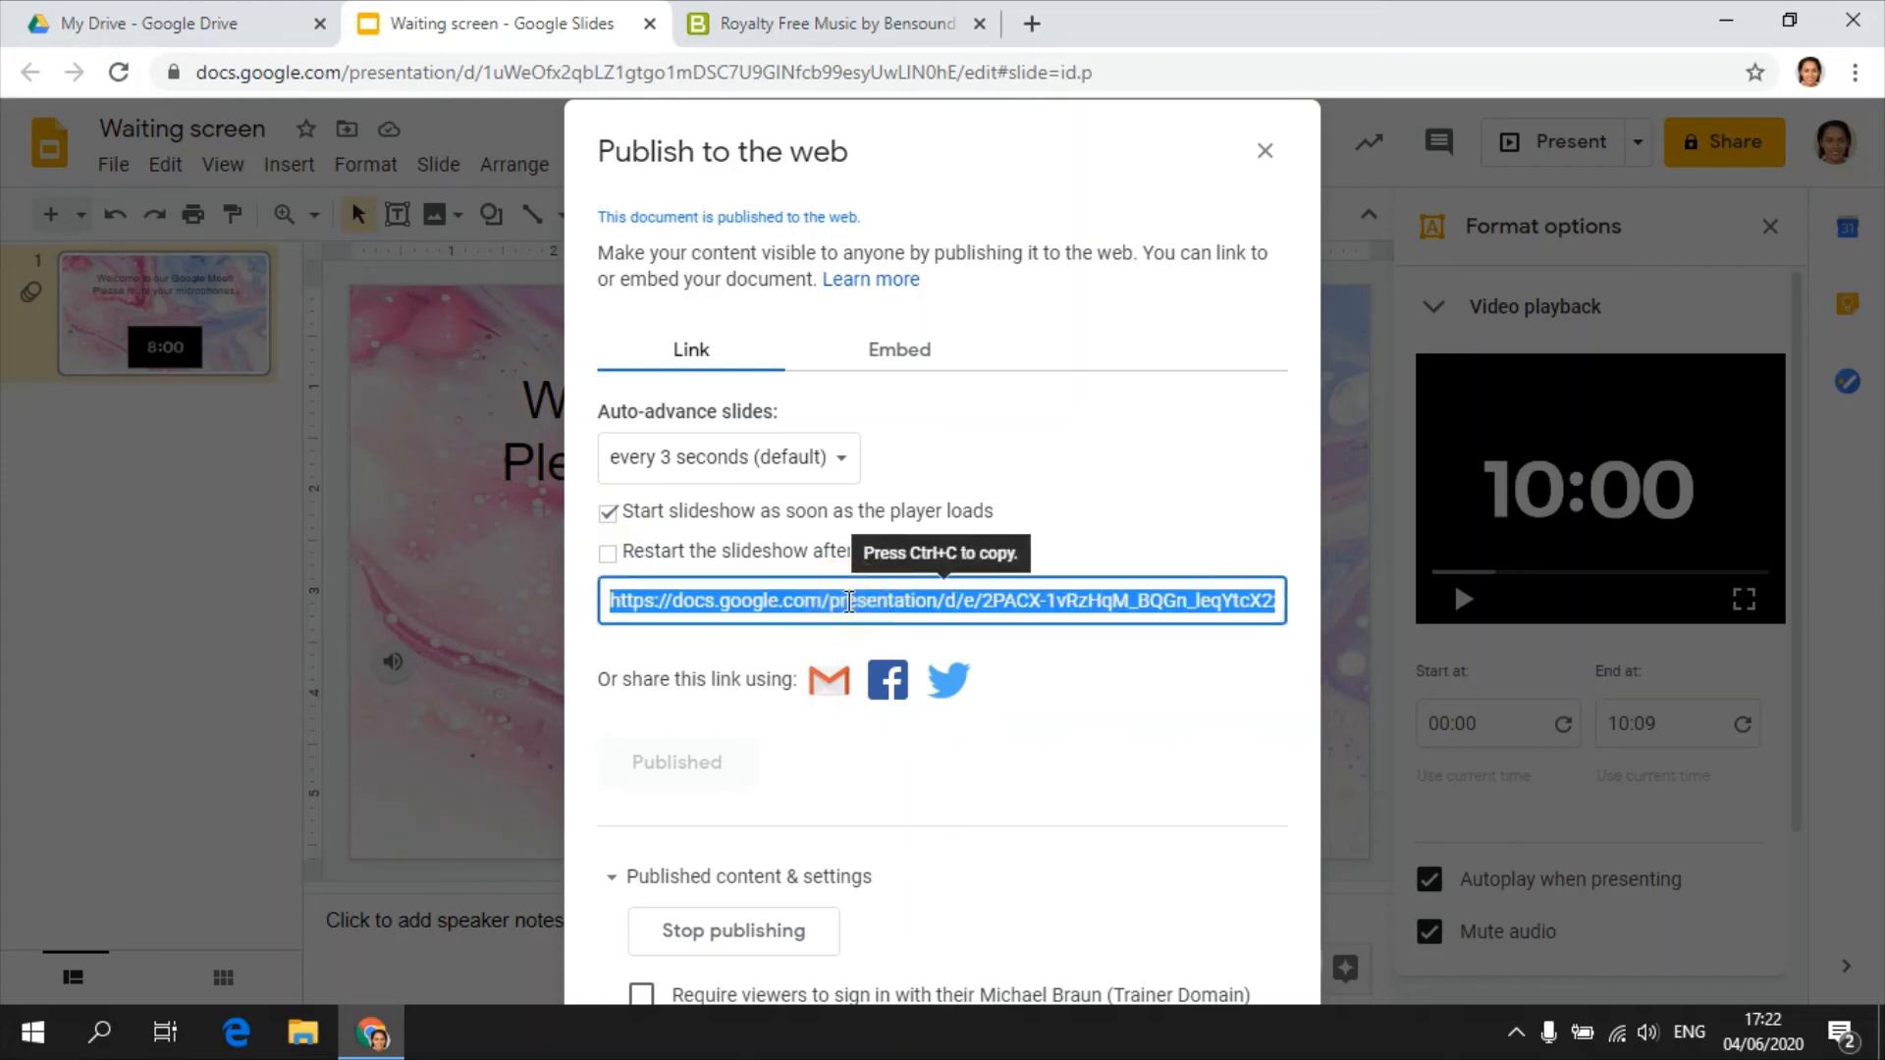
left_click(1264, 150)
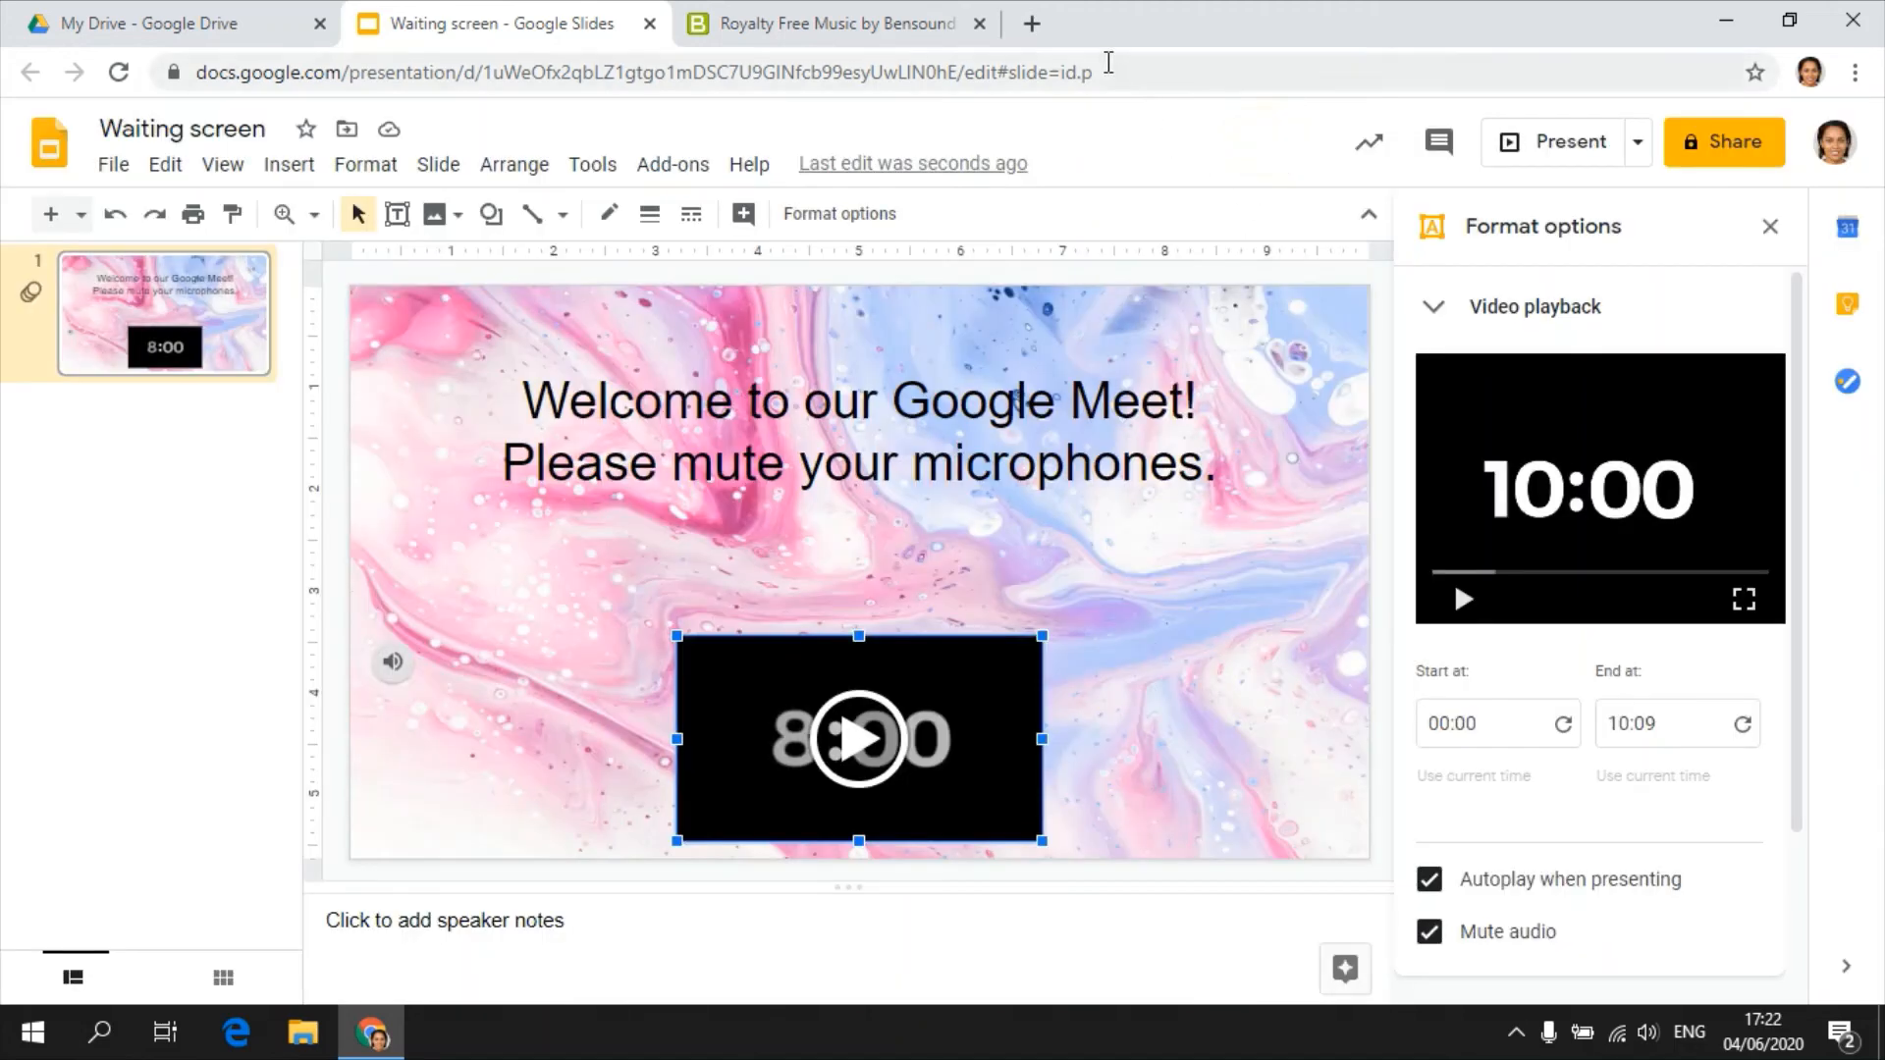
Open the copied published slideshow link in a new browser tab.
left_click(1029, 24)
type("https://docs.google.com/presentation/d/e/2PACX-1vRzHqM_BQGn_leqYtcX2zkgjp-SH7cL7iMs2oQT2Z1-eeAYpzeRTUKRV1YYE25zkBWA2HGIKnjTKy8Y/pub?start=true&loop=false&delayms=3000")
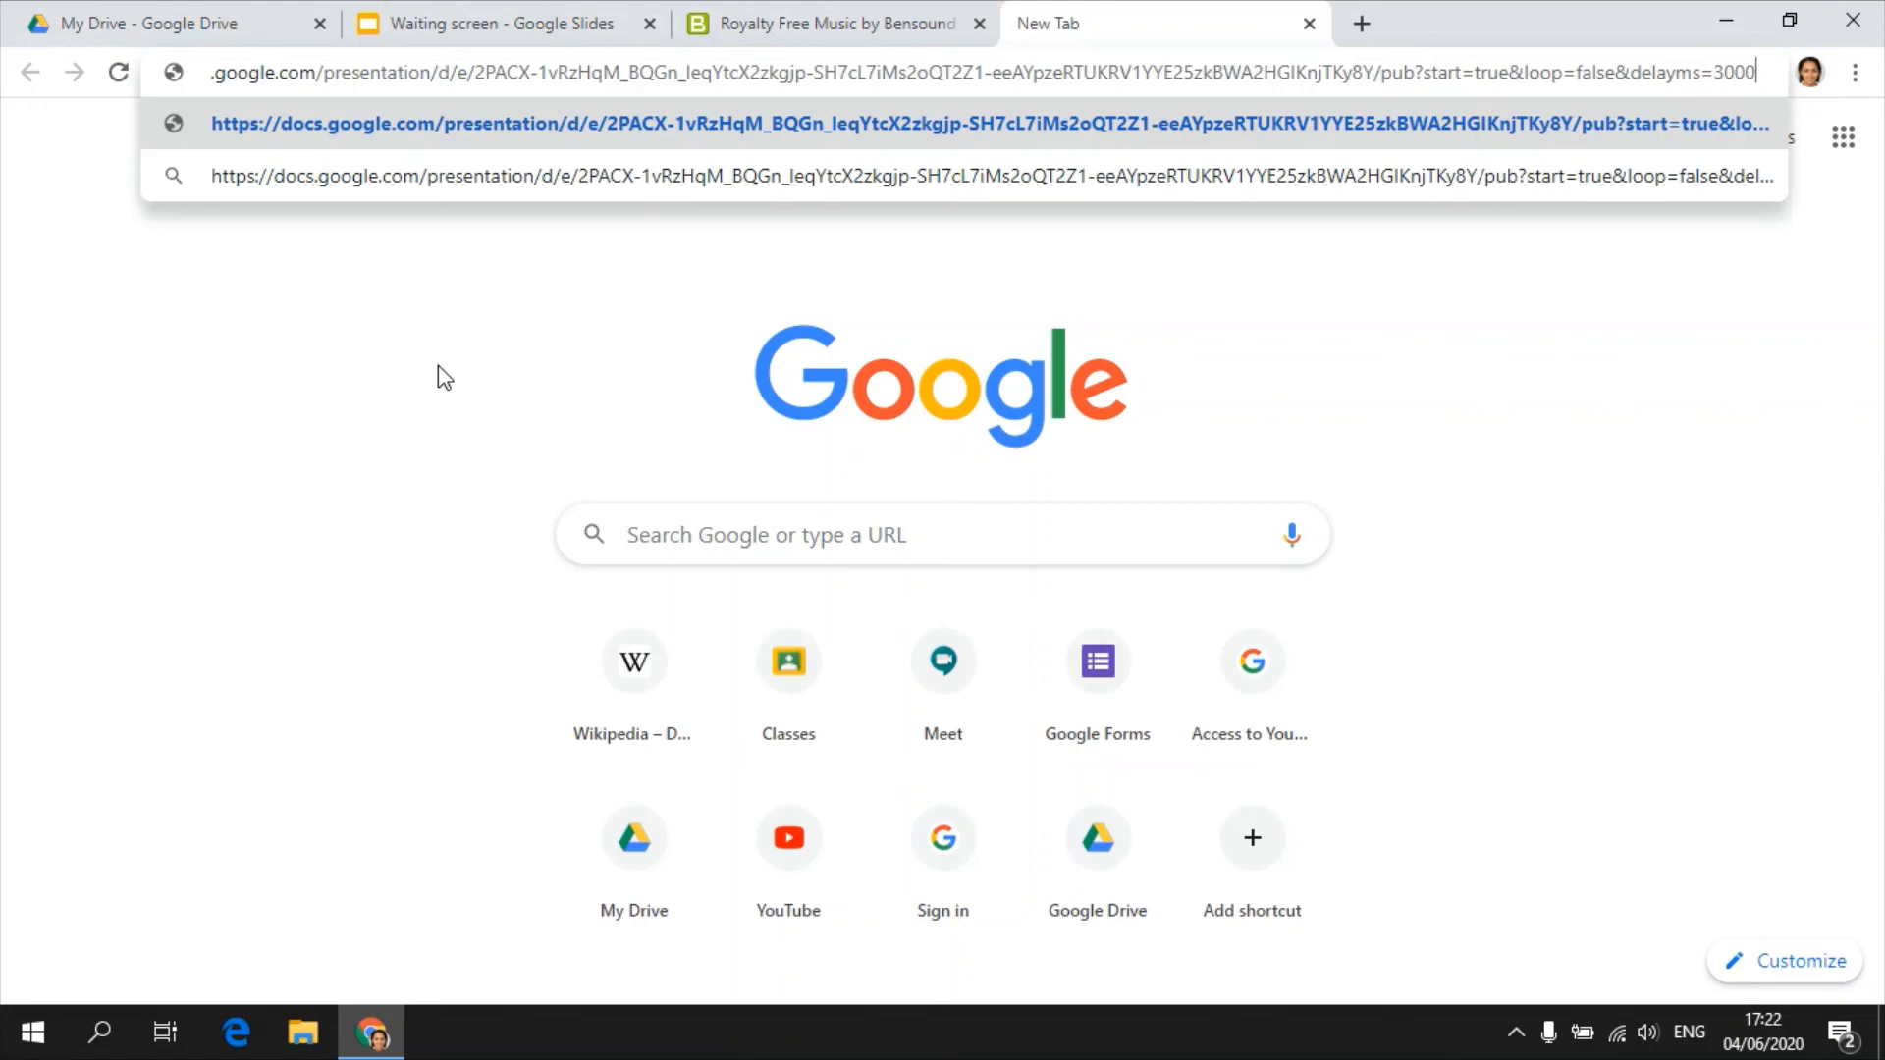
key("Return")
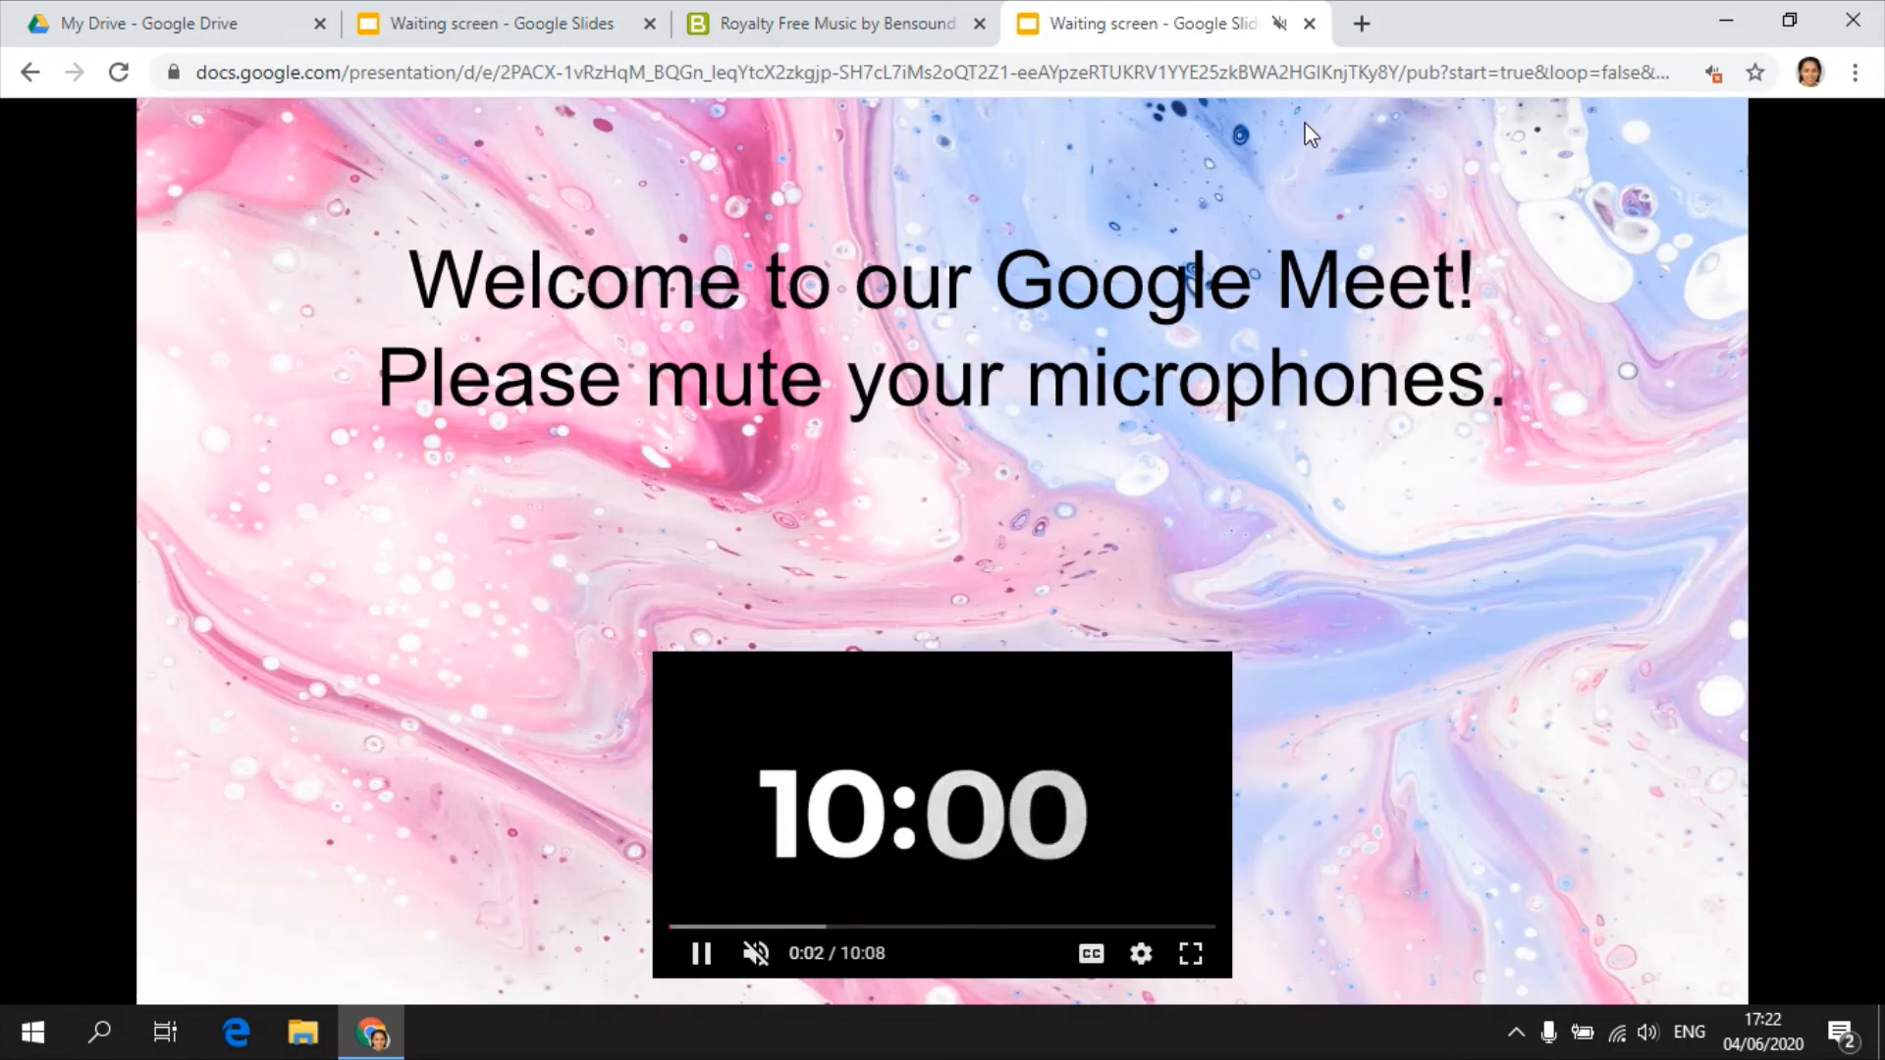
Unmute the published slideshow's site to listen to its audio and mute it again.
right_click(1280, 29)
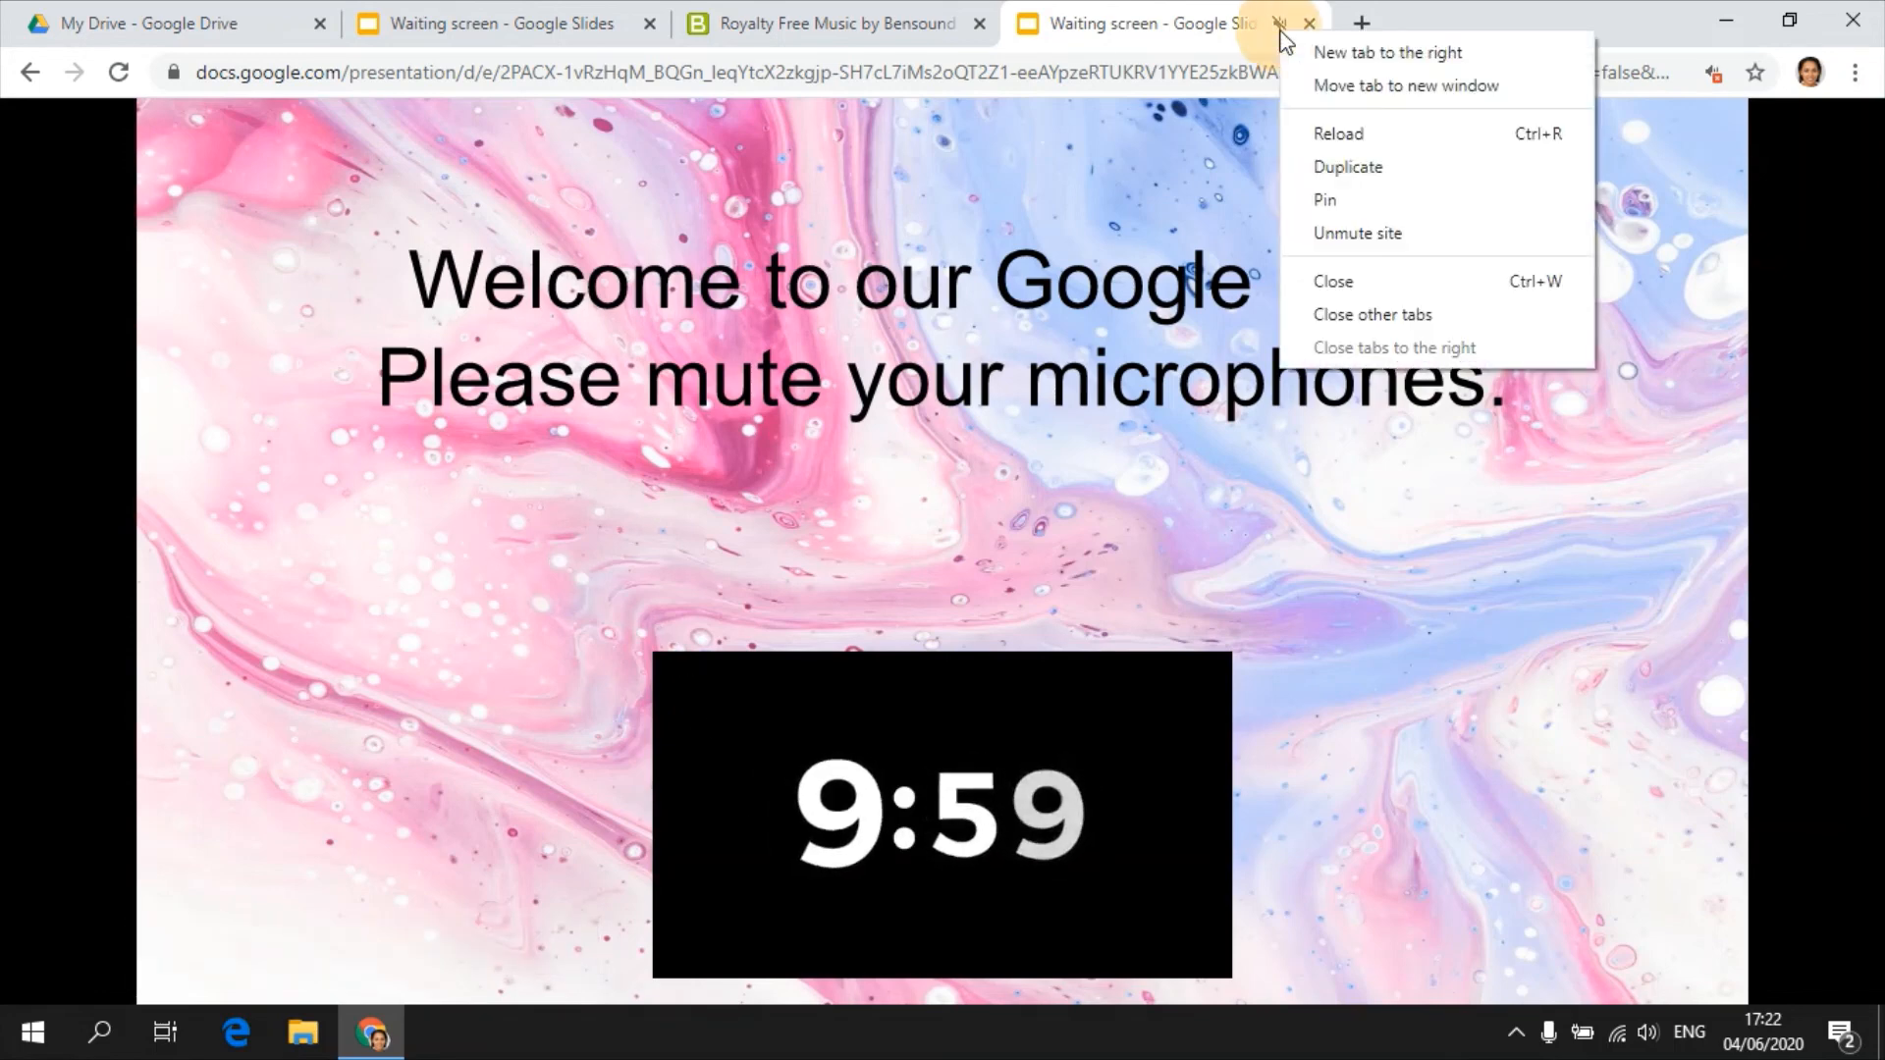
left_click(1321, 234)
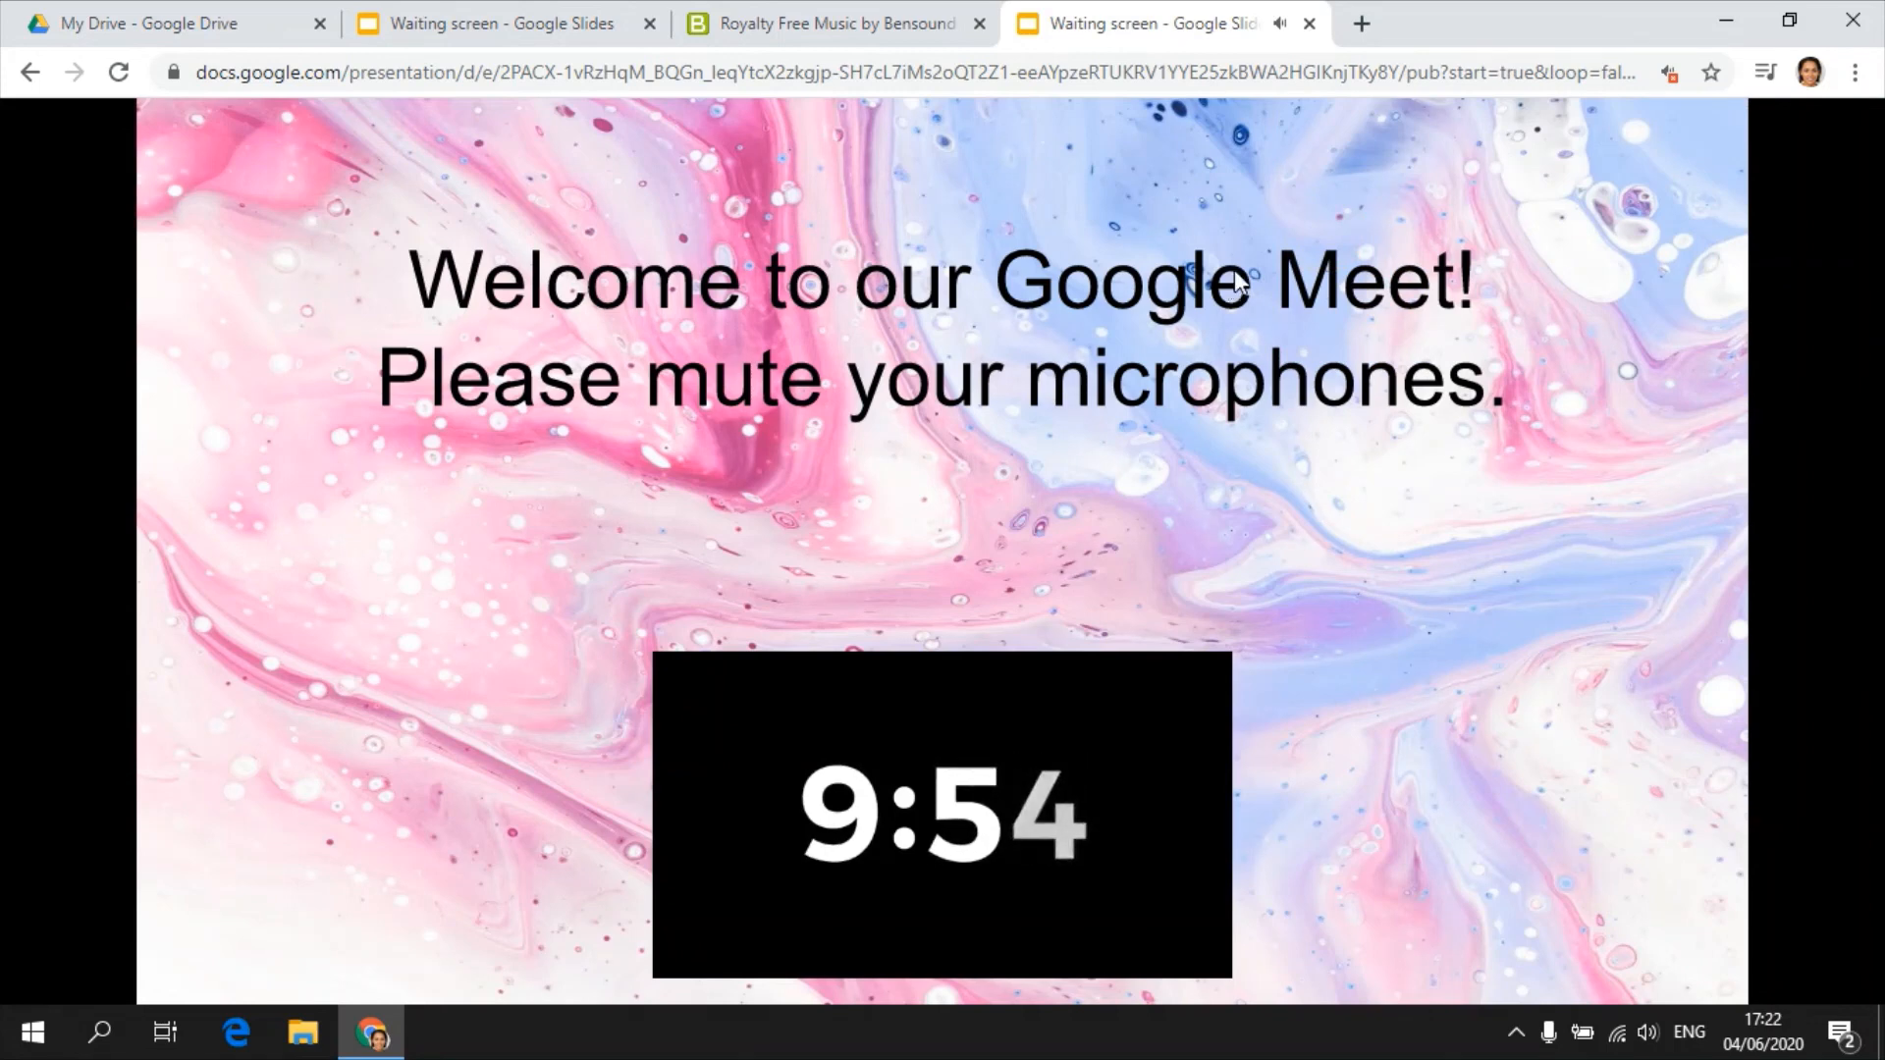
right_click(1288, 38)
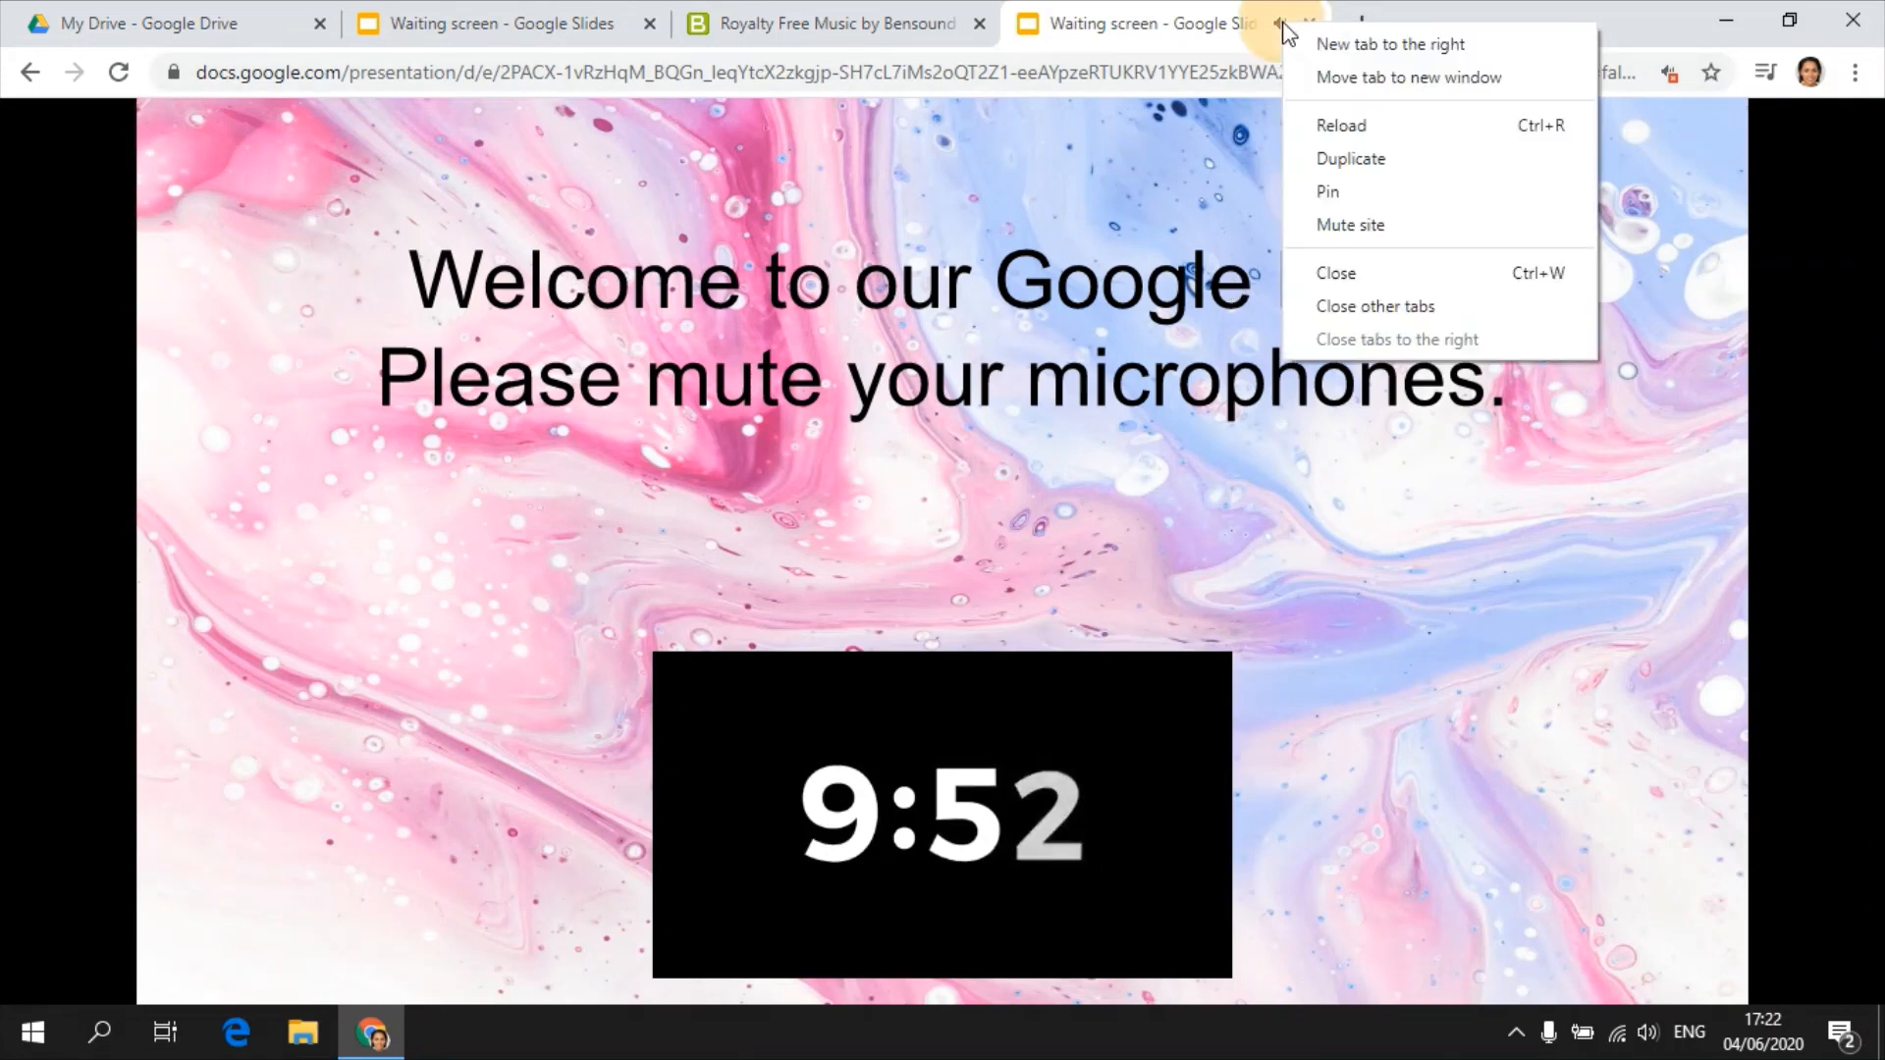
left_click(1311, 226)
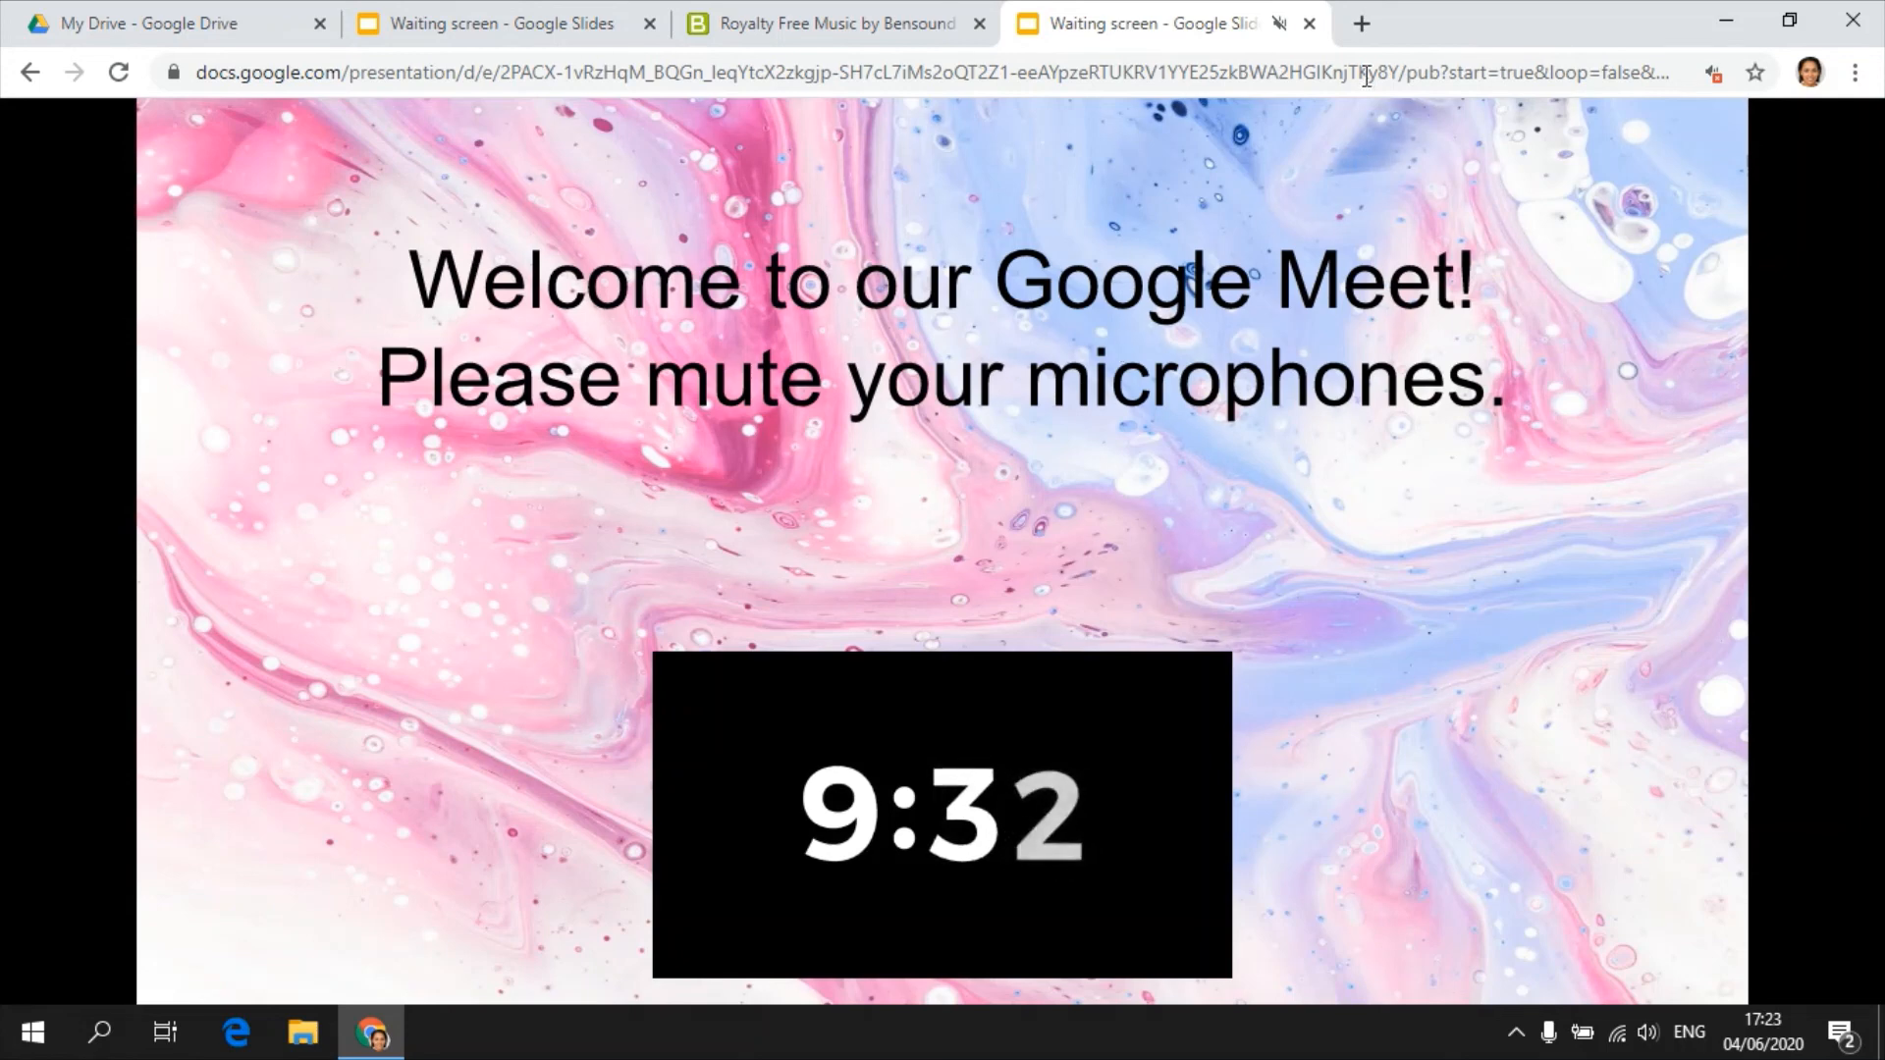
Open Google Meet in a new tab and start a new meeting with the nickname left blank.
left_click(1362, 23)
type("mee")
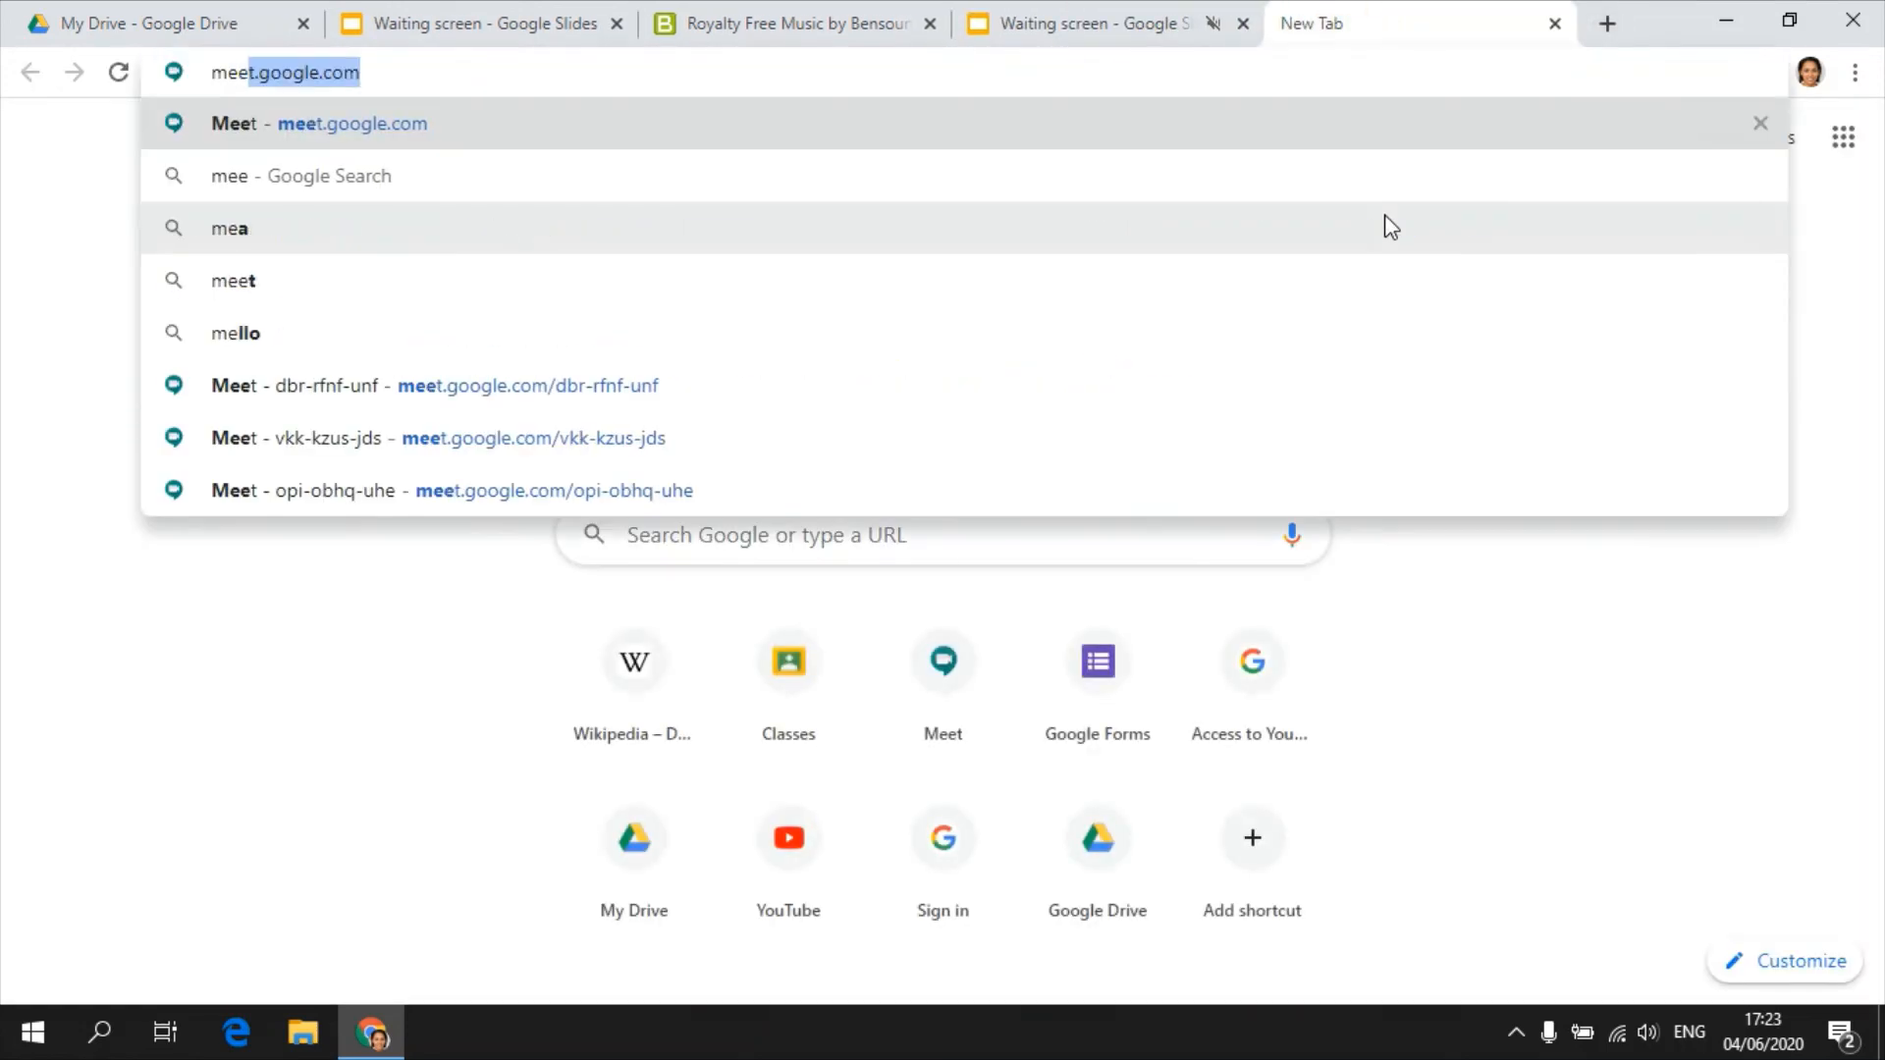
key("Return")
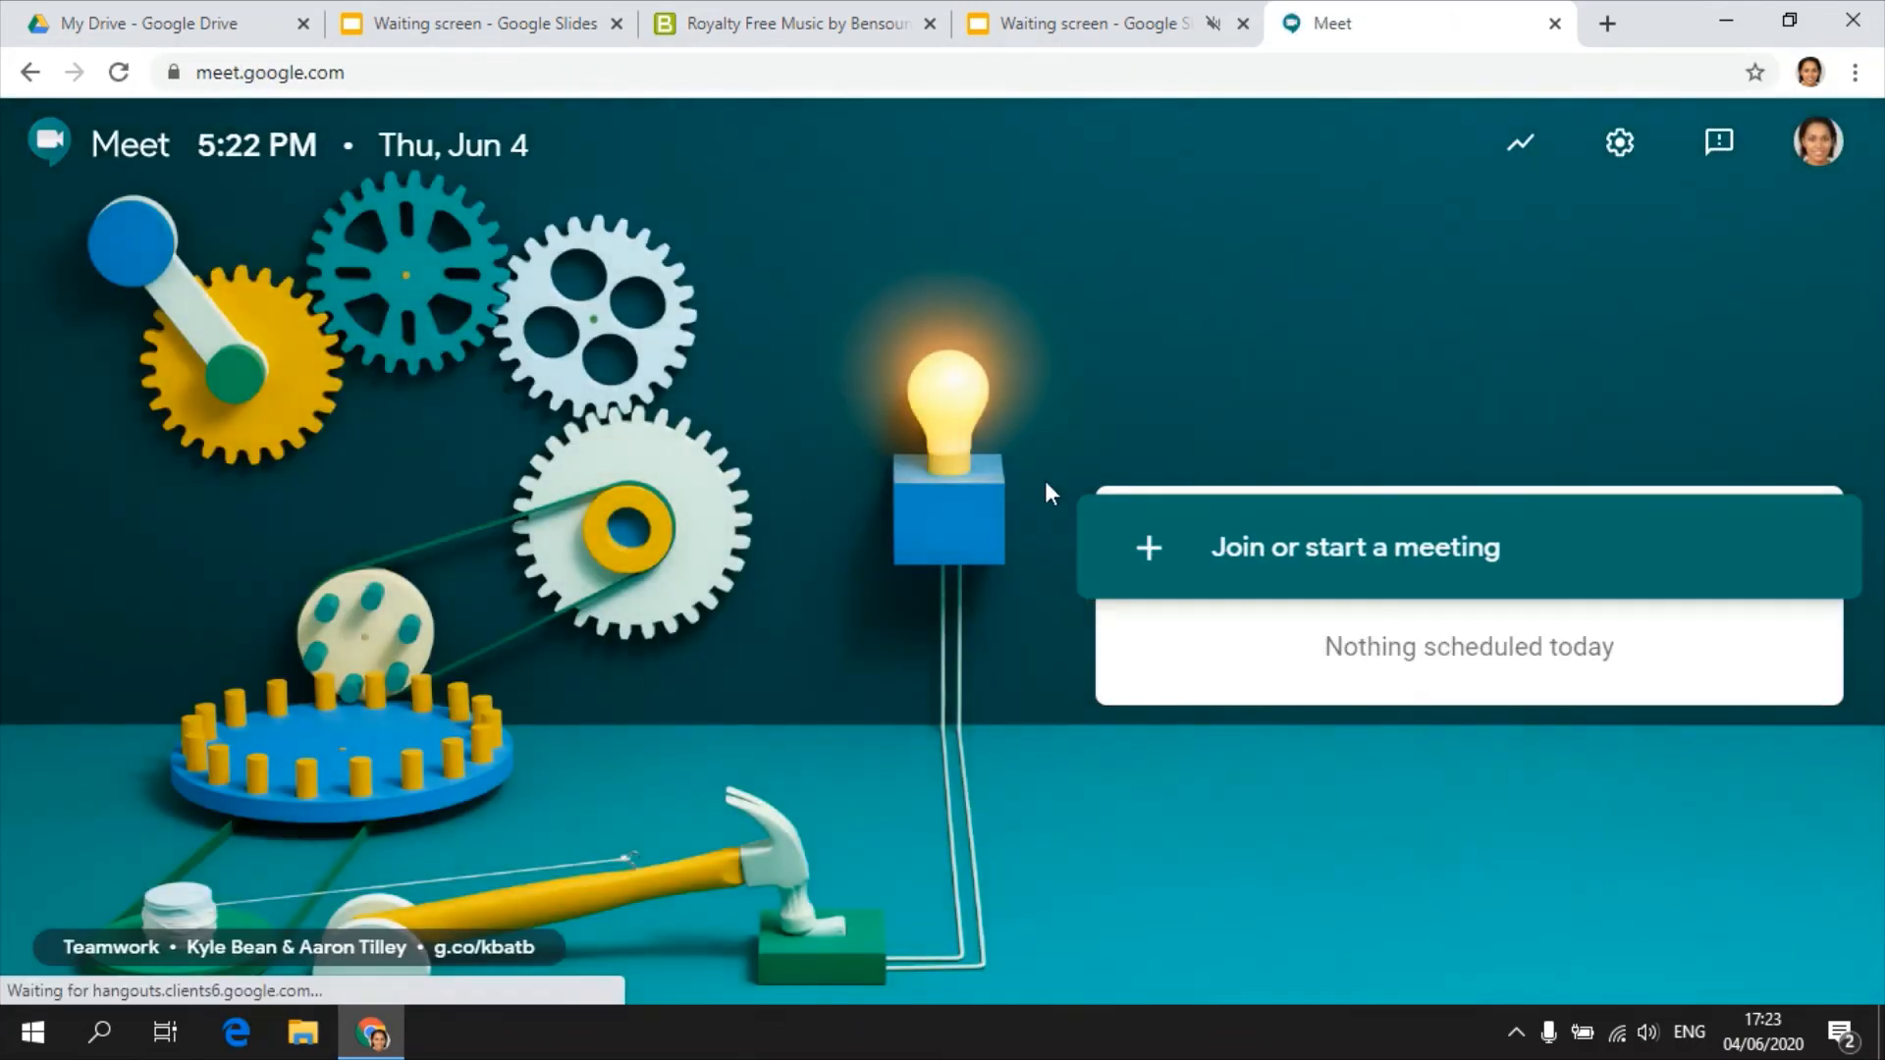
left_click(1286, 530)
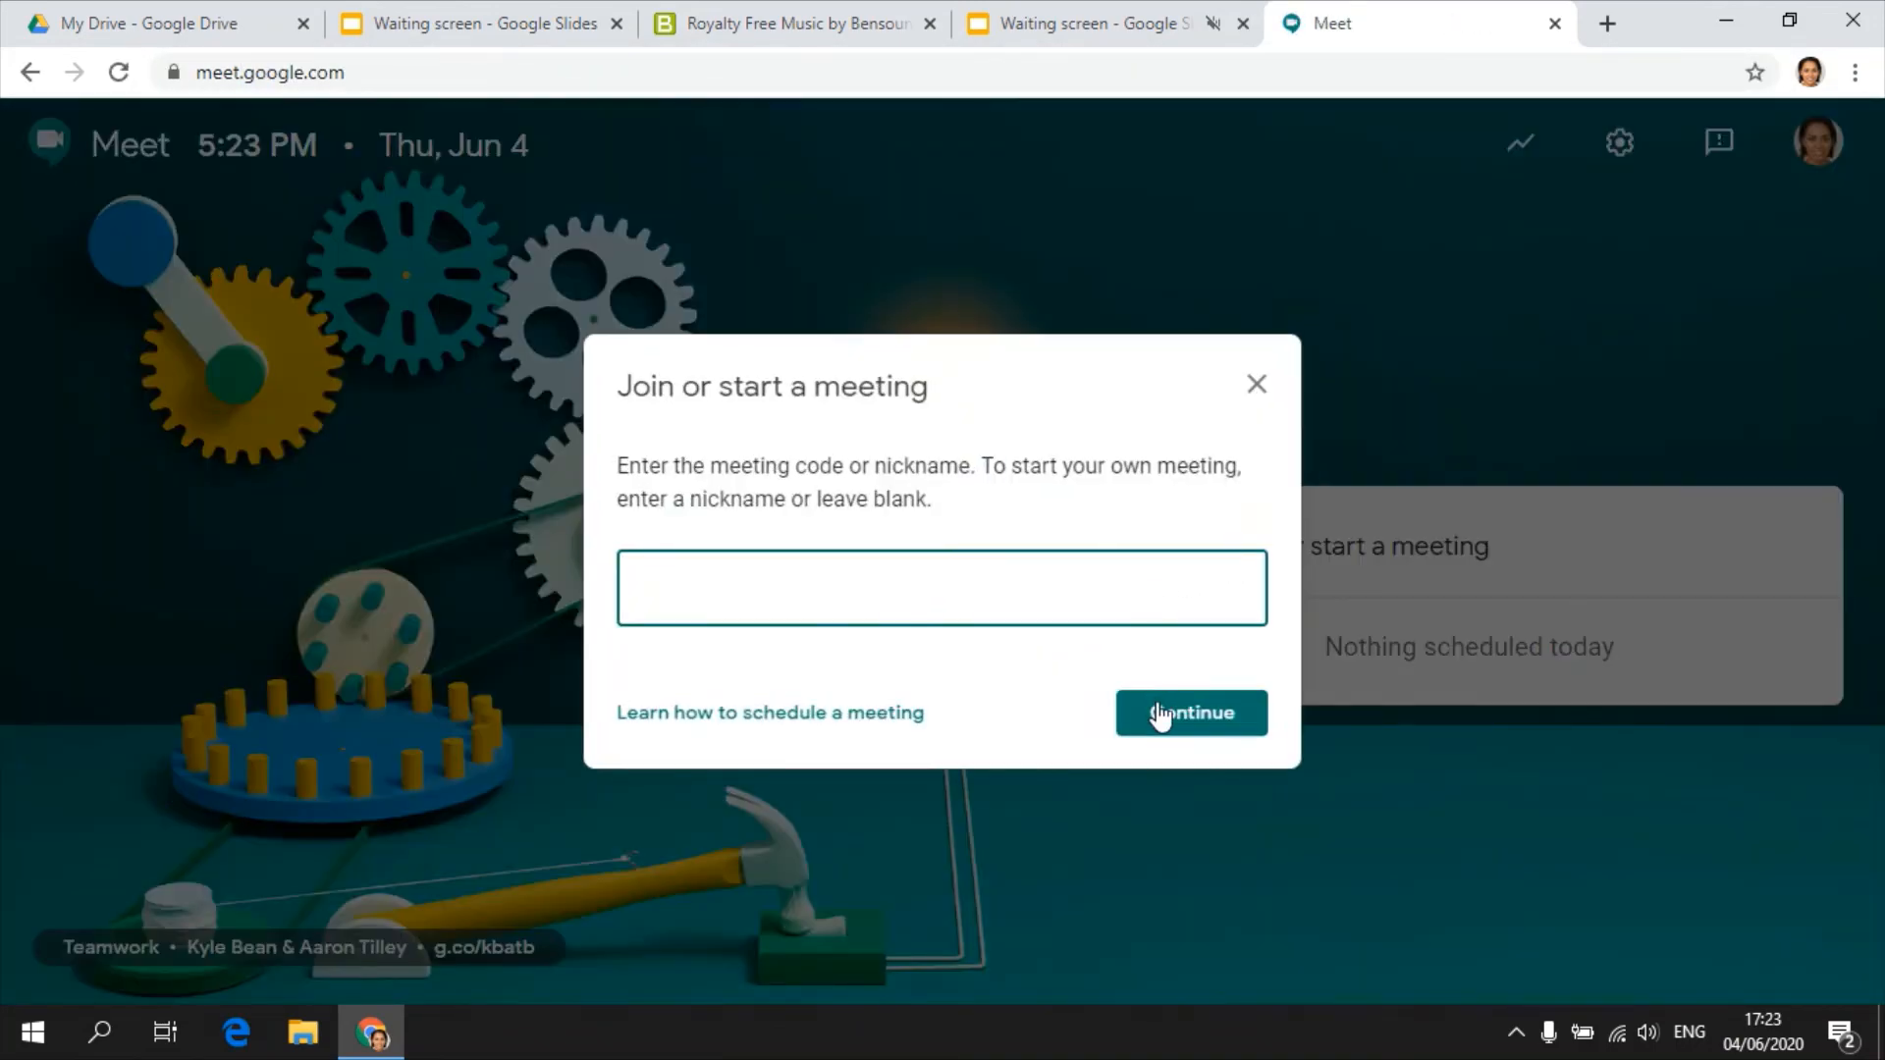
left_click(1161, 713)
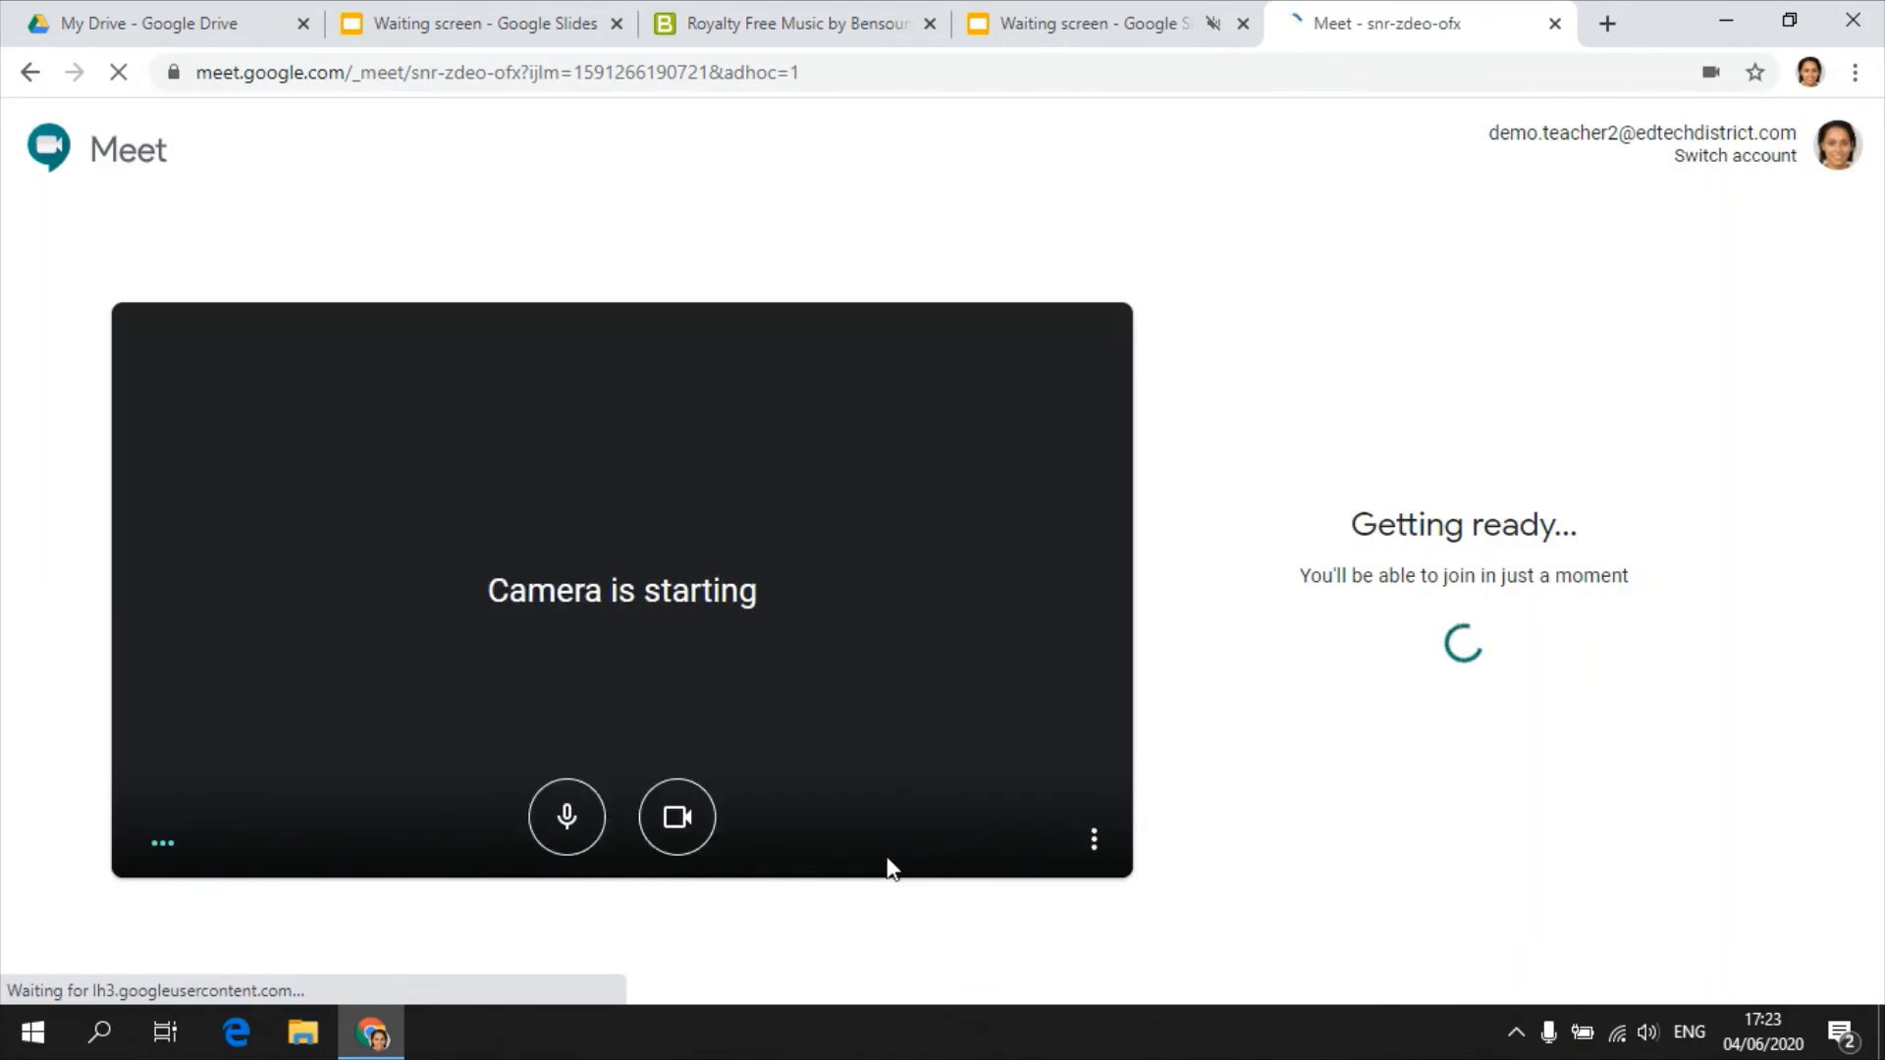
Turn off the microphone and camera and join the new meeting.
left_click(570, 821)
left_click(675, 815)
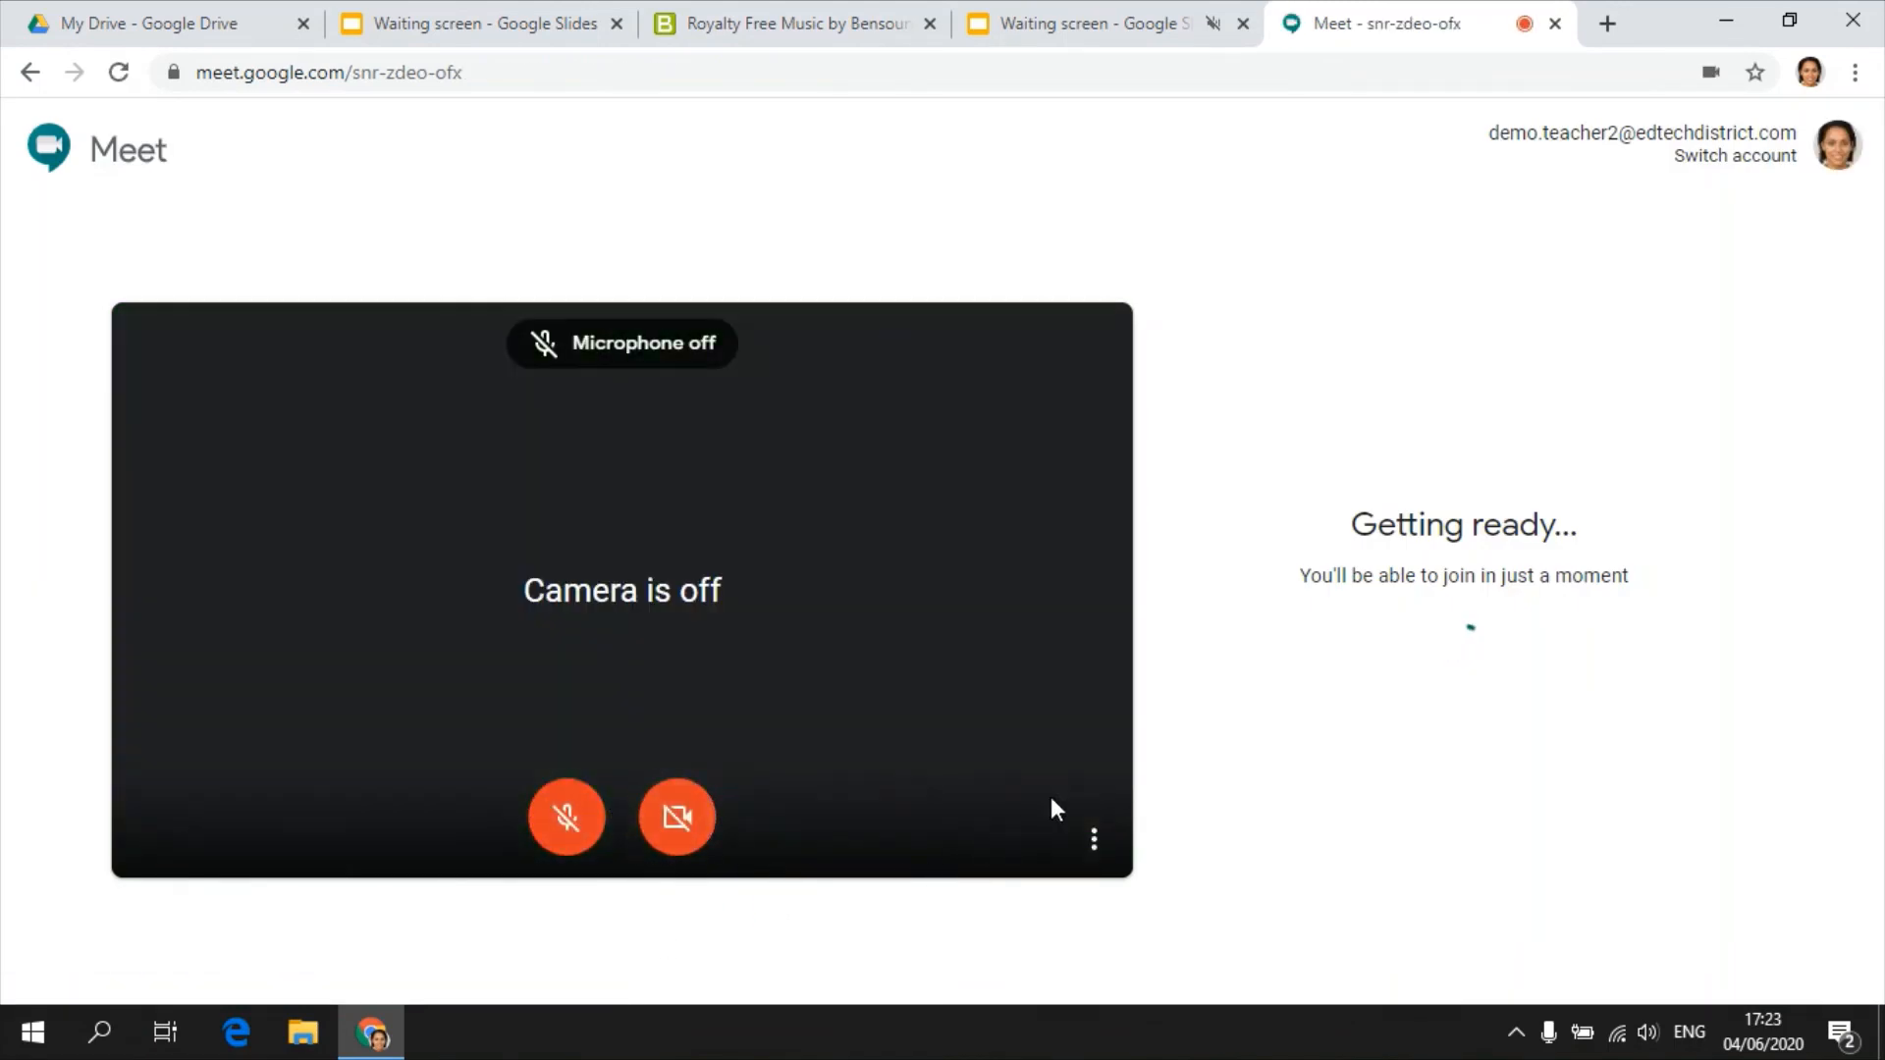
left_click(1380, 591)
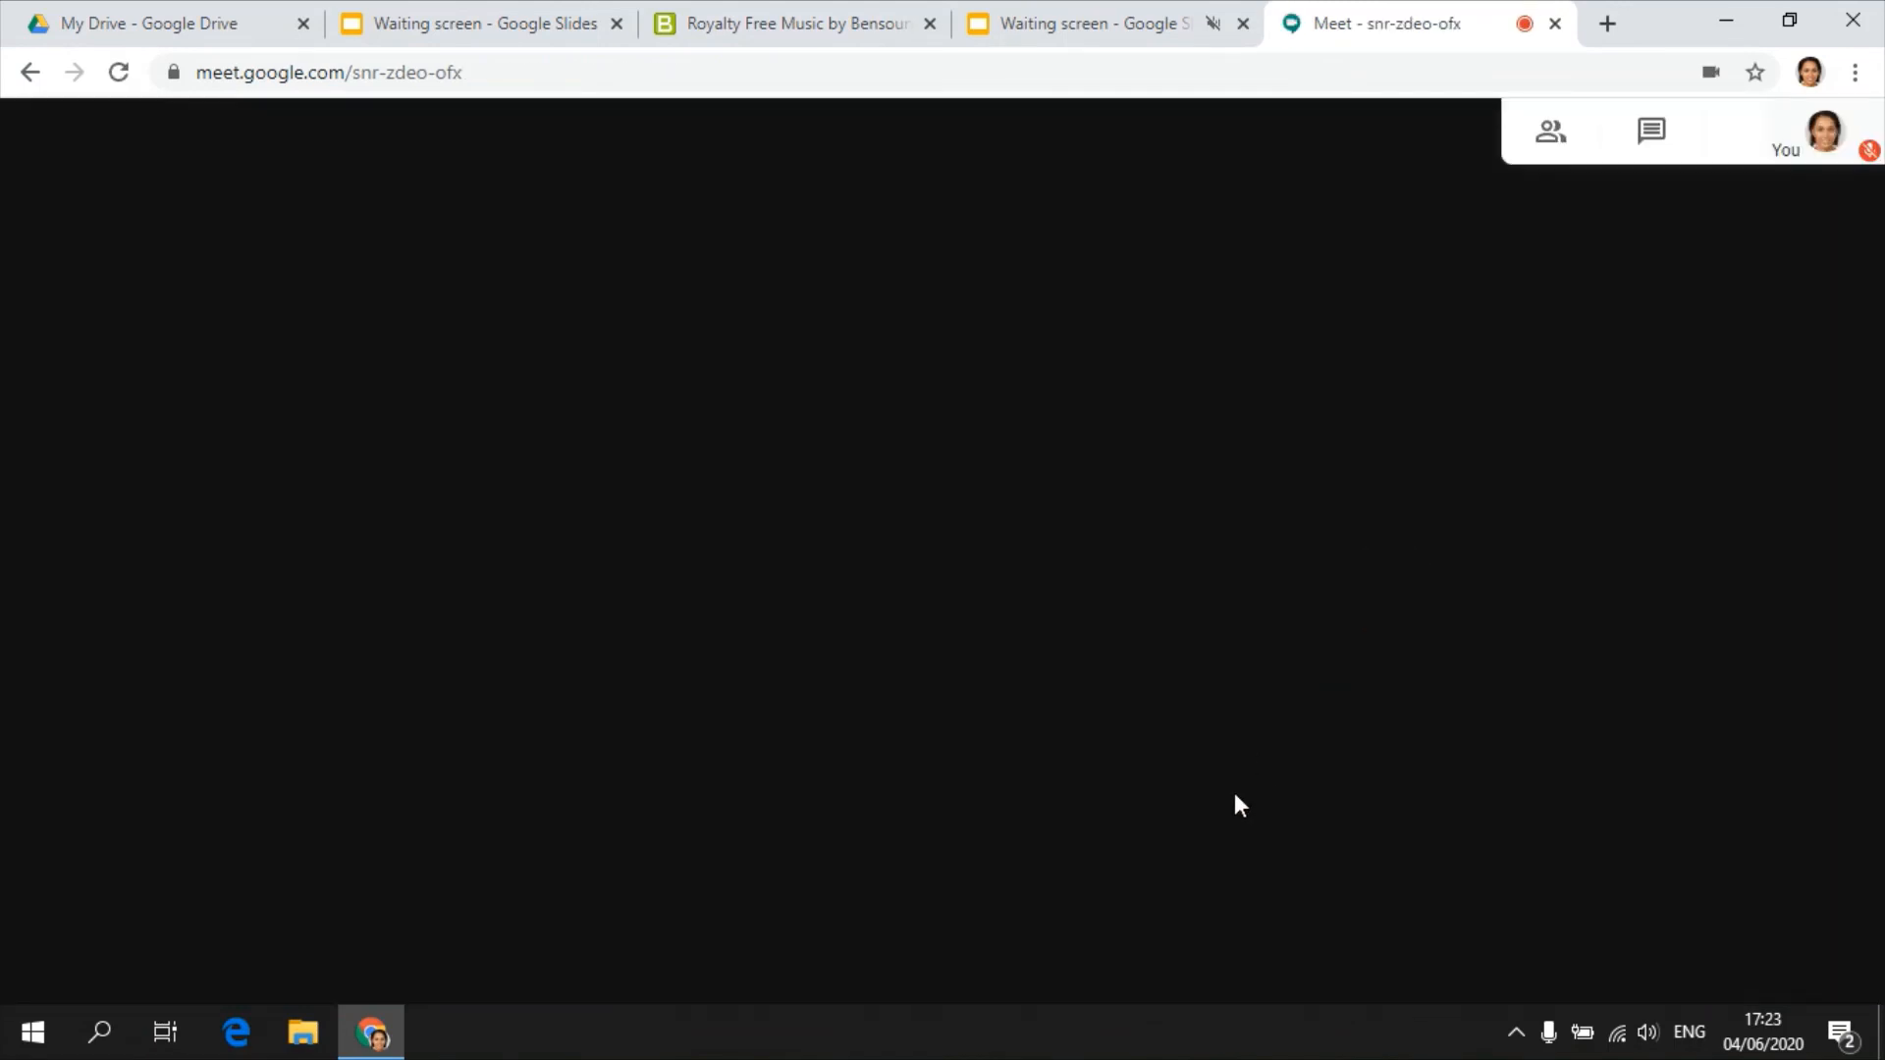
Dismiss the meeting's sharing-details dialog and present the published Waiting screen Chrome tab with Share audio enabled.
left_click(1170, 390)
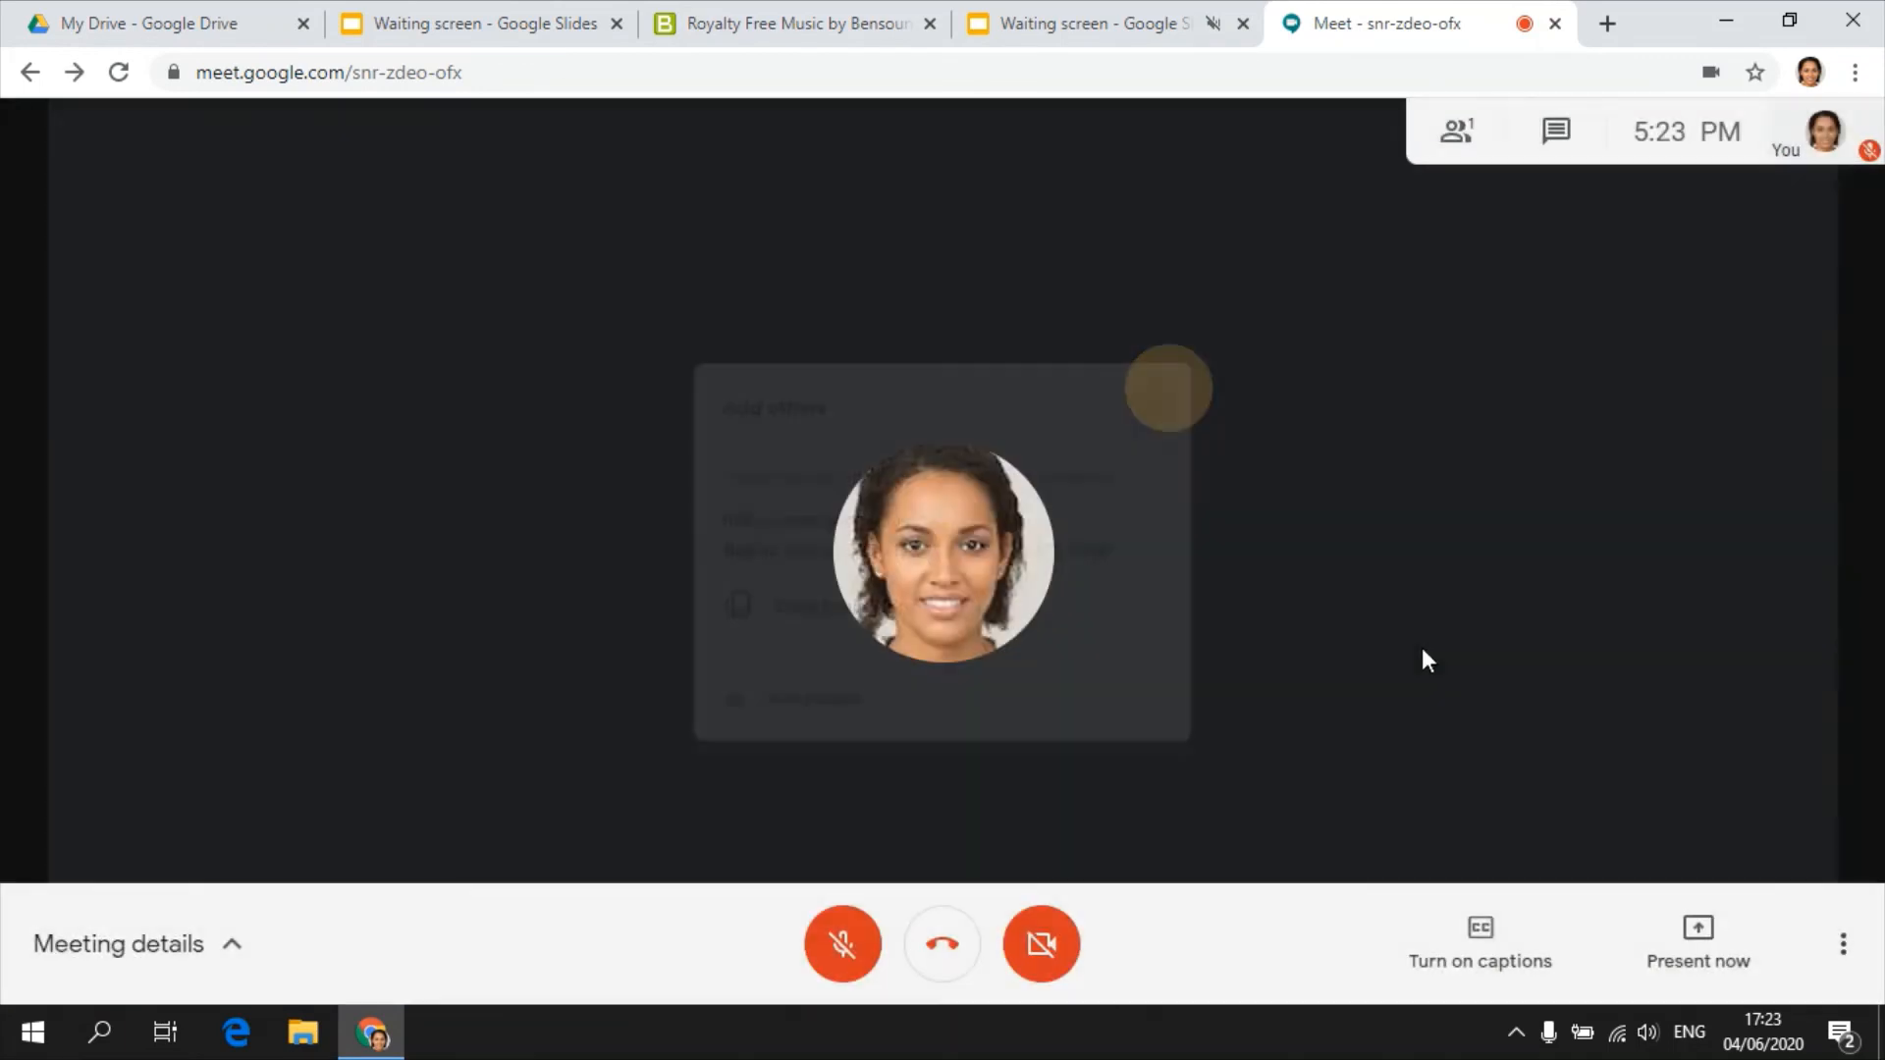
left_click(1689, 938)
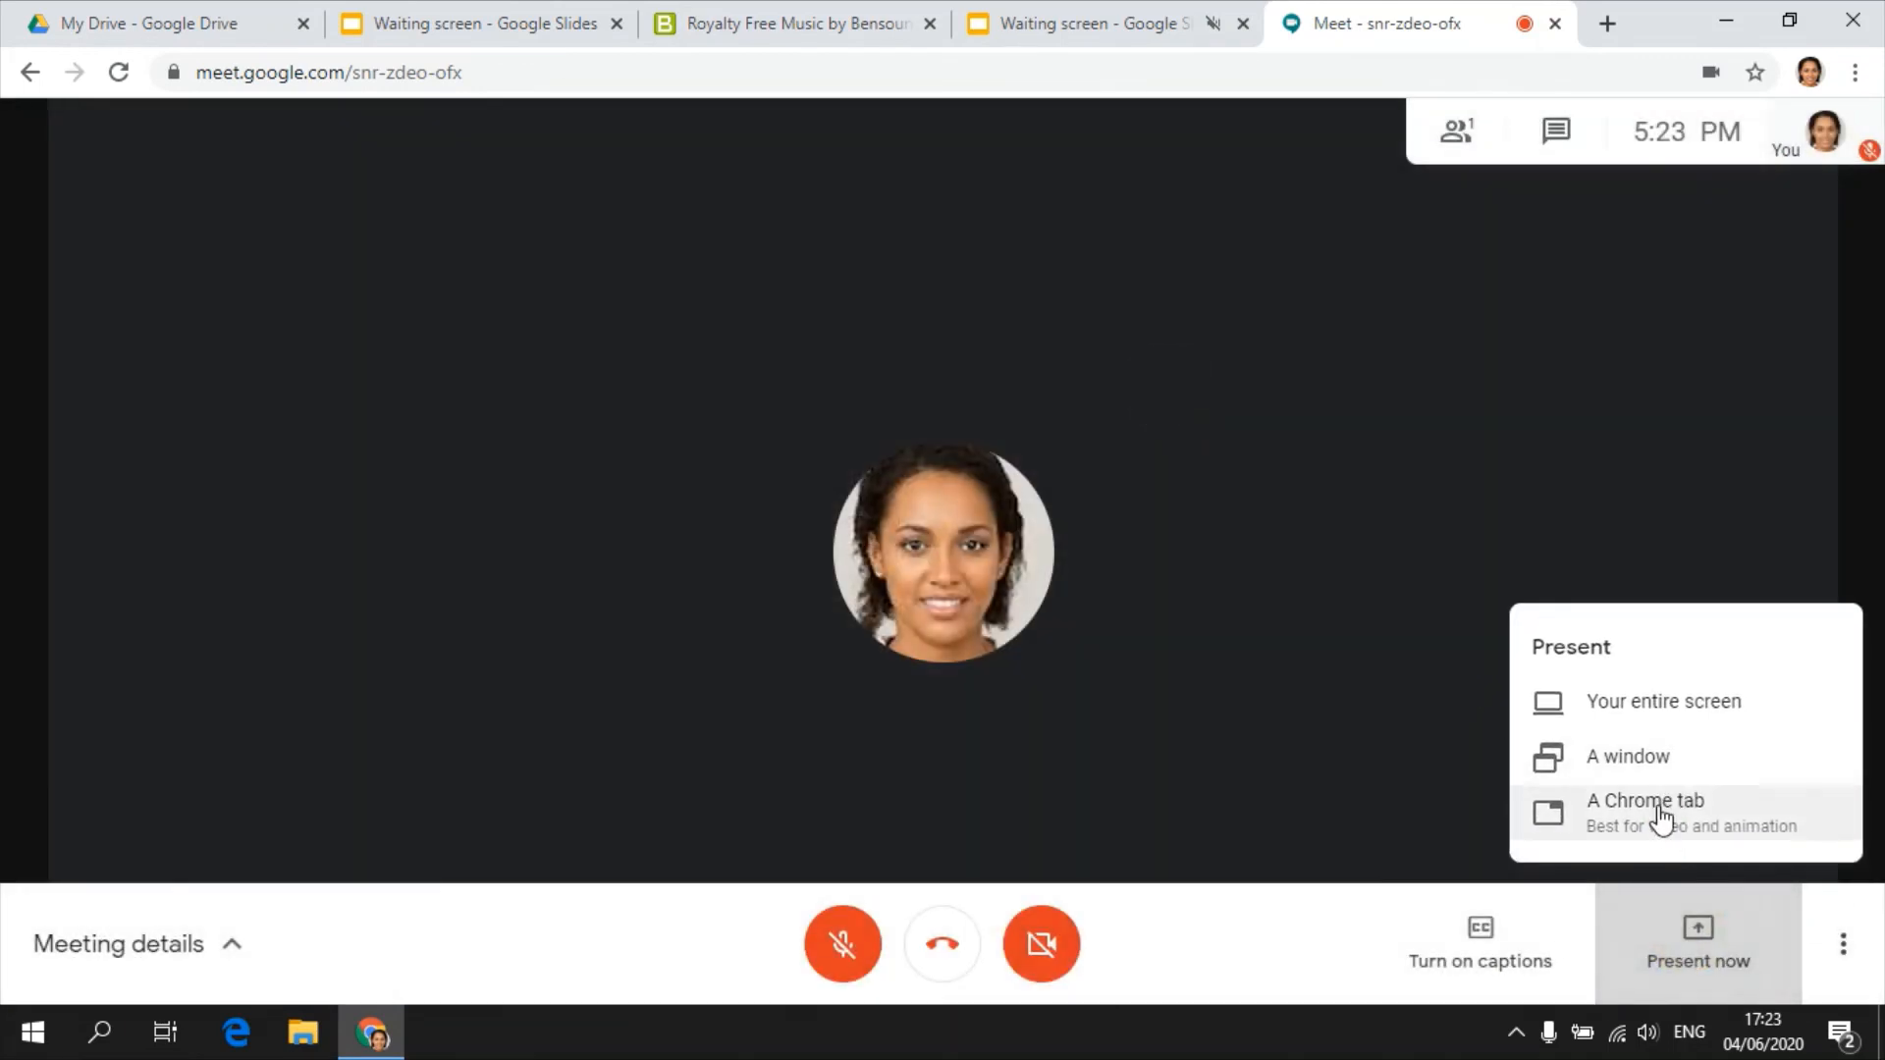
left_click(1659, 818)
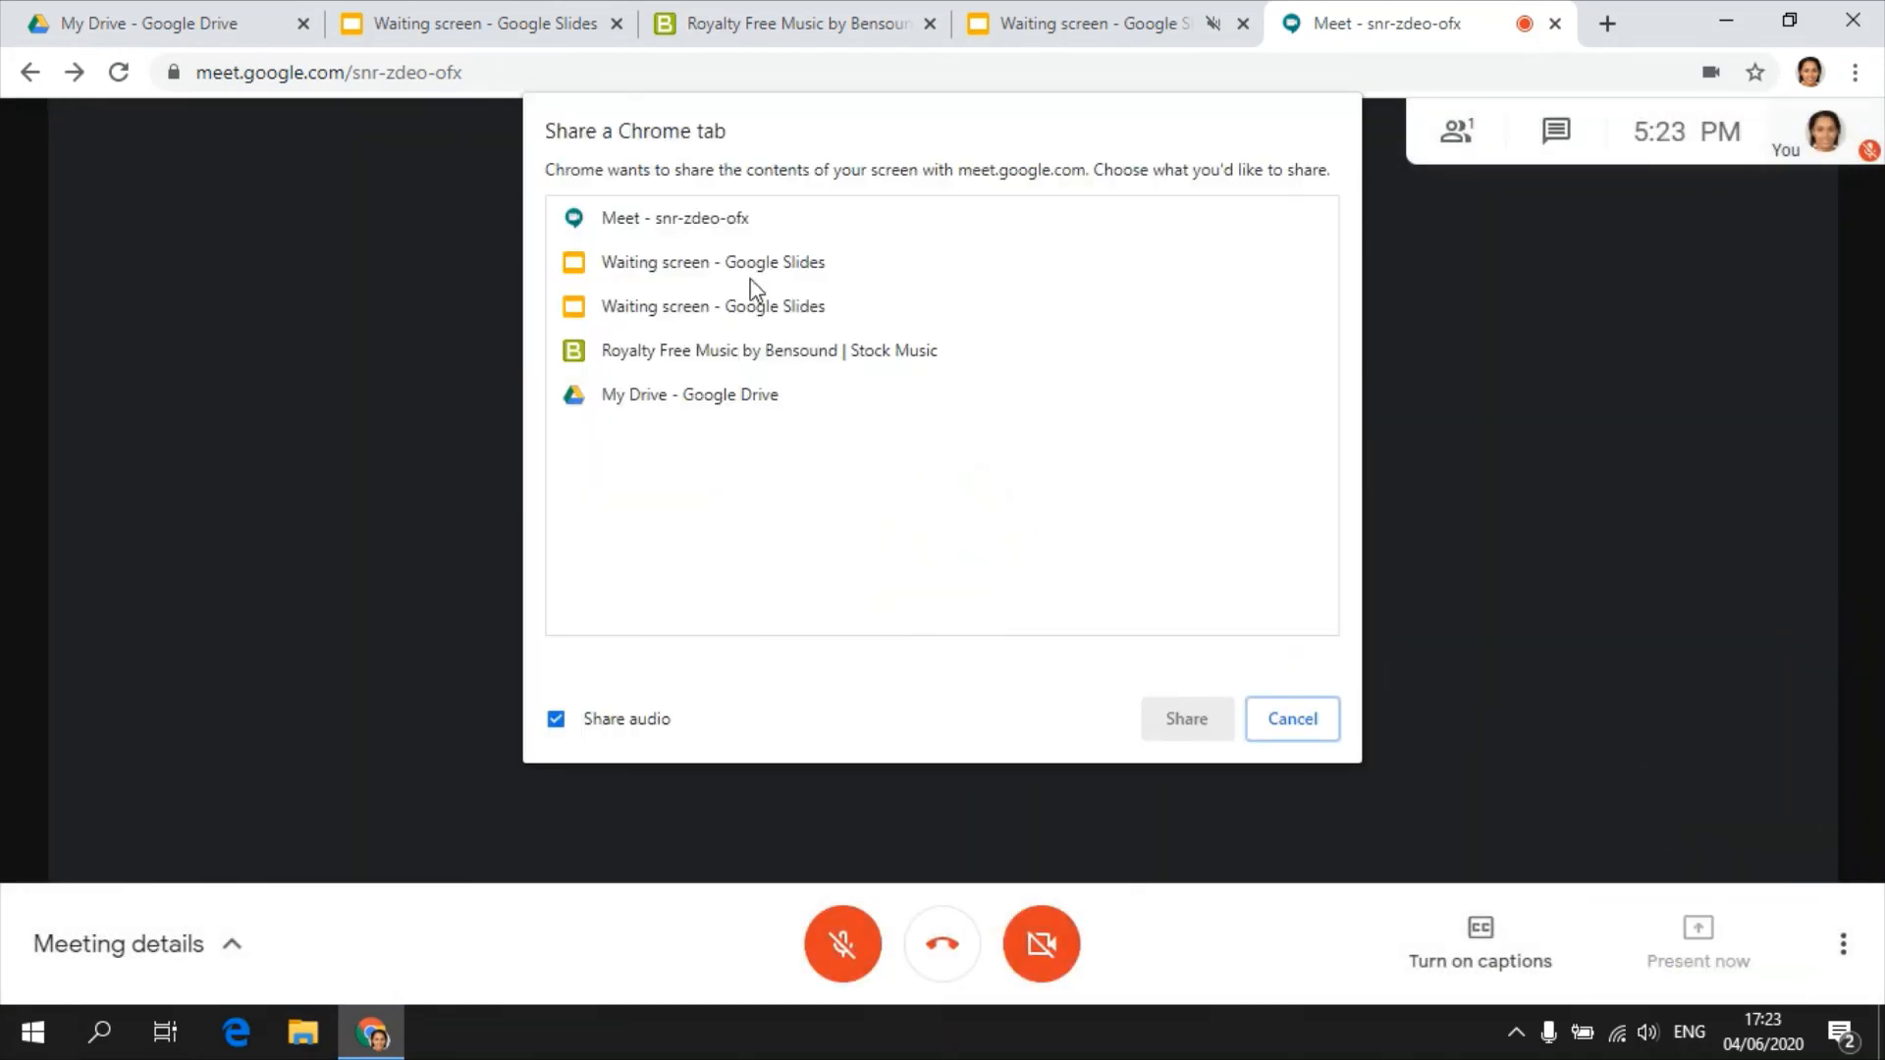
left_click(756, 278)
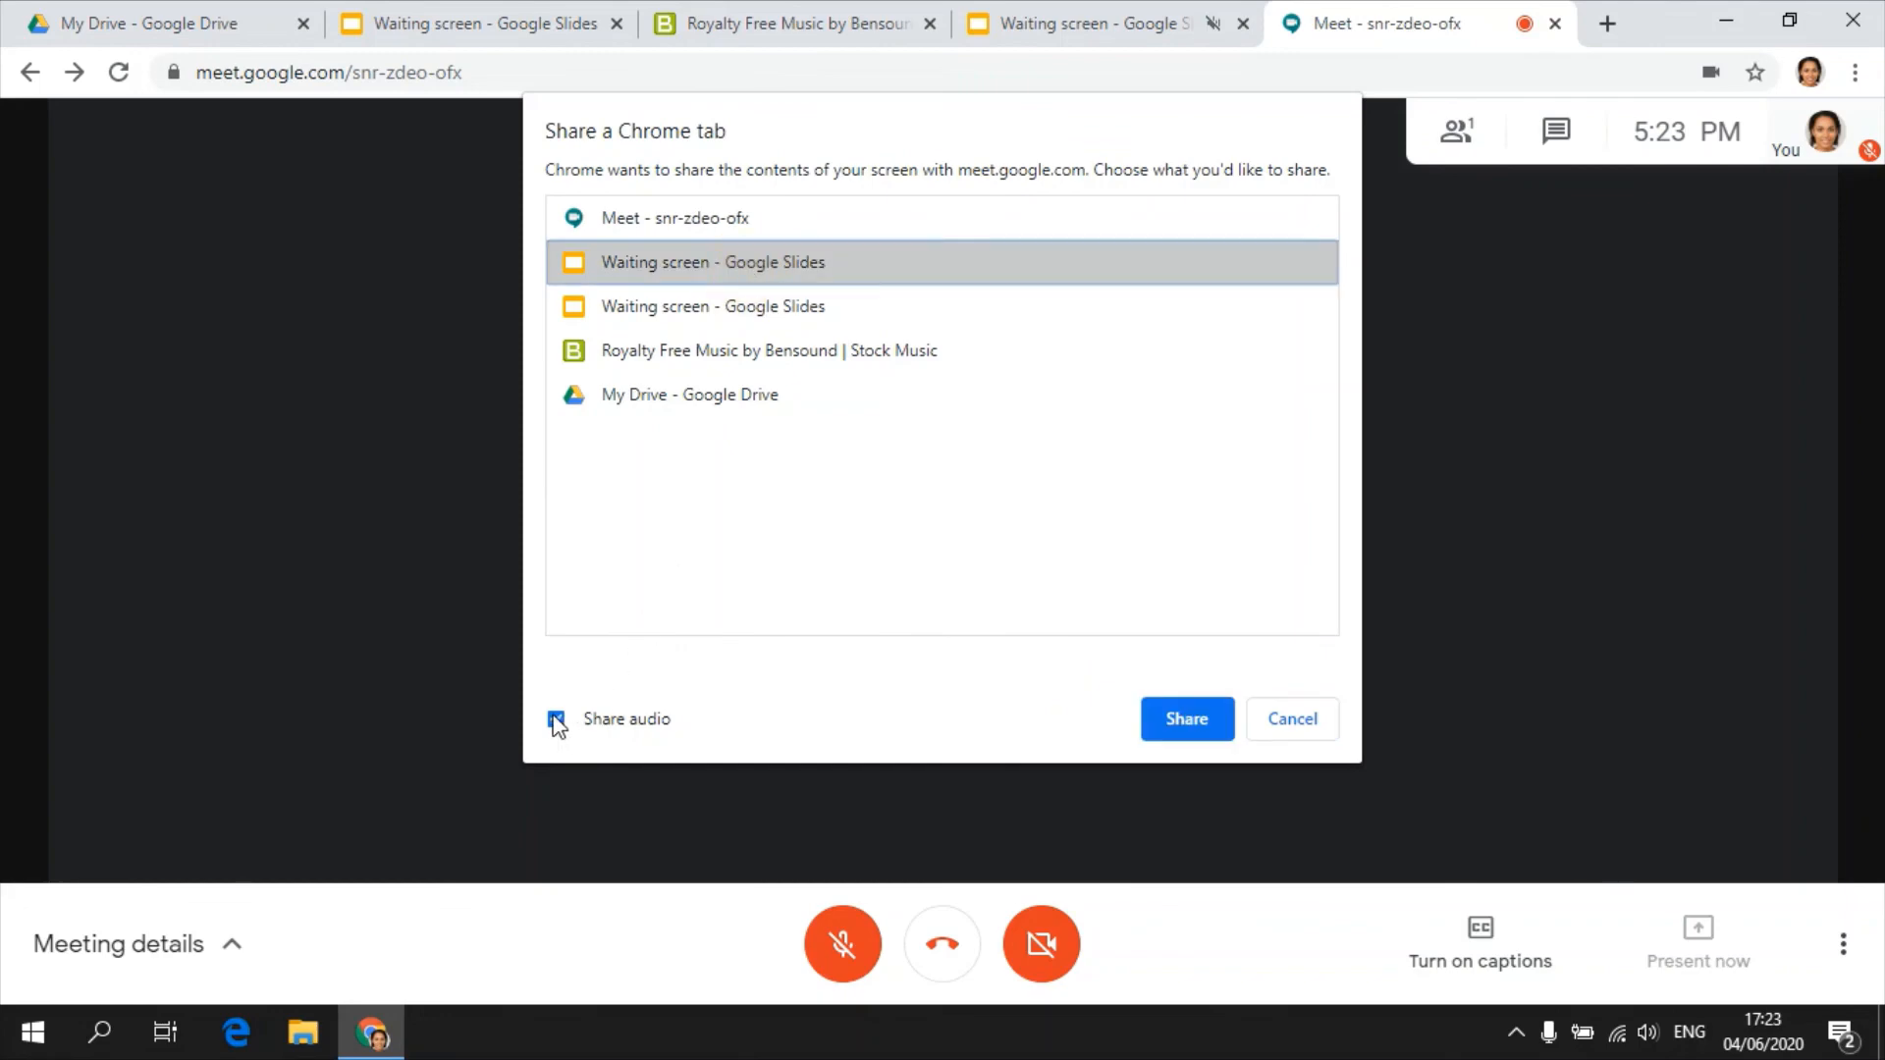
left_click(1214, 729)
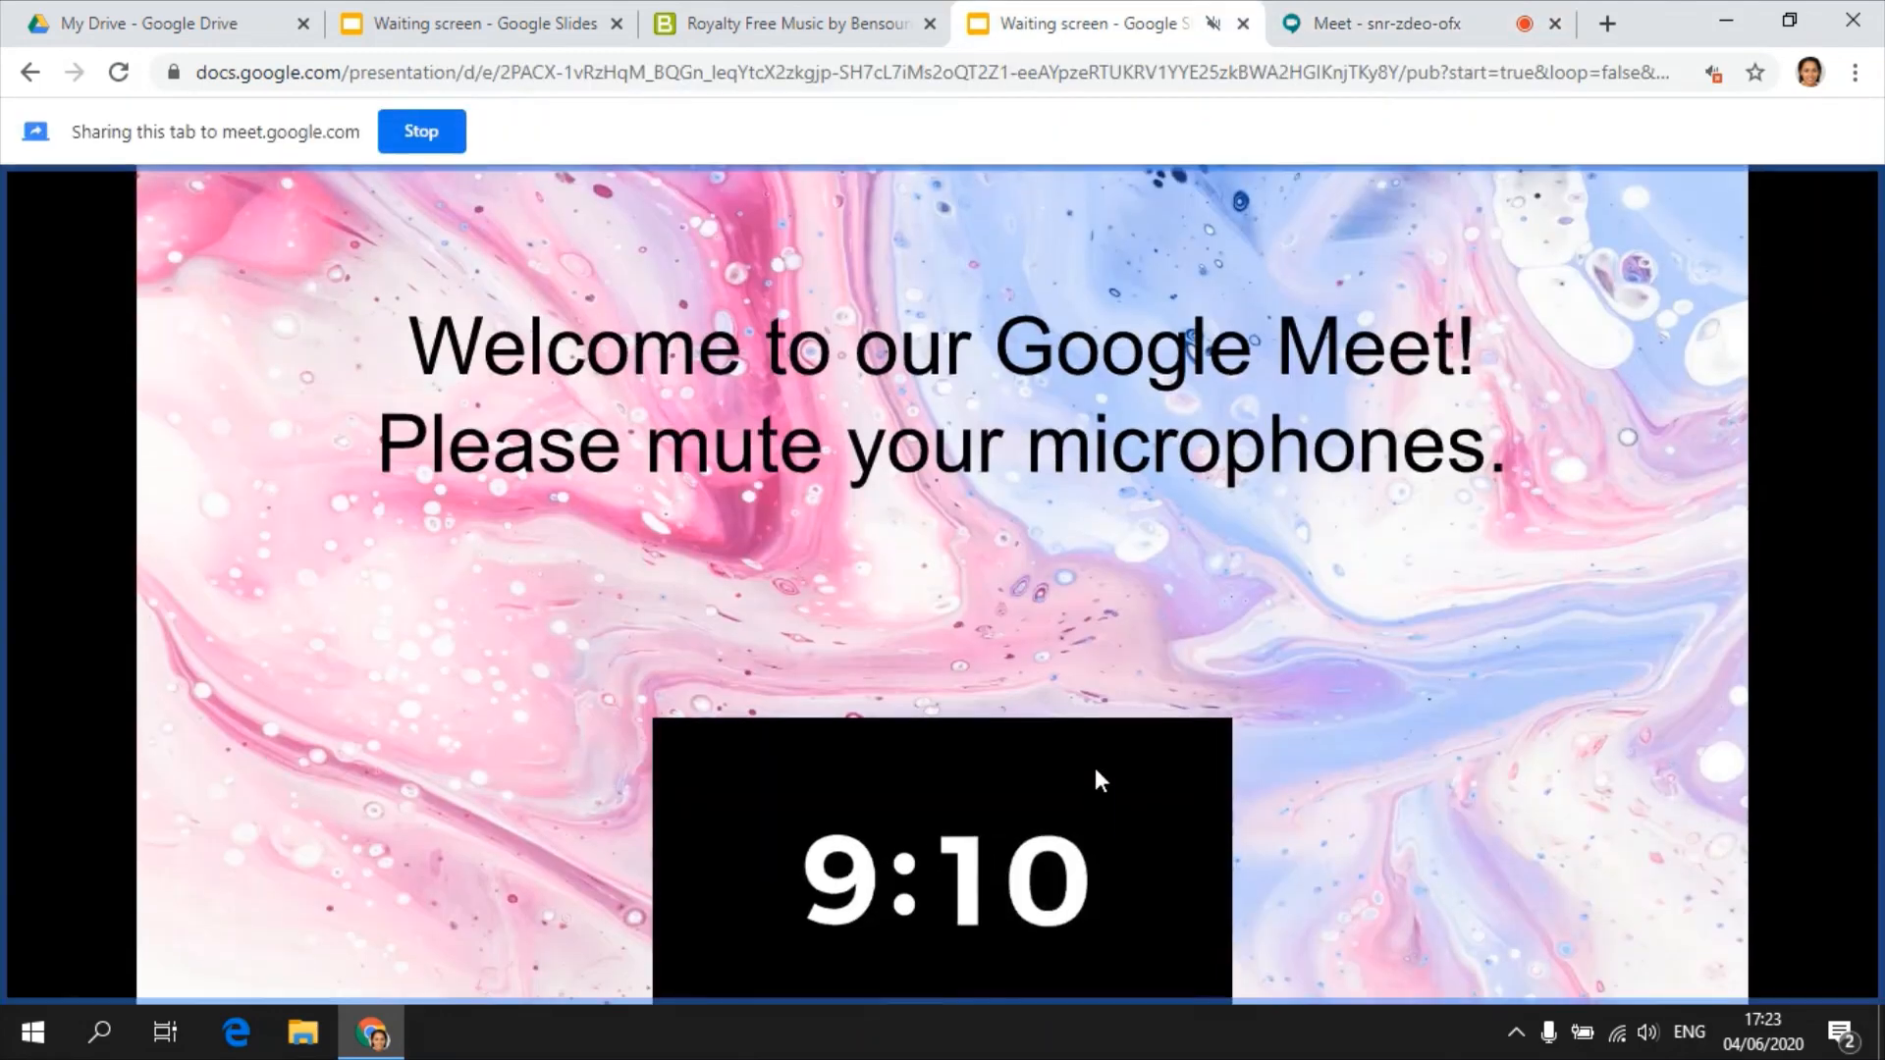
Return to the Meet tab, briefly preview the shared presentation in the main view, and turn off Presentation audio.
left_click(1373, 23)
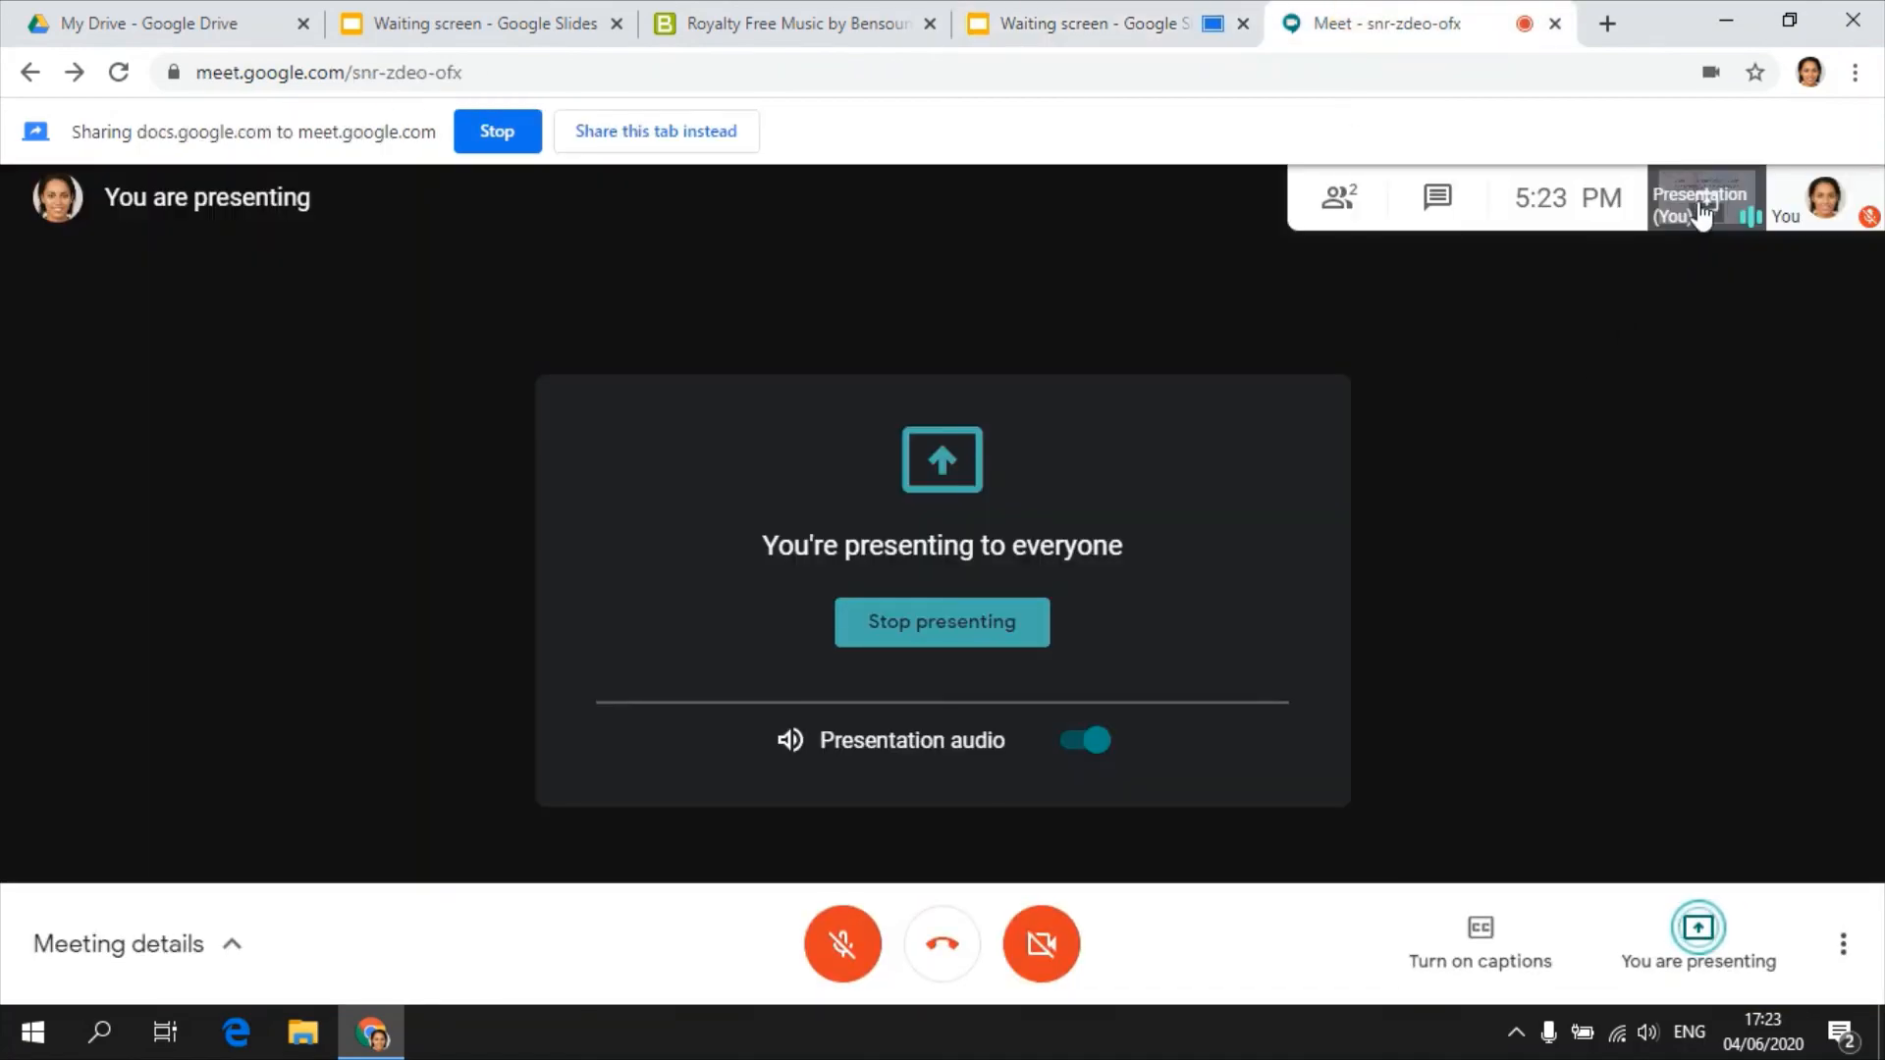
left_click(1687, 201)
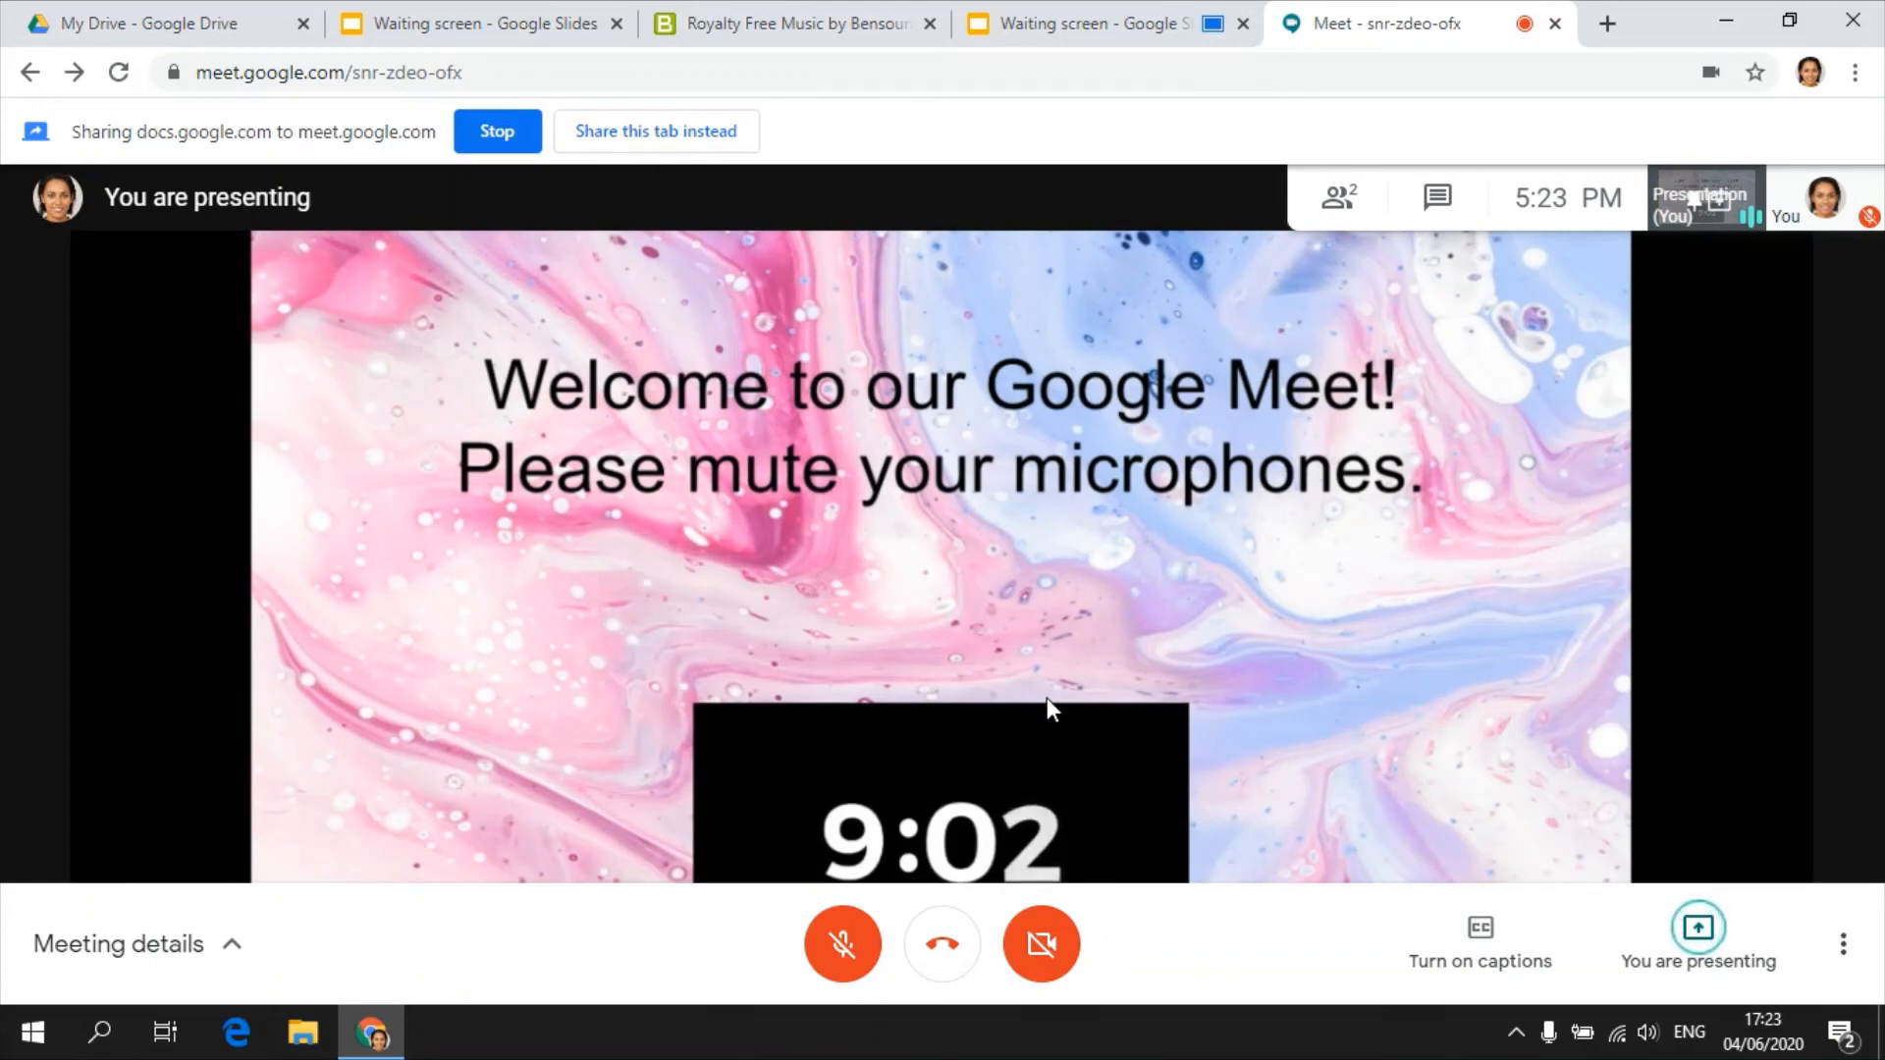
left_click(1719, 214)
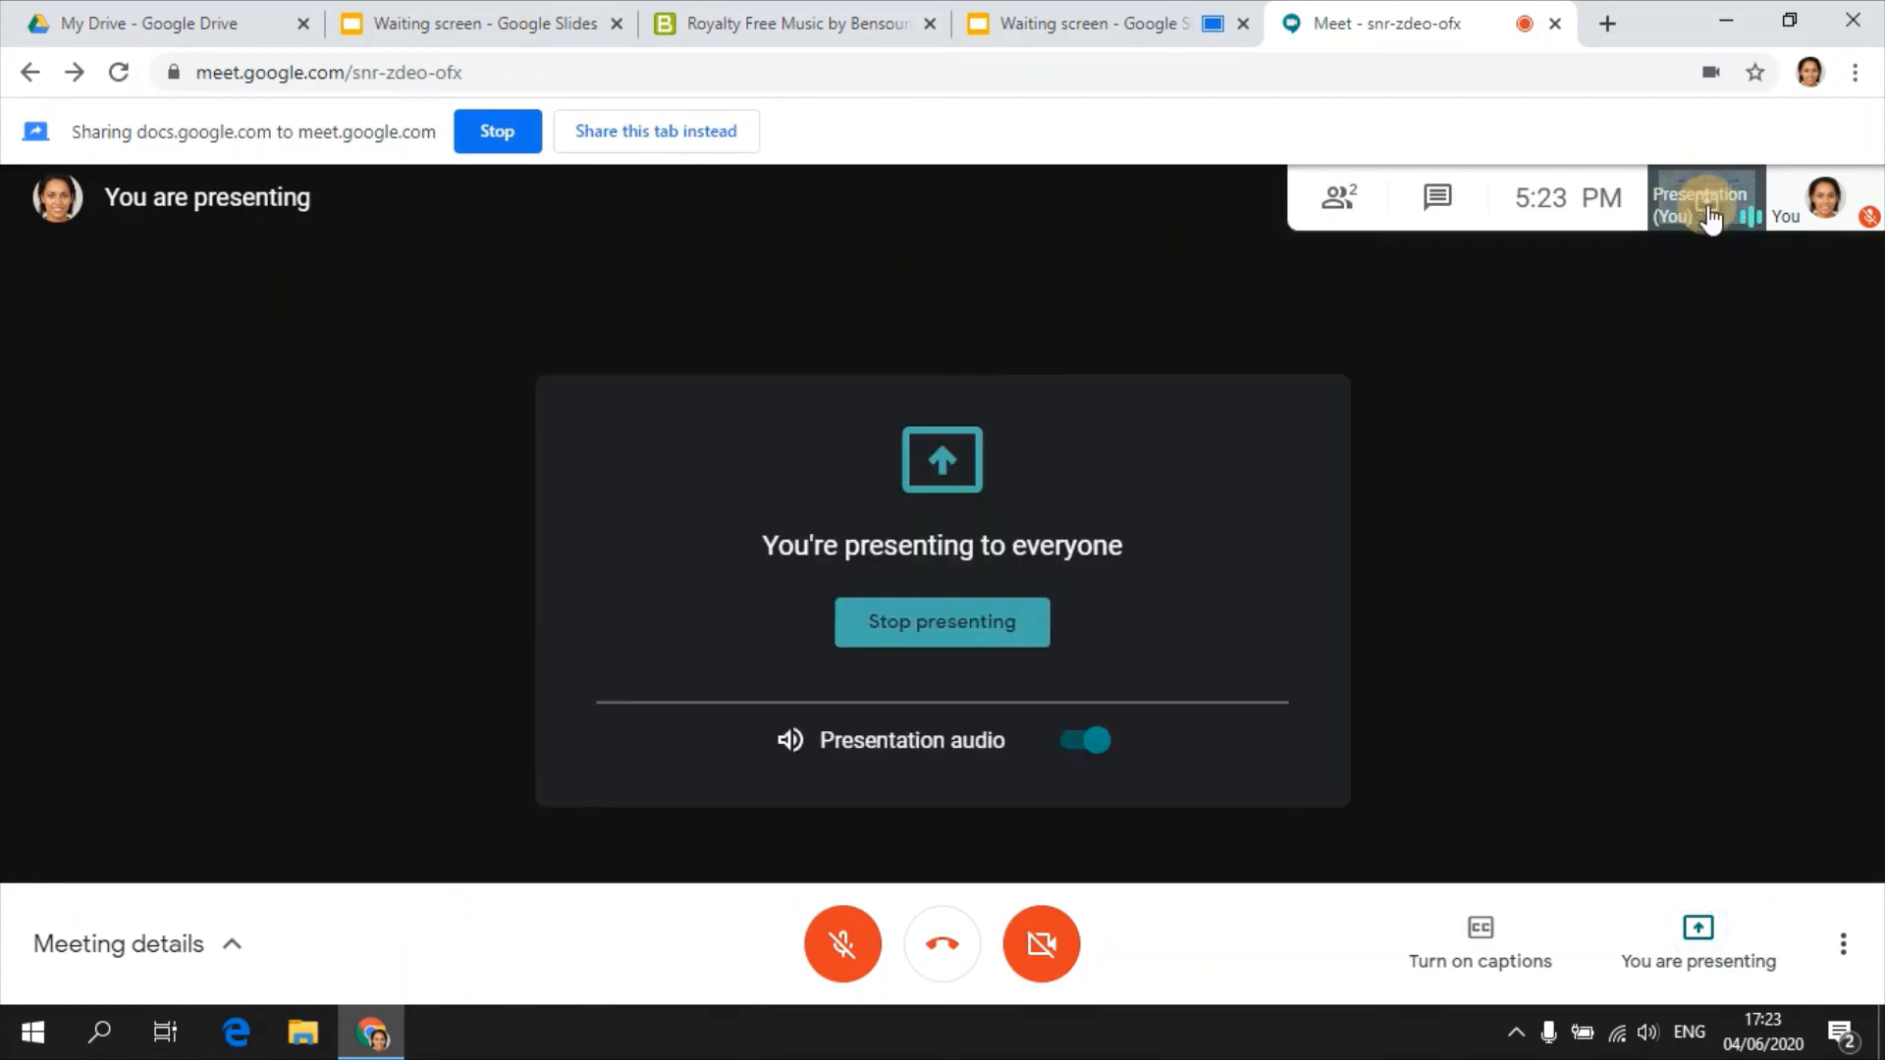
left_click(1085, 751)
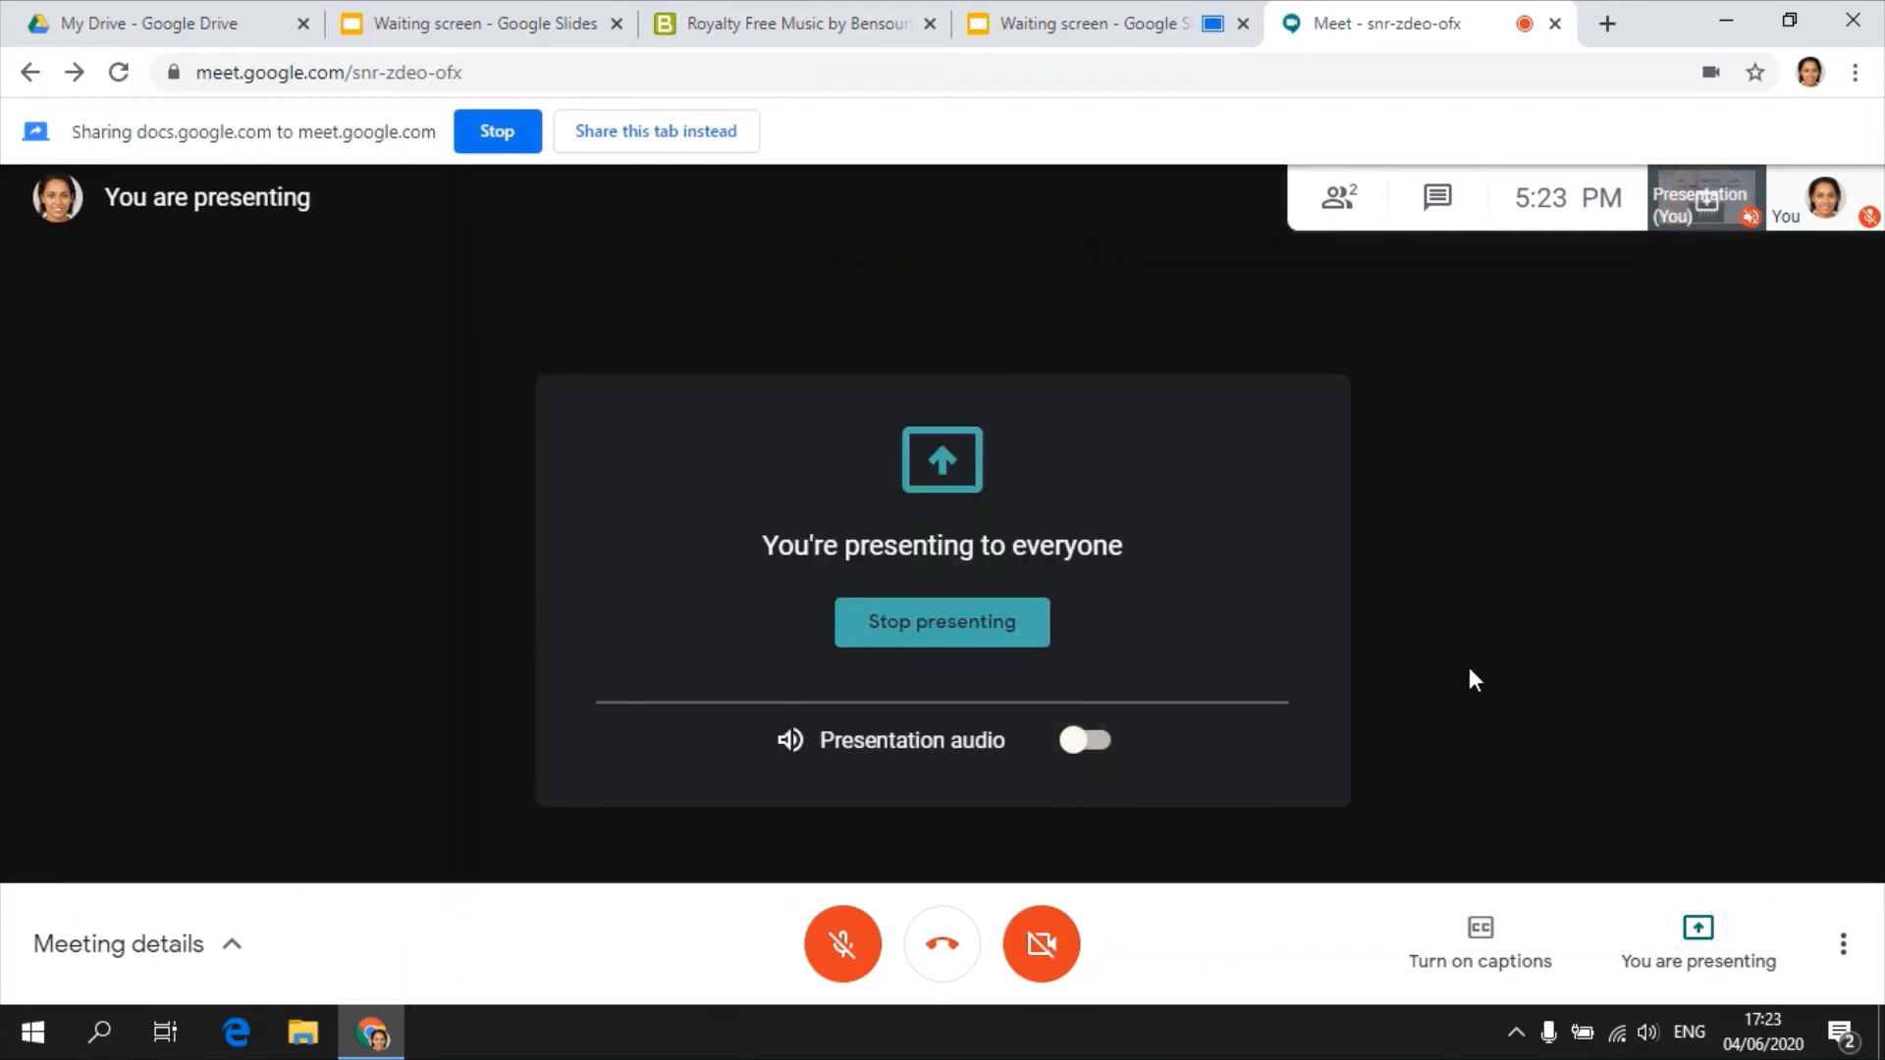